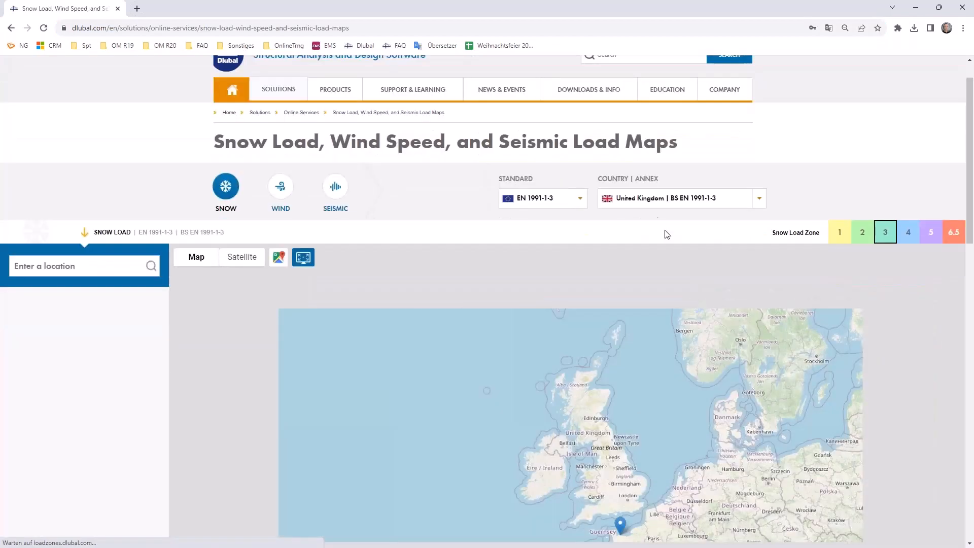
Open the site's cookie management and delete the cookies stored by dlubal.com and its subdomains.
{"action": "scroll", "coordinate": [665, 232], "scroll_direction": "down", "scroll_amount": 1}
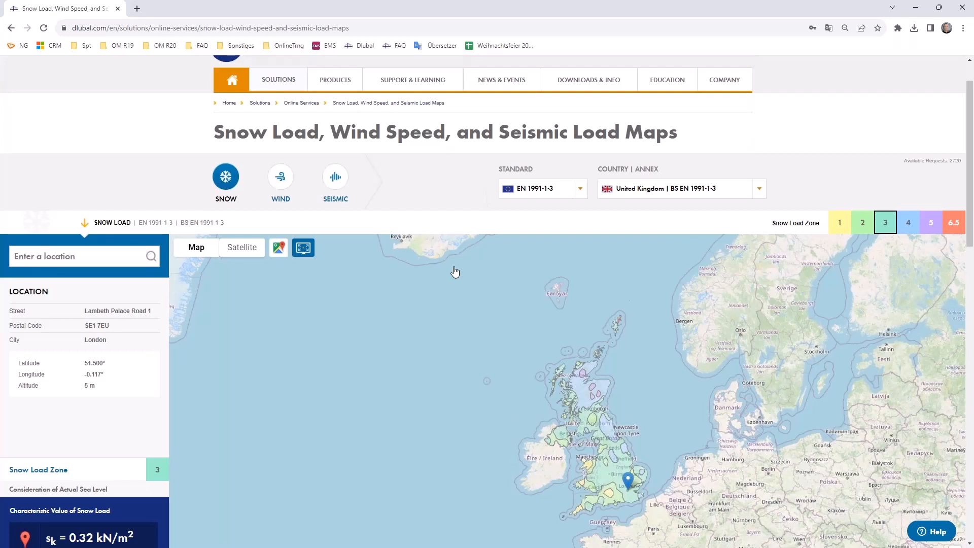
{"action": "left_click", "coordinate": [65, 31]}
{"action": "left_click", "coordinate": [121, 93]}
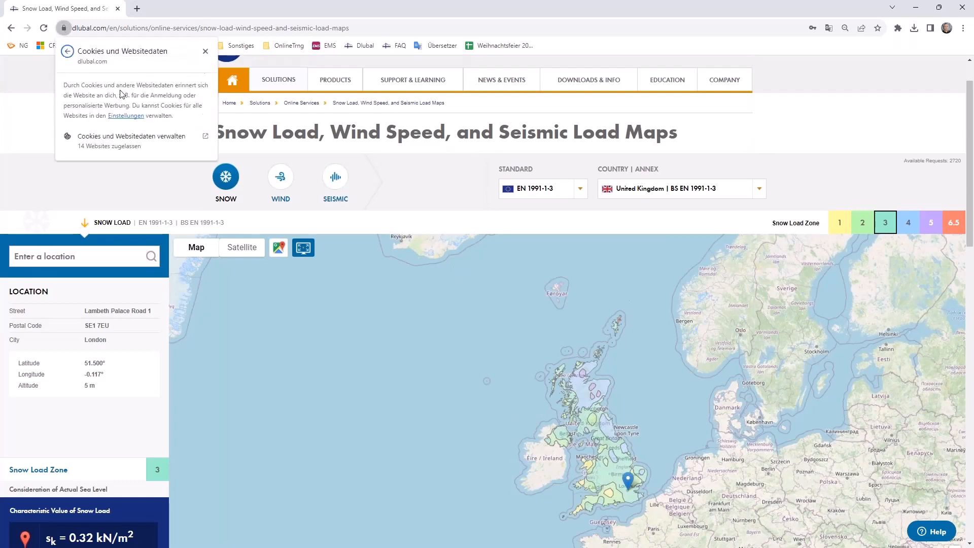
{"action": "left_click", "coordinate": [204, 140]}
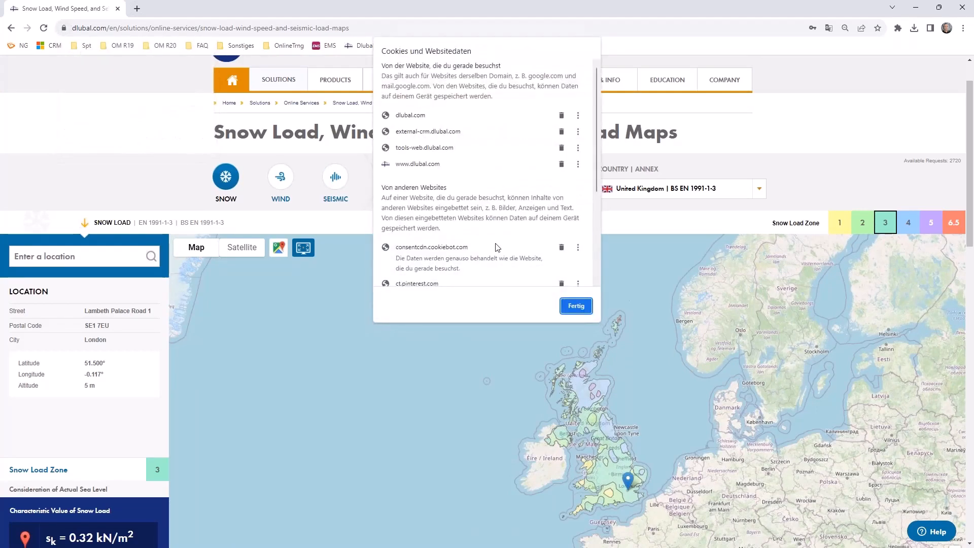
{"action": "left_click", "coordinate": [562, 116]}
{"action": "left_click", "coordinate": [561, 115]}
{"action": "left_click", "coordinate": [562, 115]}
{"action": "left_click", "coordinate": [561, 115]}
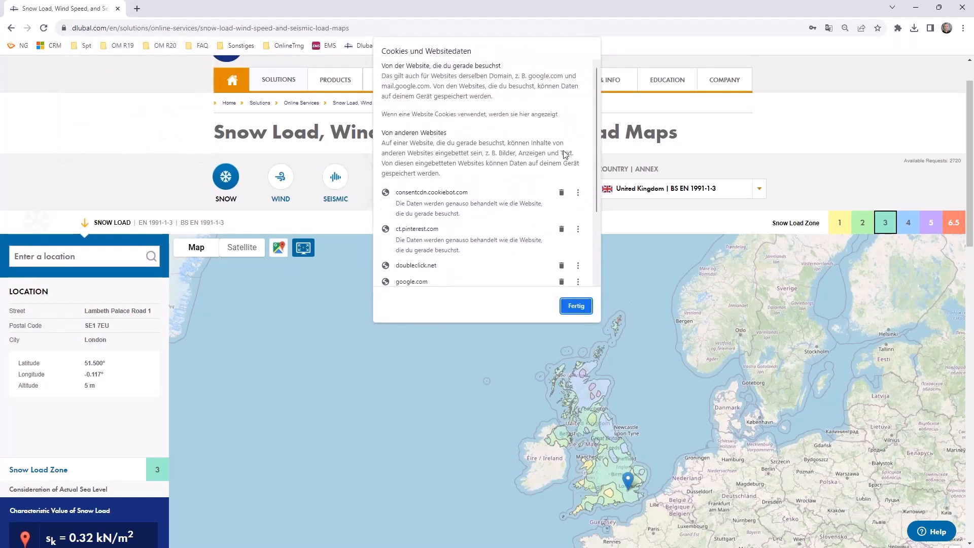
Delete all cookies from the other embedded websites, finish the cookie management, and reload the page.
{"action": "left_click", "coordinate": [561, 191]}
{"action": "left_click", "coordinate": [562, 191]}
{"action": "left_click", "coordinate": [562, 191]}
{"action": "left_click", "coordinate": [570, 193]}
{"action": "left_click", "coordinate": [570, 194]}
{"action": "left_click", "coordinate": [570, 193]}
{"action": "left_click", "coordinate": [570, 193]}
{"action": "left_click", "coordinate": [570, 193]}
{"action": "left_click", "coordinate": [570, 193]}
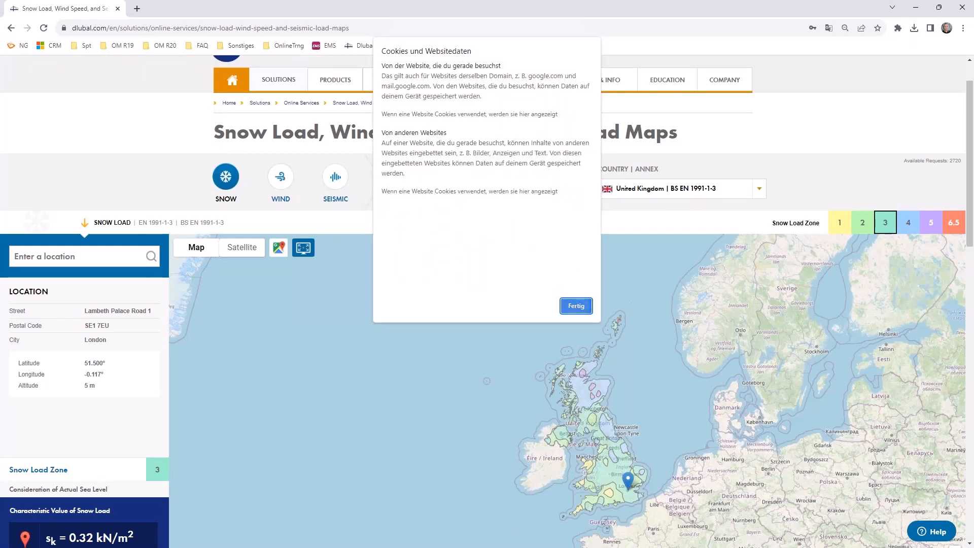
{"action": "left_click", "coordinate": [575, 306]}
{"action": "left_click", "coordinate": [278, 66]}
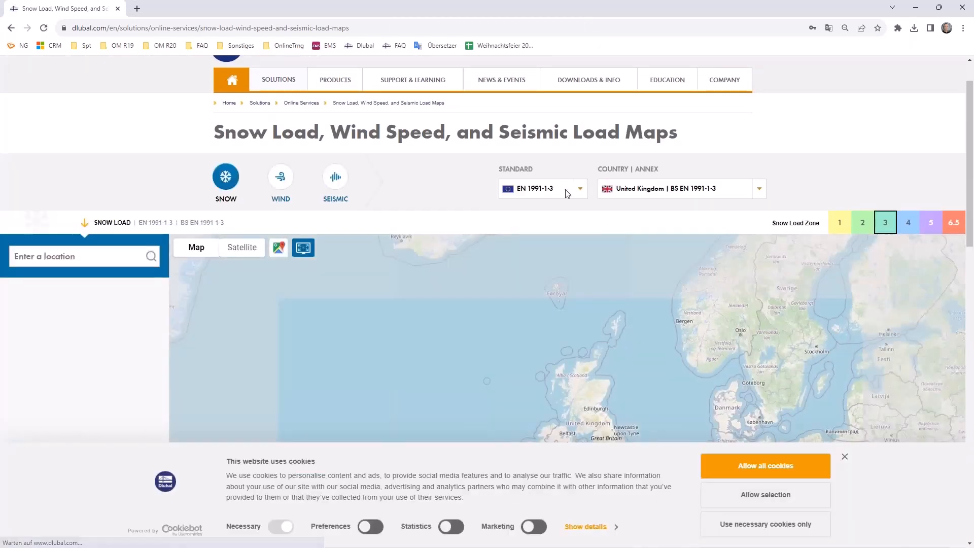
Allow all cookies on the website and log in to the Dlubal account.
{"action": "left_click", "coordinate": [768, 469]}
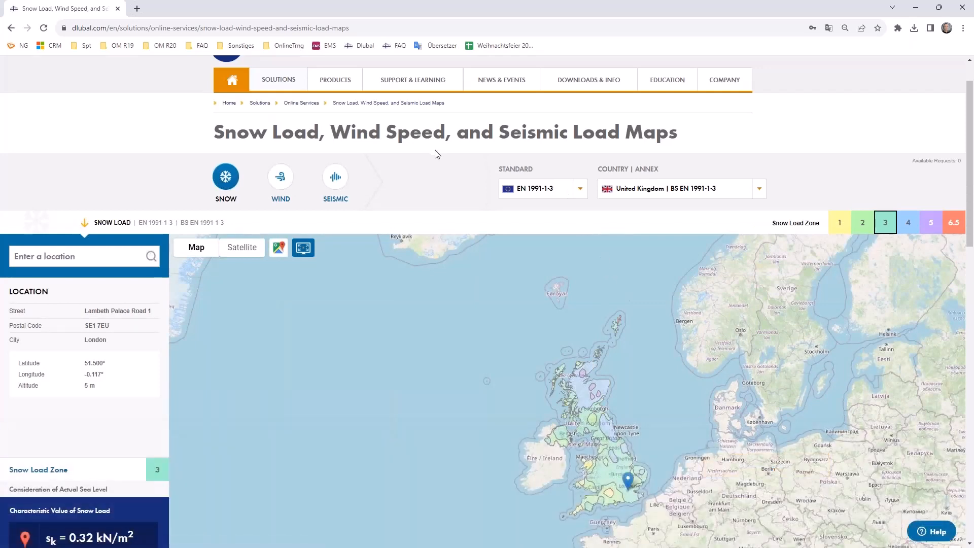
{"action": "scroll", "coordinate": [436, 153], "scroll_direction": "down", "scroll_amount": 1}
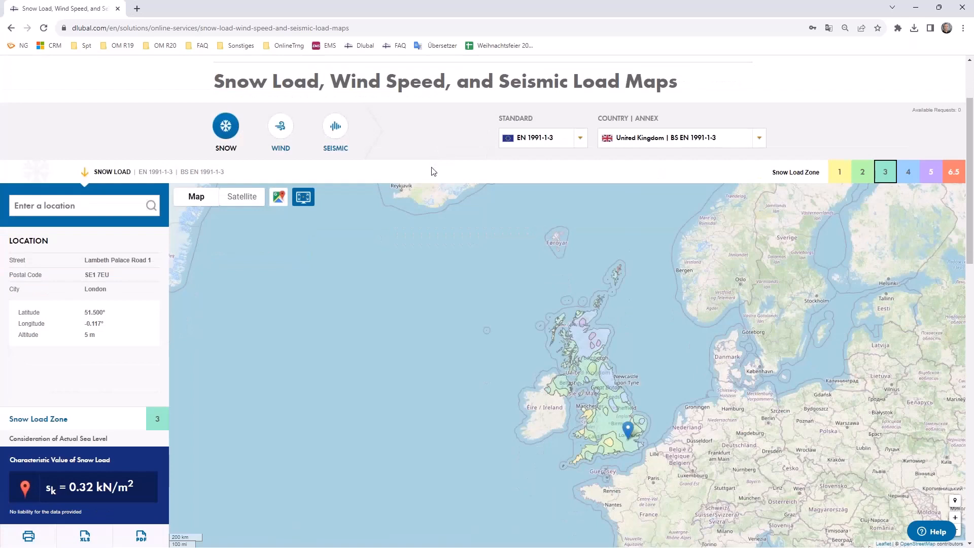
{"action": "scroll", "coordinate": [433, 171], "scroll_direction": "up", "scroll_amount": 2}
{"action": "mouse_move", "coordinate": [448, 169]}
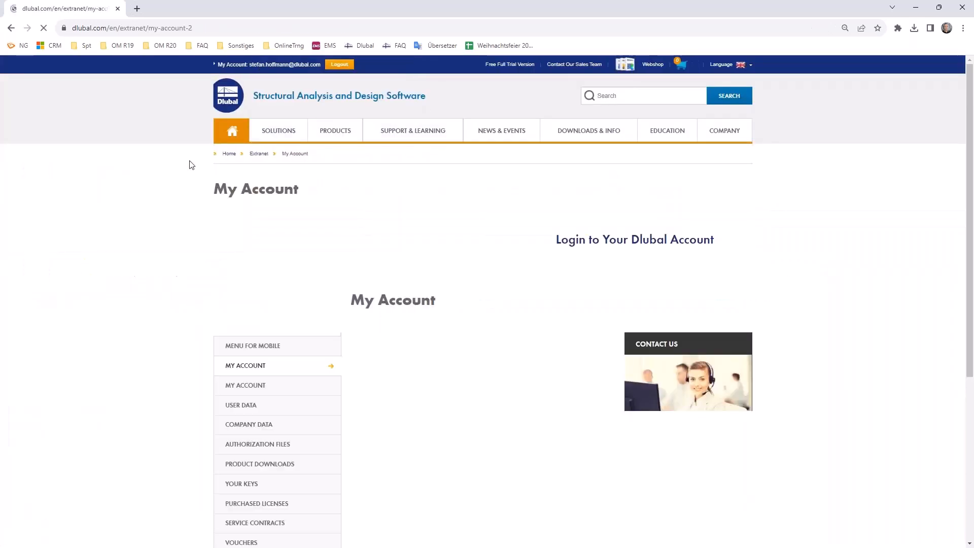
Reopen the Snow Load, Wind Speed, and Seismic Load Maps online service and center the map on Europe.
{"action": "mouse_move", "coordinate": [274, 133]}
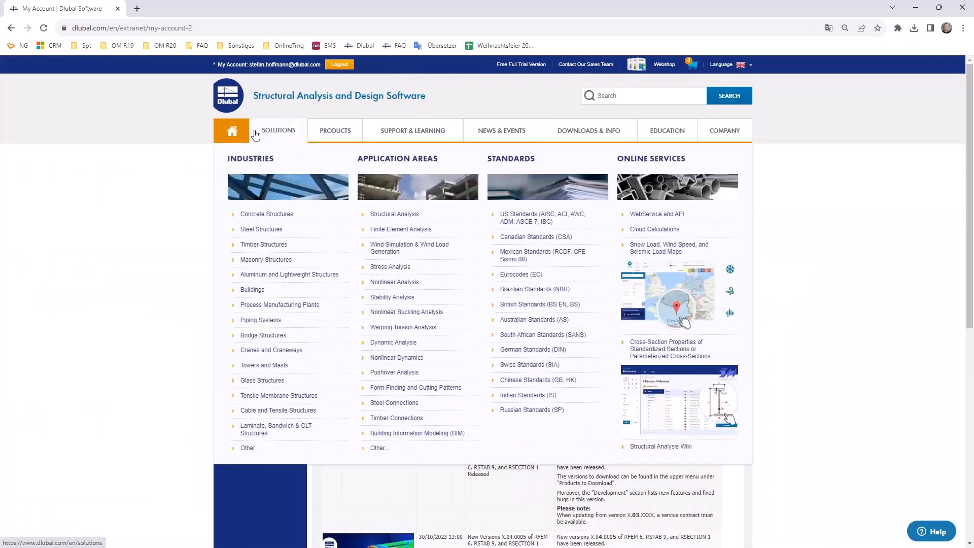
{"action": "left_click", "coordinate": [650, 252]}
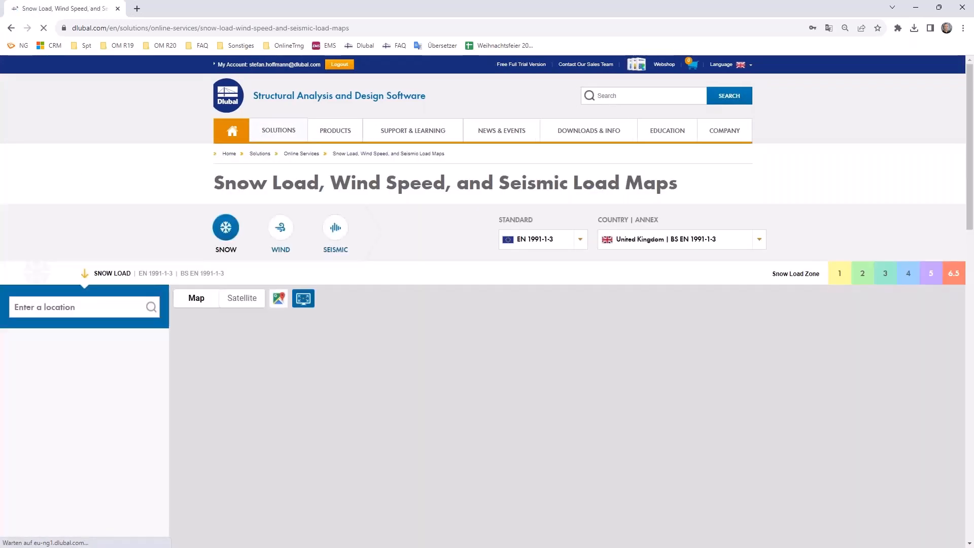
{"action": "scroll", "coordinate": [693, 362], "scroll_direction": "down", "scroll_amount": 2}
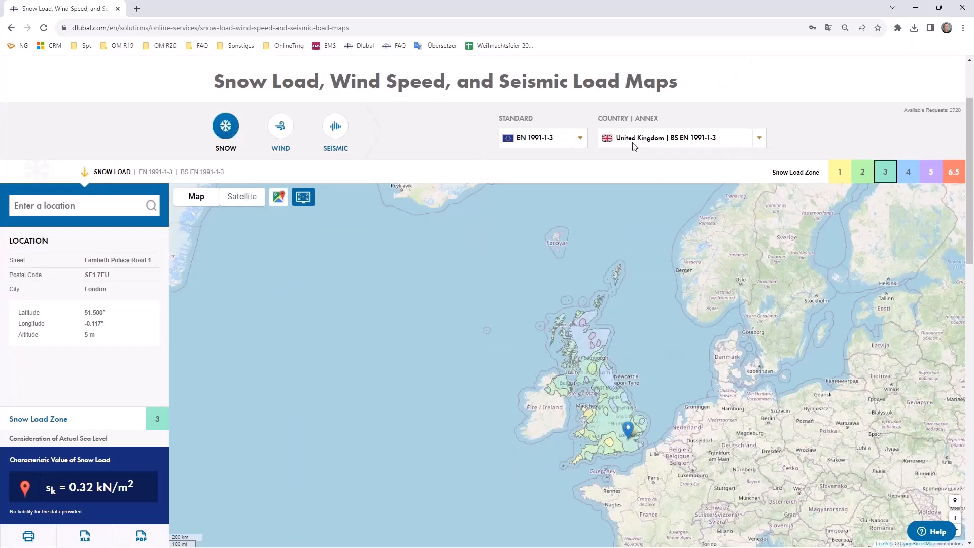
{"action": "scroll", "coordinate": [633, 142], "scroll_direction": "down", "scroll_amount": 2}
{"action": "scroll", "coordinate": [704, 263], "scroll_direction": "up", "scroll_amount": 1}
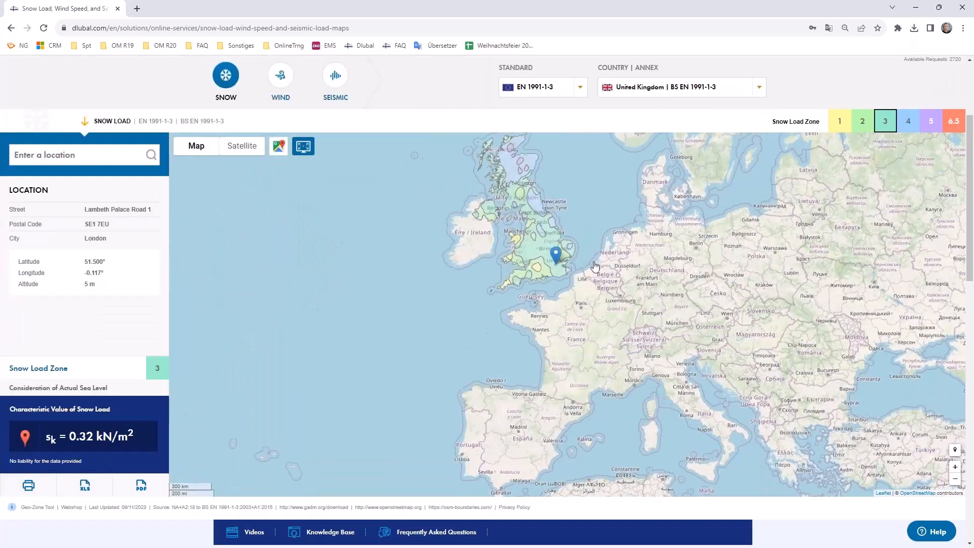
Switch the load map to wind, then view the wind profile for the London location and close it.
{"action": "left_click", "coordinate": [280, 97]}
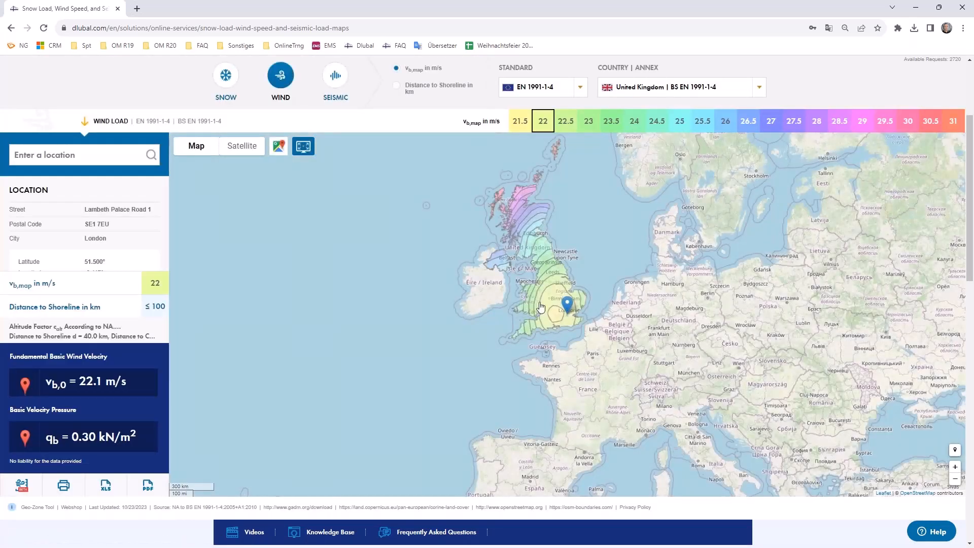
{"action": "left_click", "coordinate": [21, 490]}
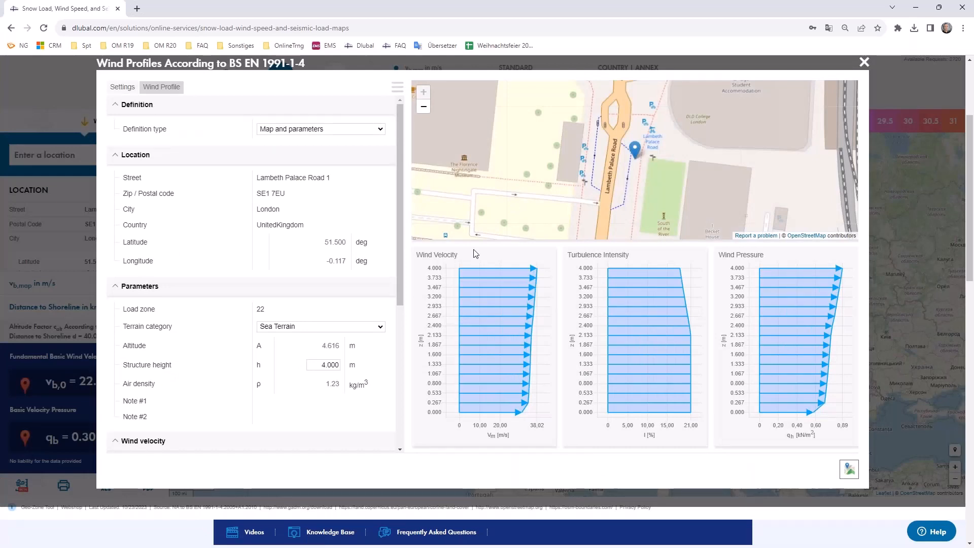
{"action": "left_click", "coordinate": [863, 62]}
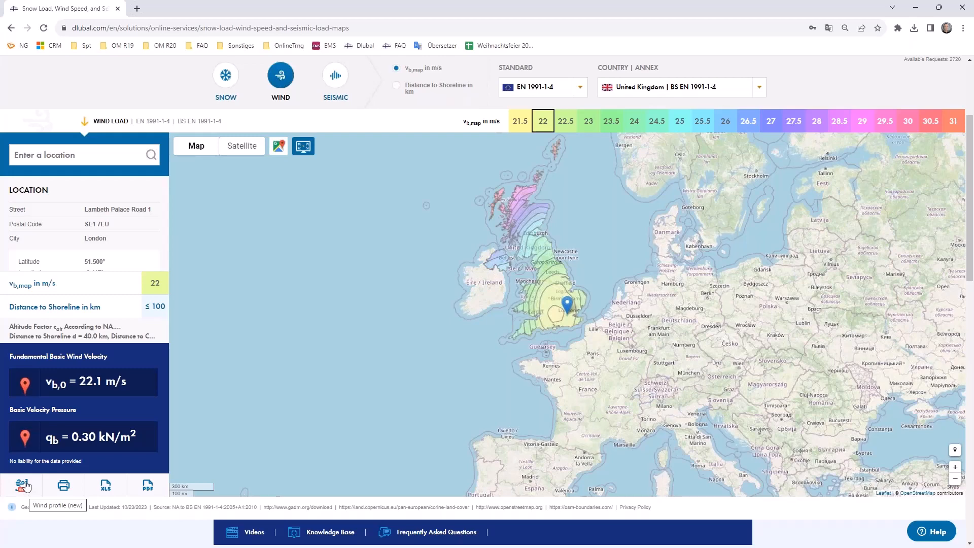
Reopen the London location's wind profile and set the structure height to 20 m.
{"action": "left_click", "coordinate": [26, 486]}
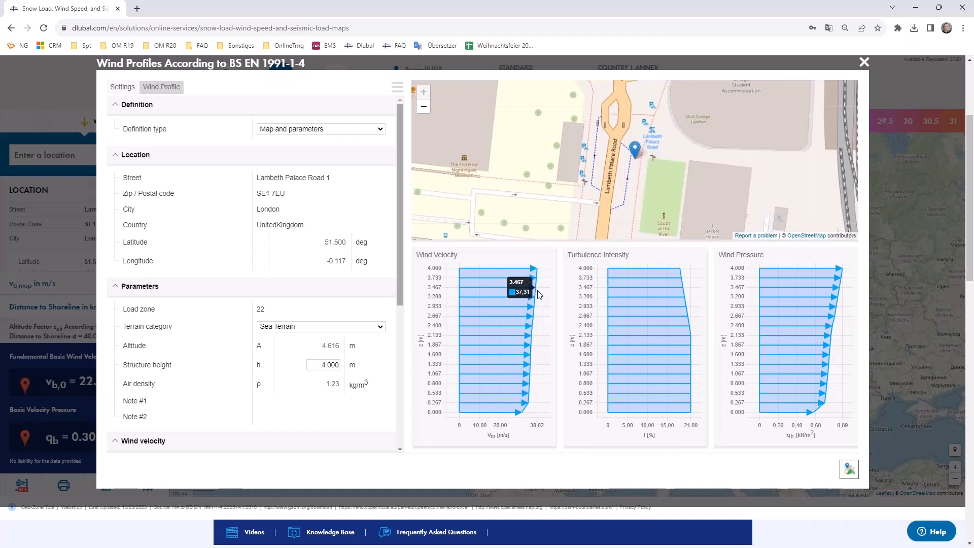
{"action": "left_click_drag", "start_coordinate": [317, 364], "coordinate": [358, 367]}
{"action": "type", "text": "20"}
{"action": "key", "text": "Return"}
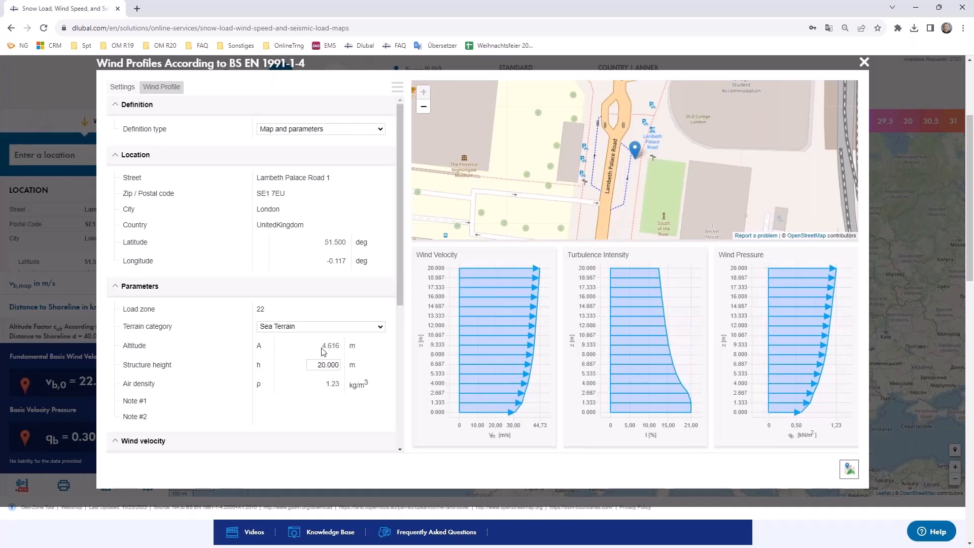
{"action": "mouse_move", "coordinate": [540, 271]}
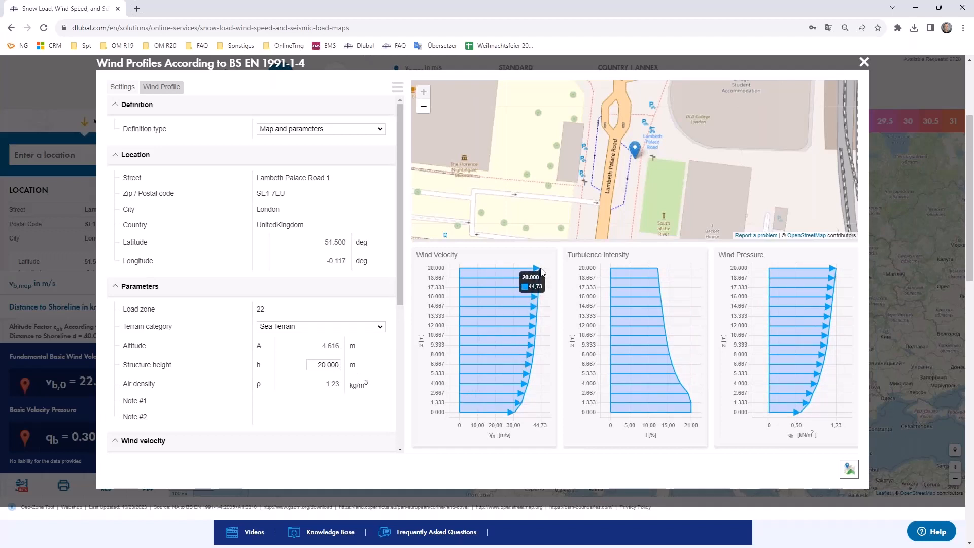
Examine the wind profile table with the mean wind velocities from the lowest to the highest level.
{"action": "left_click", "coordinate": [168, 91]}
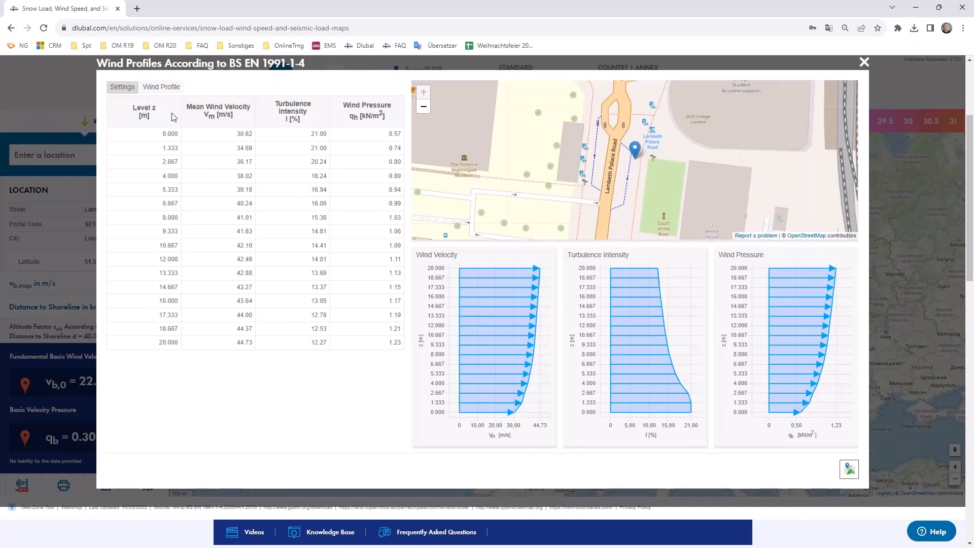
{"action": "left_click_drag", "start_coordinate": [233, 134], "coordinate": [253, 343]}
{"action": "left_click", "coordinate": [253, 343]}
Set the wind profile's definition type to User-defined, hide the location map to enlarge the diagrams, and close the wind profile.
{"action": "left_click", "coordinate": [122, 87]}
{"action": "left_click", "coordinate": [292, 129]}
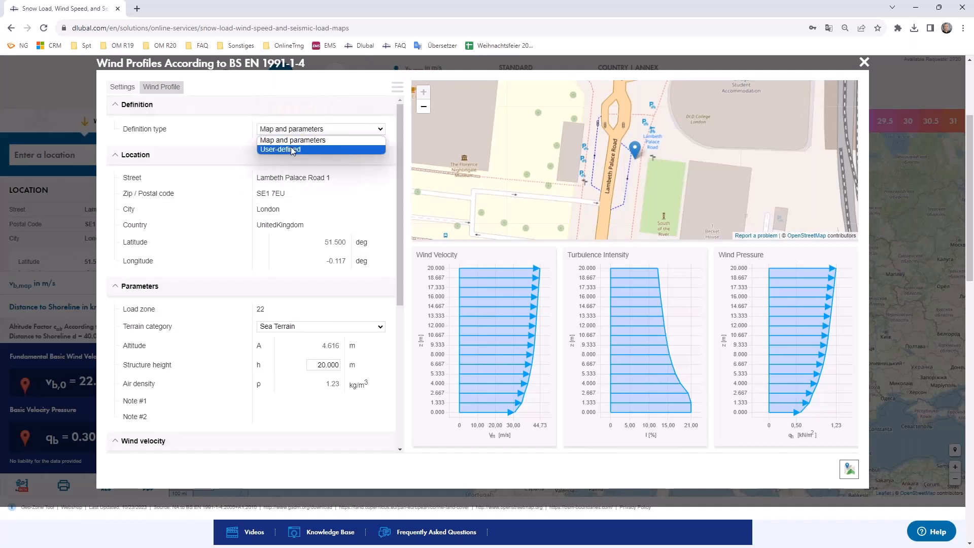
{"action": "left_click", "coordinate": [292, 150]}
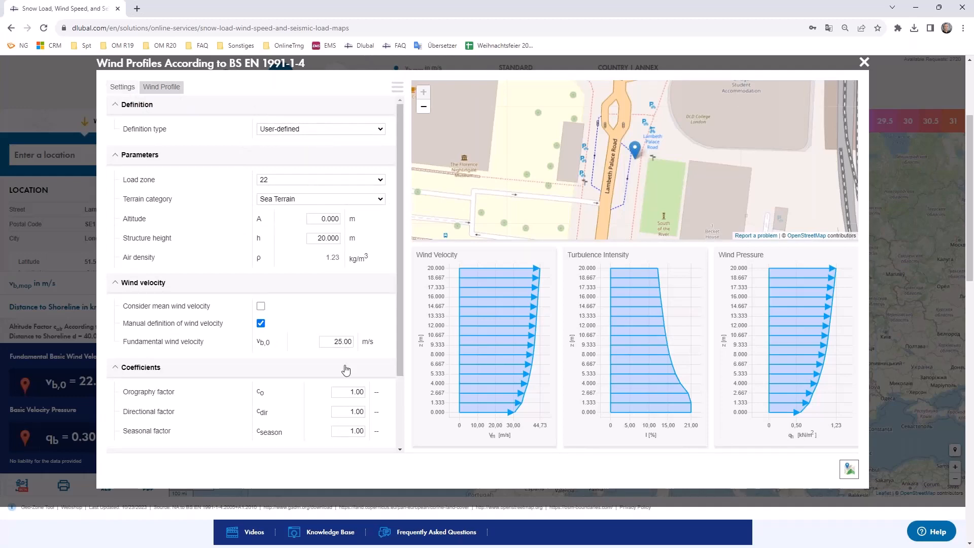
{"action": "scroll", "coordinate": [624, 151], "scroll_direction": "down", "scroll_amount": 1}
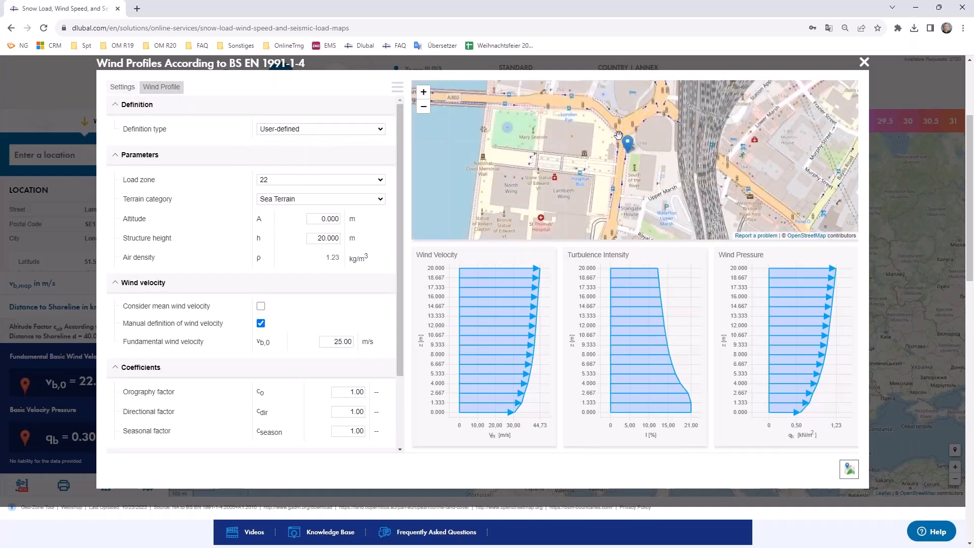
{"action": "left_click", "coordinate": [846, 470]}
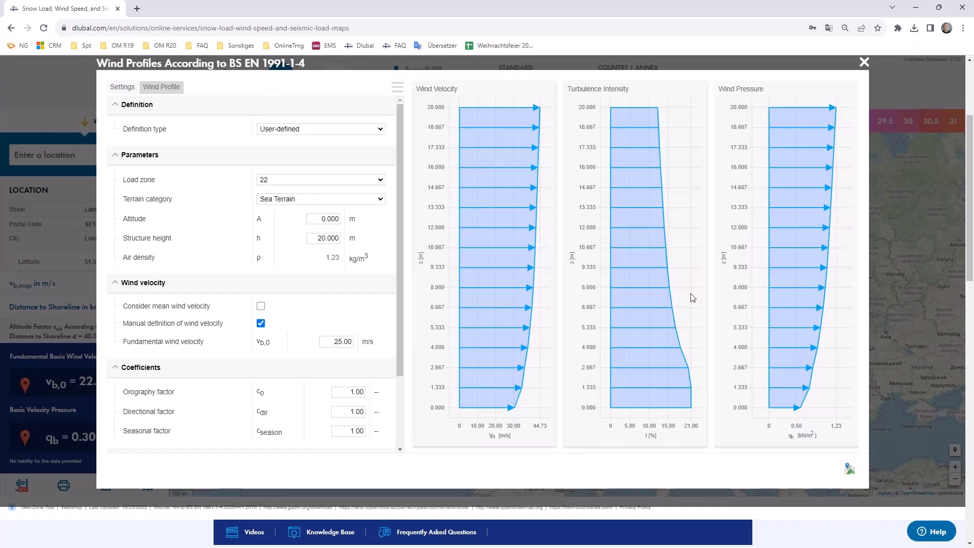
{"action": "left_click", "coordinate": [864, 63]}
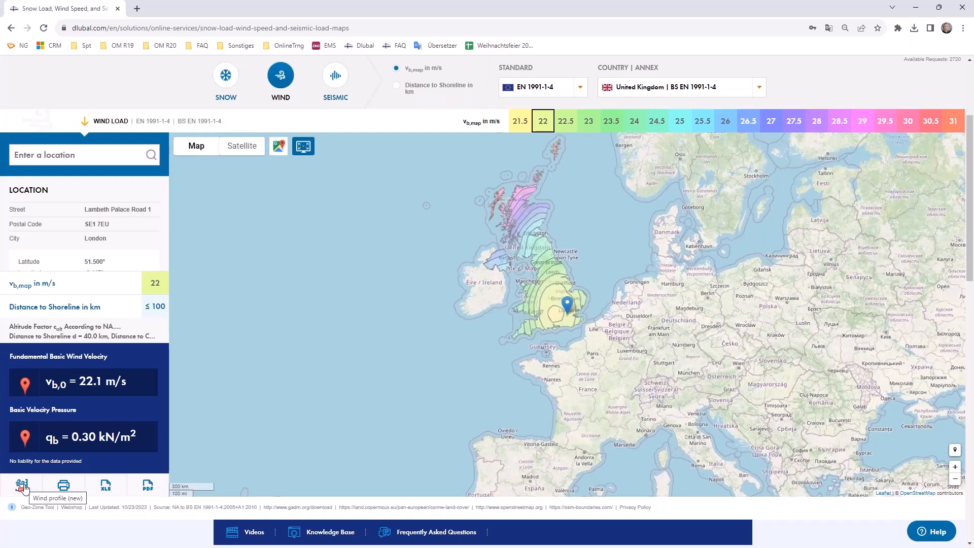
Switch to the presentation and advance to the RWIND 2.03/2.04 Overview slide.
{"action": "left_click", "coordinate": [915, 14]}
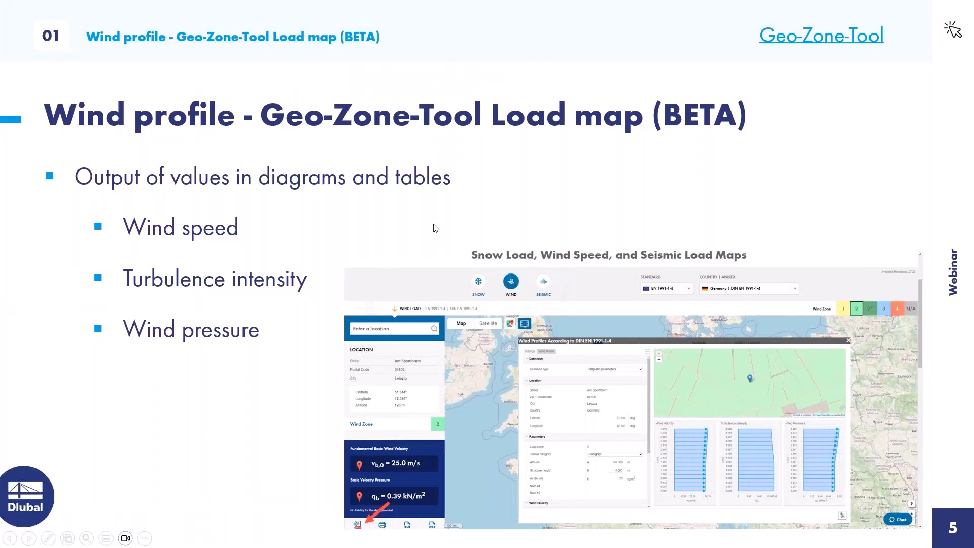
{"action": "key", "text": "Right"}
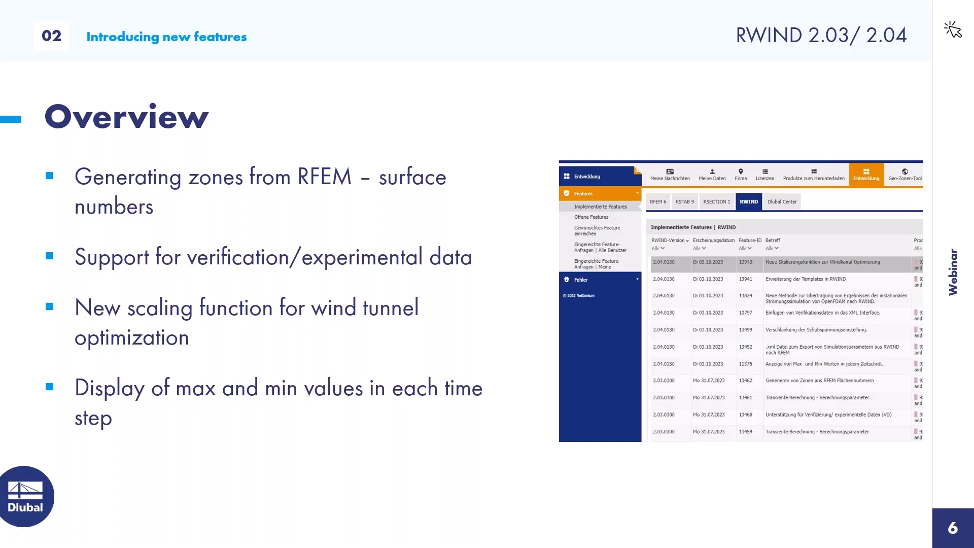
Switch to the browser and display the implemented RWIND features in the Development section of My Account.
{"action": "key", "text": "alt+Tab"}
{"action": "scroll", "coordinate": [283, 67], "scroll_direction": "up", "scroll_amount": 3}
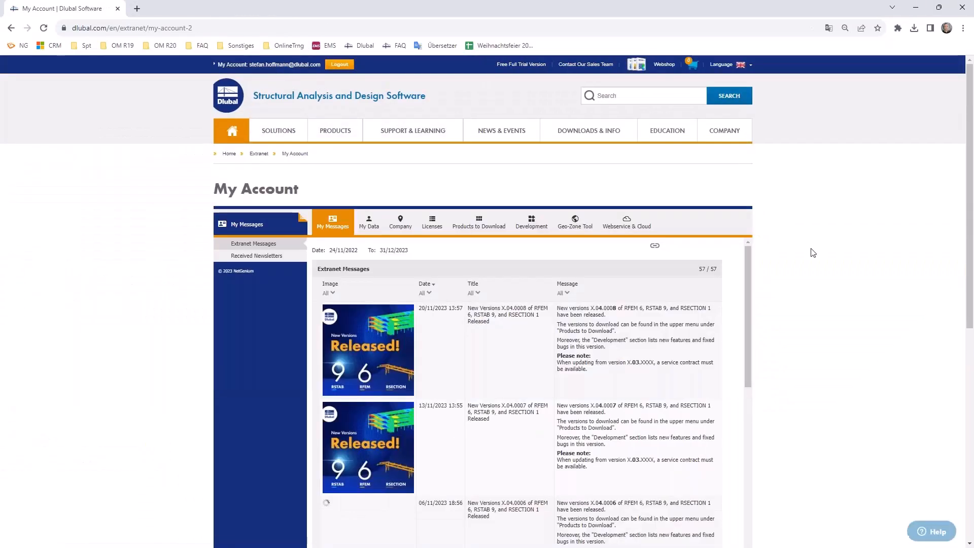
{"action": "left_click", "coordinate": [534, 227]}
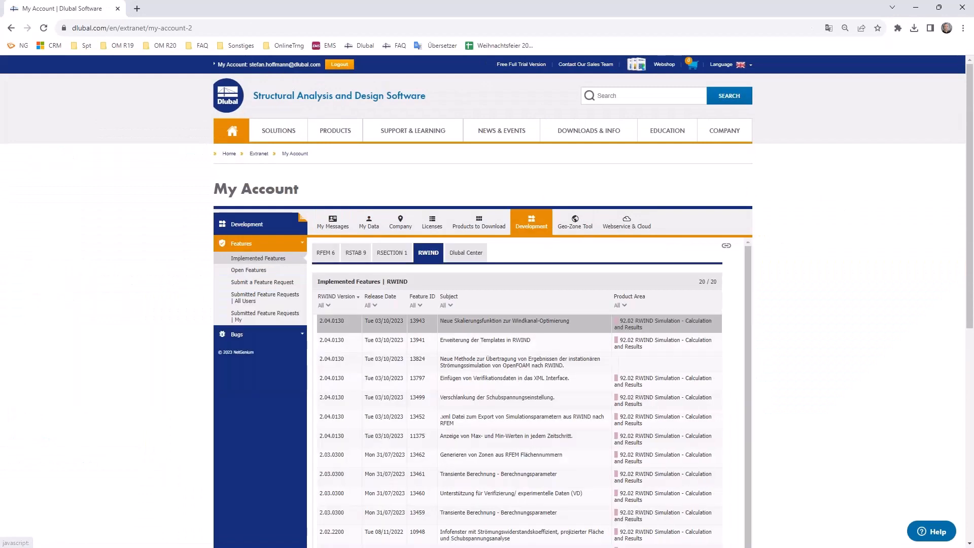
{"action": "scroll", "coordinate": [241, 148], "scroll_direction": "down", "scroll_amount": 1}
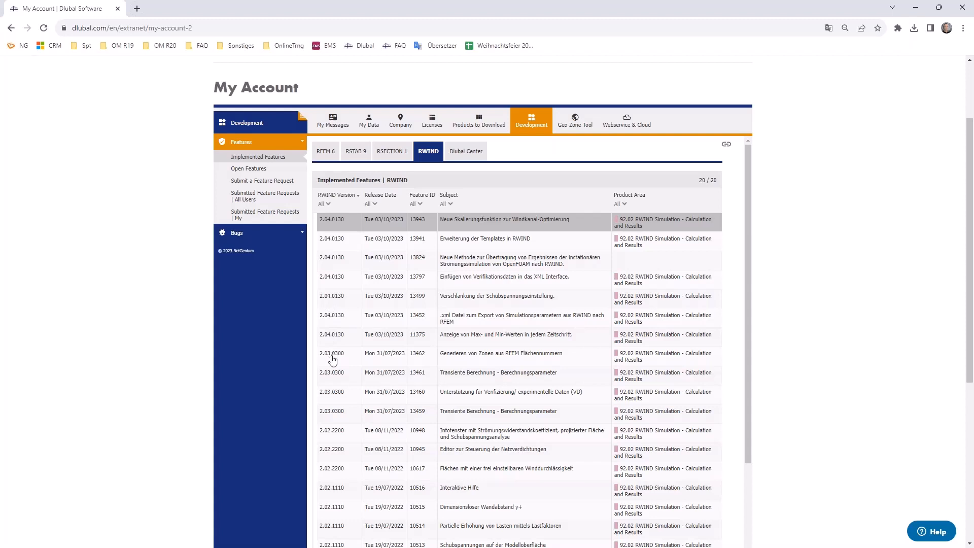
Display the list of fixed bugs for RWIND and return to the presentation.
{"action": "left_click", "coordinate": [277, 233]}
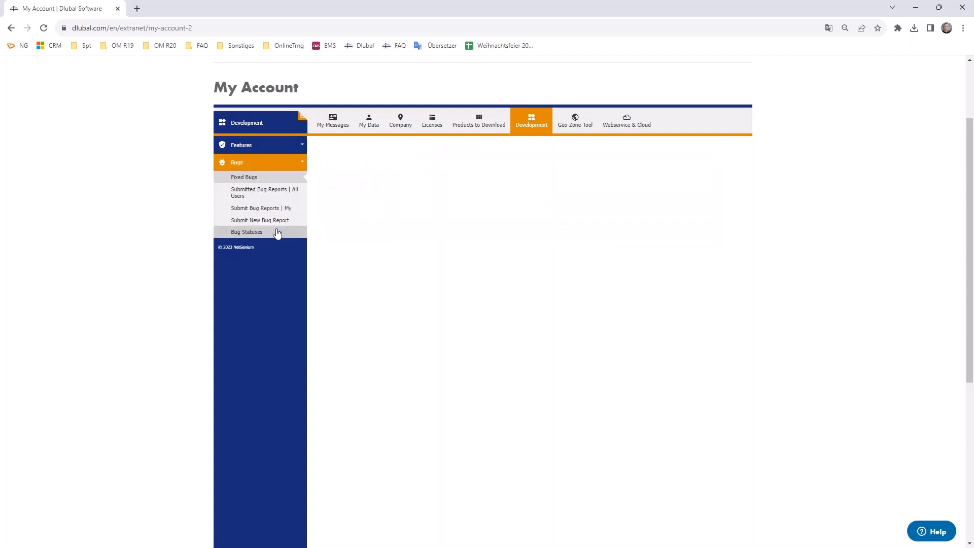
{"action": "left_click", "coordinate": [428, 151]}
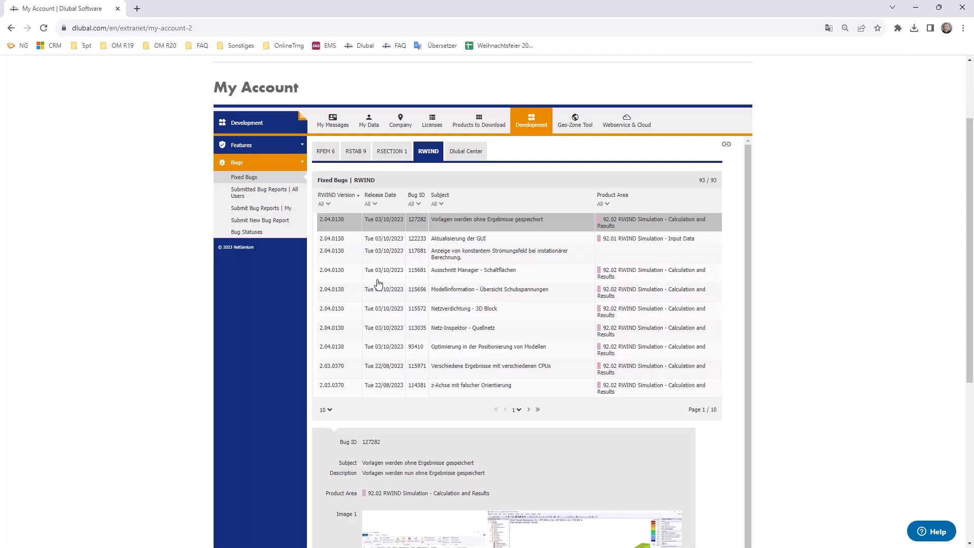
{"action": "left_click", "coordinate": [915, 8]}
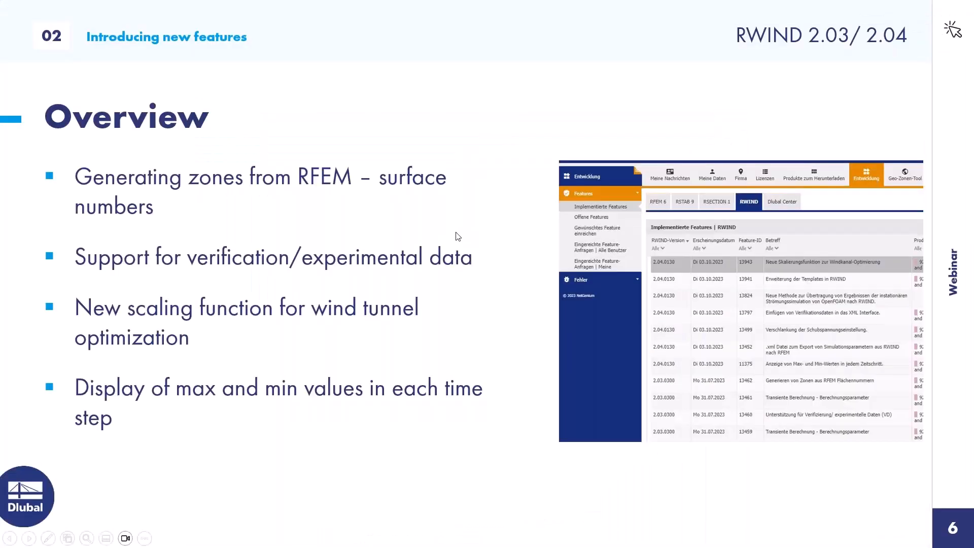
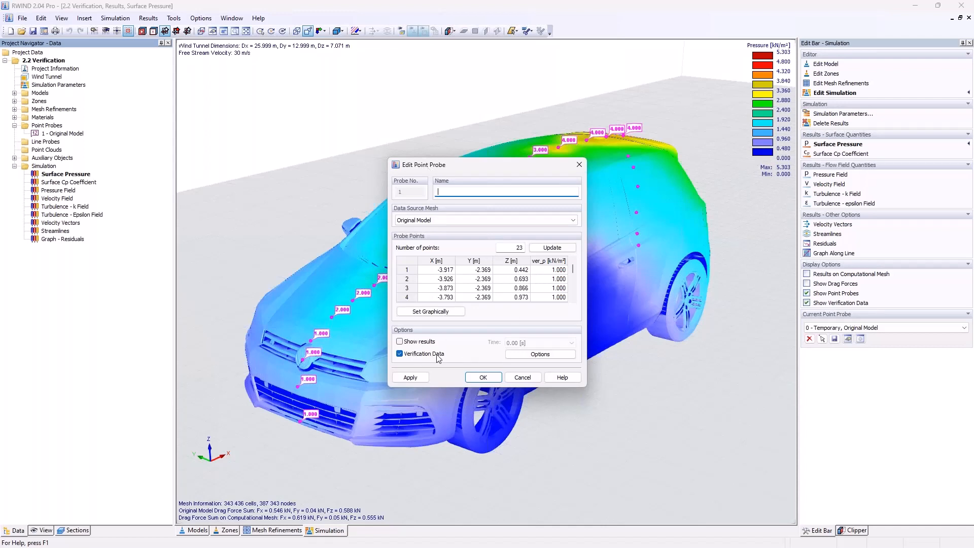
Review the verification pressures of all points in the point probe table and open the probe's Verification Data Options beside it.
{"action": "left_click", "coordinate": [556, 262]}
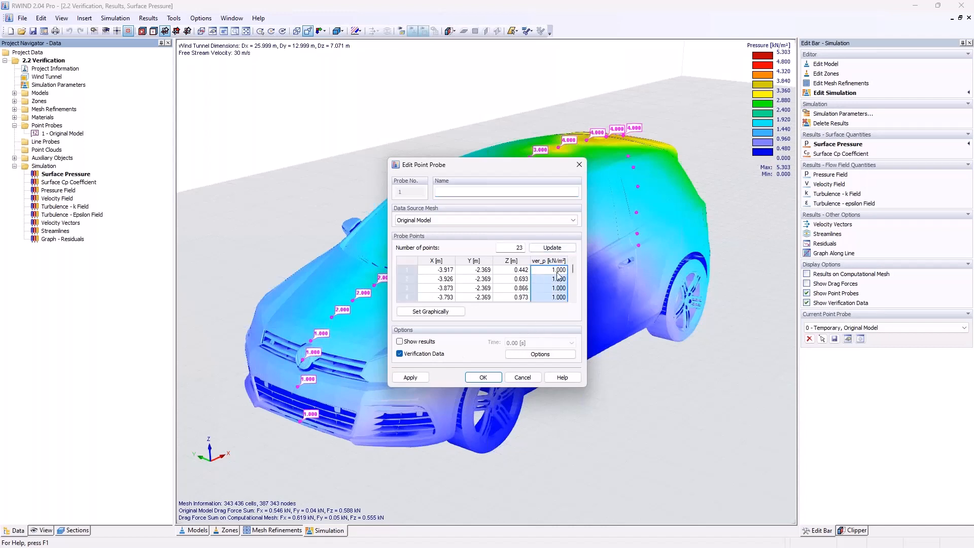
{"action": "scroll", "coordinate": [559, 277], "scroll_direction": "down", "scroll_amount": 4}
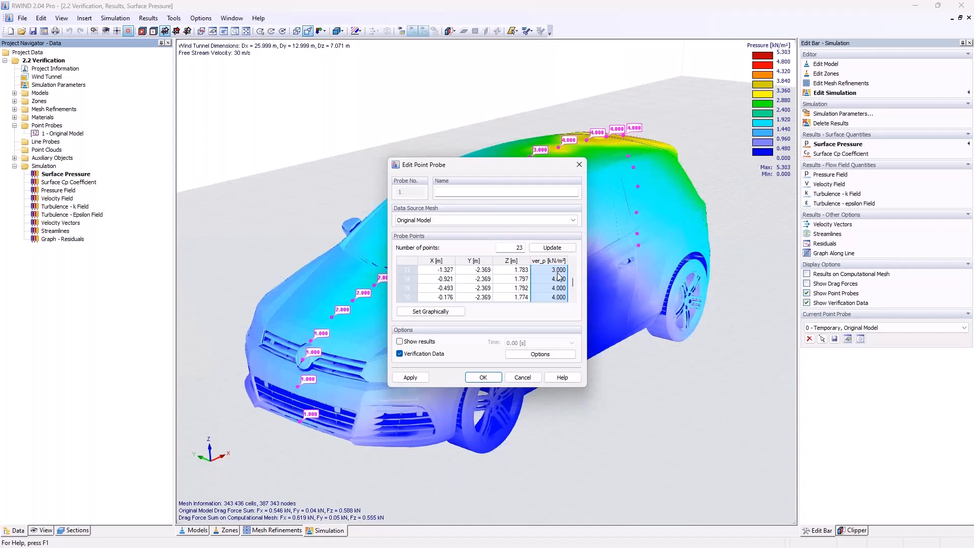
{"action": "scroll", "coordinate": [559, 284], "scroll_direction": "down", "scroll_amount": 3}
{"action": "left_click_drag", "start_coordinate": [483, 171], "coordinate": [300, 139]}
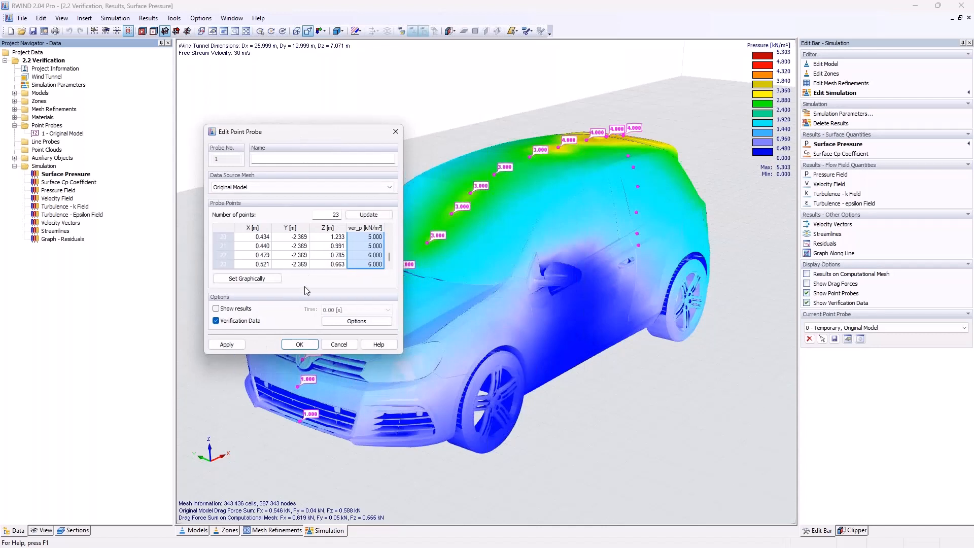
{"action": "left_click", "coordinate": [335, 321]}
{"action": "left_click_drag", "start_coordinate": [312, 166], "coordinate": [511, 163]}
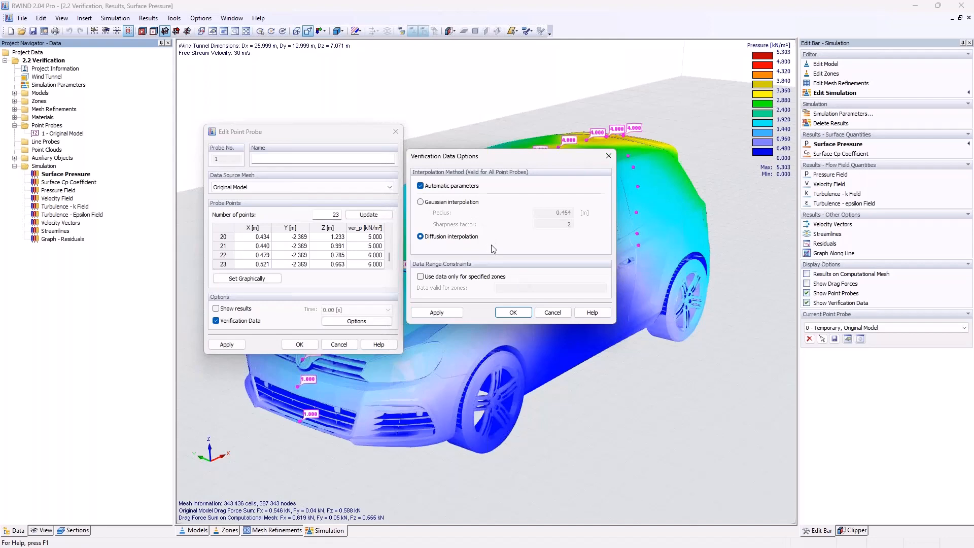
Switch to the RWIND 2 online manual in the browser, search for "verification", and read the Verification Data chapter.
{"action": "key", "text": "F1"}
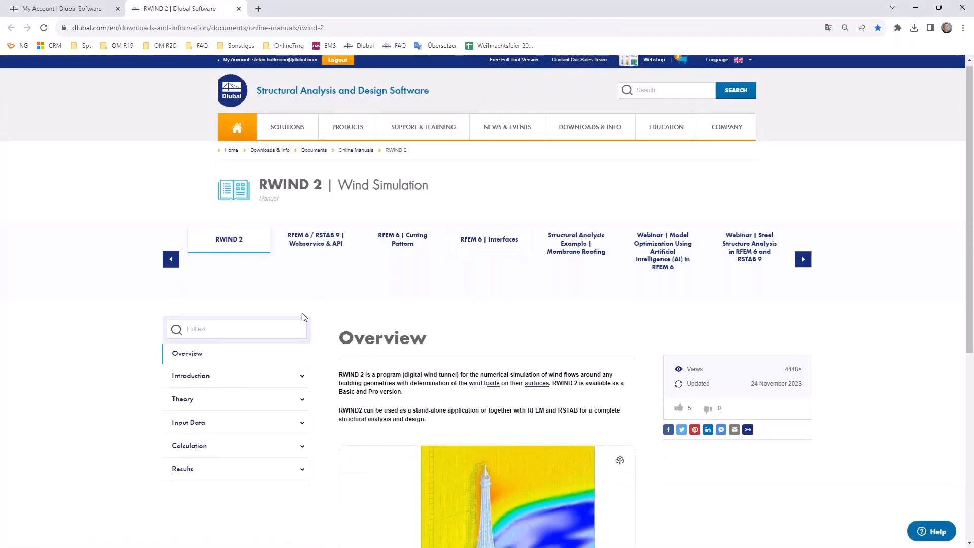
{"action": "scroll", "coordinate": [303, 313], "scroll_direction": "down", "scroll_amount": 2}
{"action": "left_click", "coordinate": [302, 304]}
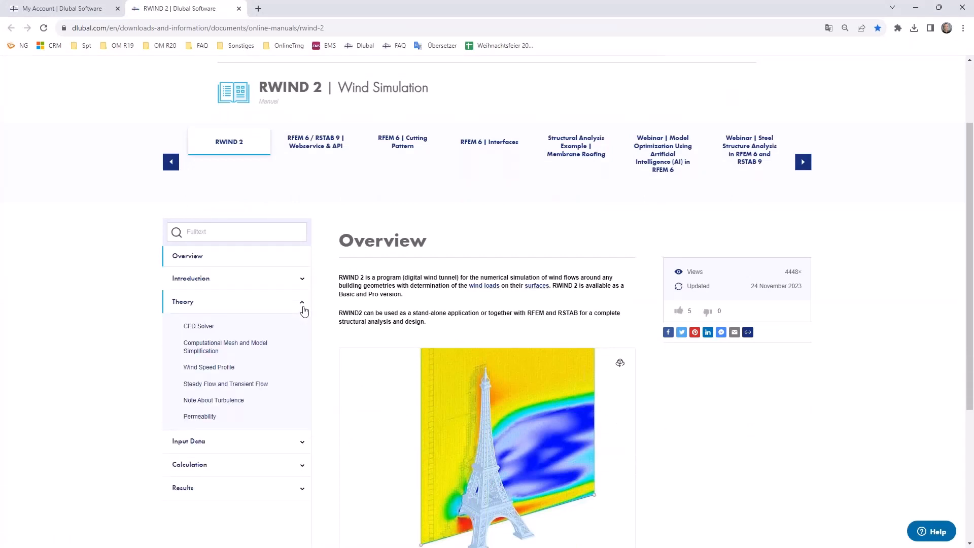
{"action": "left_click", "coordinate": [303, 308]}
{"action": "left_click", "coordinate": [243, 239]}
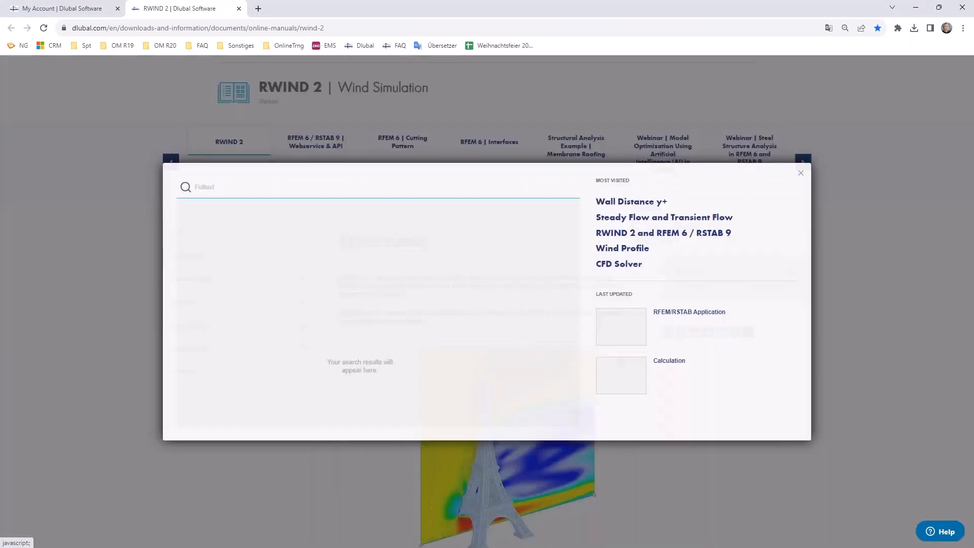
{"action": "type", "text": "verifica"}
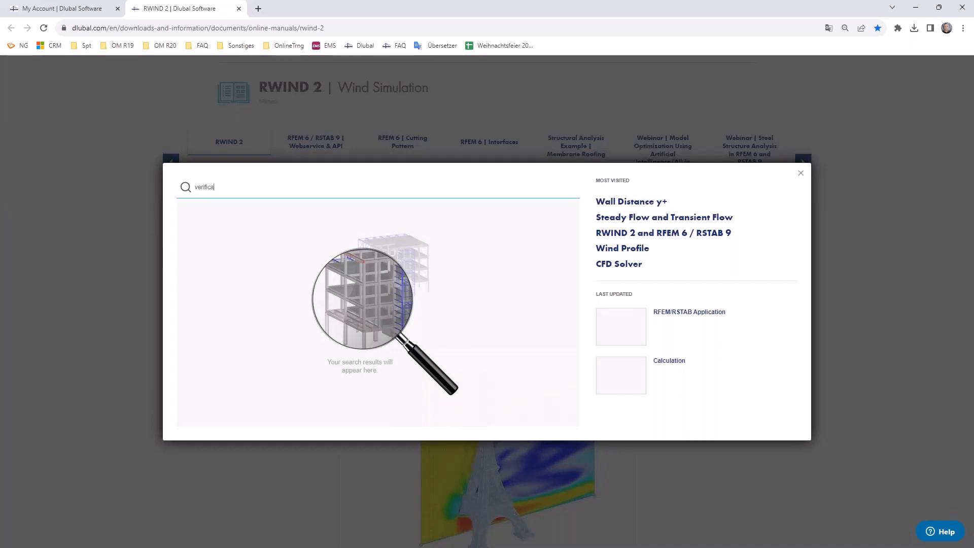
{"action": "type", "text": "tion"}
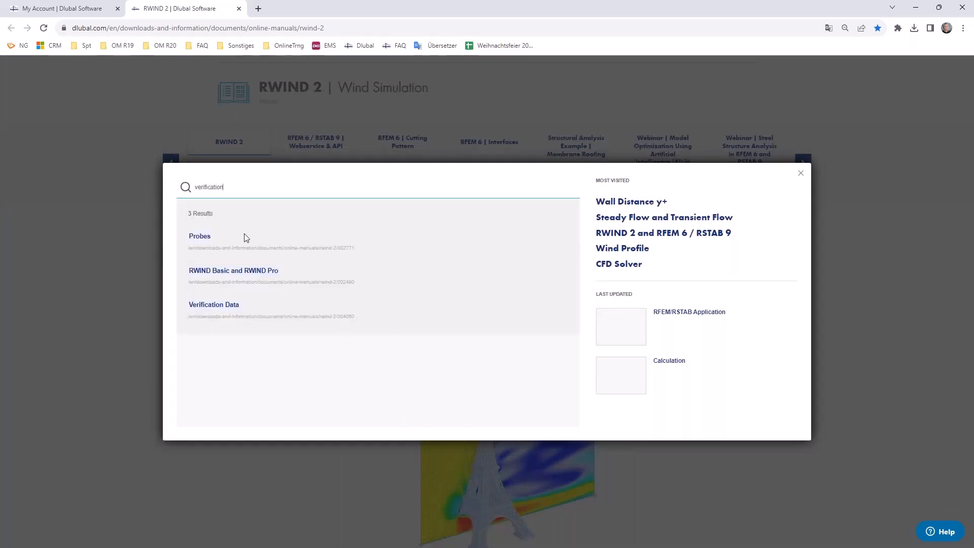
{"action": "left_click", "coordinate": [230, 304]}
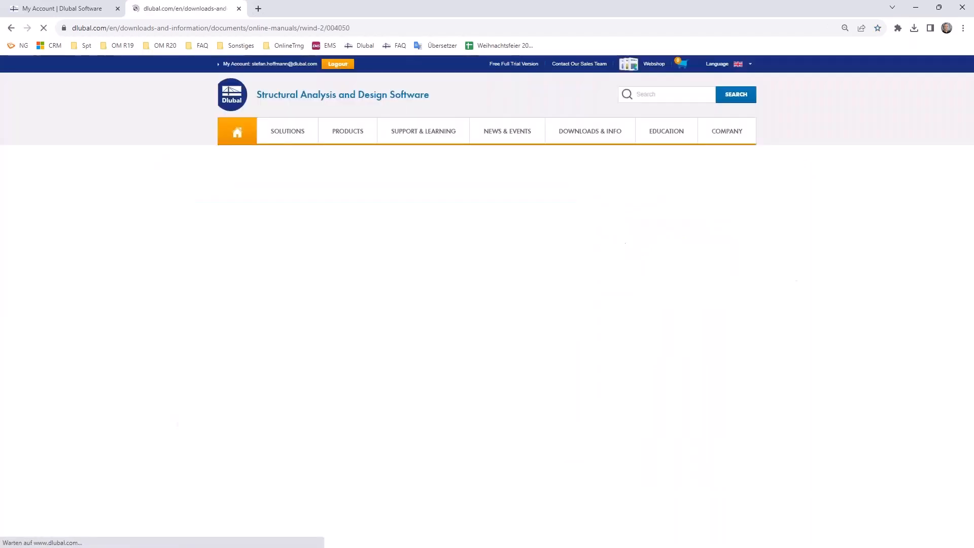
{"action": "scroll", "coordinate": [443, 333], "scroll_direction": "down", "scroll_amount": 3}
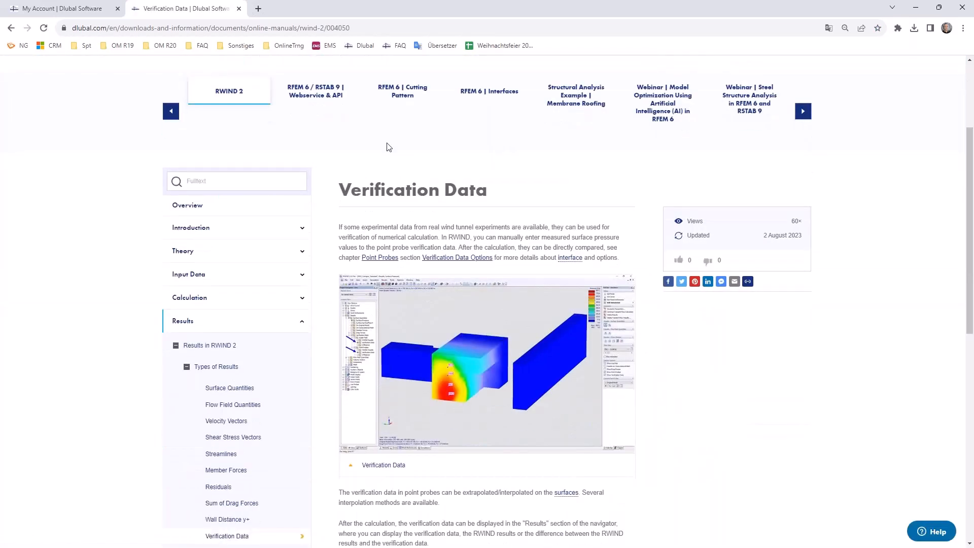
{"action": "scroll", "coordinate": [479, 192], "scroll_direction": "down", "scroll_amount": 10}
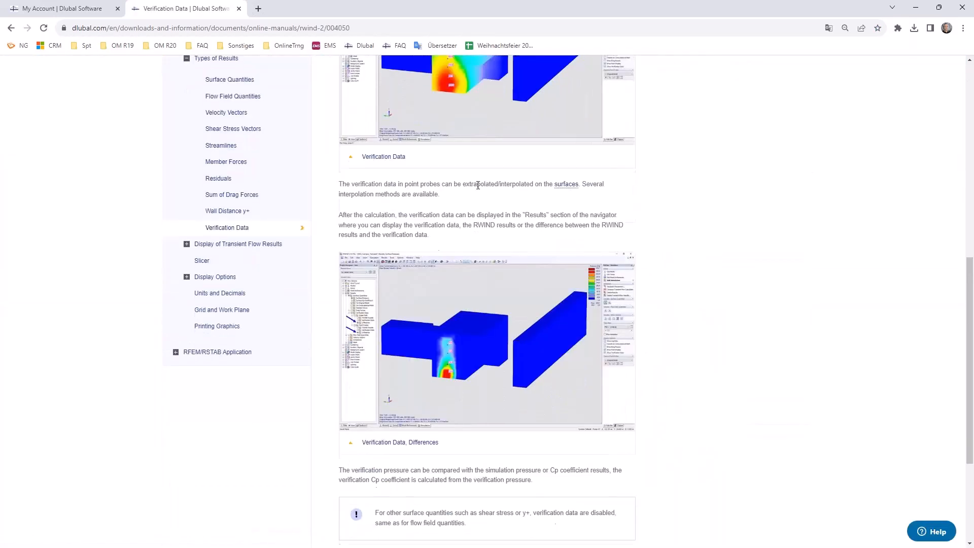
{"action": "scroll", "coordinate": [489, 231], "scroll_direction": "up", "scroll_amount": 5}
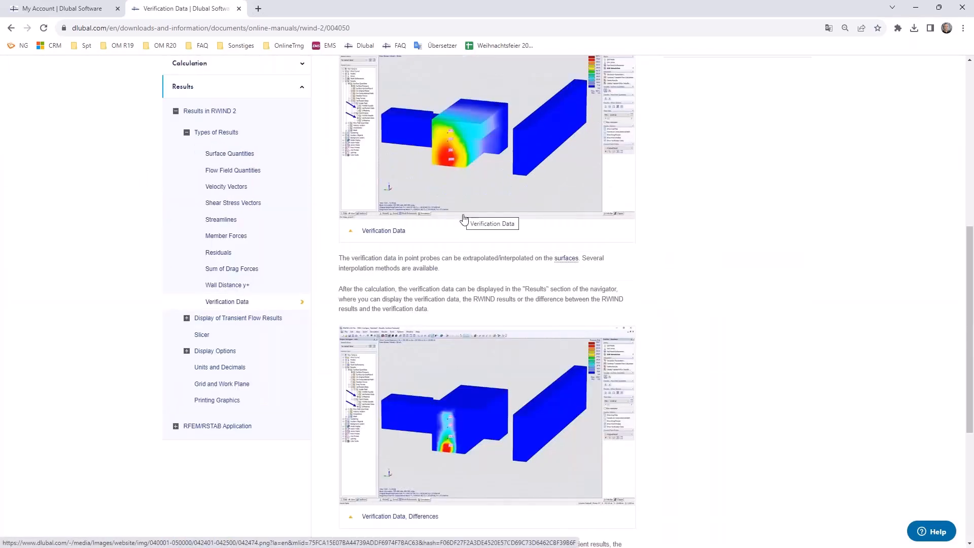
Search the manual for "verification" again and open the Probes chapter.
{"action": "left_click", "coordinate": [187, 318]}
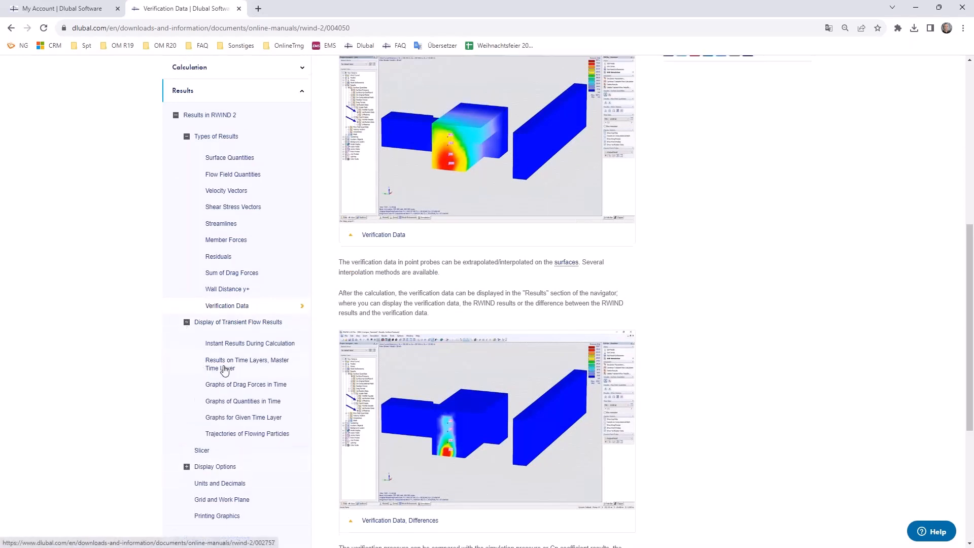
{"action": "scroll", "coordinate": [224, 370], "scroll_direction": "up", "scroll_amount": 5}
{"action": "left_click", "coordinate": [217, 200]}
{"action": "type", "text": "verif"}
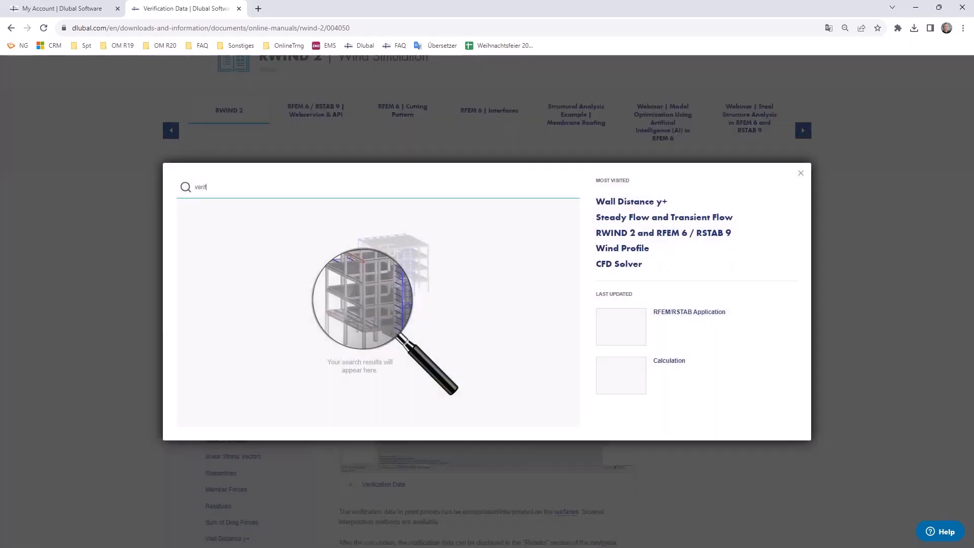
{"action": "type", "text": "ication"}
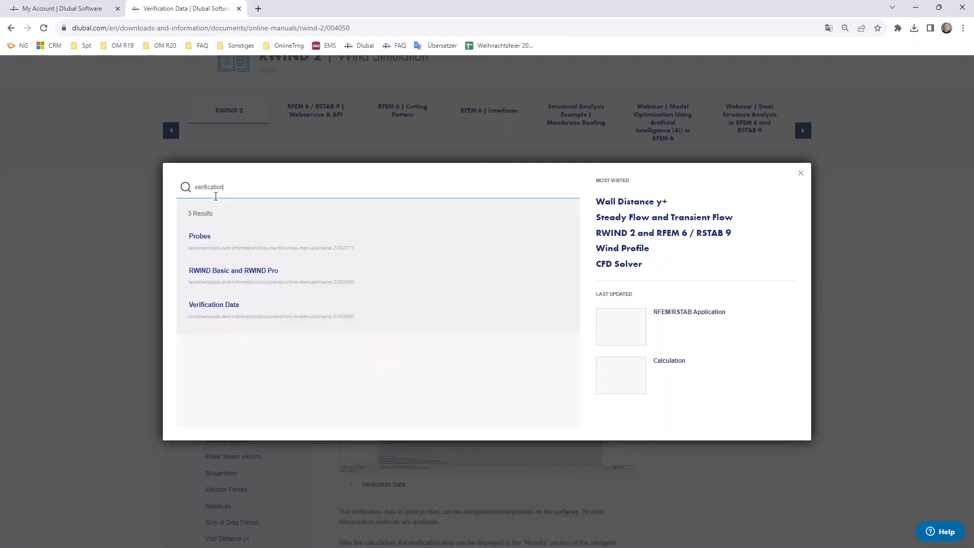
{"action": "left_click", "coordinate": [203, 237]}
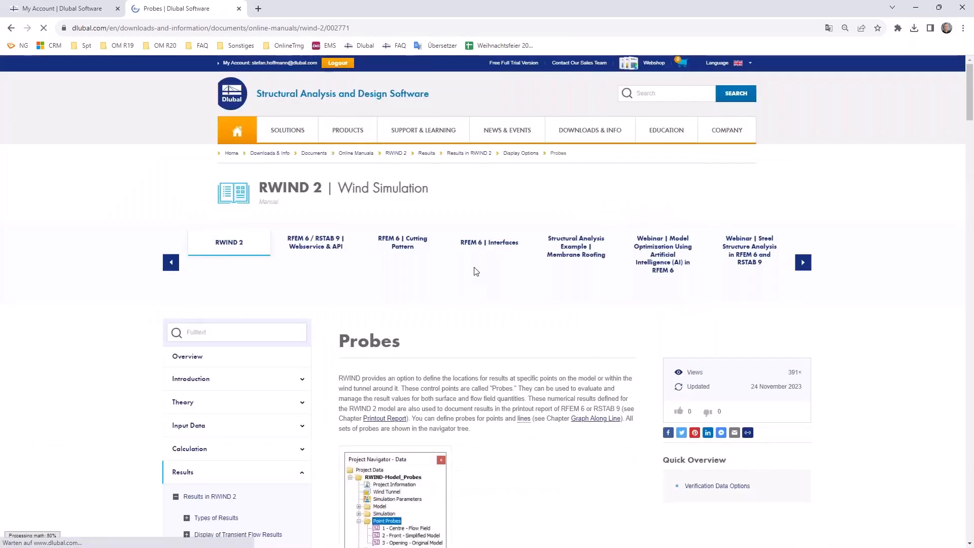
Examine the Verification Data Options section of the Probes chapter, including the Gaussian and diffusion interpolation methods and the data range constraints.
{"action": "scroll", "coordinate": [475, 270], "scroll_direction": "down", "scroll_amount": 20}
{"action": "scroll", "coordinate": [479, 273], "scroll_direction": "down", "scroll_amount": 20}
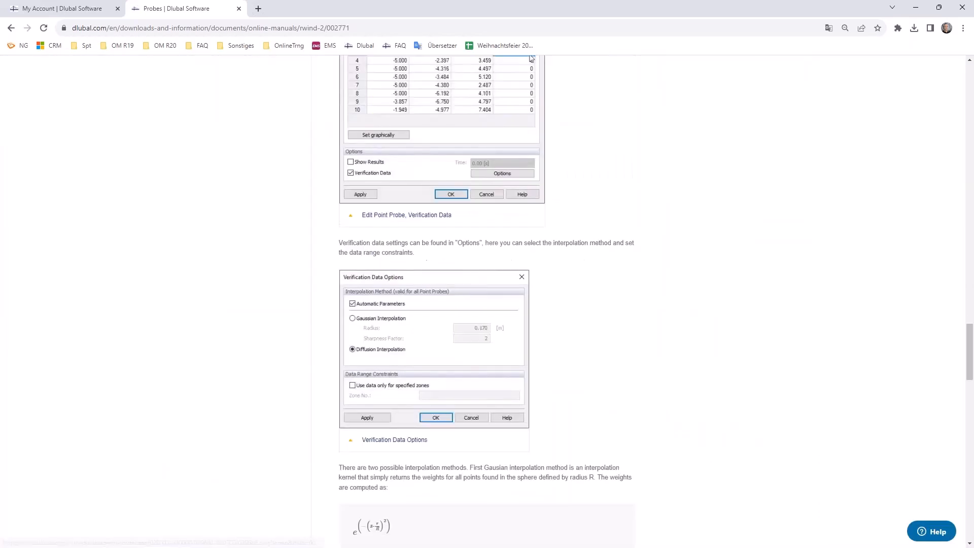
{"action": "scroll", "coordinate": [483, 274], "scroll_direction": "up", "scroll_amount": 15}
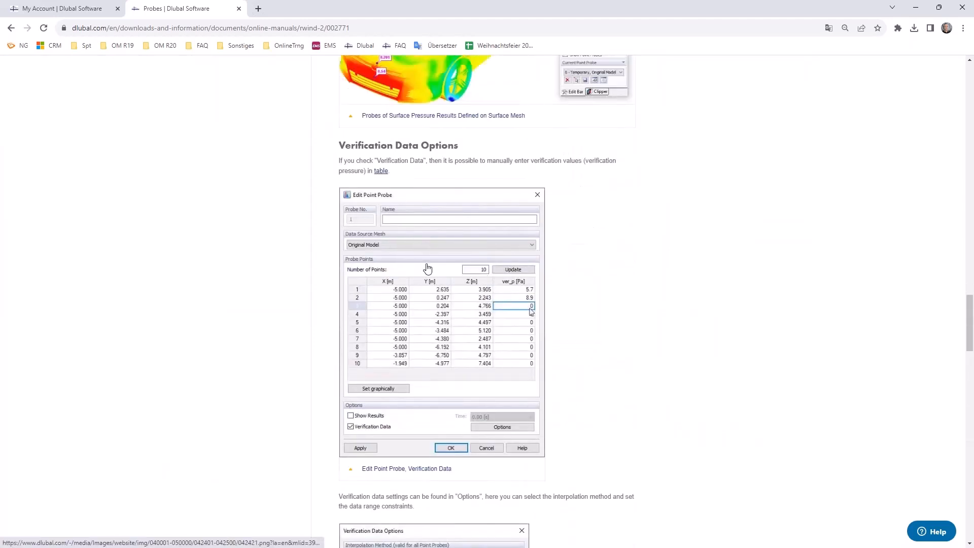
{"action": "scroll", "coordinate": [428, 267], "scroll_direction": "down", "scroll_amount": 15}
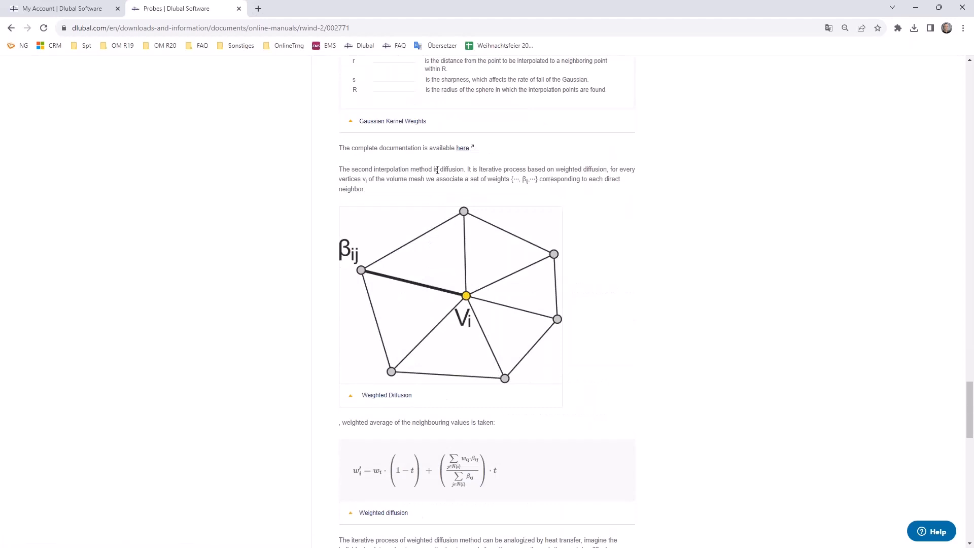
{"action": "scroll", "coordinate": [432, 171], "scroll_direction": "up", "scroll_amount": 10}
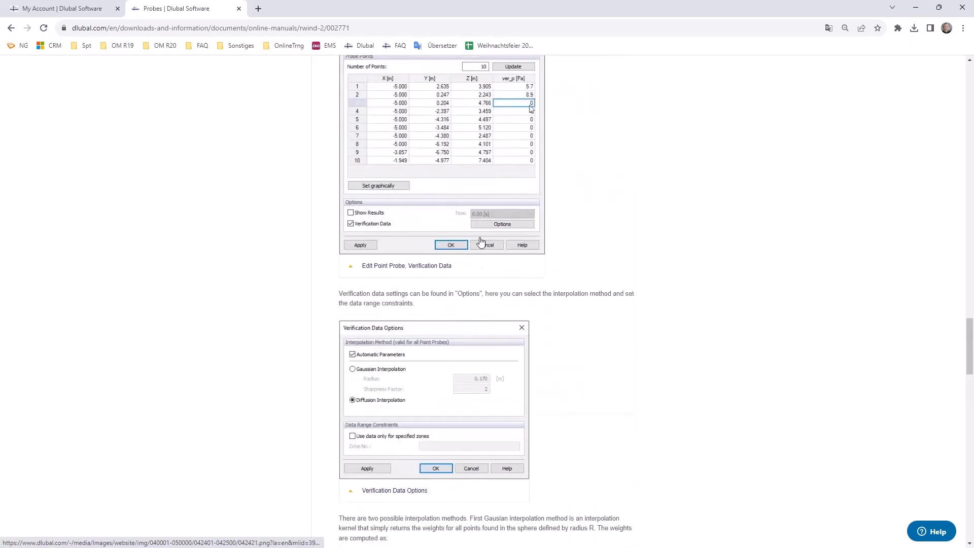
{"action": "scroll", "coordinate": [414, 317], "scroll_direction": "down", "scroll_amount": 20}
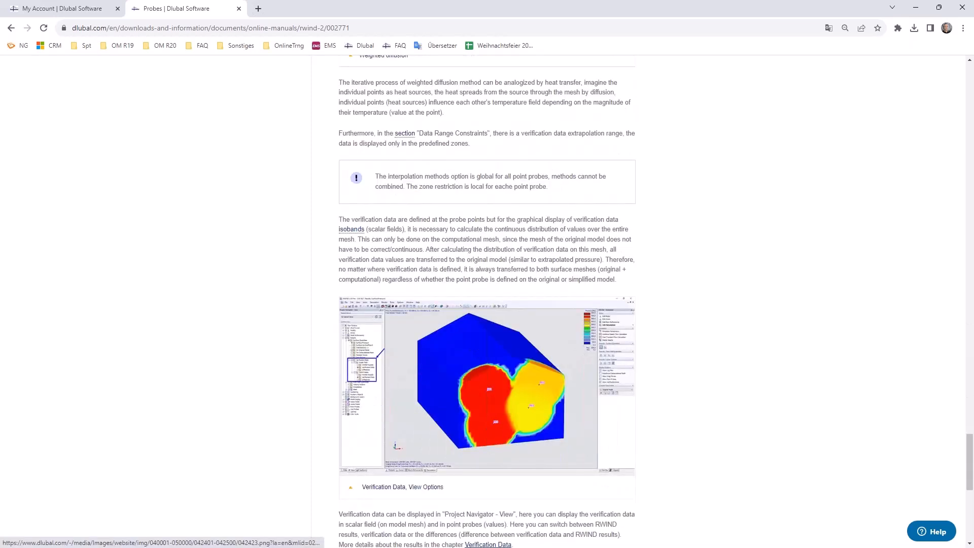
{"action": "scroll", "coordinate": [414, 317], "scroll_direction": "up", "scroll_amount": 10}
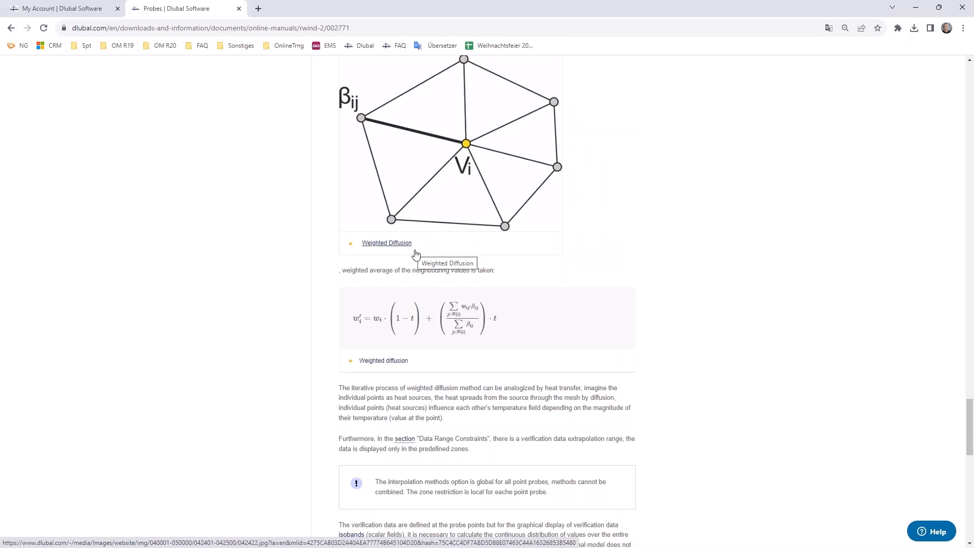
Return to RWIND and close the Verification Data Options and the point probe dialog without changes.
{"action": "left_click", "coordinate": [918, 8]}
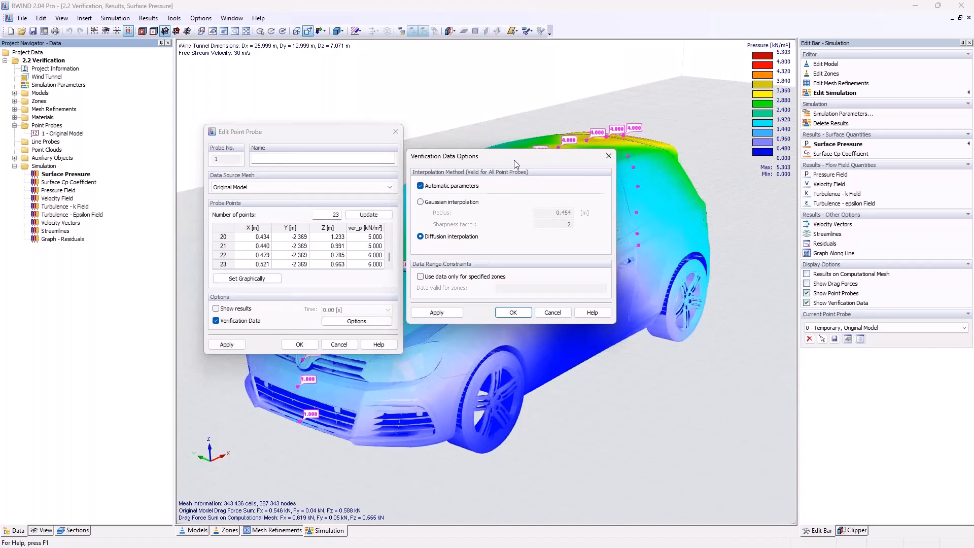
{"action": "left_click", "coordinate": [608, 156]}
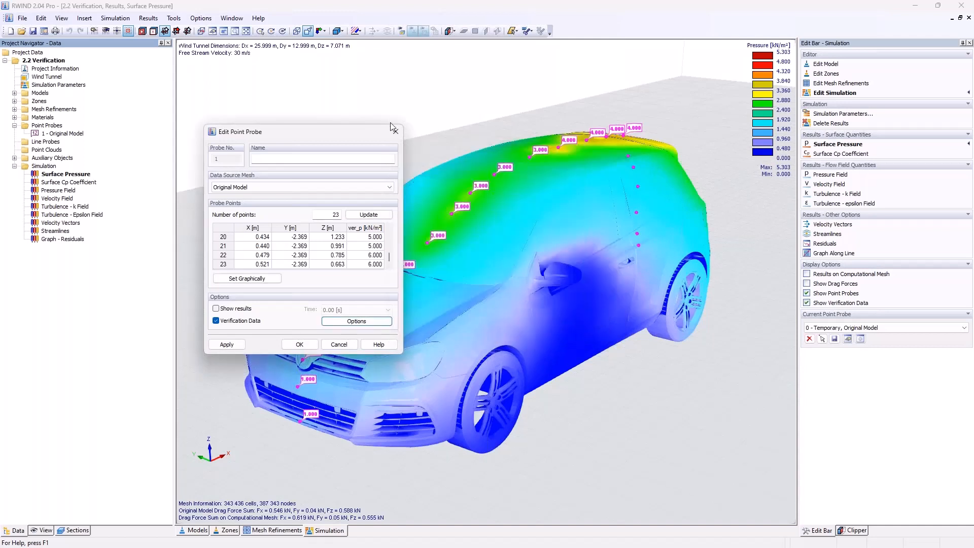
{"action": "left_click", "coordinate": [395, 132]}
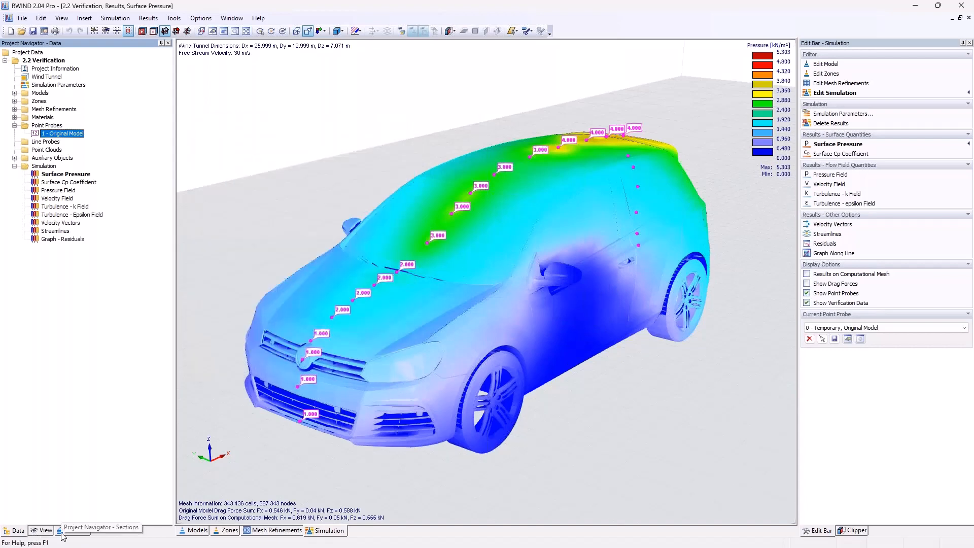
Bring up the view options and display the RWIND Results for both the scalar field and the point probes.
{"action": "left_click", "coordinate": [44, 531]}
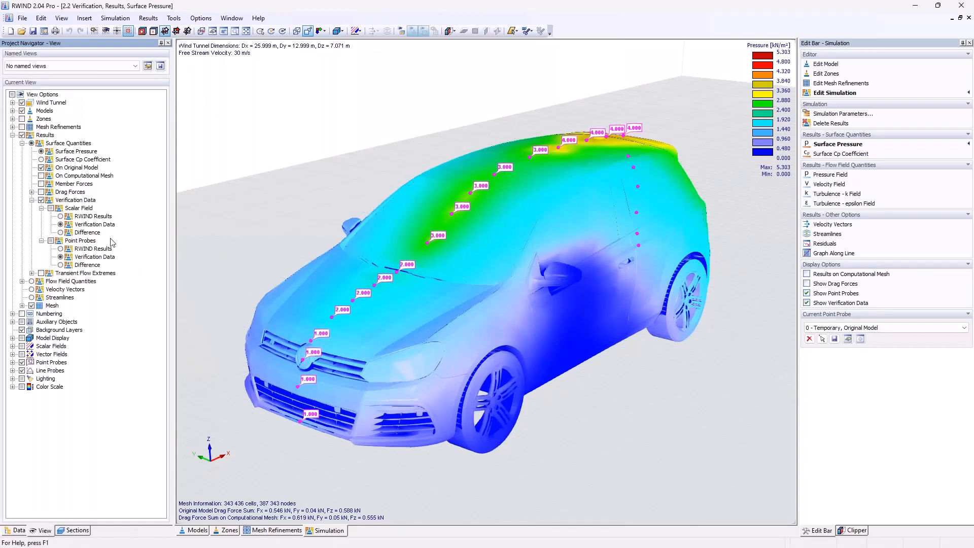
{"action": "left_click", "coordinate": [87, 202]}
{"action": "left_click", "coordinate": [61, 217]}
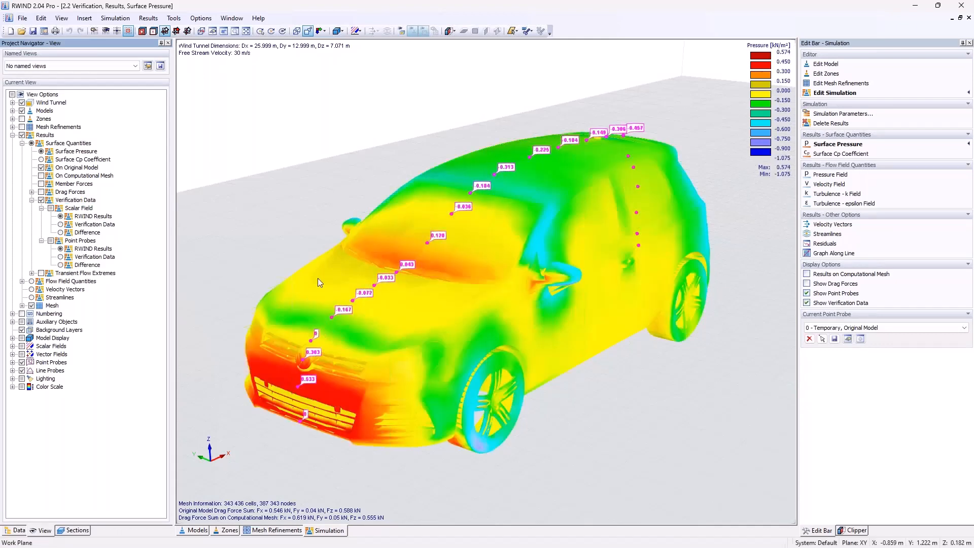
{"action": "mouse_move", "coordinate": [600, 142]}
Display the Verification Data for the scalar field and point probes, and change both displays to Difference.
{"action": "left_click", "coordinate": [61, 224]}
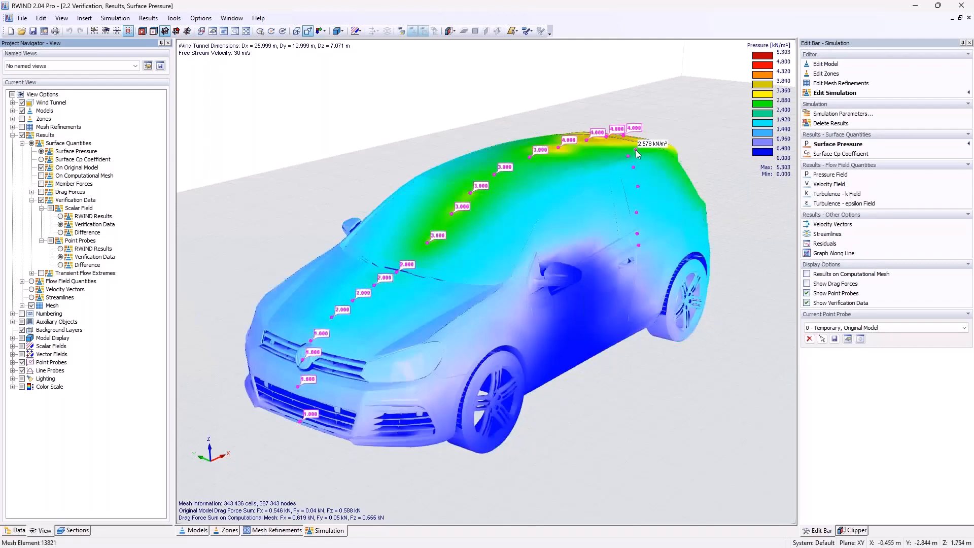
{"action": "left_click", "coordinate": [60, 232]}
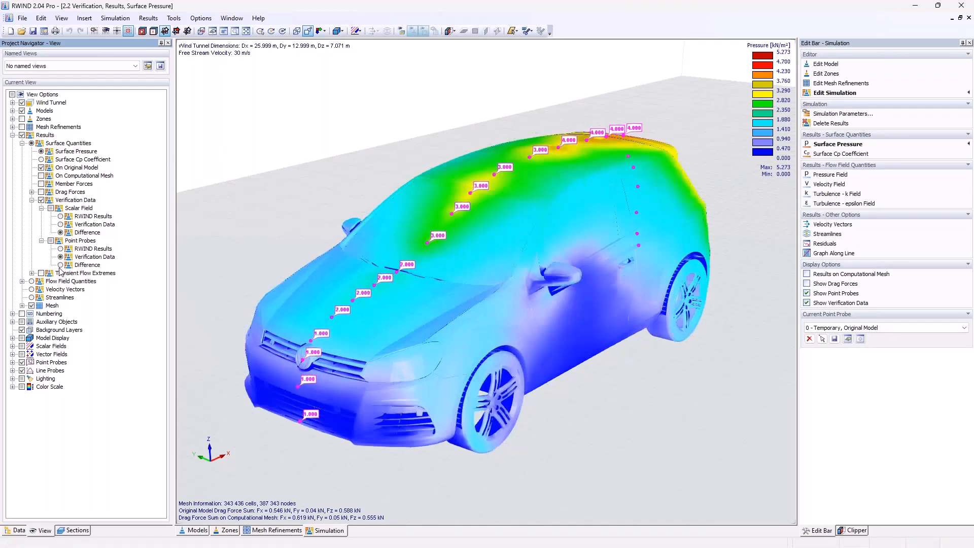
{"action": "left_click", "coordinate": [61, 265]}
Switch to the presentation and advance past the slide on support for verification/experimental data.
{"action": "left_click", "coordinate": [917, 5]}
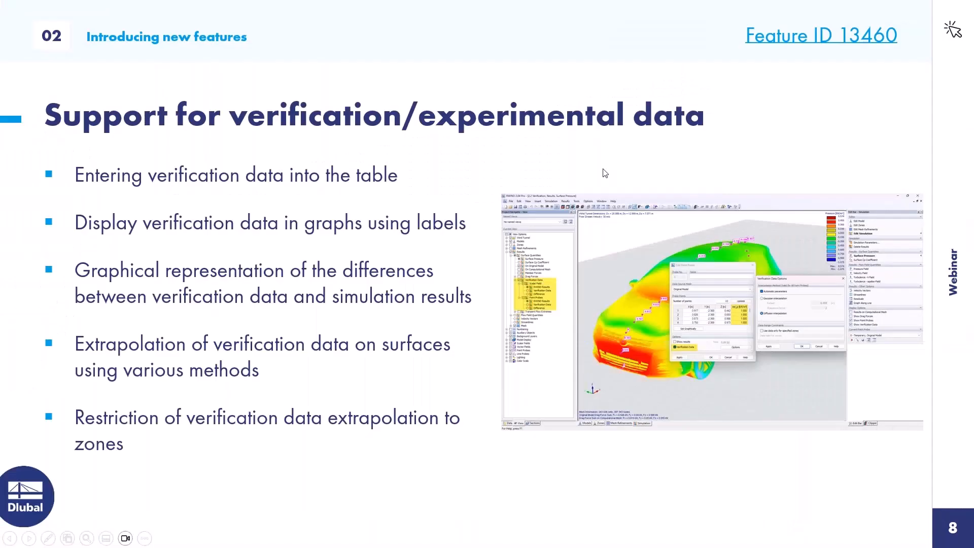
{"action": "left_click", "coordinate": [602, 169]}
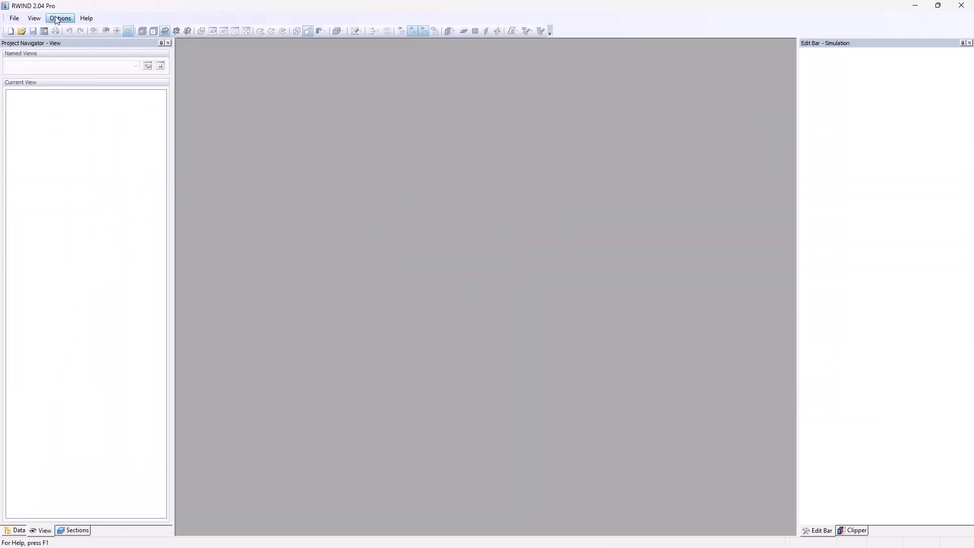
Open the project 2.3 Scaling from the Project Manager in RWIND and display its project data tree.
{"action": "left_click", "coordinate": [47, 30]}
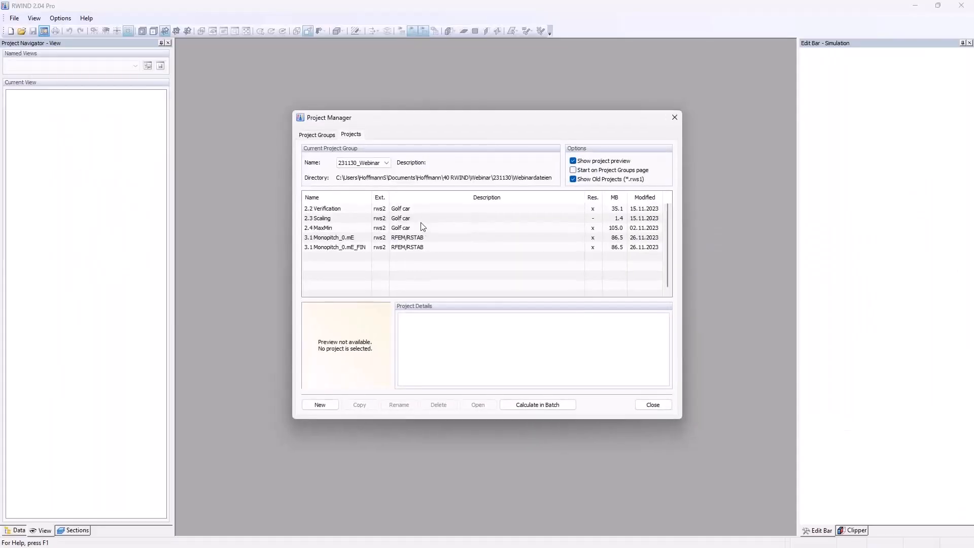
{"action": "left_click", "coordinate": [421, 219]}
{"action": "double_click", "coordinate": [421, 219]}
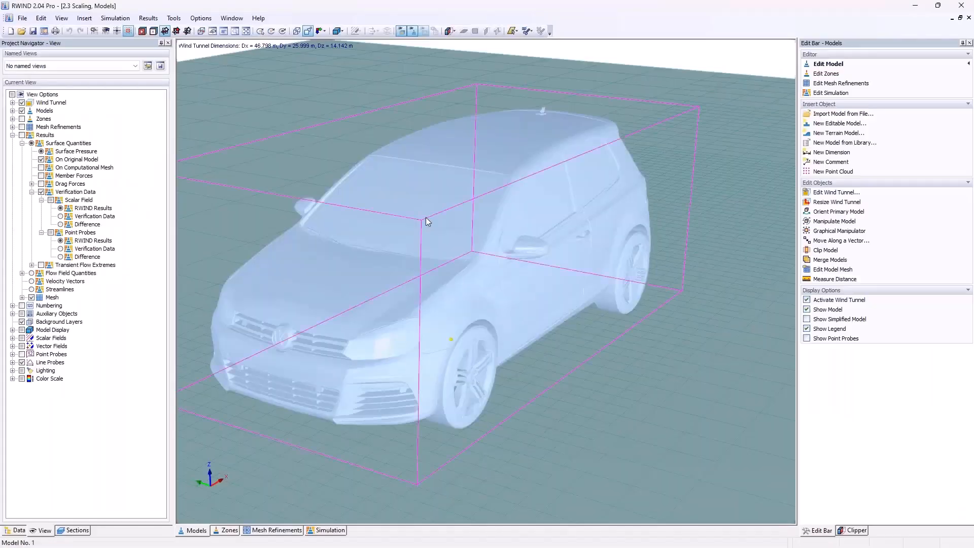
{"action": "middle_click_drag", "start_coordinate": [535, 210], "coordinate": [495, 227]}
{"action": "left_click", "coordinate": [15, 530]}
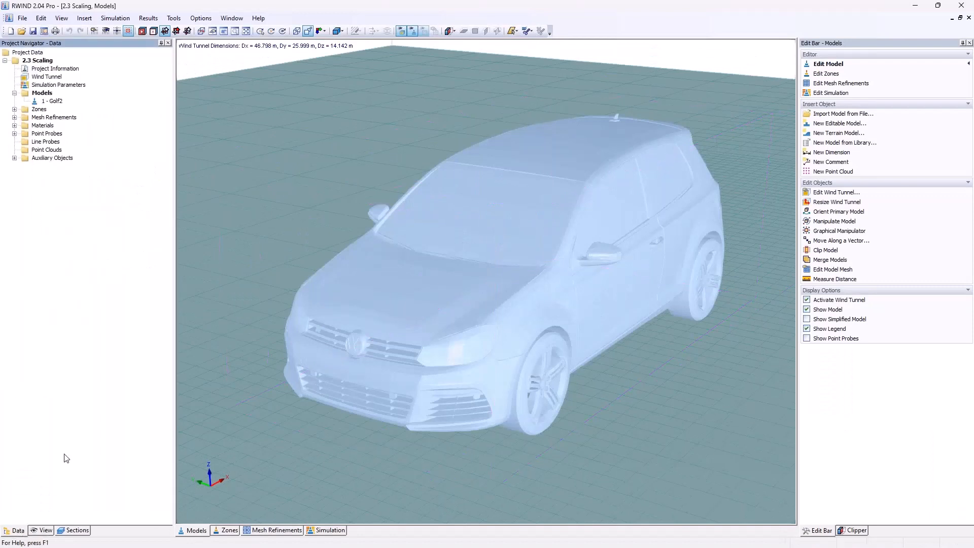
Set the wind tunnel's scaling factors L1, W and H to 1 for the automatic calculation of tunnel dimensions.
{"action": "double_click", "coordinate": [50, 77]}
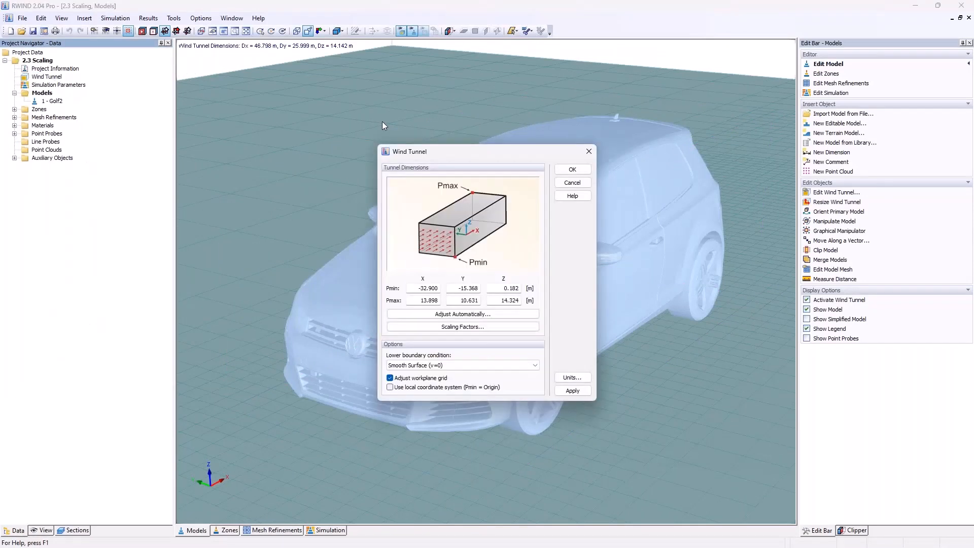
{"action": "key", "text": "Escape"}
{"action": "scroll", "coordinate": [382, 122], "scroll_direction": "down", "scroll_amount": 10}
{"action": "scroll", "coordinate": [382, 130], "scroll_direction": "up", "scroll_amount": 2}
{"action": "middle_click_drag", "start_coordinate": [372, 142], "coordinate": [495, 282]}
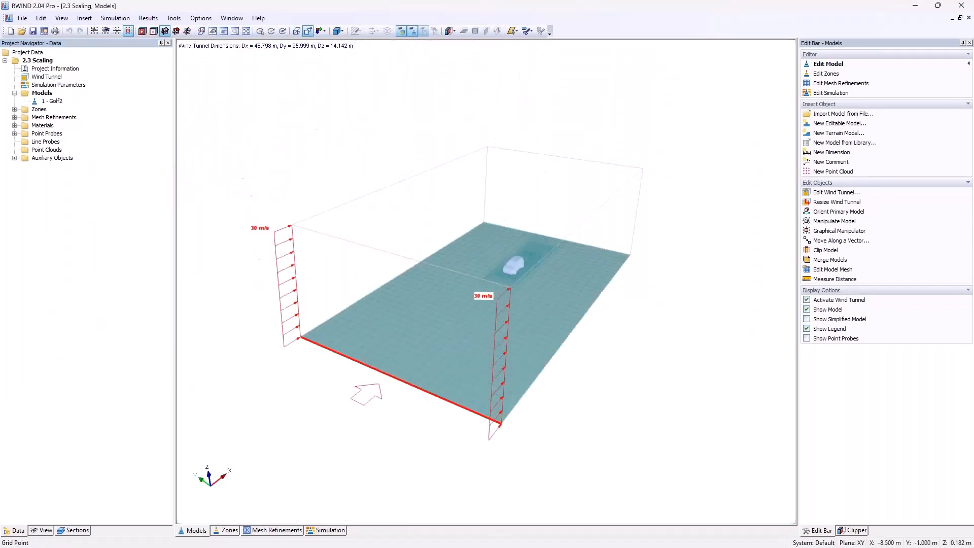
{"action": "double_click", "coordinate": [51, 77]}
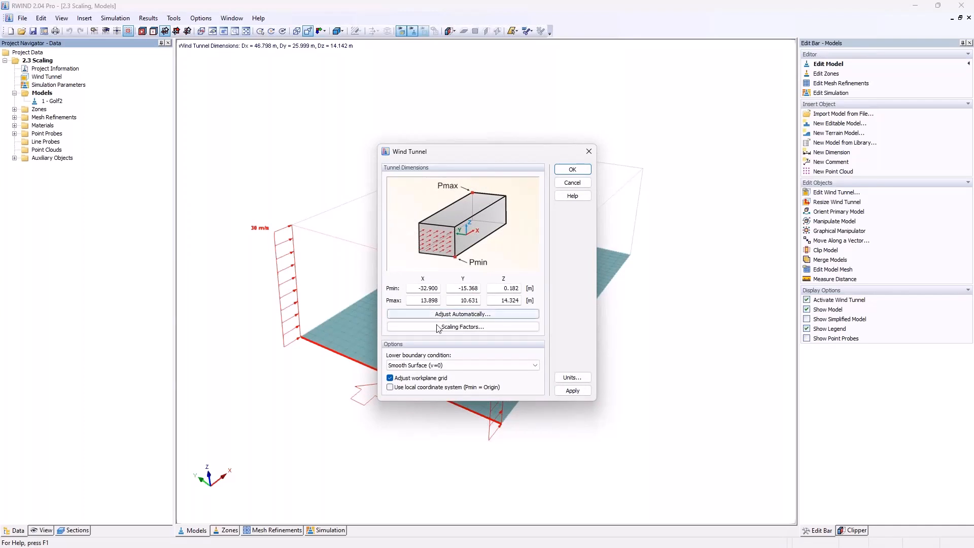
{"action": "left_click", "coordinate": [463, 327]}
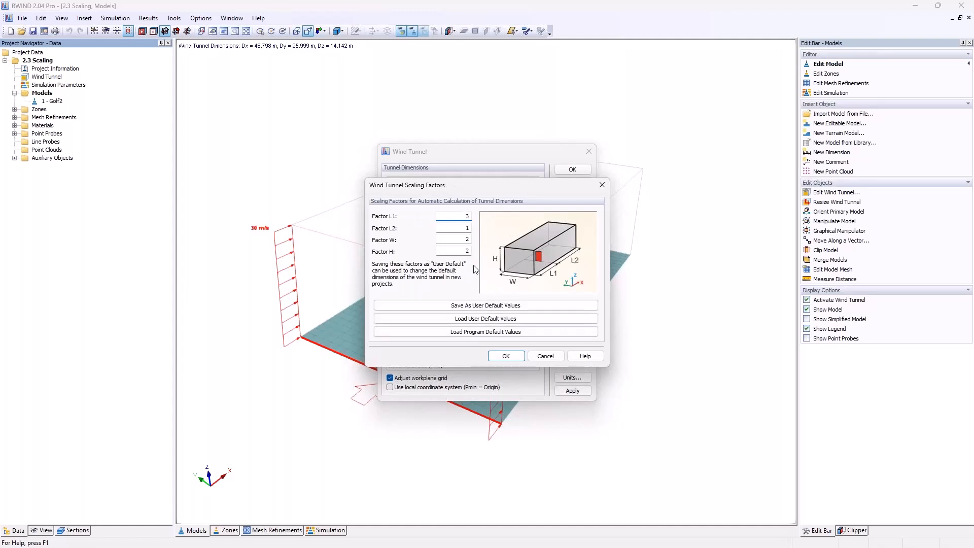
{"action": "double_click", "coordinate": [465, 216]}
{"action": "type", "text": "1"}
{"action": "key", "text": "Tab"}
{"action": "key", "text": "Tab"}
{"action": "type", "text": "1"}
{"action": "key", "text": "Tab"}
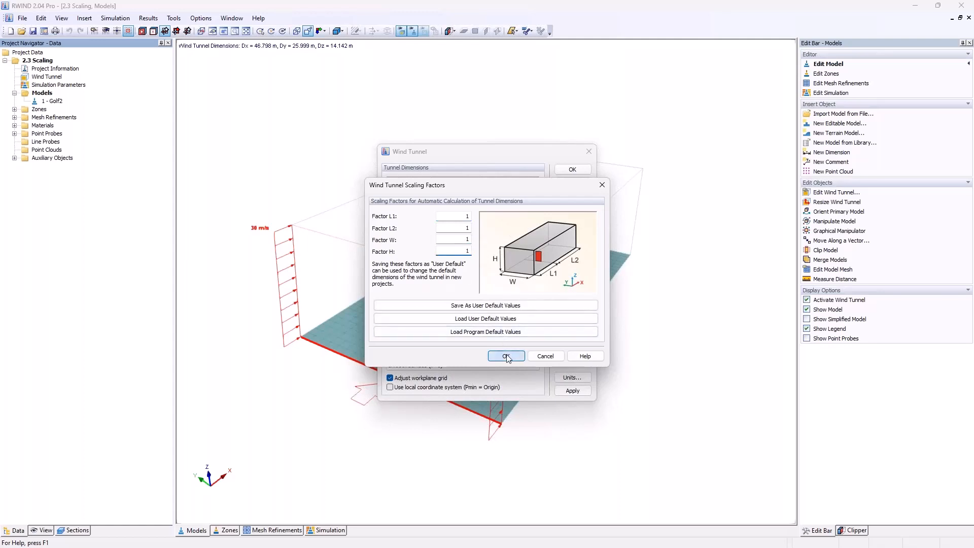
{"action": "left_click", "coordinate": [505, 355]}
{"action": "left_click", "coordinate": [560, 300]}
Adjust the wind tunnel dimensions automatically to the model standing on the ground and move the Wind Tunnel dialog aside.
{"action": "left_click", "coordinate": [462, 314]}
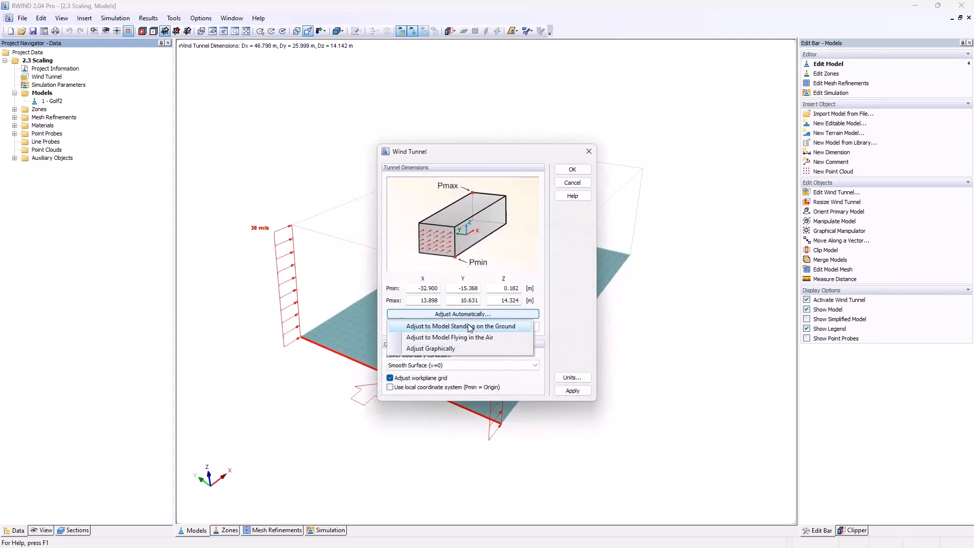
{"action": "left_click", "coordinate": [462, 323]}
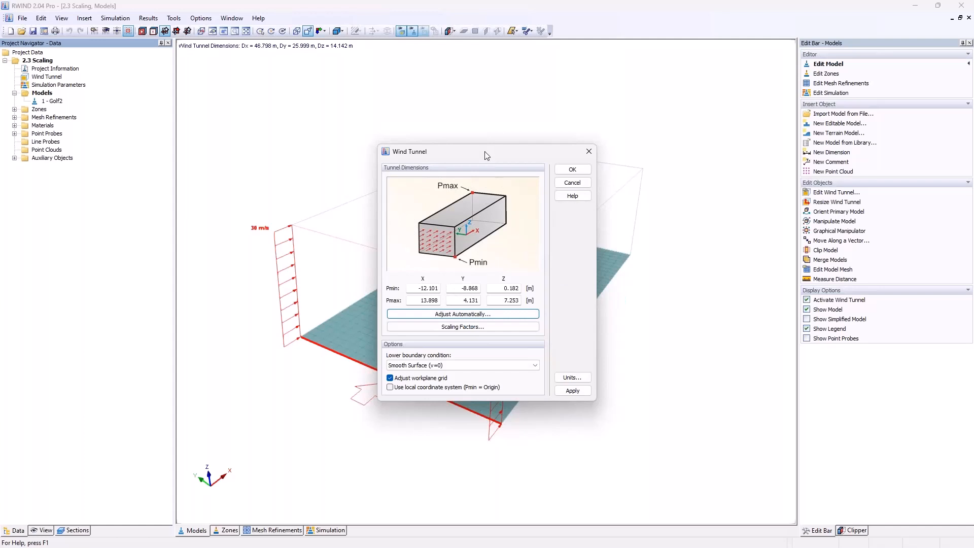
{"action": "left_click_drag", "start_coordinate": [485, 155], "coordinate": [654, 160]}
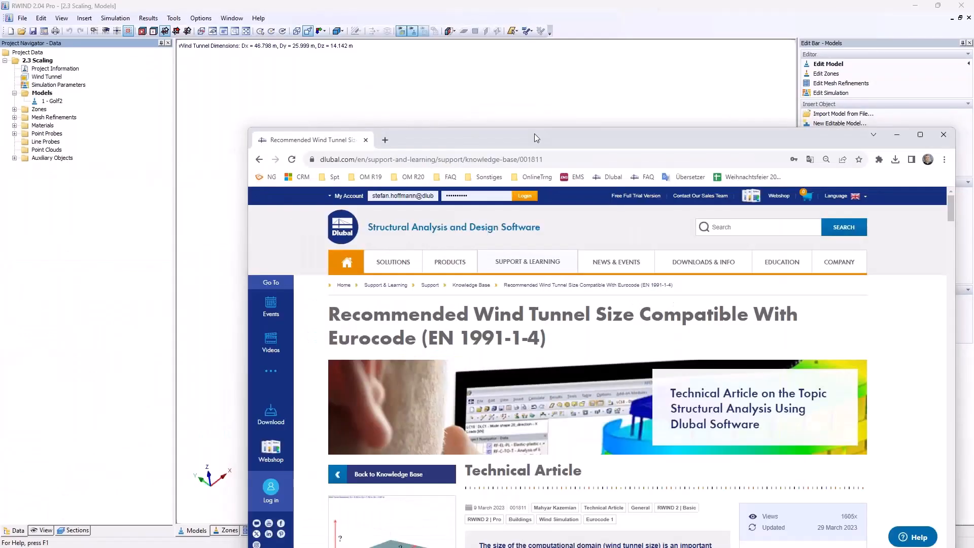
Maximize the browser window and examine the article Recommended Wind Tunnel Size Compatible With Eurocode (EN 1991-1-4) down to its figures.
{"action": "double_click", "coordinate": [534, 133]}
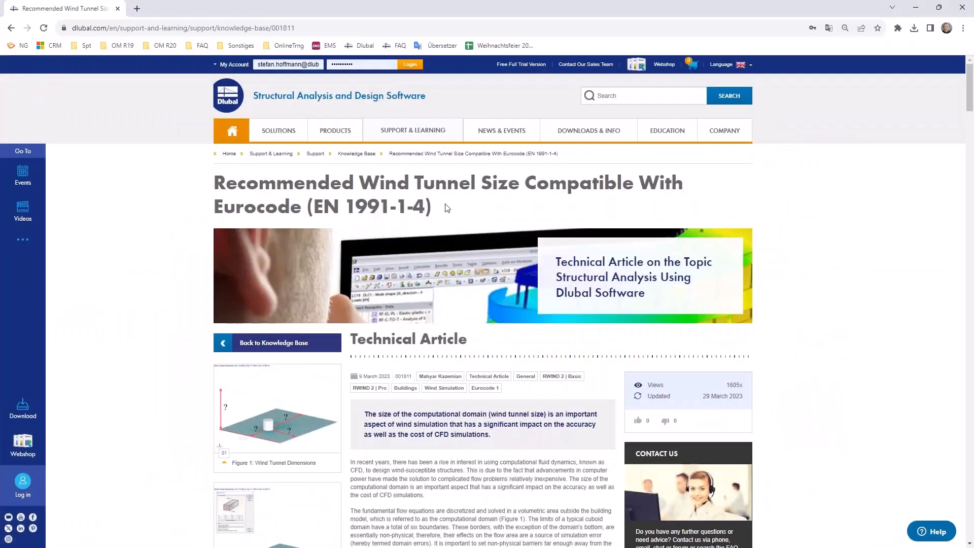
{"action": "double_click", "coordinate": [291, 184]}
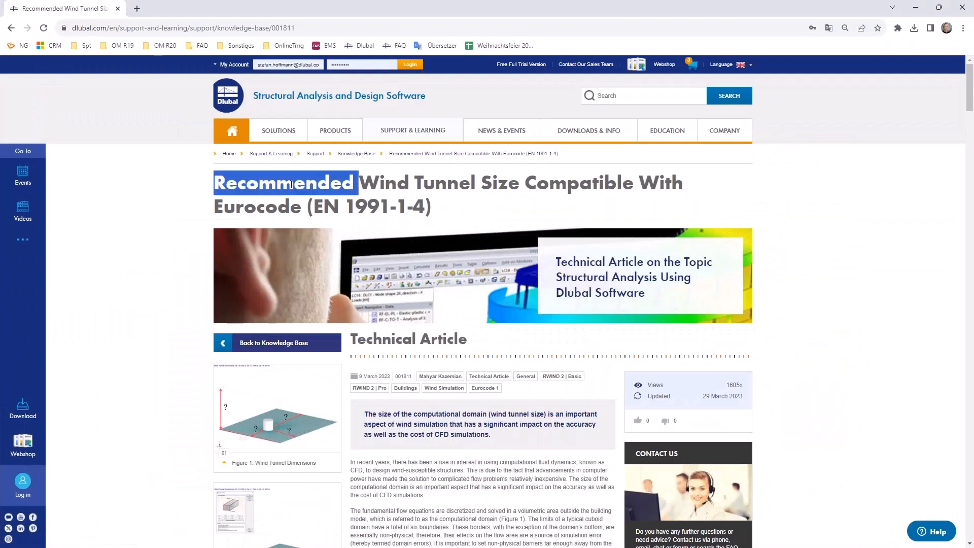
{"action": "left_click", "coordinate": [481, 186]}
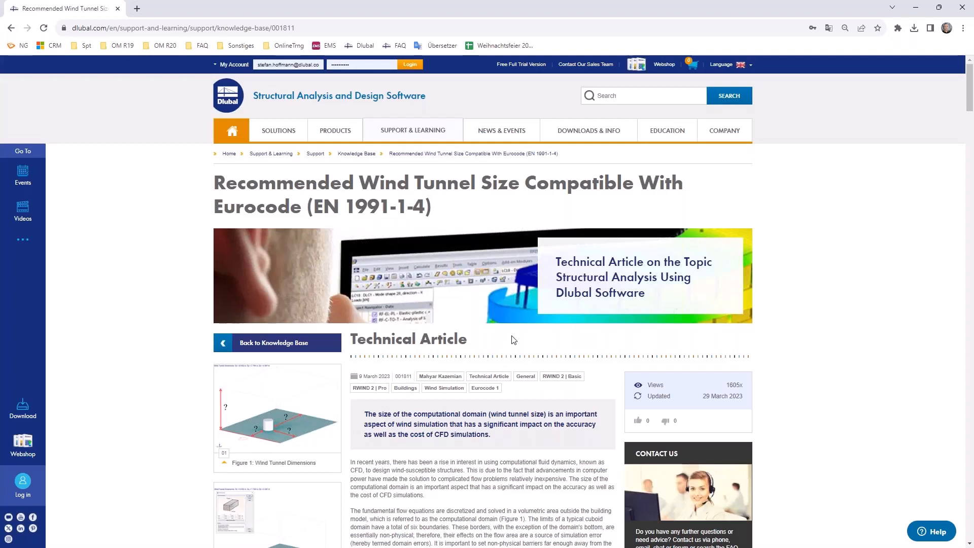
{"action": "scroll", "coordinate": [513, 339], "scroll_direction": "down", "scroll_amount": 8}
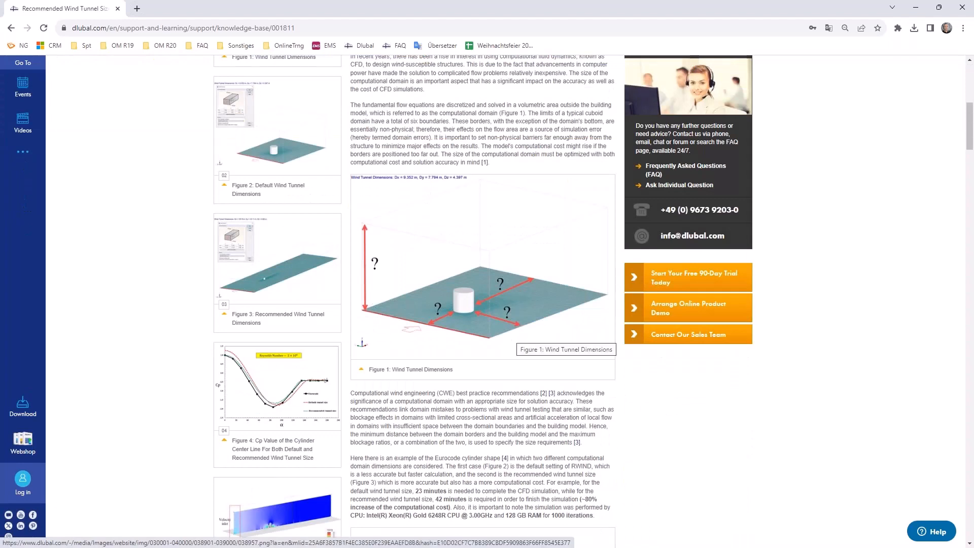
Compare the article's figures for default and recommended wind tunnel dimensions, review the Cp diagram, and return to RWIND.
{"action": "left_click", "coordinate": [327, 158]}
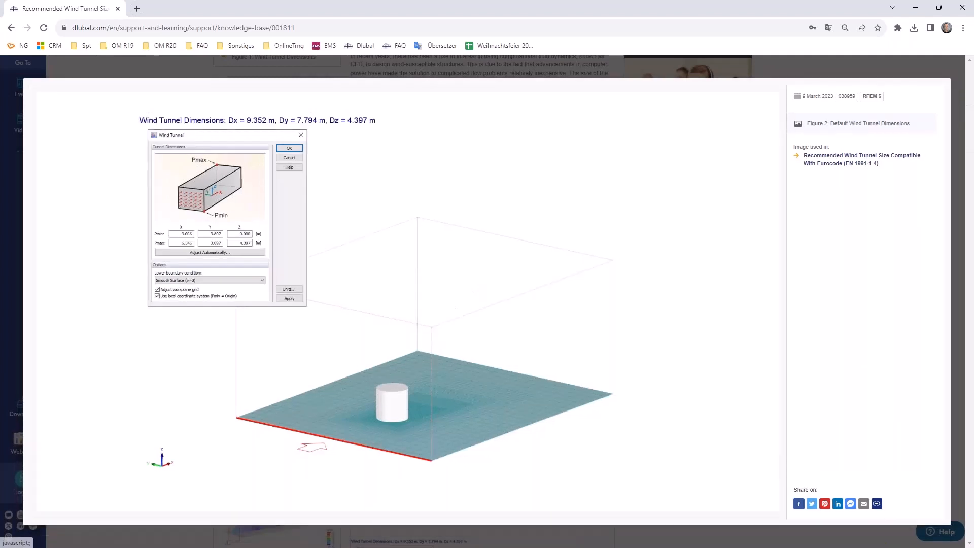
{"action": "left_click", "coordinate": [952, 78]}
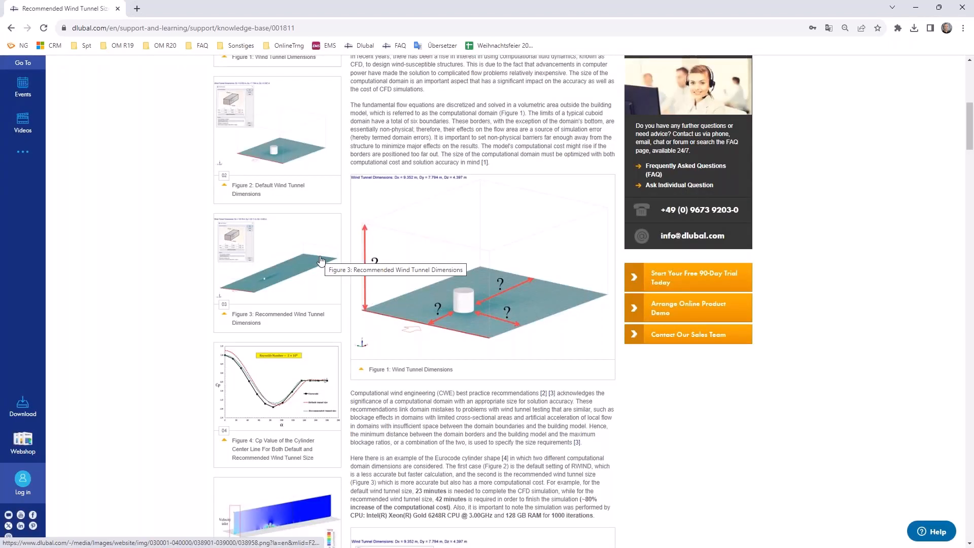
{"action": "left_click", "coordinate": [320, 260]}
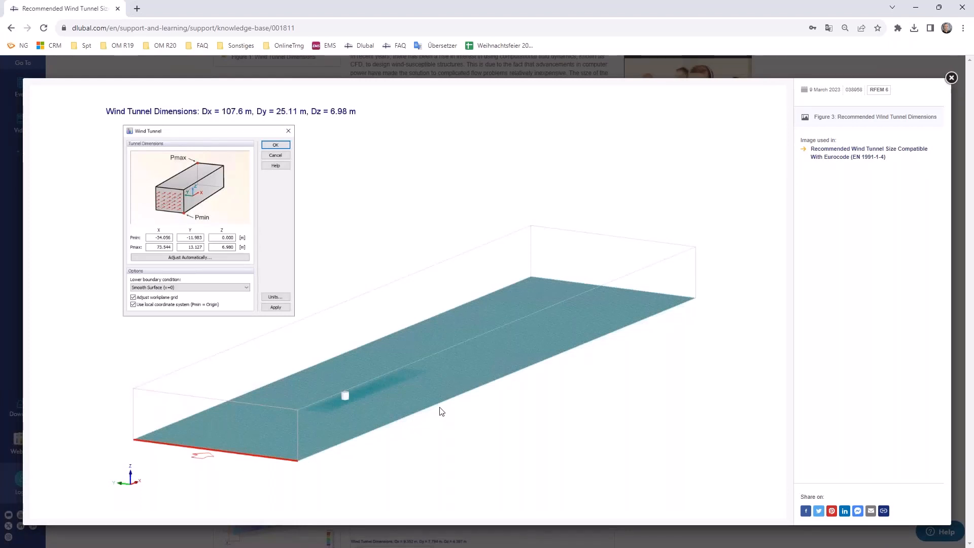
{"action": "left_click", "coordinate": [951, 79]}
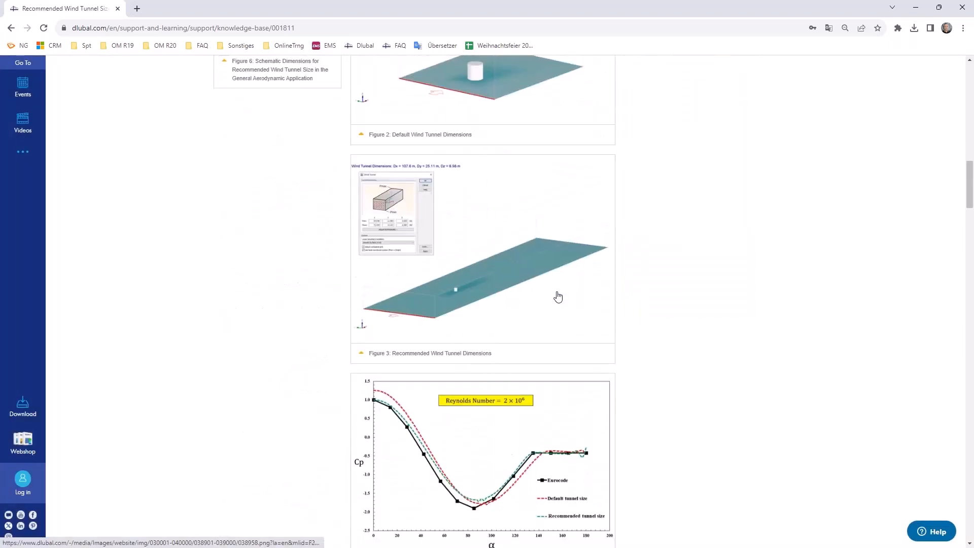
{"action": "scroll", "coordinate": [558, 296], "scroll_direction": "down", "scroll_amount": 2}
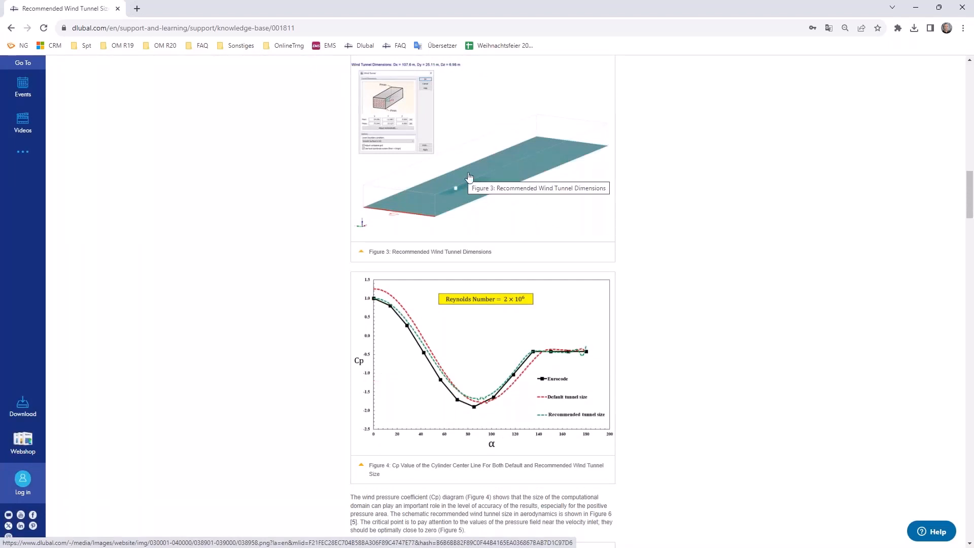
{"action": "left_click", "coordinate": [915, 8]}
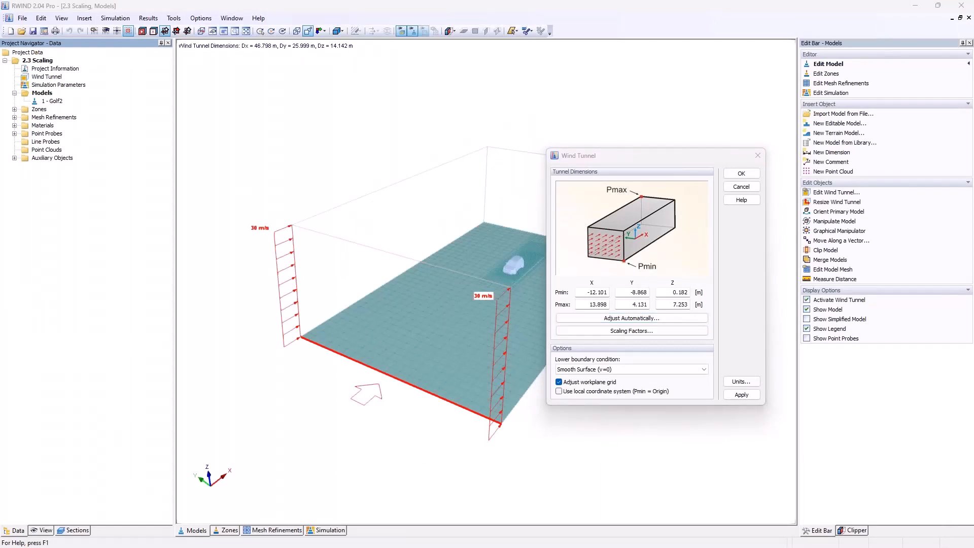
Set the wind tunnel scaling factors L2 to 3, W to 2 and H to 2.
{"action": "left_click", "coordinate": [628, 330]}
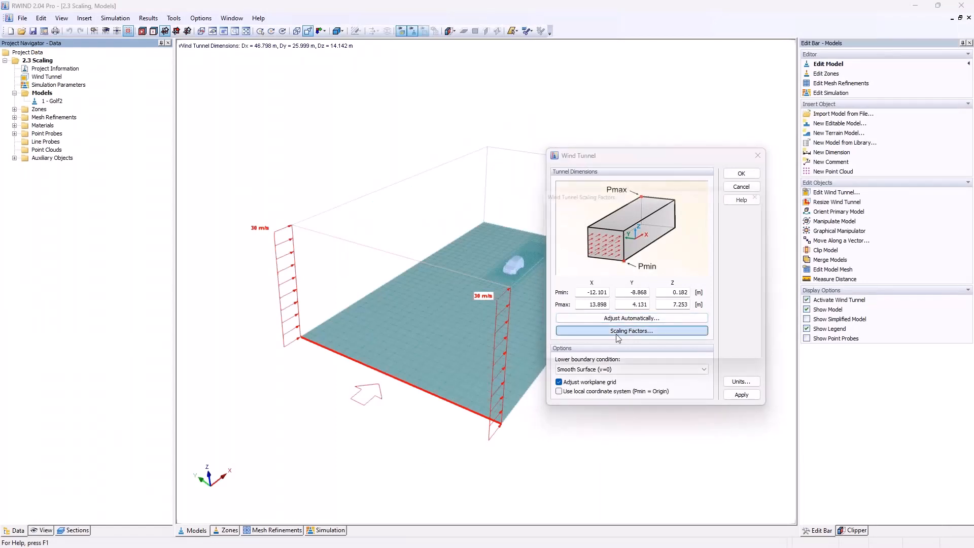
{"action": "key", "text": "Tab"}
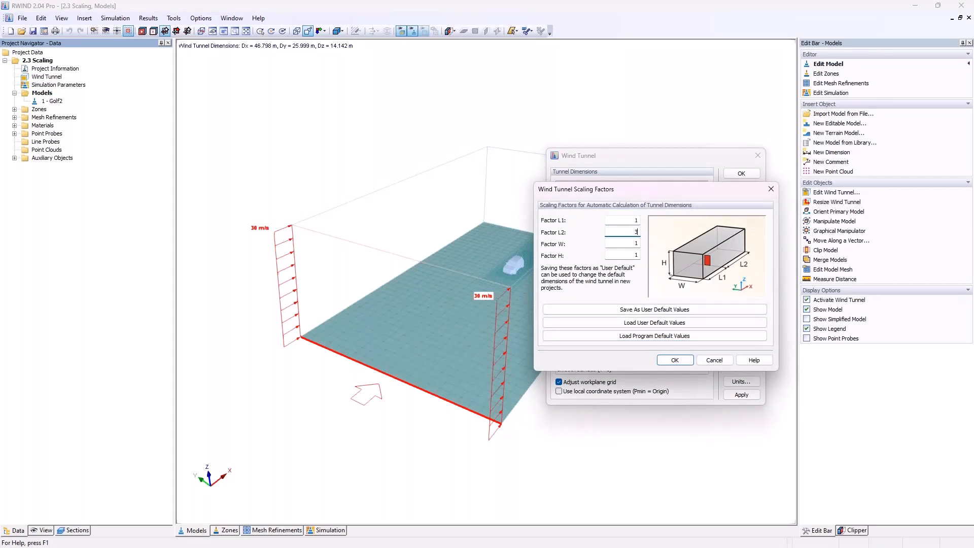
{"action": "type", "text": "3"}
{"action": "left_click", "coordinate": [631, 243]}
{"action": "double_click", "coordinate": [636, 243]}
{"action": "type", "text": "2"}
{"action": "double_click", "coordinate": [628, 254]}
{"action": "key", "text": "Tab"}
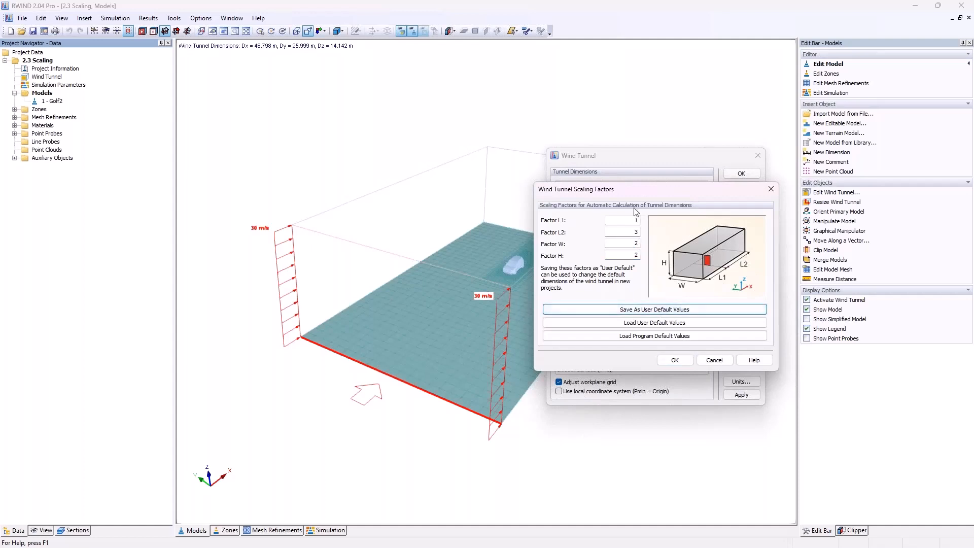
{"action": "left_click", "coordinate": [673, 361]}
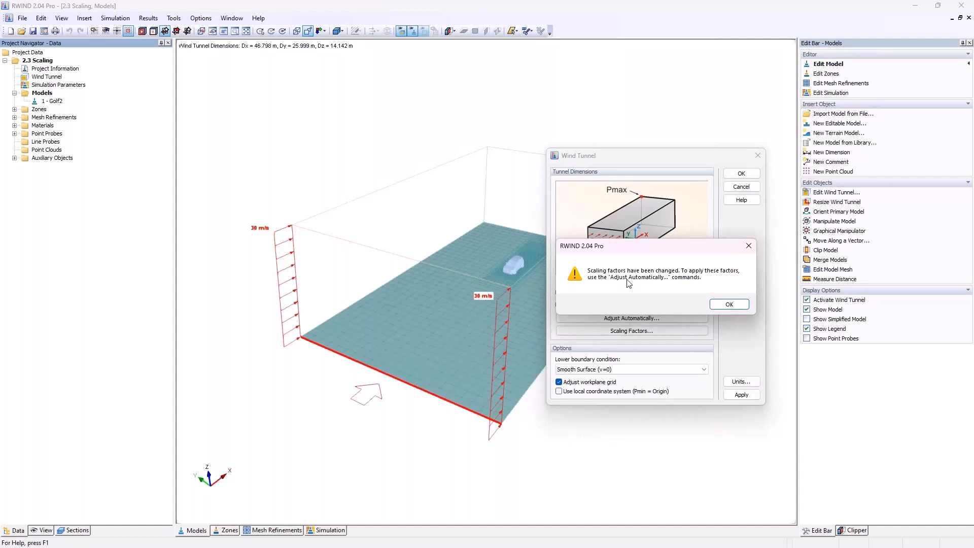
{"action": "left_click", "coordinate": [718, 304]}
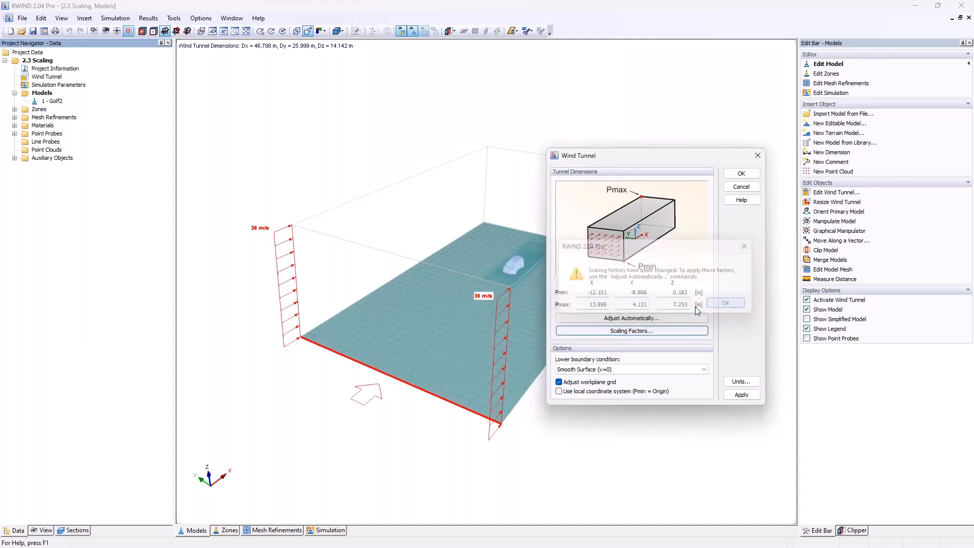
Adjust the wind tunnel automatically to the model standing on the ground and accept the recalculated tunnel dimensions.
{"action": "left_click", "coordinate": [662, 318]}
{"action": "left_click", "coordinate": [655, 330]}
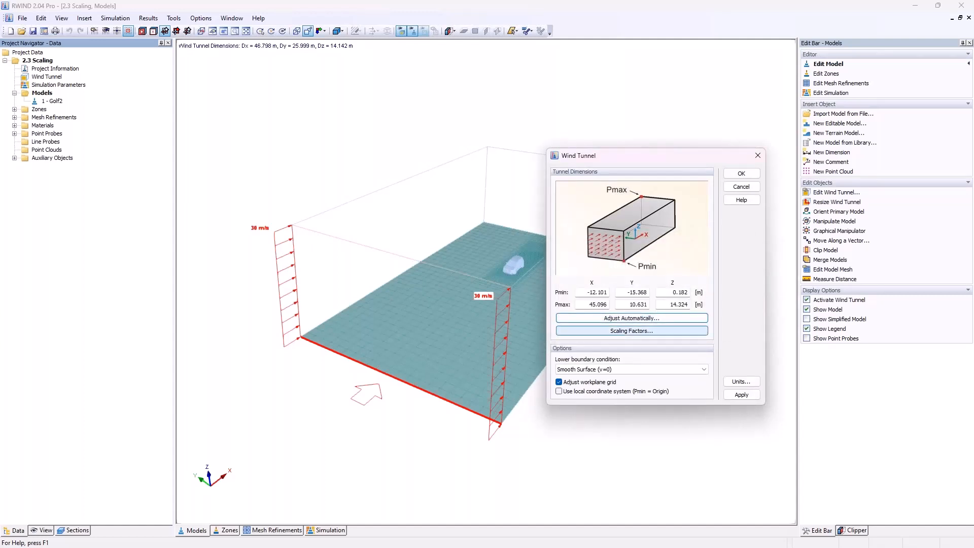
{"action": "left_click", "coordinate": [741, 172]}
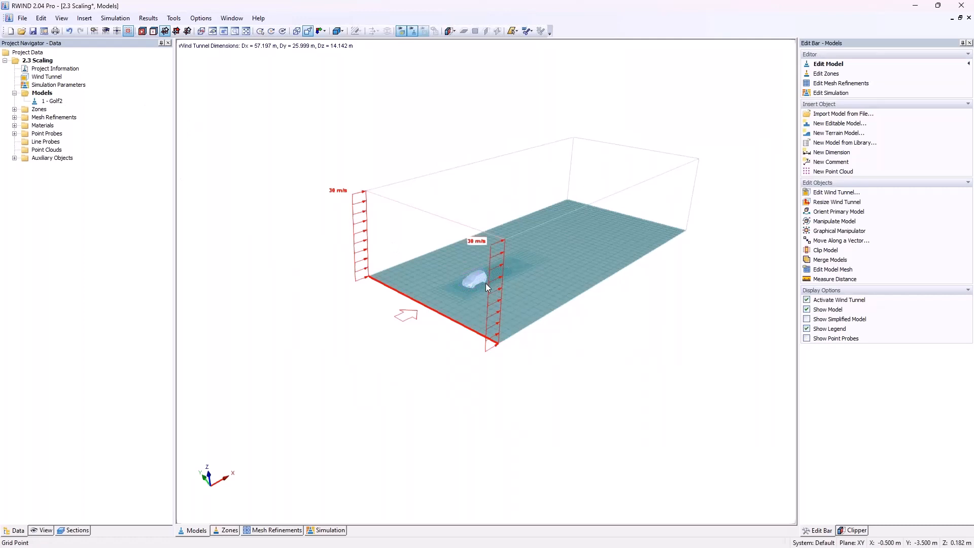
{"action": "scroll", "coordinate": [486, 283], "scroll_direction": "up", "scroll_amount": 2}
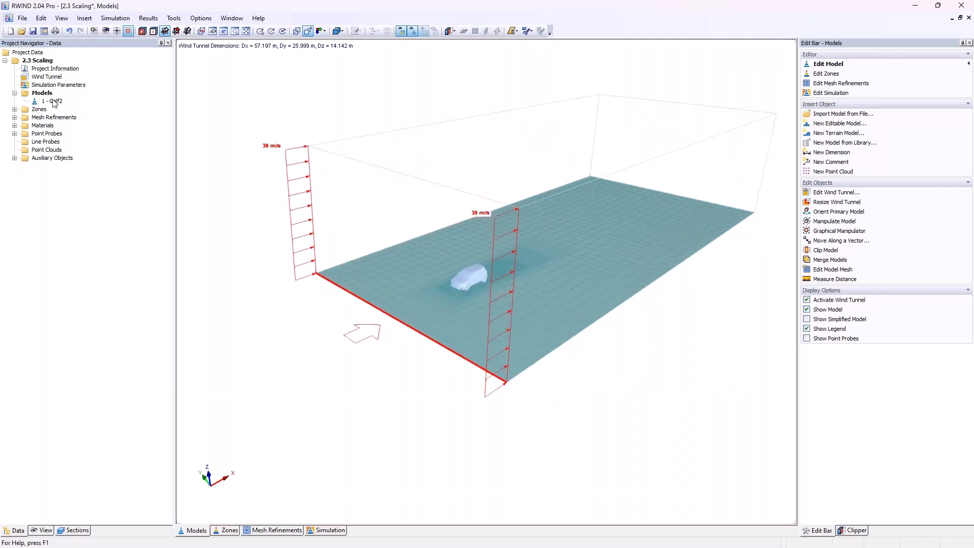
Set the wind tunnel scaling factor L2 to 10 and automatically adjust the tunnel dimensions to the model.
{"action": "double_click", "coordinate": [46, 76]}
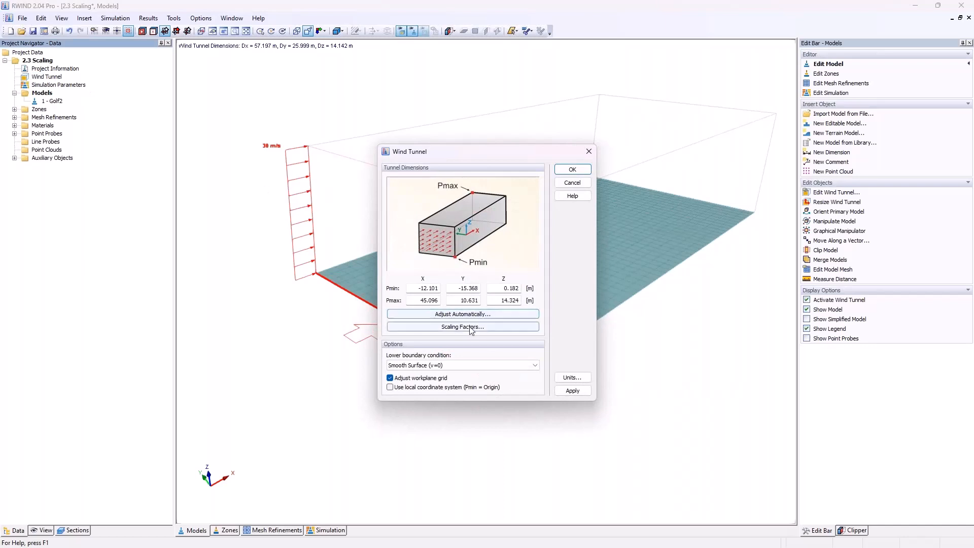
{"action": "left_click", "coordinate": [467, 327]}
{"action": "key", "text": "Tab"}
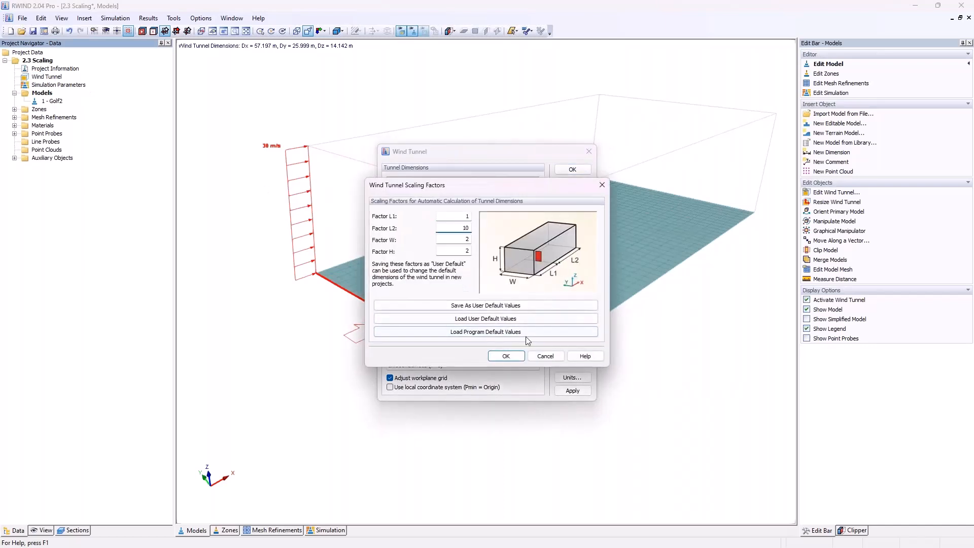
{"action": "left_click", "coordinate": [506, 355]}
{"action": "left_click", "coordinate": [560, 300]}
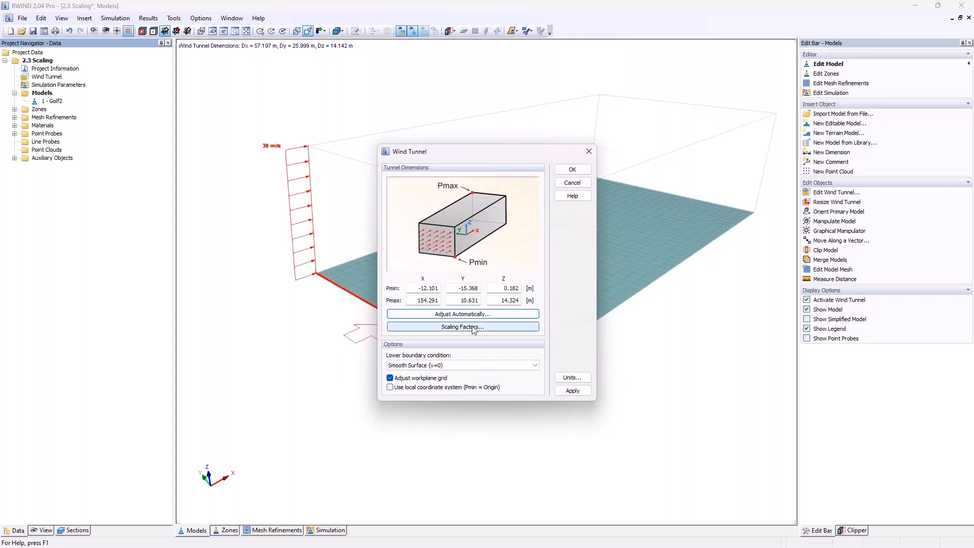
{"action": "left_click", "coordinate": [578, 170]}
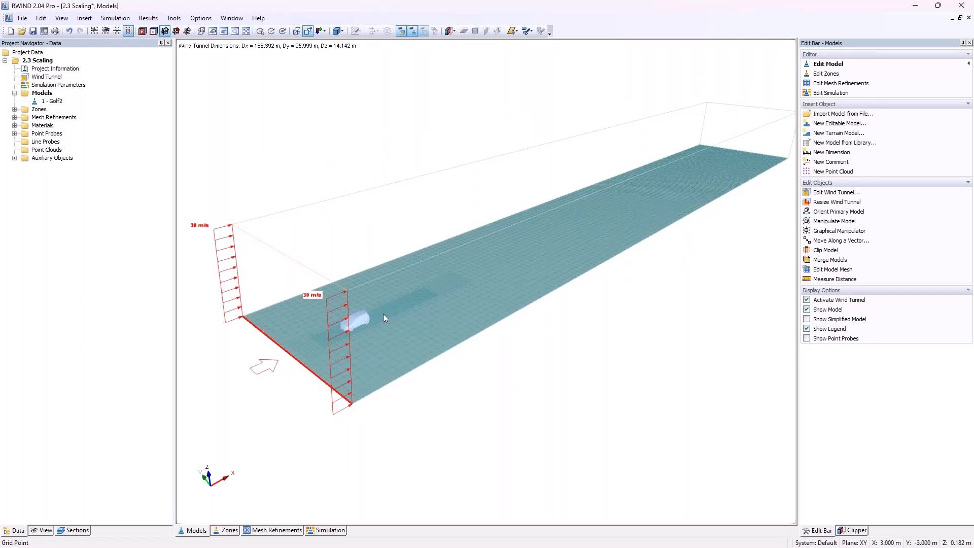
Close the 2.3 Scaling project without saving and advance the presentation to the slide on max and min values in each time step.
{"action": "left_click", "coordinate": [969, 17]}
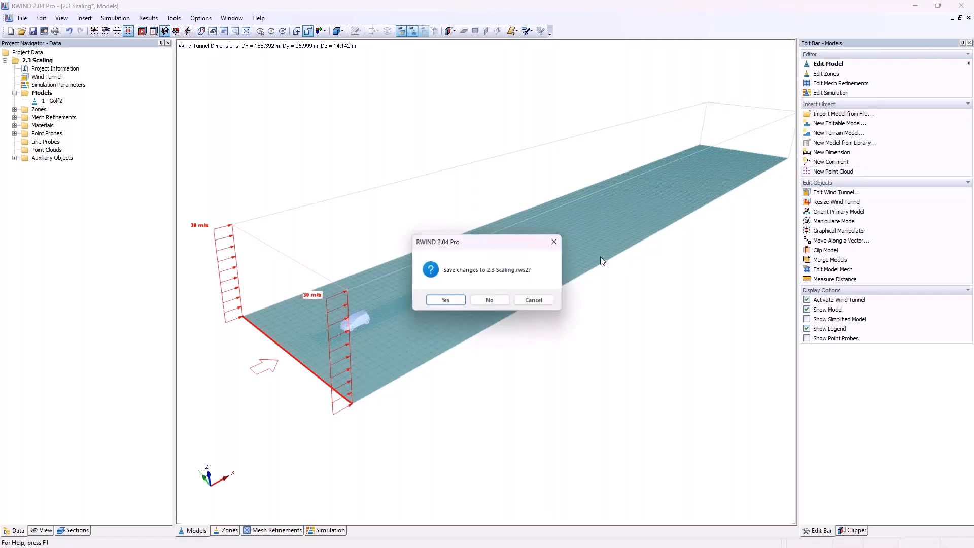
{"action": "key", "text": "n"}
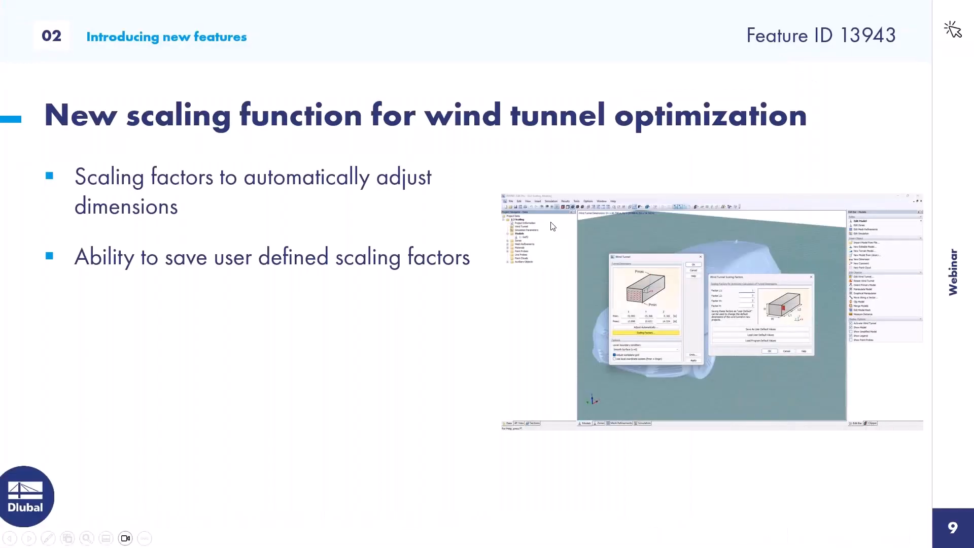
{"action": "key", "text": "Right"}
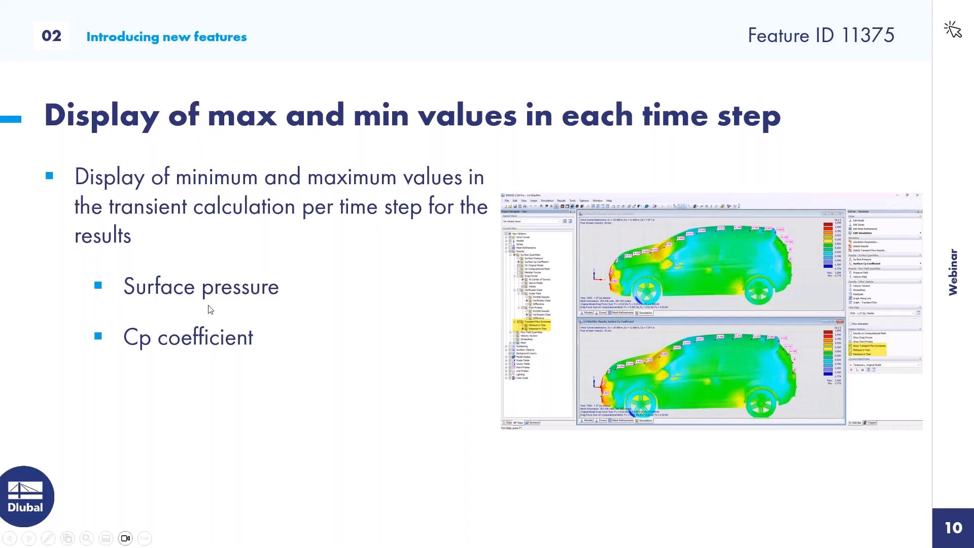
Switch back to RWIND and open the project 2.4 MaxMin from the Project Manager.
{"action": "key", "text": "alt+Tab"}
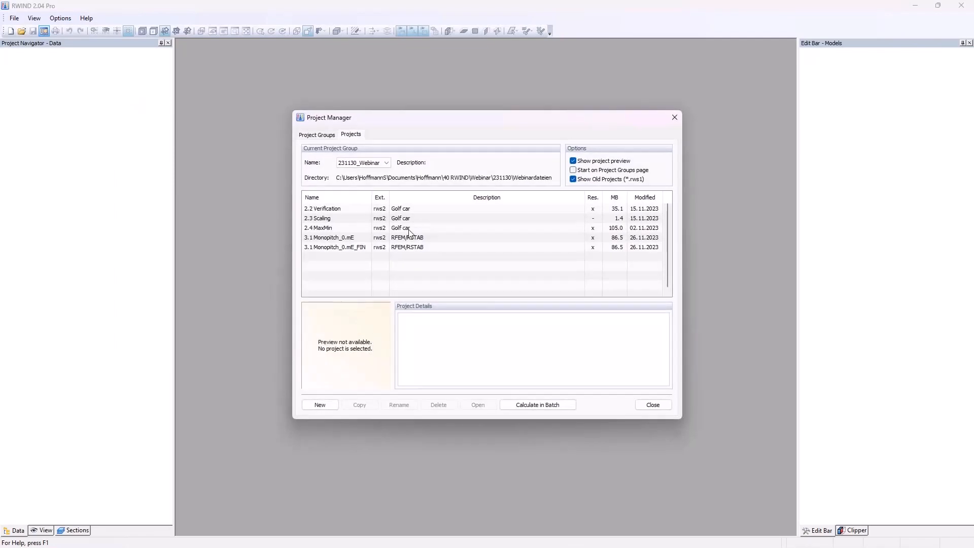
{"action": "double_click", "coordinate": [412, 229]}
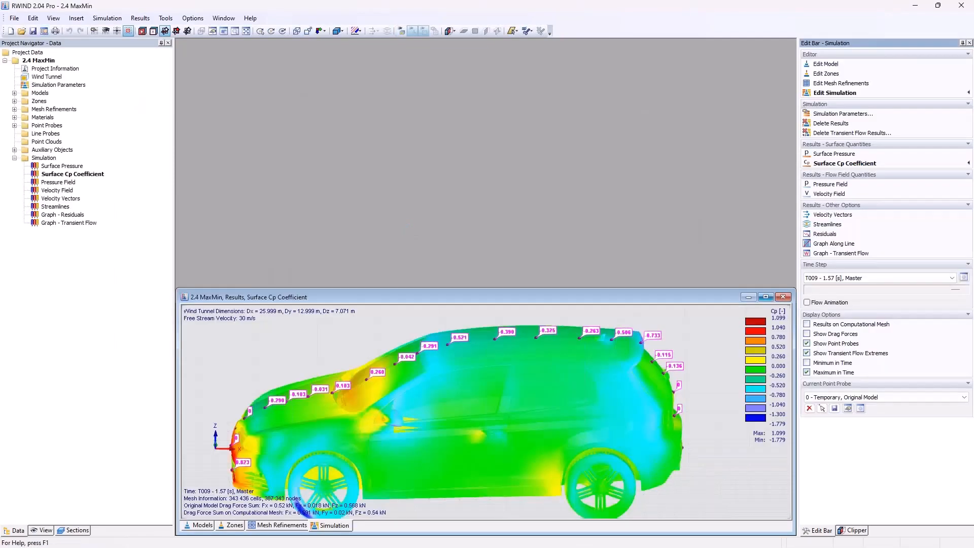
Open a second Surface Cp Coefficient results window for the car and tile both windows horizontally.
{"action": "left_click", "coordinate": [223, 18]}
{"action": "left_click", "coordinate": [237, 30]}
{"action": "left_click", "coordinate": [223, 18]}
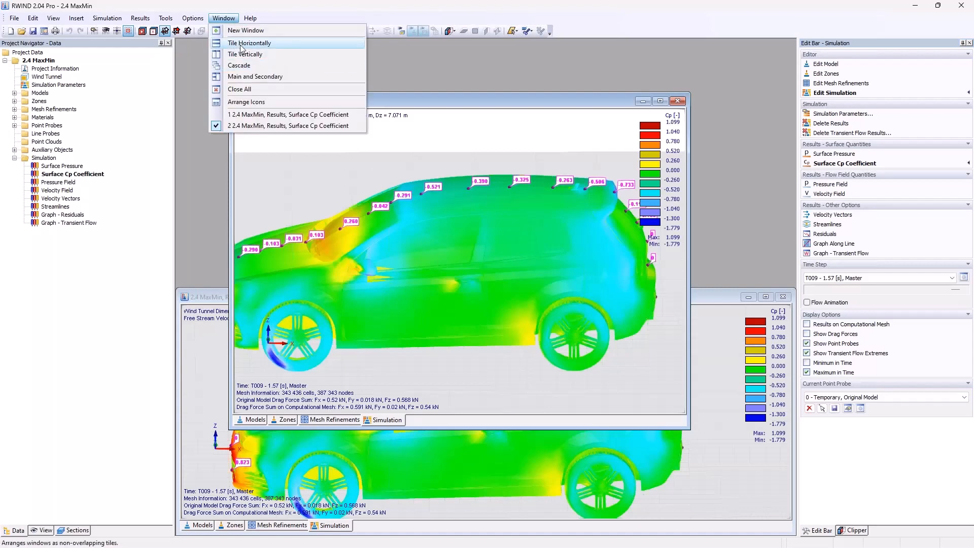
{"action": "left_click", "coordinate": [234, 44]}
{"action": "mouse_move", "coordinate": [387, 169]}
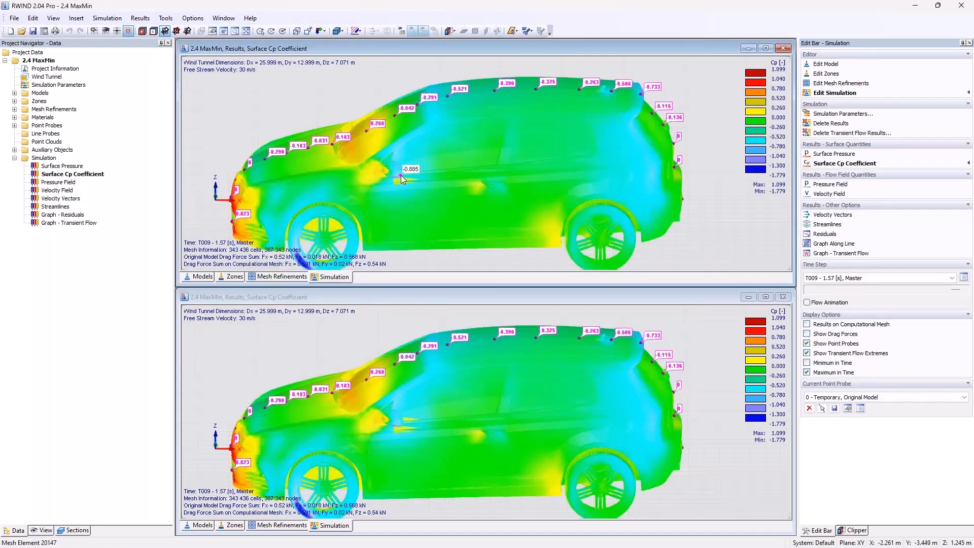
Turn off the transient flow extremes in the upper results window and maximize it, focused on the car's rear spoiler.
{"action": "left_click", "coordinate": [807, 353]}
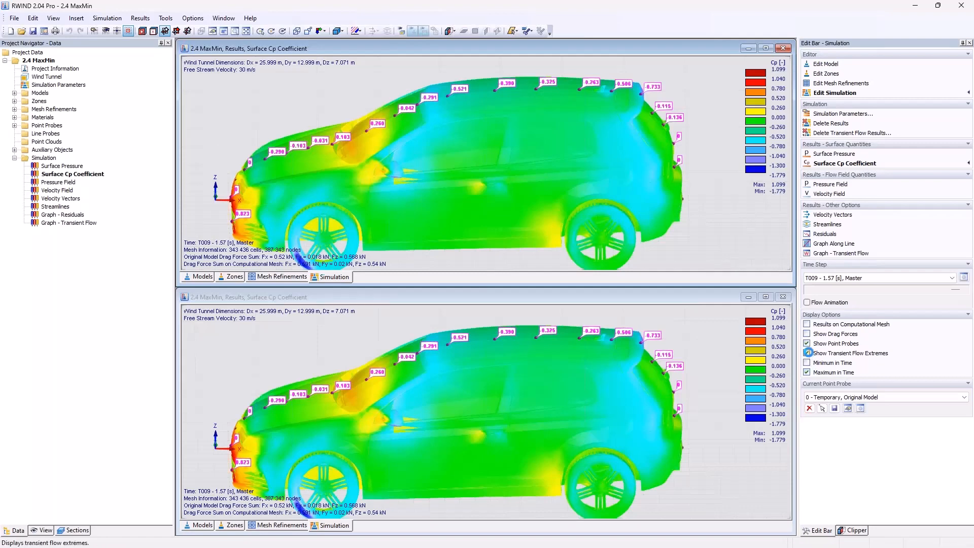
{"action": "left_click", "coordinate": [766, 48]}
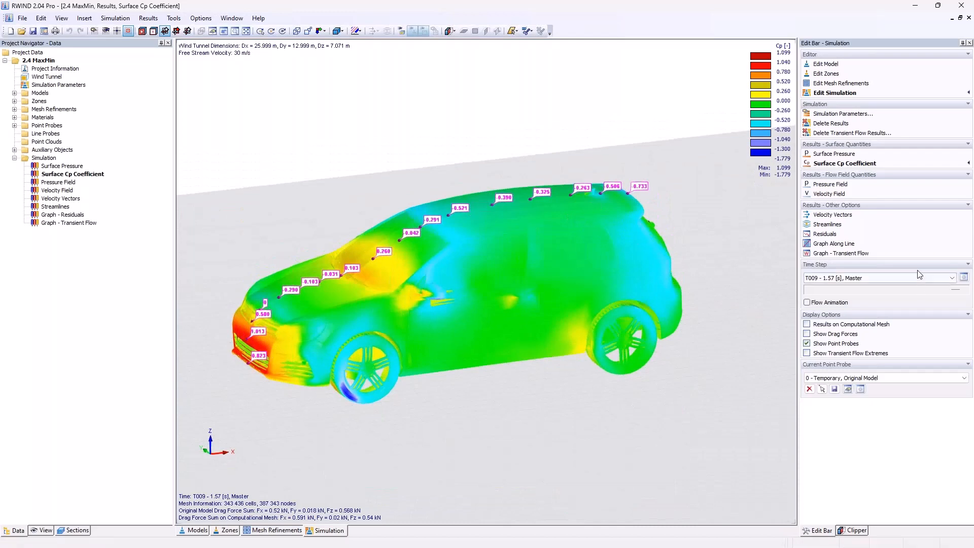
{"action": "middle_click_drag", "start_coordinate": [679, 275], "coordinate": [595, 284], "text": "ctrl"}
{"action": "scroll", "coordinate": [599, 245], "scroll_direction": "up", "scroll_amount": 5}
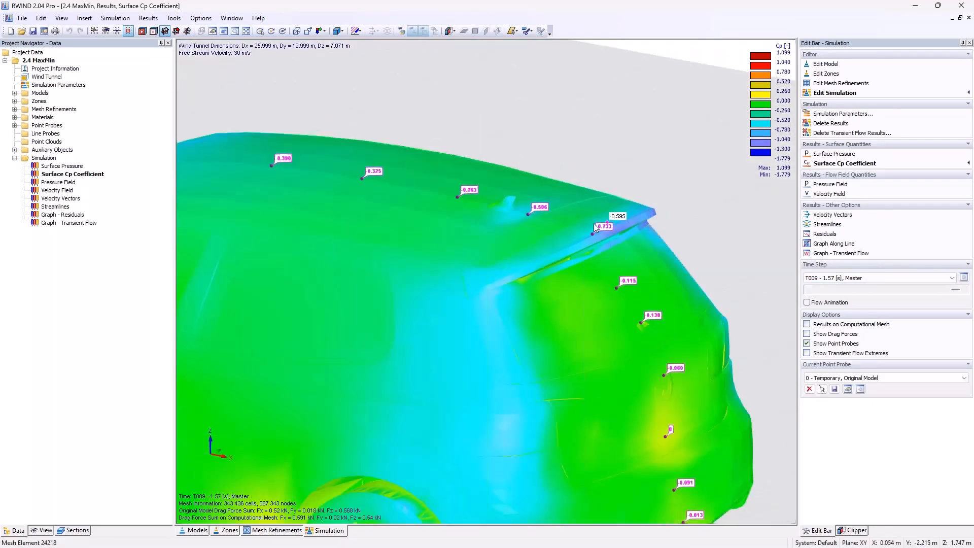
Go back through the time steps to T001, then advance to T006, watching the point probe values at the car's rear.
{"action": "left_click", "coordinate": [935, 289]}
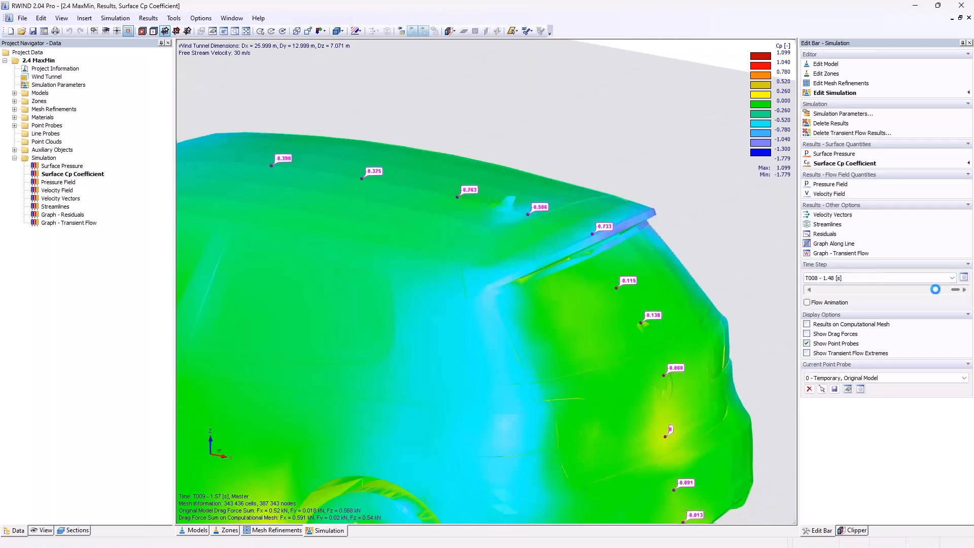
{"action": "left_click_drag", "start_coordinate": [934, 289], "coordinate": [816, 293]}
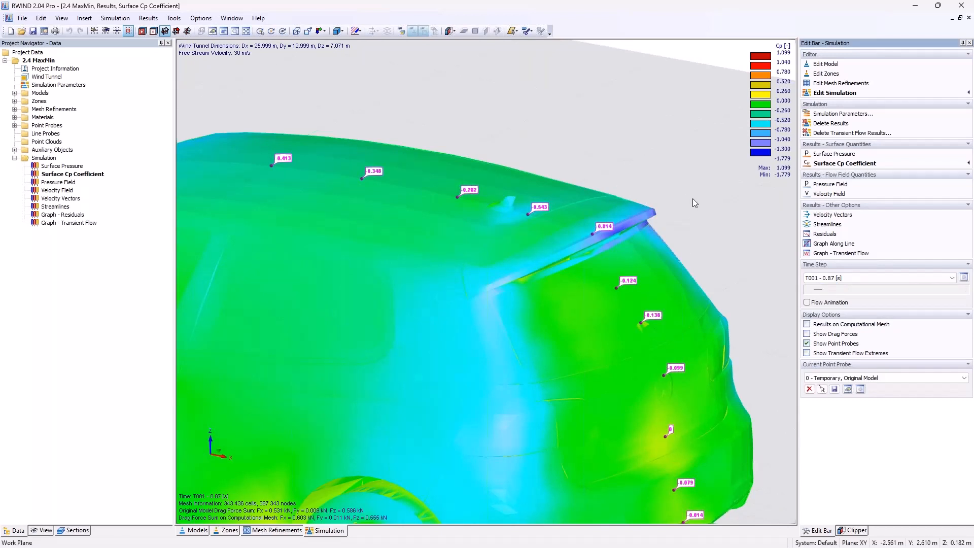
{"action": "left_click", "coordinate": [964, 290]}
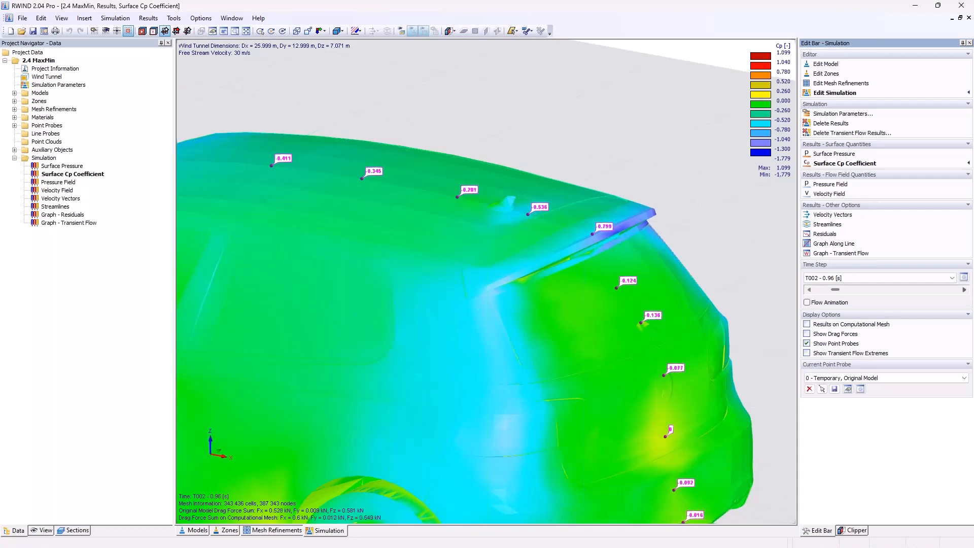
{"action": "left_click", "coordinate": [964, 290]}
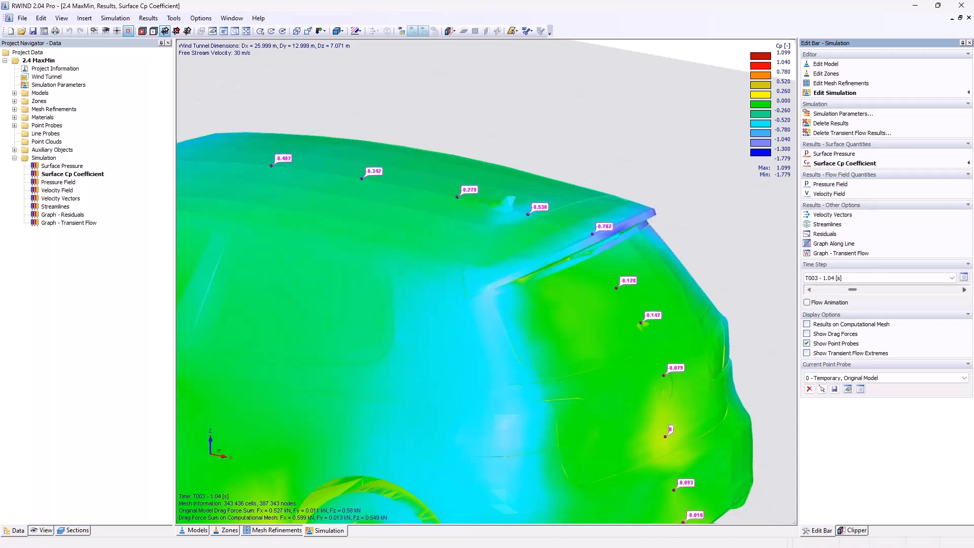
{"action": "left_click", "coordinate": [964, 289]}
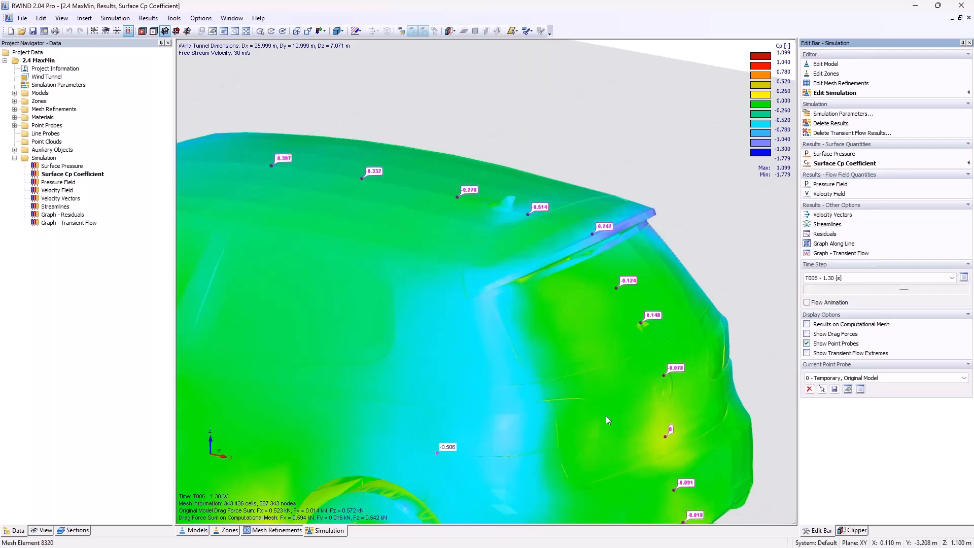
Show the transient flow extremes in this results window and tile both windows horizontally.
{"action": "left_click", "coordinate": [844, 354]}
{"action": "left_click", "coordinate": [232, 18]}
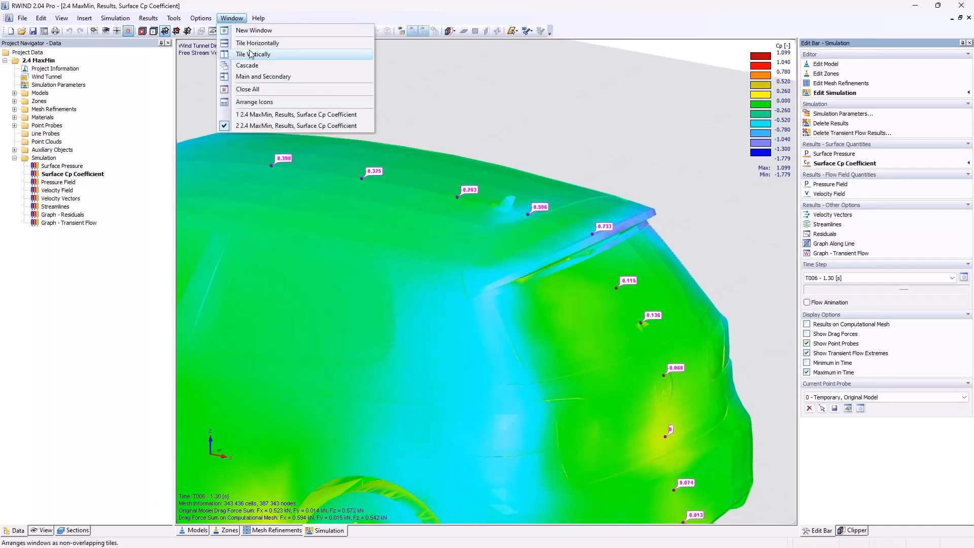
{"action": "left_click", "coordinate": [252, 43]}
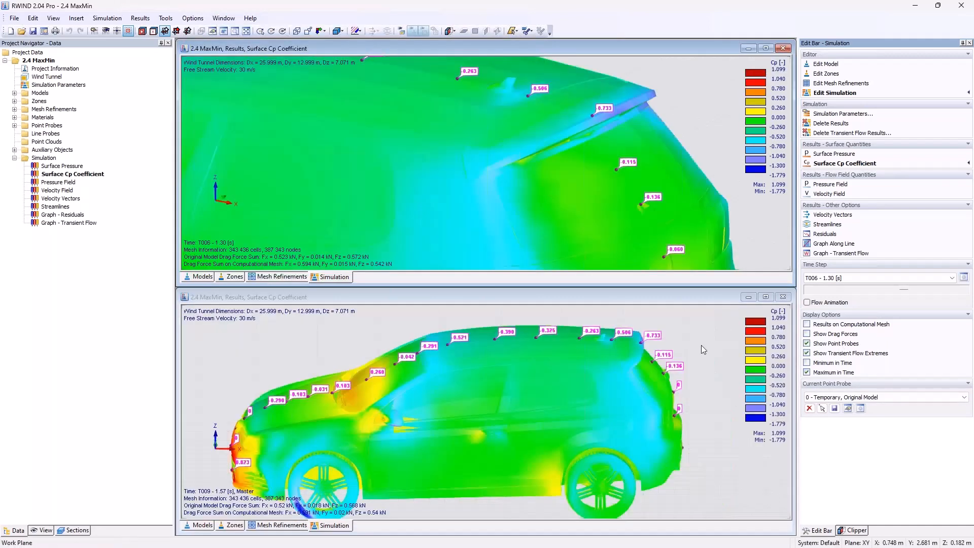
Display the minimum in time in the upper results window and compare the car's rear with the maximum in the lower one.
{"action": "left_click", "coordinate": [701, 346]}
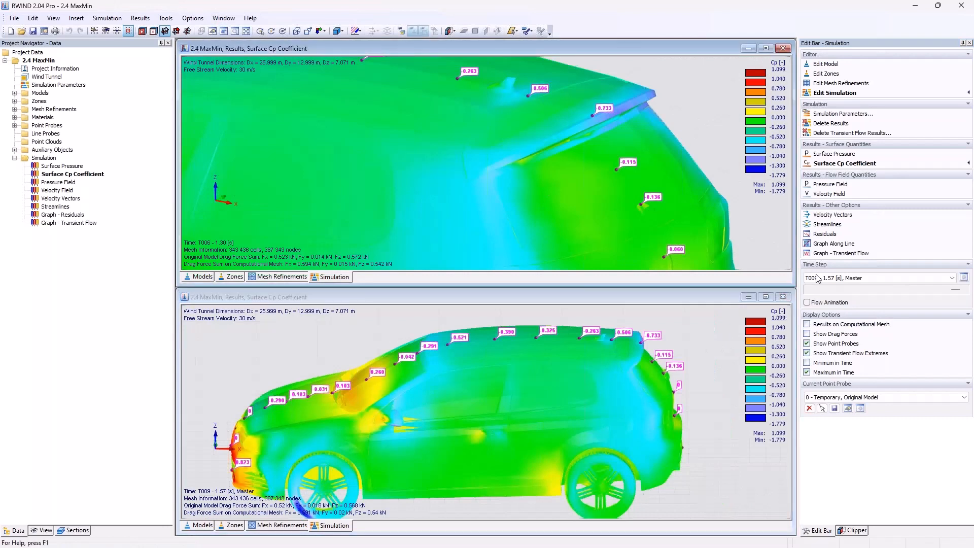
{"action": "left_click", "coordinate": [814, 363]}
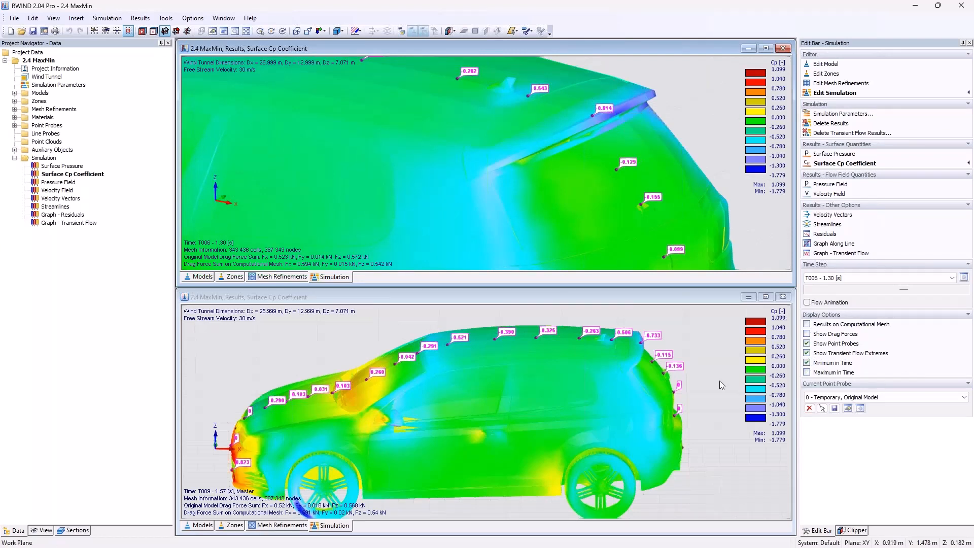
{"action": "left_click", "coordinate": [719, 381]}
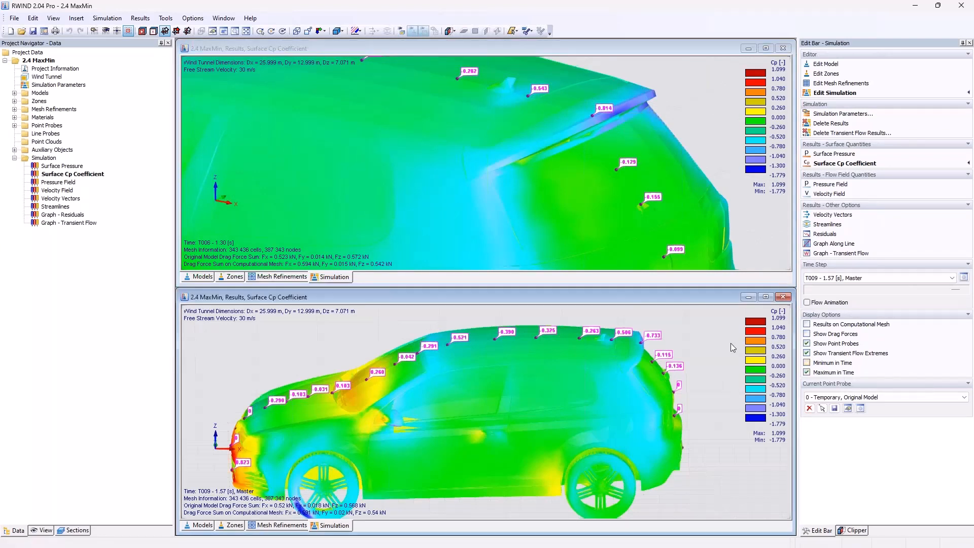
{"action": "scroll", "coordinate": [656, 340], "scroll_direction": "up", "scroll_amount": 5}
{"action": "middle_click_drag", "start_coordinate": [641, 345], "coordinate": [601, 395]}
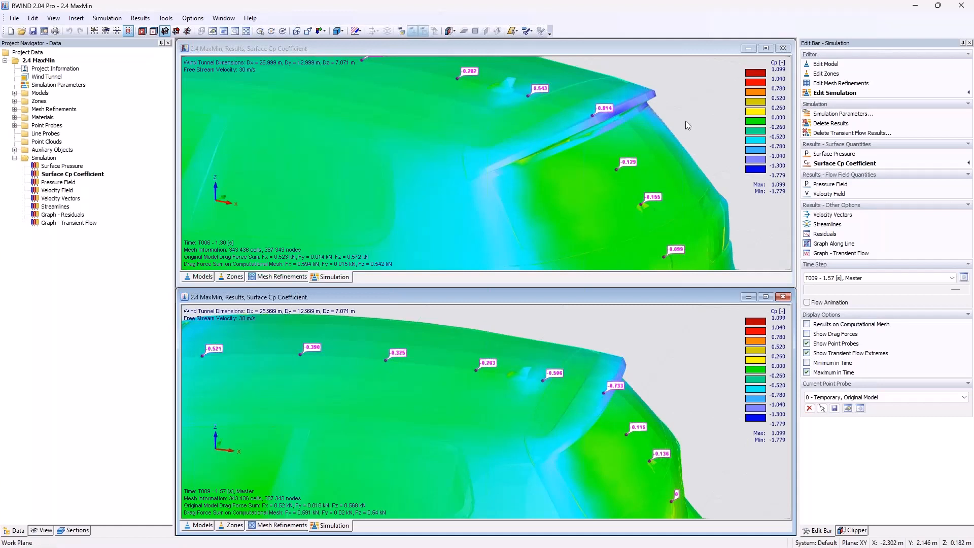
Keep only the maximum-in-time results window, maximized, and display the tree of view options.
{"action": "left_click", "coordinate": [782, 48]}
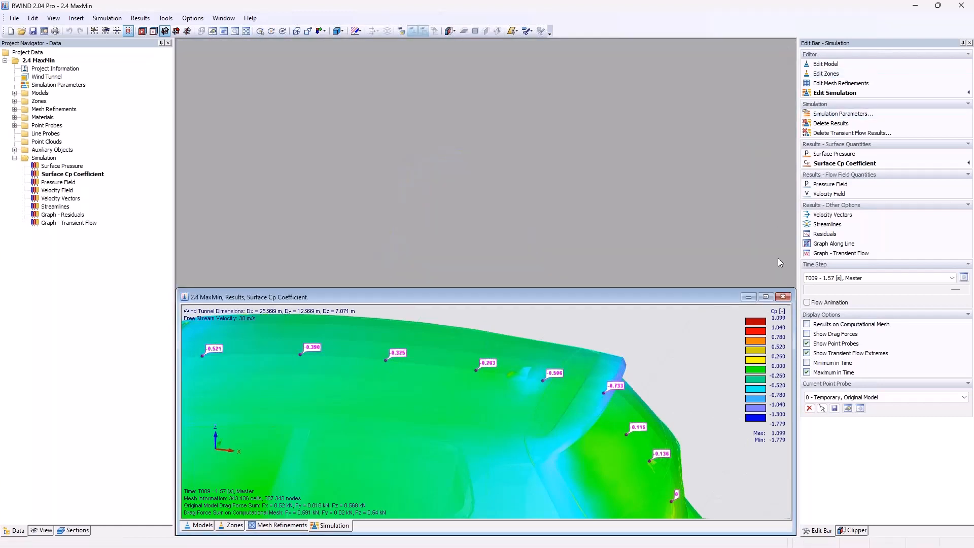
{"action": "double_click", "coordinate": [317, 298]}
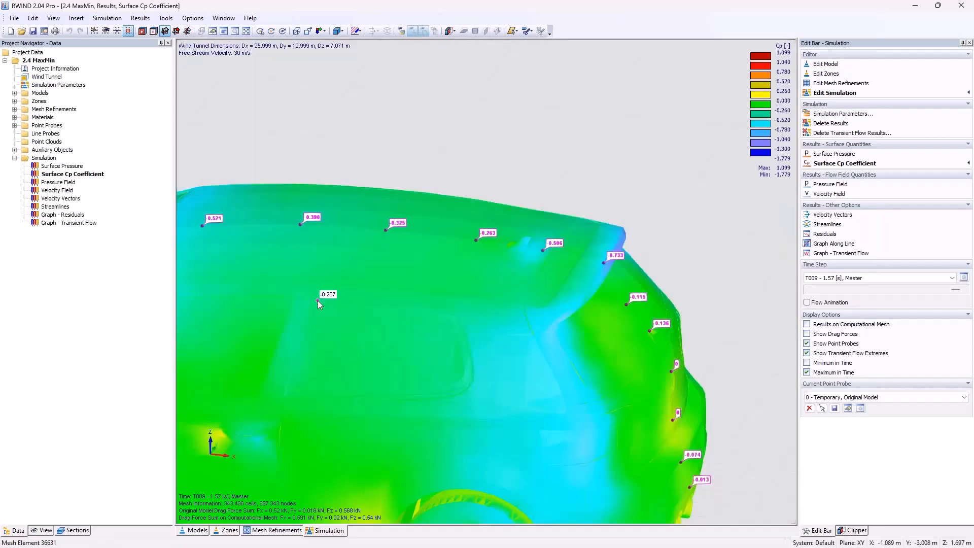
{"action": "left_click", "coordinate": [44, 530]}
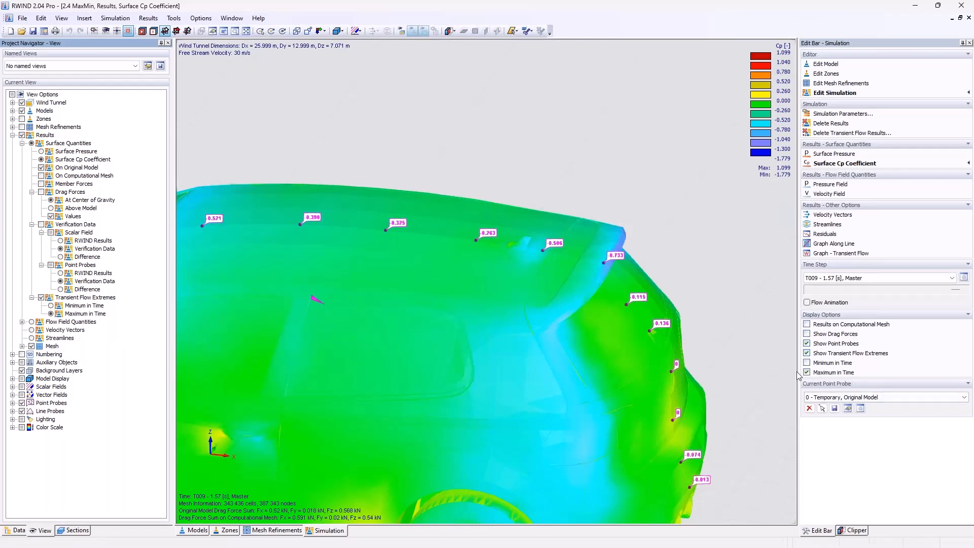
Close the 2.4 MaxMin project and advance the presentation to the Example slide comparing results with experimental data.
{"action": "left_click", "coordinate": [968, 19]}
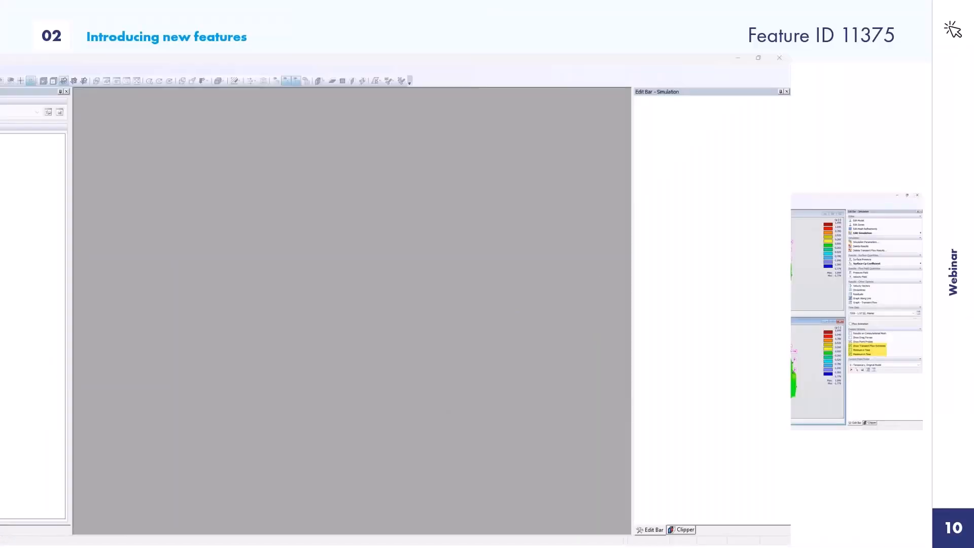
{"action": "key", "text": "Right"}
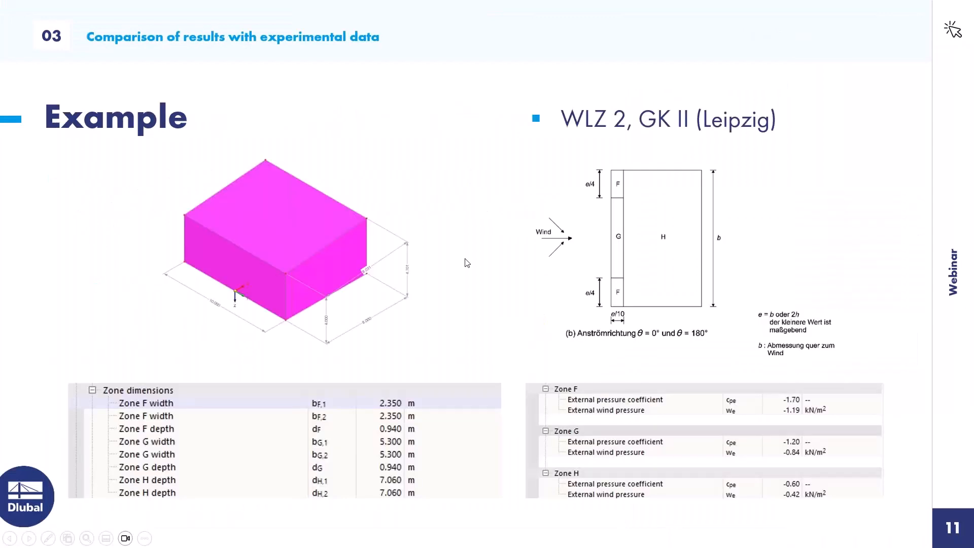
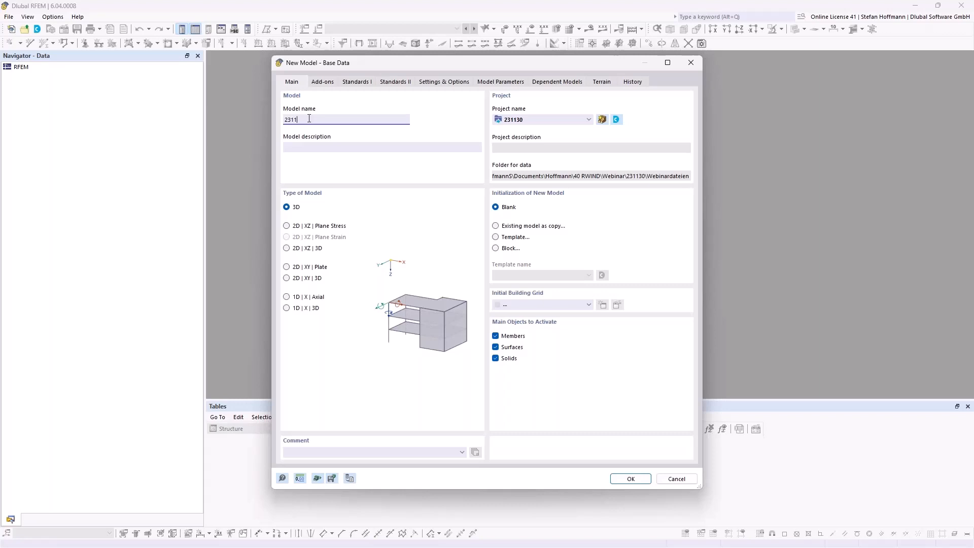
Name the new RFEM model 231130_Monopitch1 and activate the Wind Simulation add-on.
{"action": "type", "text": "Monopitch1"}
{"action": "left_click", "coordinate": [322, 81]}
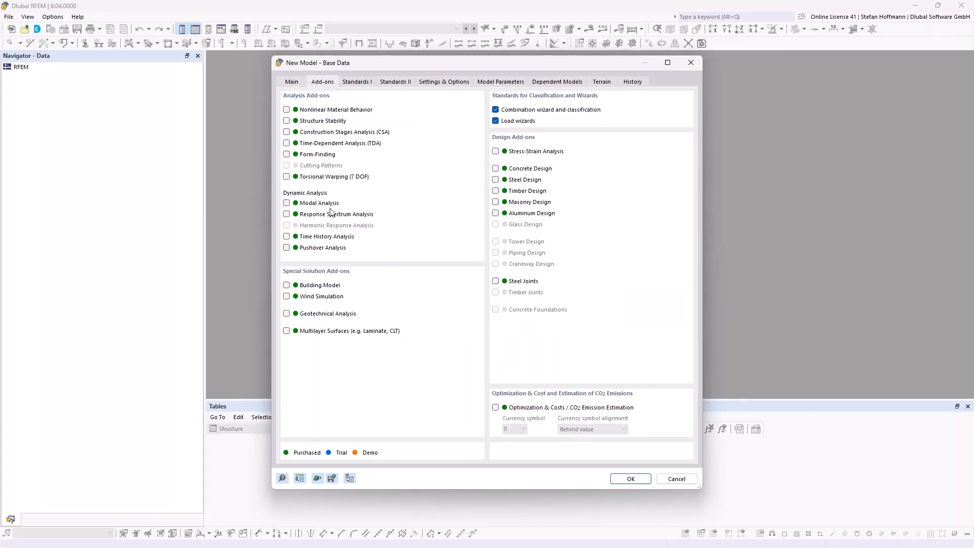
{"action": "left_click", "coordinate": [333, 298]}
Set the German national annexes: DIN 2012-08 for the EN 1990 combinations and DIN 2019-04 for the EN 1991 load wizards.
{"action": "left_click", "coordinate": [357, 82]}
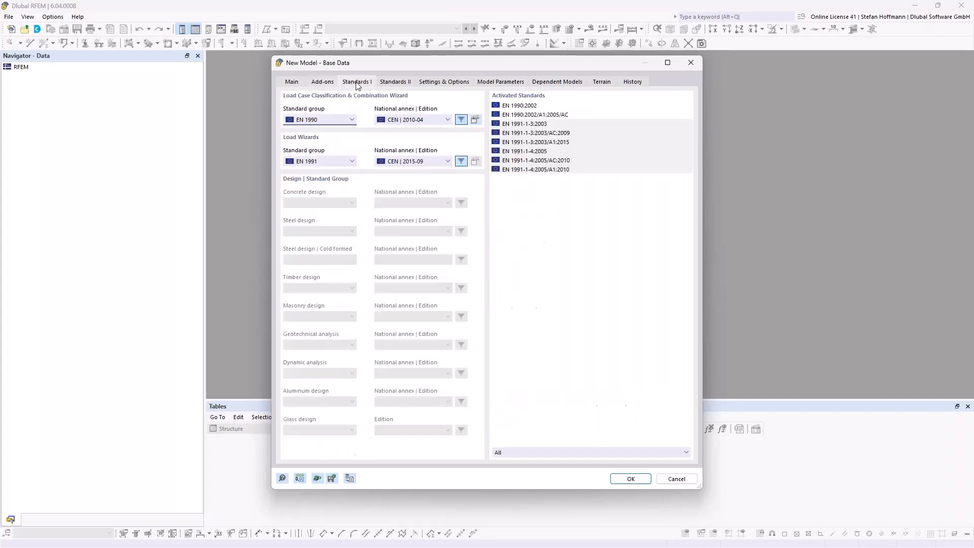
{"action": "left_click", "coordinate": [398, 119]}
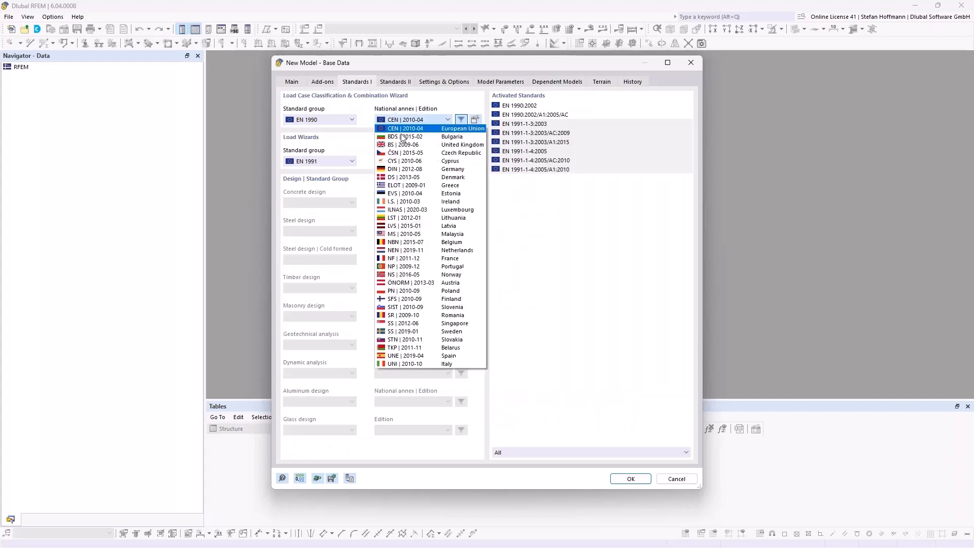
{"action": "left_click", "coordinate": [401, 173]}
{"action": "left_click", "coordinate": [403, 161]}
{"action": "scroll", "coordinate": [403, 203], "scroll_direction": "up", "scroll_amount": 10}
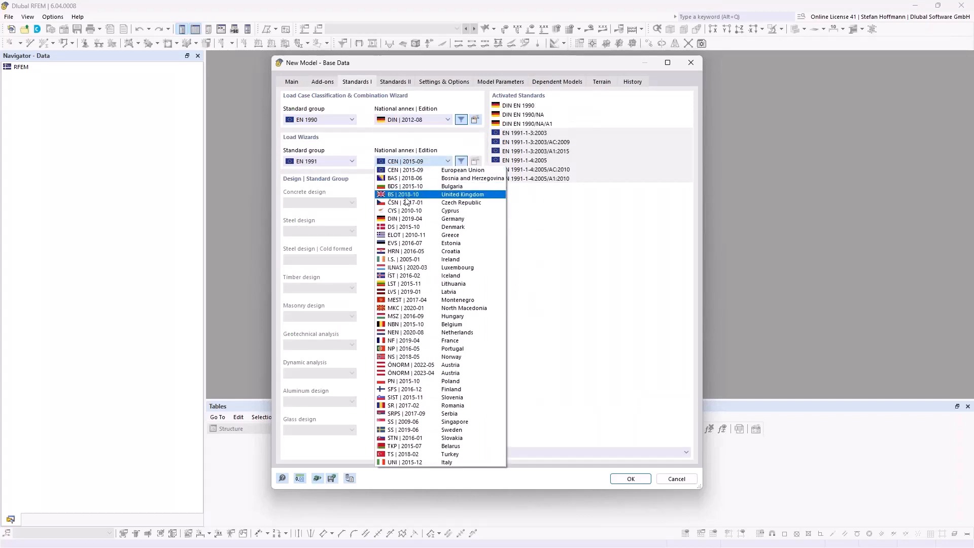
{"action": "left_click", "coordinate": [404, 218]}
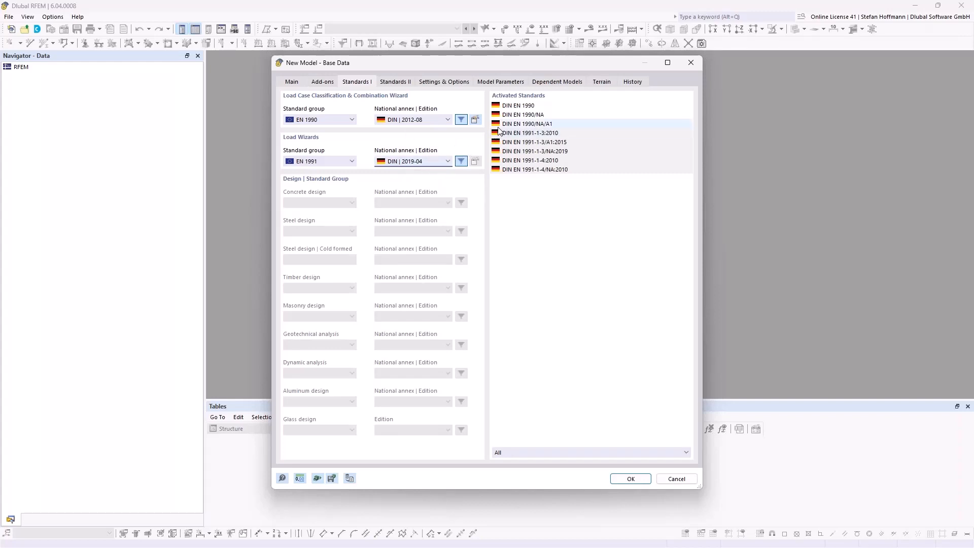
Try a horizontal plane as the model's terrain definition and clear it again.
{"action": "left_click", "coordinate": [500, 82]}
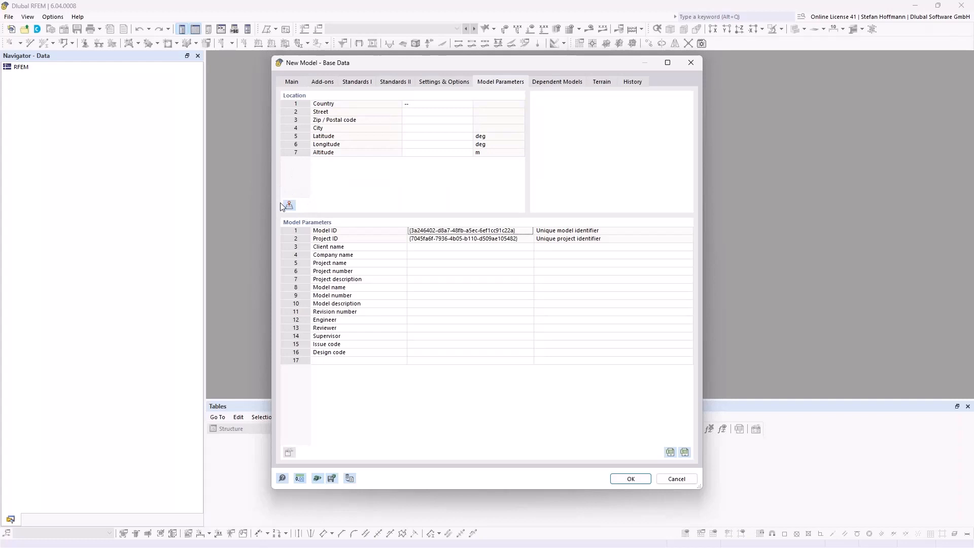
{"action": "left_click", "coordinate": [602, 82]}
{"action": "left_click", "coordinate": [311, 121]}
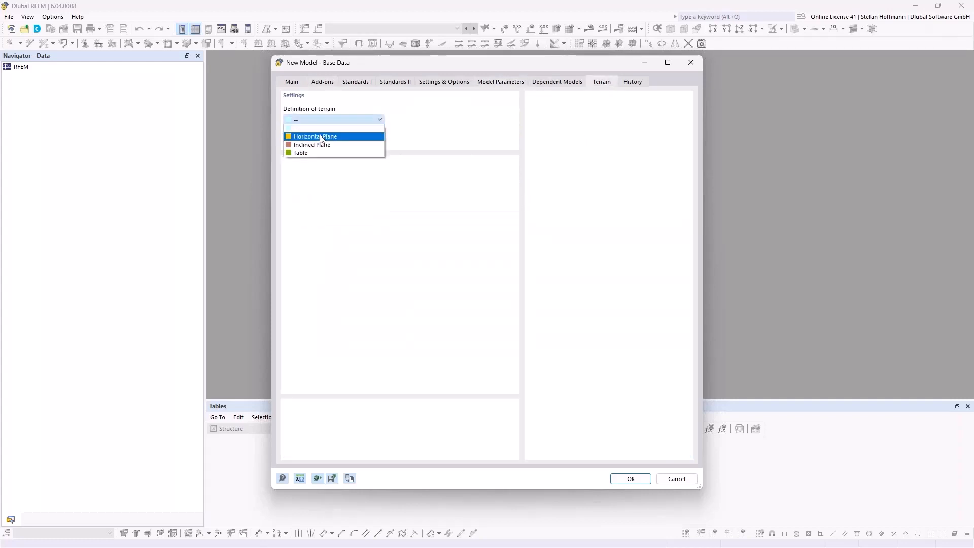
{"action": "left_click", "coordinate": [319, 132]}
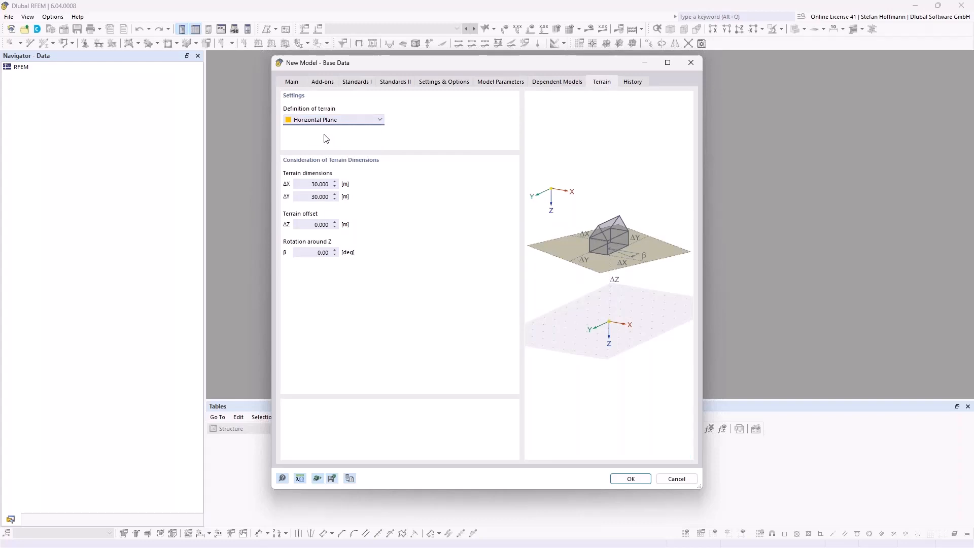
{"action": "left_click", "coordinate": [323, 121]}
{"action": "left_click", "coordinate": [324, 129]}
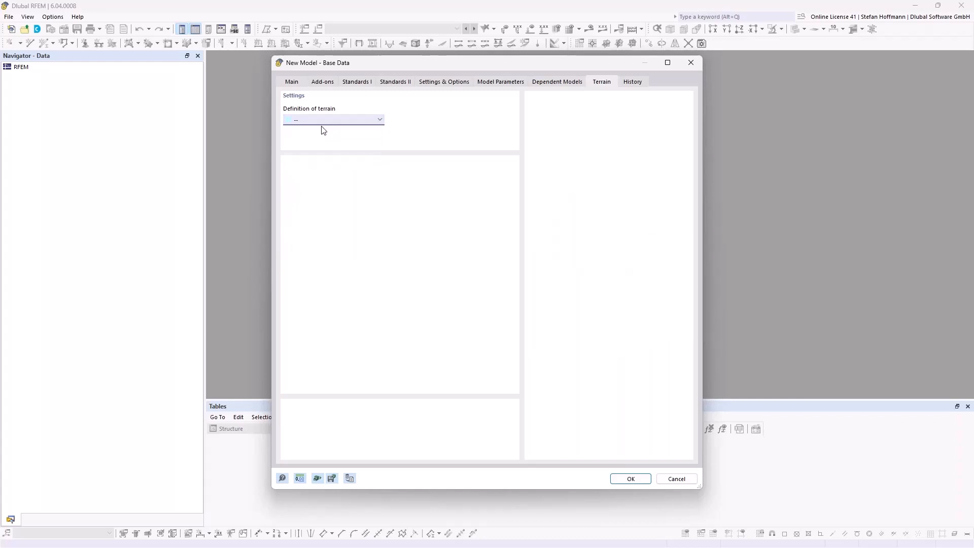
Accept the base data to create the model.
{"action": "left_click", "coordinate": [621, 478]}
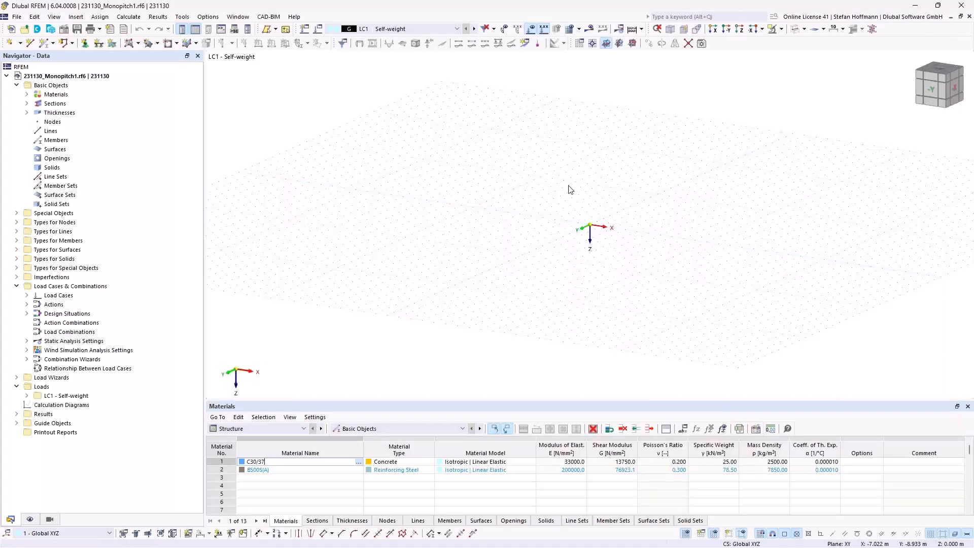
Draw a rectangular surface with rigid stiffness on the XY plane from X 0, Y -5 m to X 8, Y 5 m.
{"action": "middle_click_drag", "start_coordinate": [568, 185], "coordinate": [587, 228]}
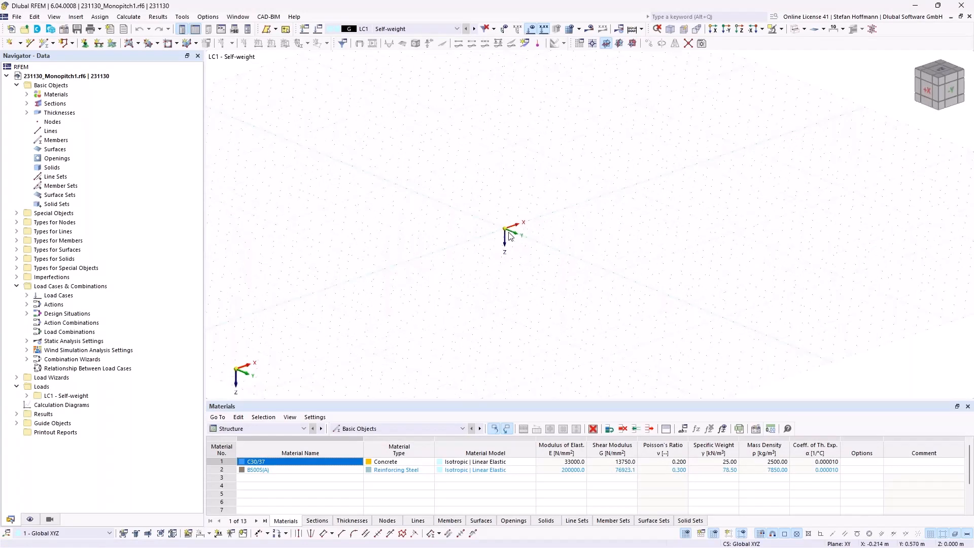
{"action": "scroll", "coordinate": [521, 225], "scroll_direction": "up", "scroll_amount": 2}
{"action": "scroll", "coordinate": [432, 278], "scroll_direction": "down", "scroll_amount": 1}
{"action": "left_click", "coordinate": [139, 44]}
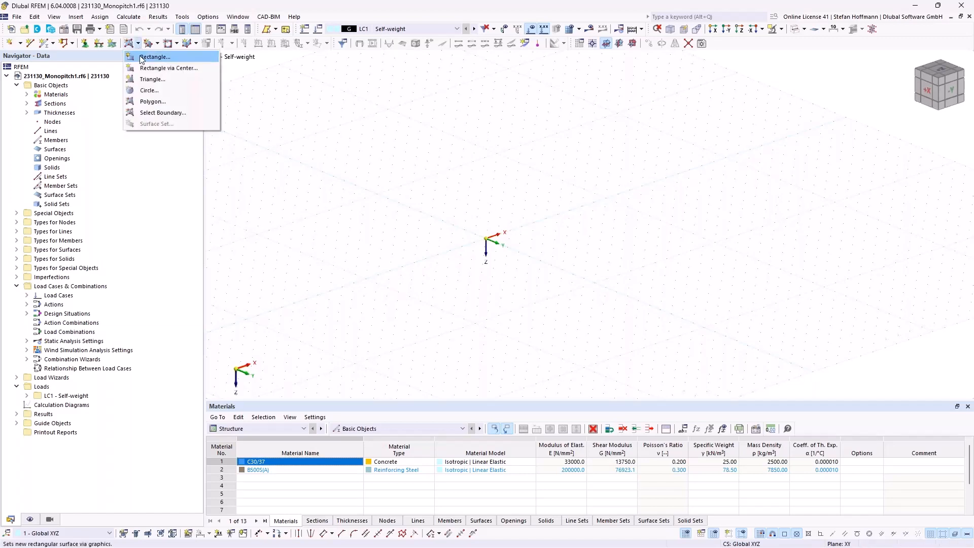
{"action": "left_click", "coordinate": [142, 57]}
{"action": "left_click", "coordinate": [234, 139]}
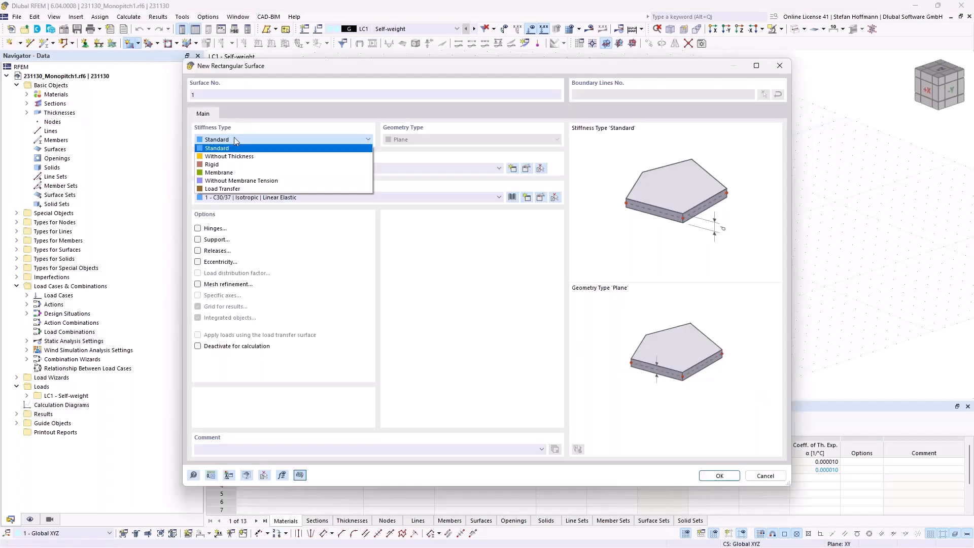
{"action": "left_click", "coordinate": [232, 164]}
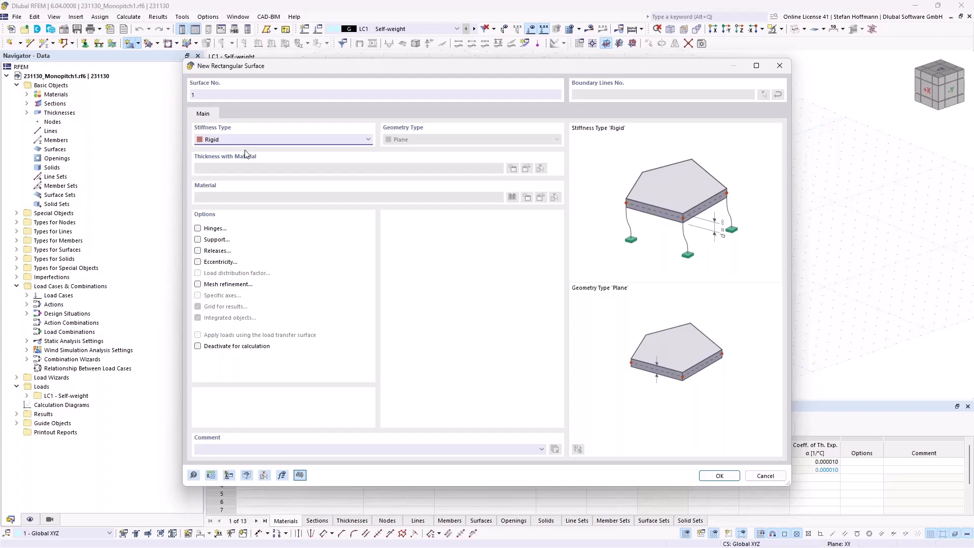
{"action": "left_click", "coordinate": [706, 477]}
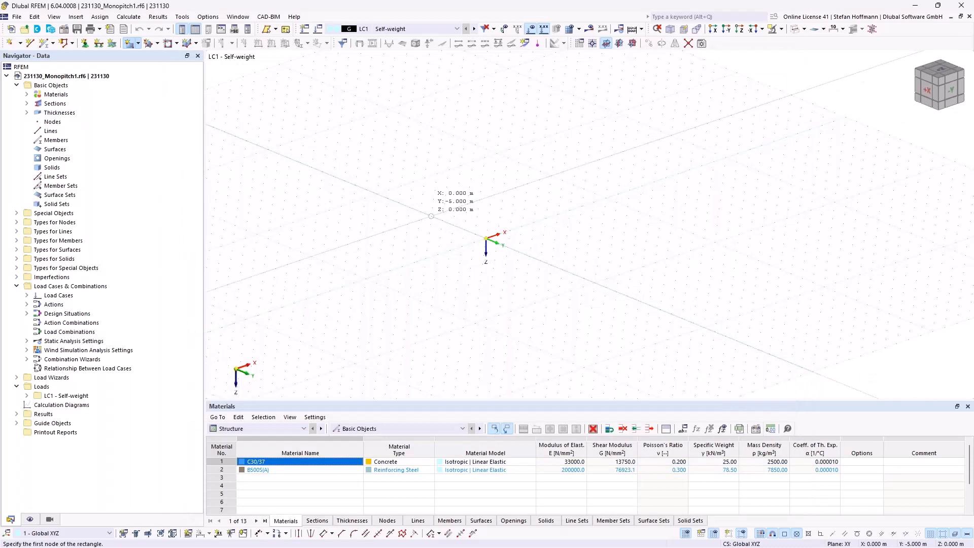
{"action": "left_click", "coordinate": [431, 216]}
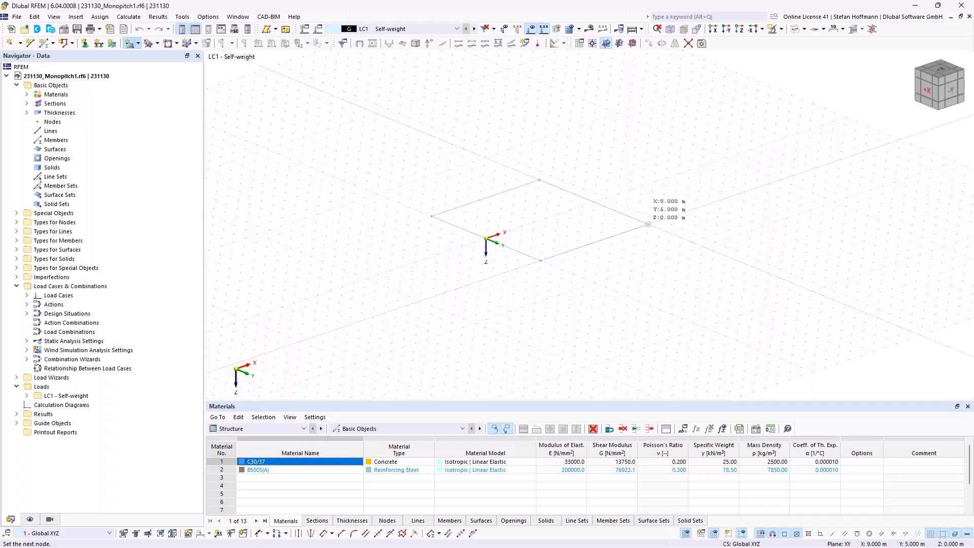
{"action": "key", "text": "Escape"}
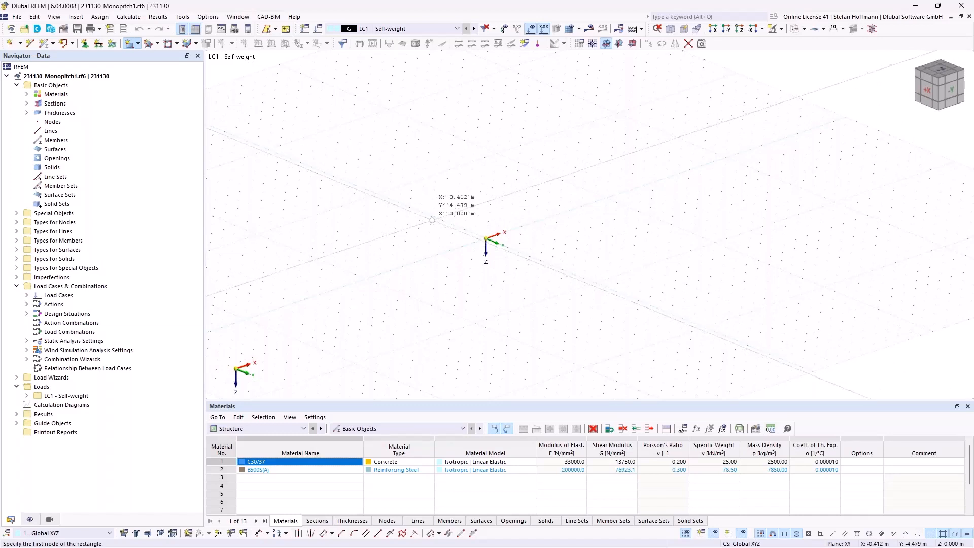
{"action": "left_click", "coordinate": [431, 216]}
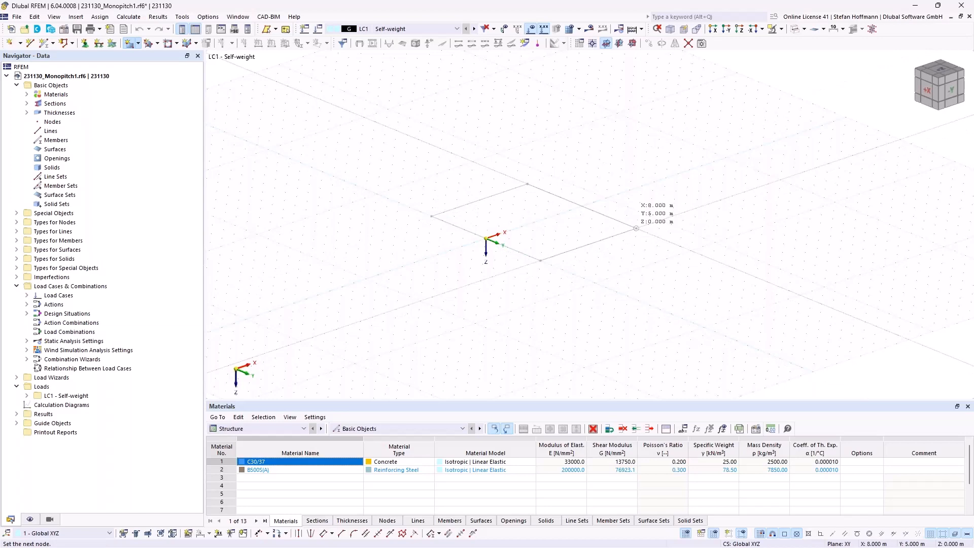
{"action": "left_click", "coordinate": [636, 228]}
Extrude the rectangle's four boundary lines 4 m in the -Z direction into rigid wall surfaces.
{"action": "middle_click_drag", "start_coordinate": [521, 253], "coordinate": [510, 268], "text": "ctrl"}
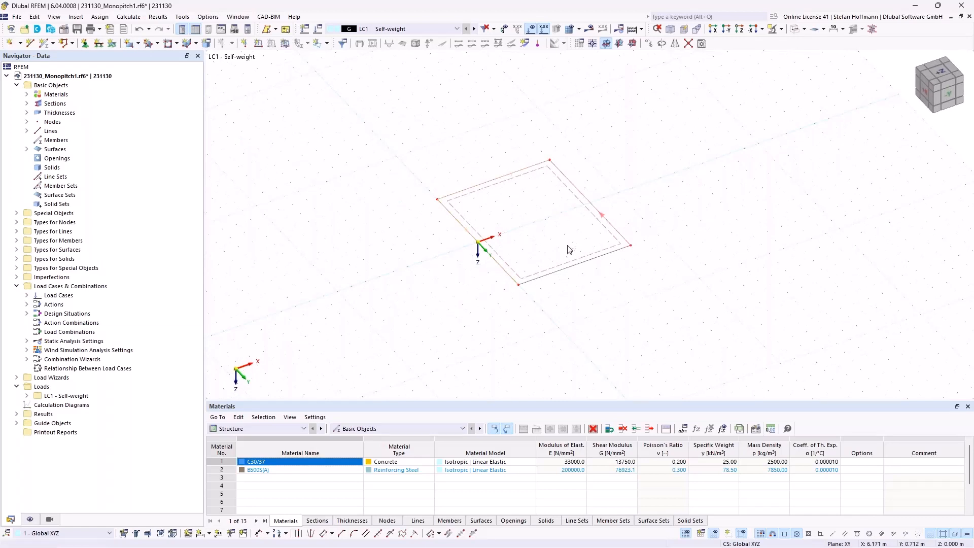
{"action": "right_click", "coordinate": [567, 274]}
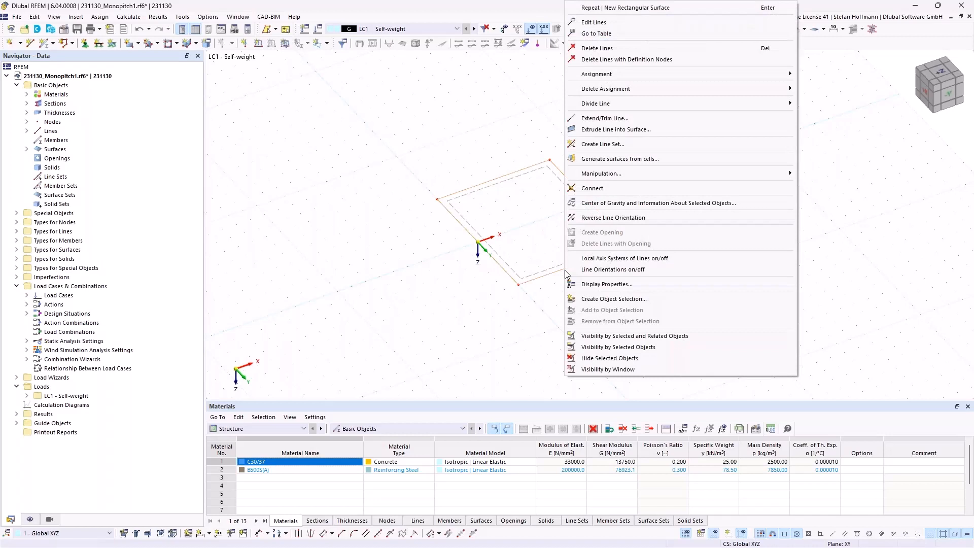
{"action": "left_click", "coordinate": [627, 130]}
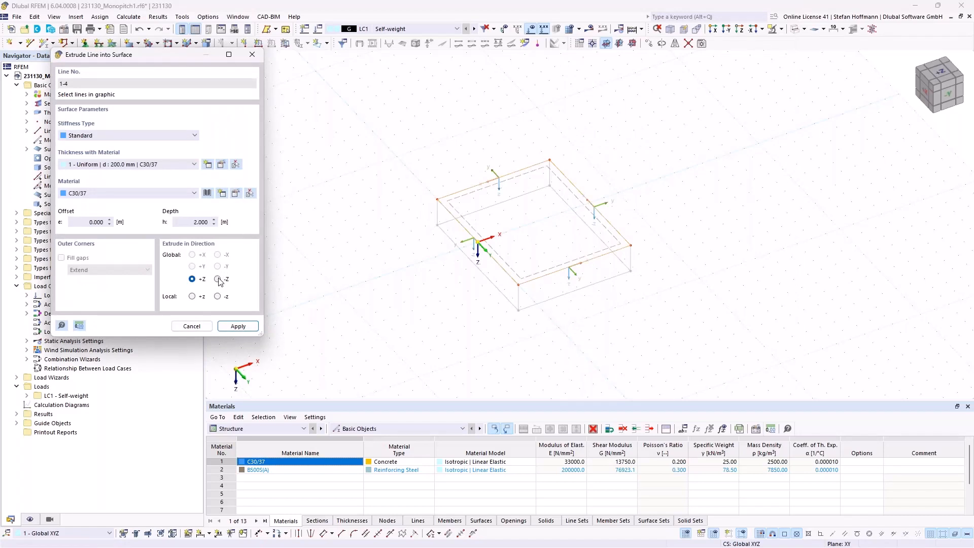
{"action": "left_click", "coordinate": [218, 279]}
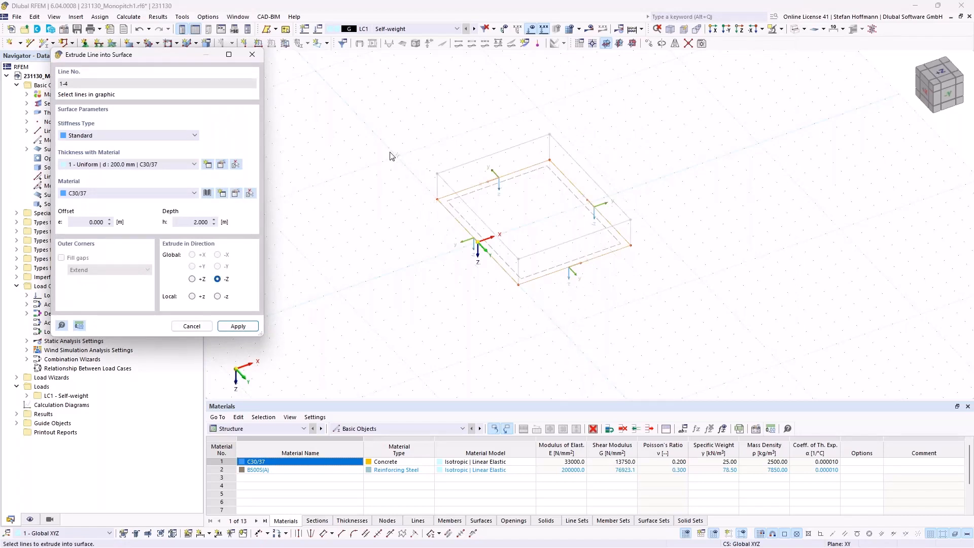
{"action": "left_click", "coordinate": [122, 136]}
{"action": "left_click", "coordinate": [122, 161]}
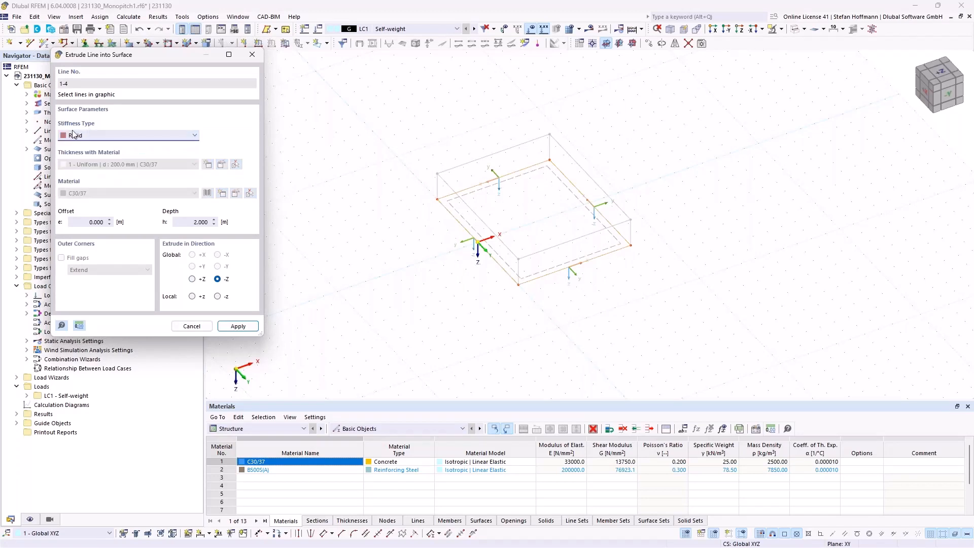
{"action": "double_click", "coordinate": [202, 222]}
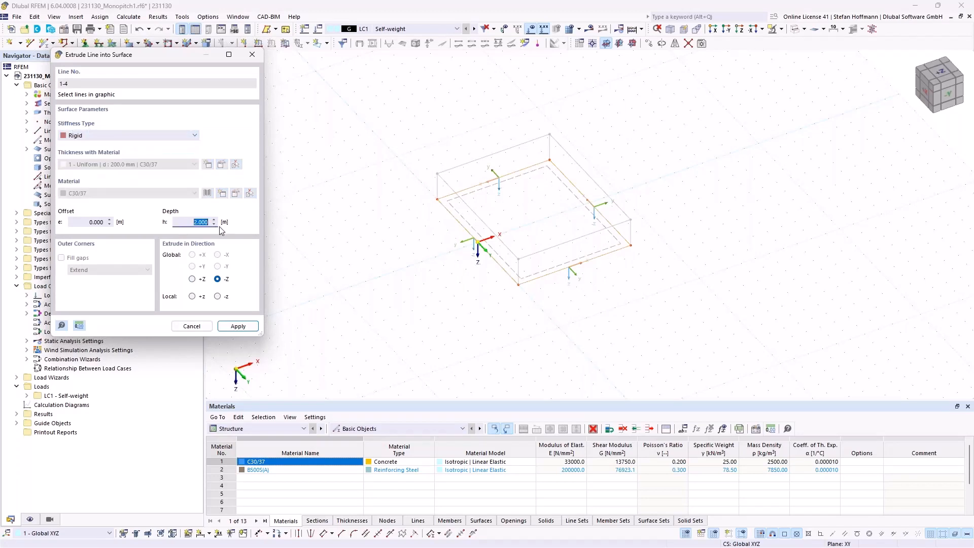
{"action": "type", "text": "4"}
{"action": "left_click", "coordinate": [237, 327]}
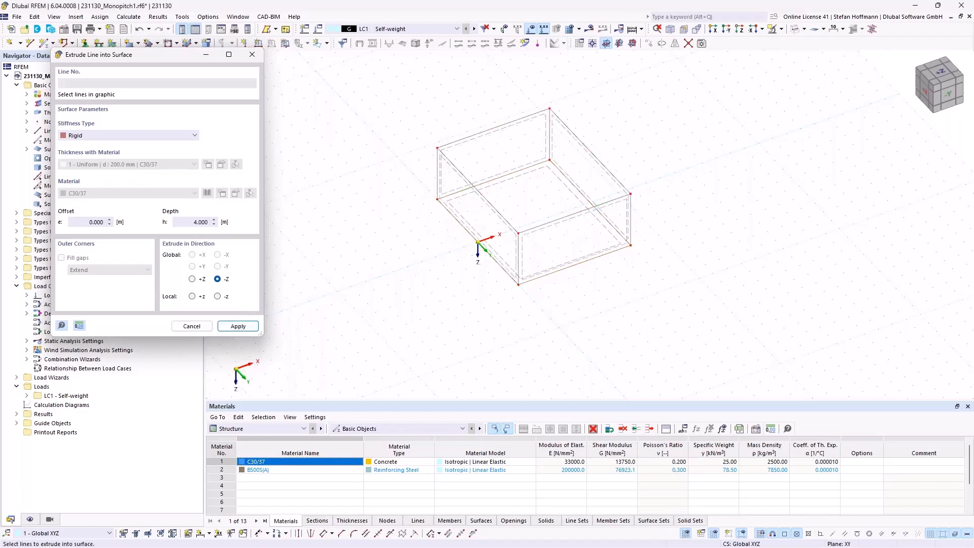
{"action": "key", "text": "Escape"}
Show the surfaces as solid and copy the floor surface up to the walls' upper corners as the roof.
{"action": "middle_click_drag", "start_coordinate": [318, 168], "coordinate": [363, 192]}
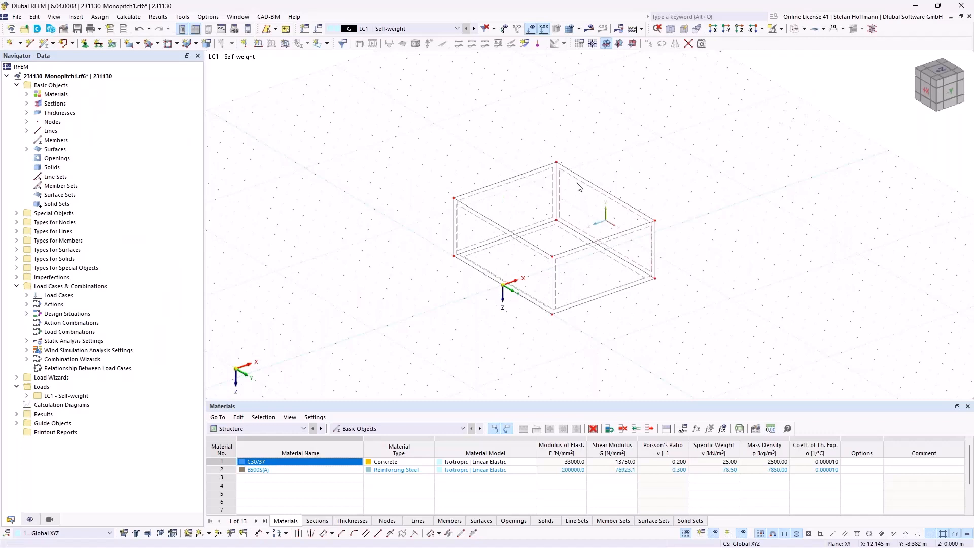
{"action": "scroll", "coordinate": [579, 187], "scroll_direction": "up", "scroll_amount": 4}
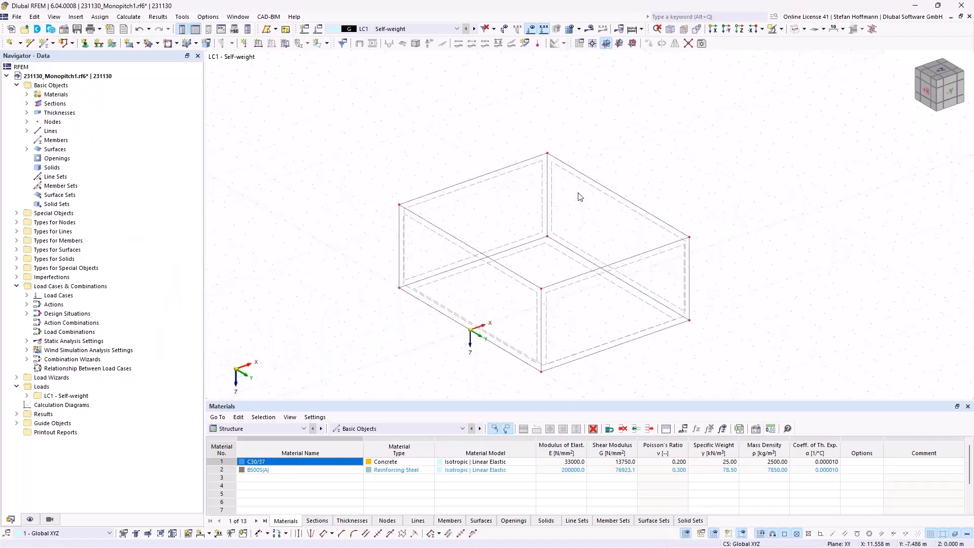
{"action": "left_click", "coordinate": [795, 29]}
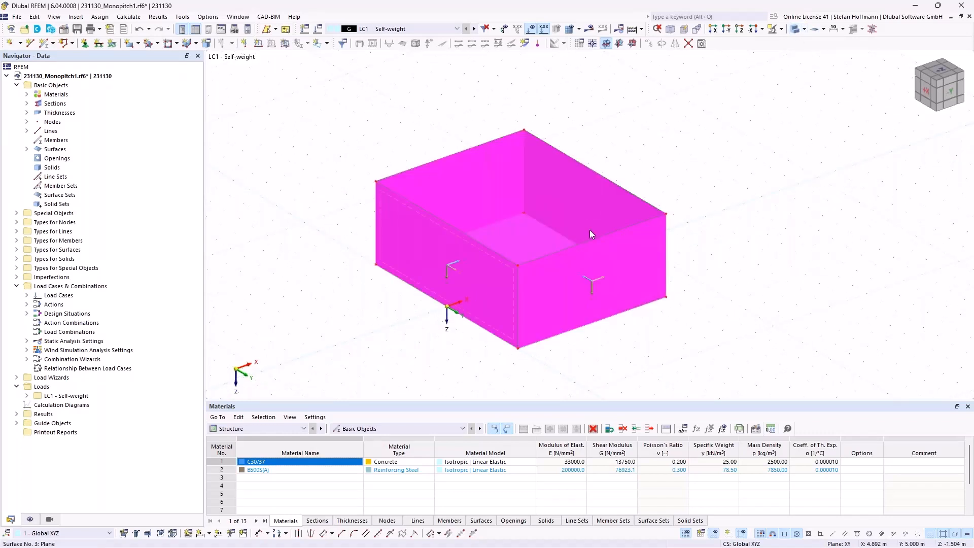
{"action": "middle_click_drag", "start_coordinate": [687, 241], "coordinate": [522, 293], "text": "ctrl"}
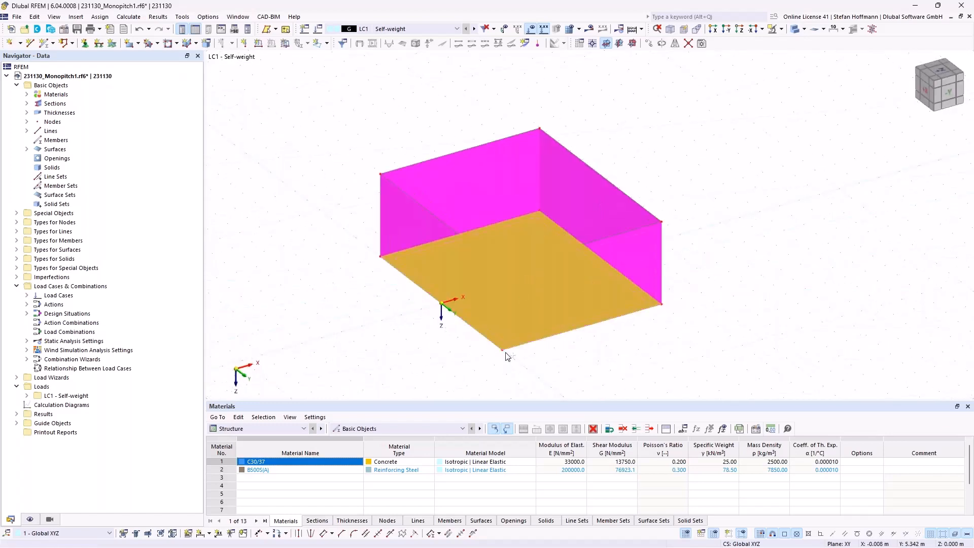
{"action": "left_click", "coordinate": [379, 173]}
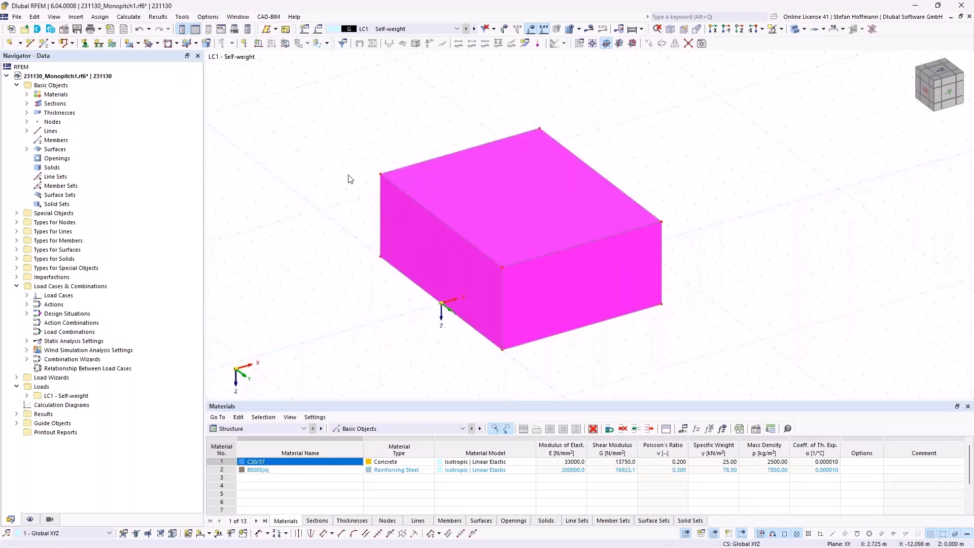
Assign the hinged line support to the four base lines of the building.
{"action": "middle_click_drag", "start_coordinate": [394, 233], "coordinate": [341, 263], "text": "ctrl"}
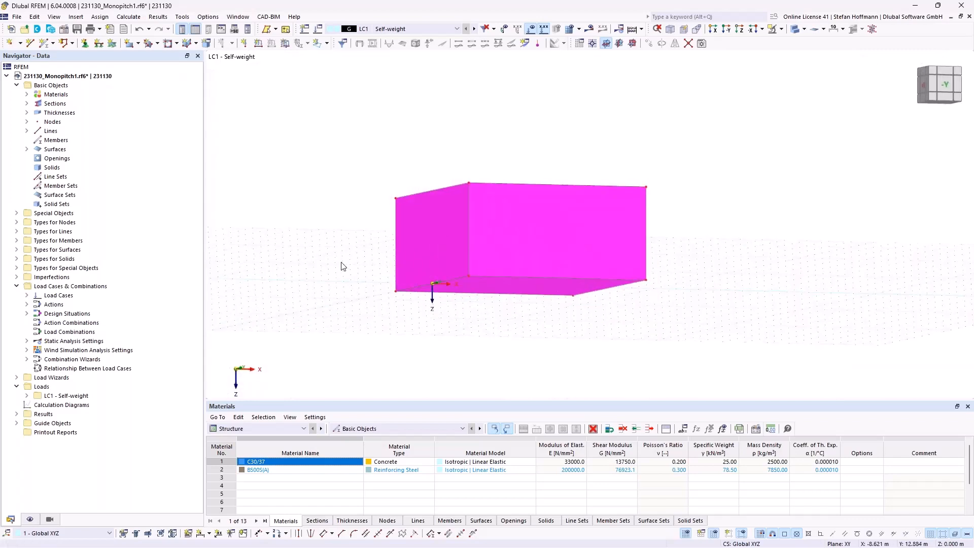
{"action": "left_click_drag", "start_coordinate": [335, 259], "coordinate": [700, 331]}
{"action": "middle_click_drag", "start_coordinate": [608, 294], "coordinate": [613, 326], "text": "ctrl"}
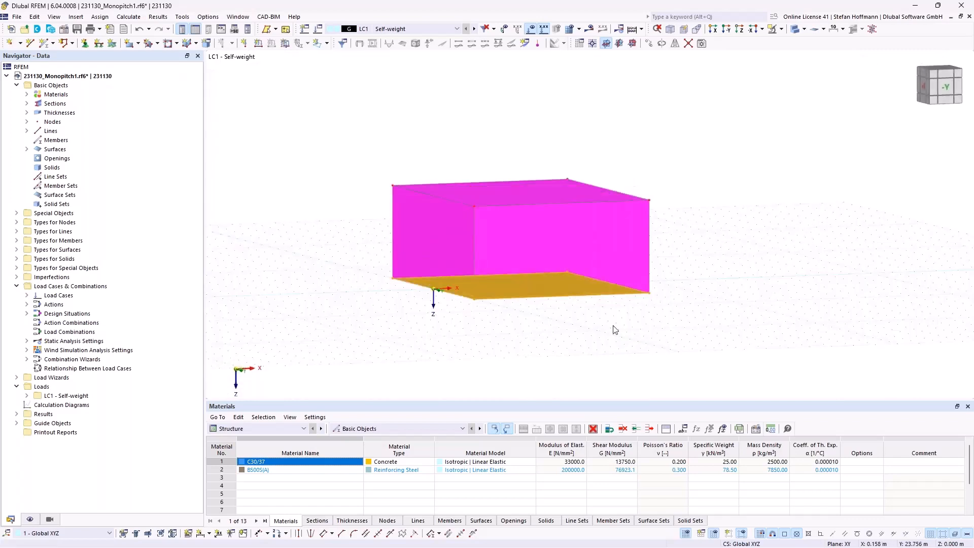
{"action": "left_click", "coordinate": [98, 43]}
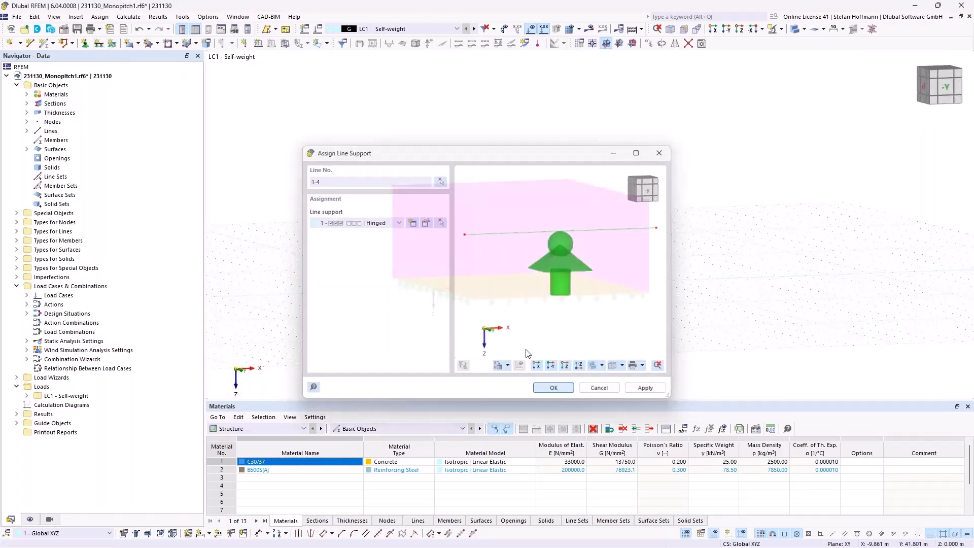
{"action": "left_click", "coordinate": [564, 390]}
Begin a chamfer of the roof surface with a rotation angle of 5.01°.
{"action": "middle_click_drag", "start_coordinate": [528, 300], "coordinate": [555, 360], "text": "ctrl"}
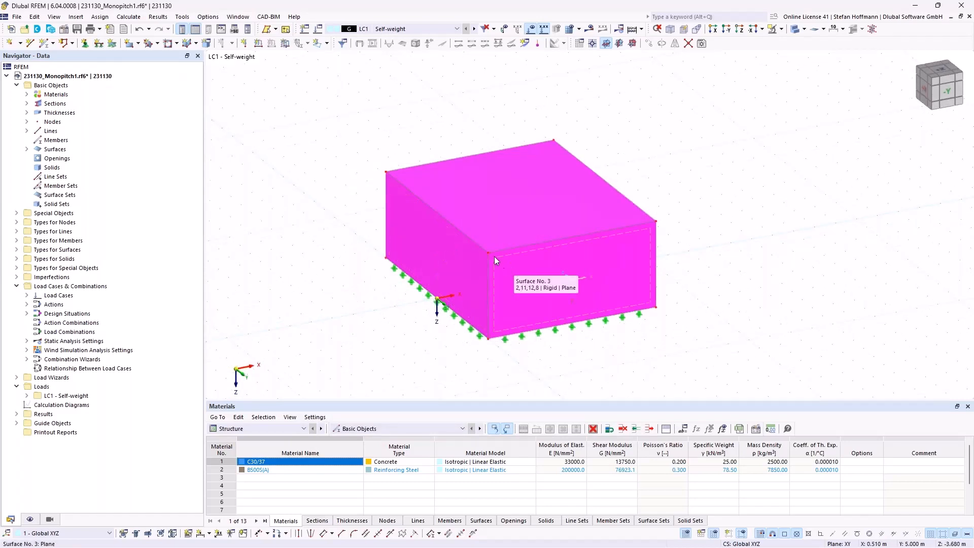
{"action": "middle_click_drag", "start_coordinate": [494, 256], "coordinate": [474, 205], "text": "ctrl"}
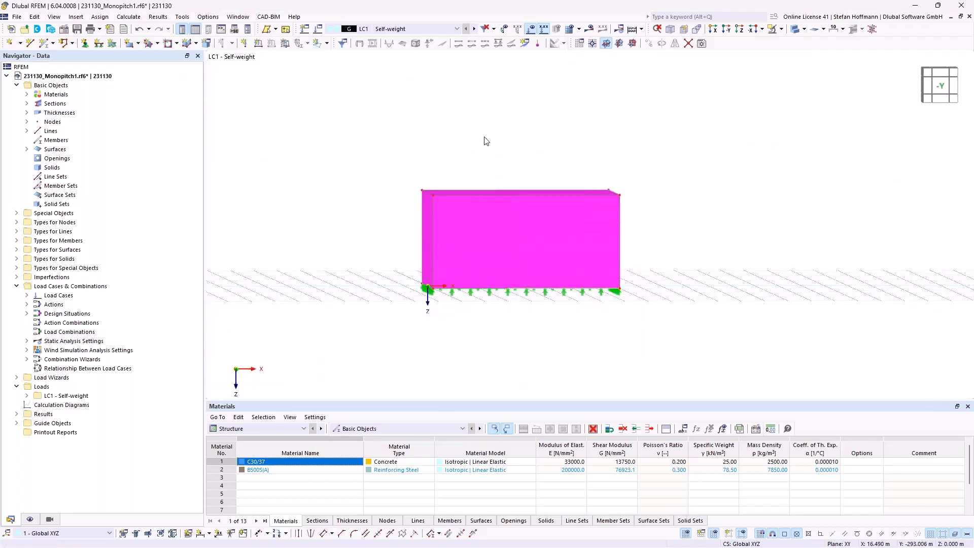
{"action": "middle_click_drag", "start_coordinate": [484, 140], "coordinate": [457, 208], "text": "ctrl"}
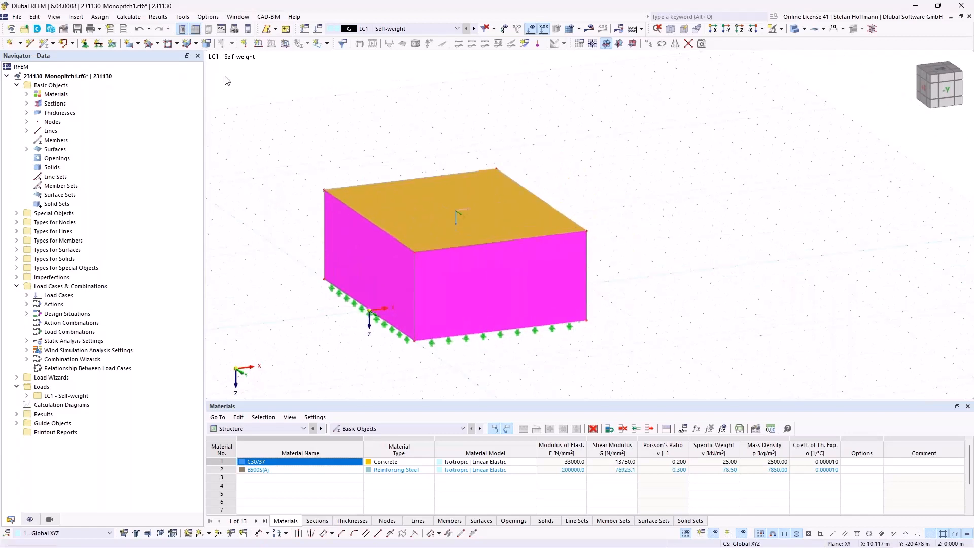
{"action": "left_click", "coordinate": [35, 17]}
{"action": "mouse_move", "coordinate": [93, 153]}
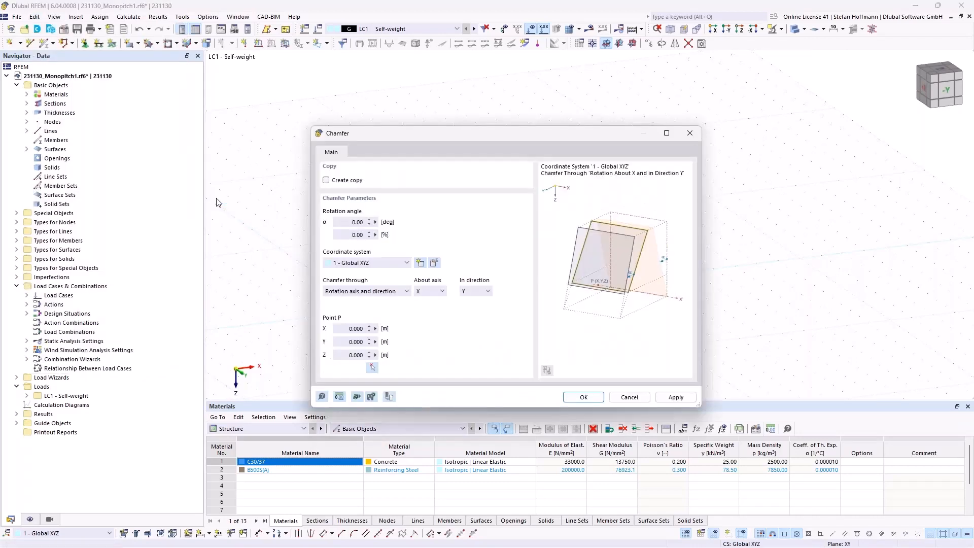
{"action": "left_click", "coordinate": [375, 223]}
{"action": "left_click", "coordinate": [371, 237]}
{"action": "left_click_drag", "start_coordinate": [431, 136], "coordinate": [653, 106]}
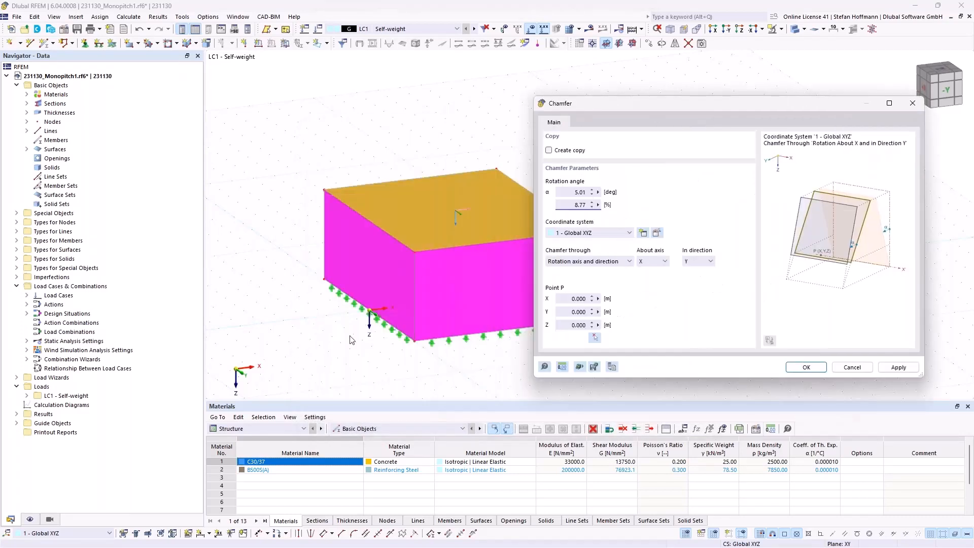
Chamfer the roof about the Y axis in direction Z through the upper wall corner at X 0, Y 5, Z -4 m.
{"action": "left_click", "coordinate": [664, 262]}
{"action": "left_click", "coordinate": [659, 275]}
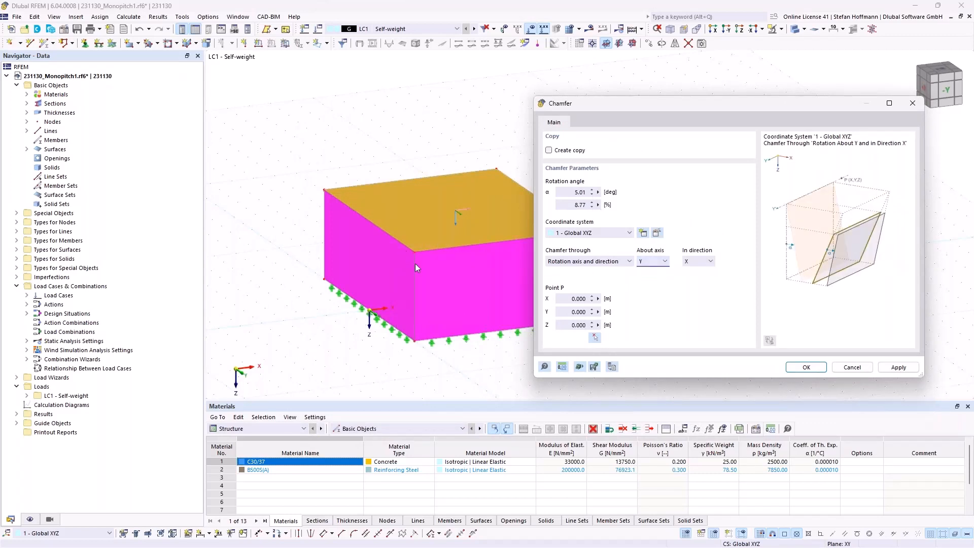
{"action": "left_click", "coordinate": [708, 262]}
{"action": "left_click", "coordinate": [696, 281]}
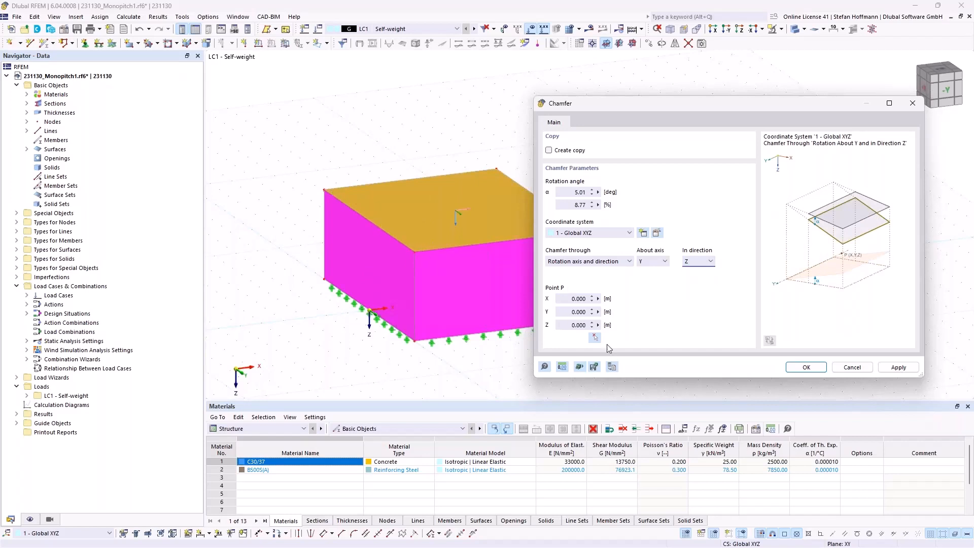
{"action": "left_click", "coordinate": [594, 338]}
{"action": "left_click", "coordinate": [415, 252]}
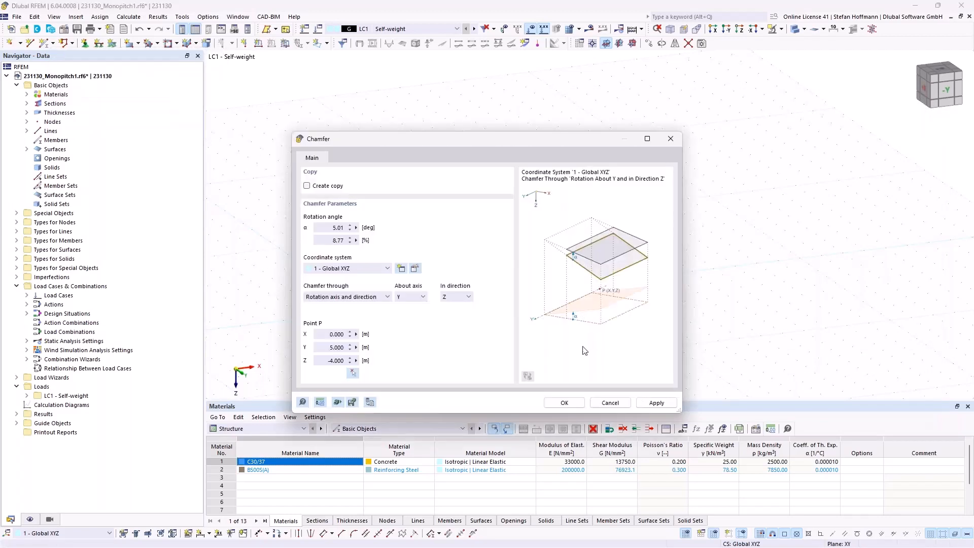
{"action": "left_click", "coordinate": [564, 402]}
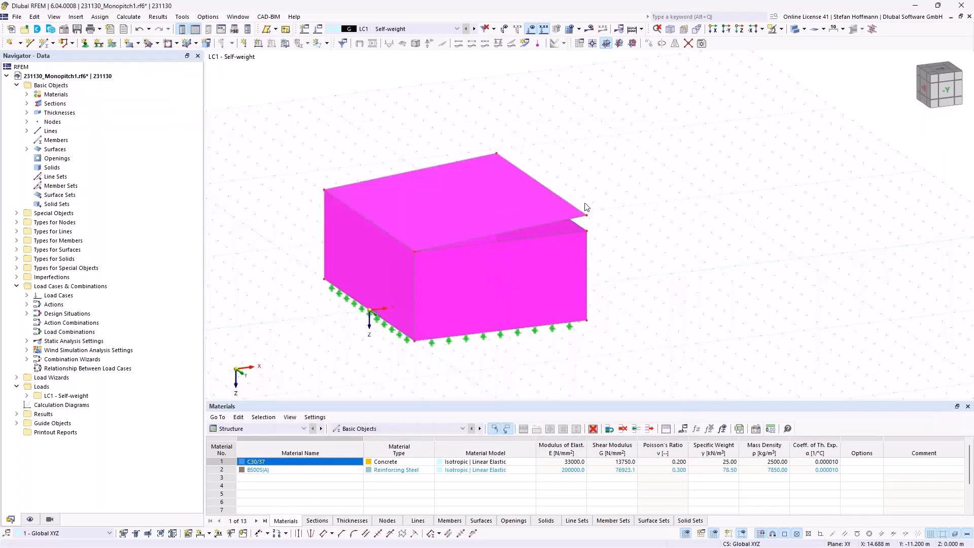
Select the upper wall corners below the raised roof edge and move them up onto the roof corners to close the gap.
{"action": "middle_click_drag", "start_coordinate": [605, 204], "coordinate": [547, 191], "text": "ctrl"}
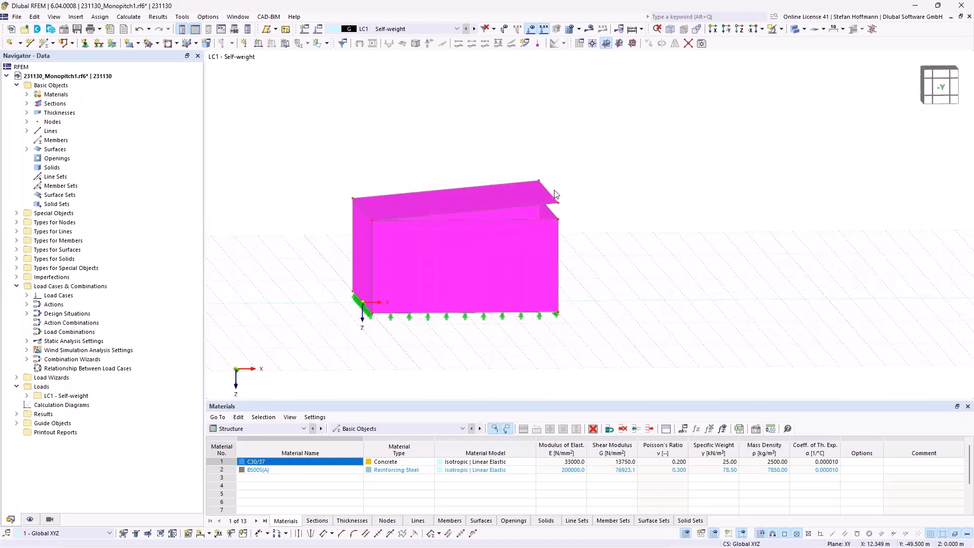
{"action": "scroll", "coordinate": [568, 216], "scroll_direction": "up", "scroll_amount": 2}
{"action": "middle_click_drag", "start_coordinate": [568, 216], "coordinate": [544, 212], "text": "ctrl"}
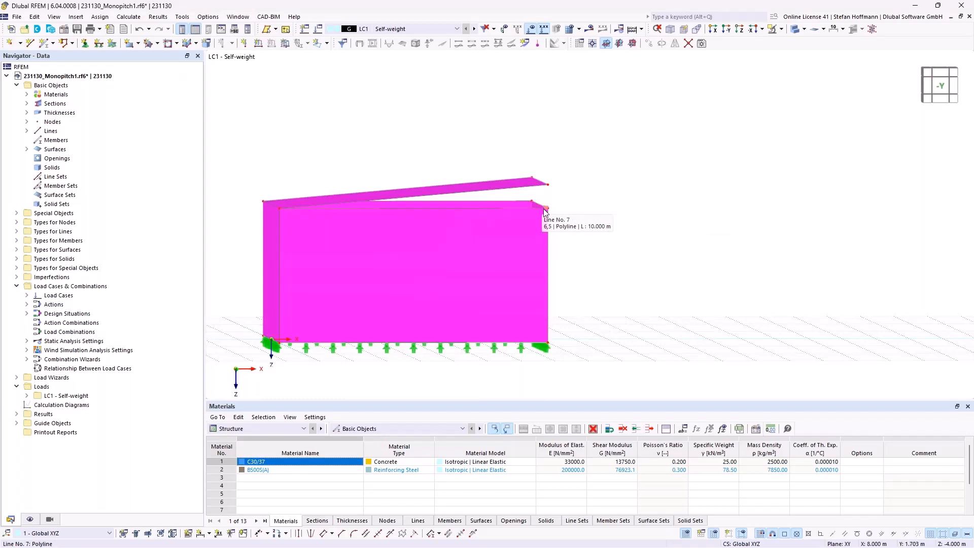
{"action": "left_click_drag", "start_coordinate": [245, 122], "coordinate": [609, 218]}
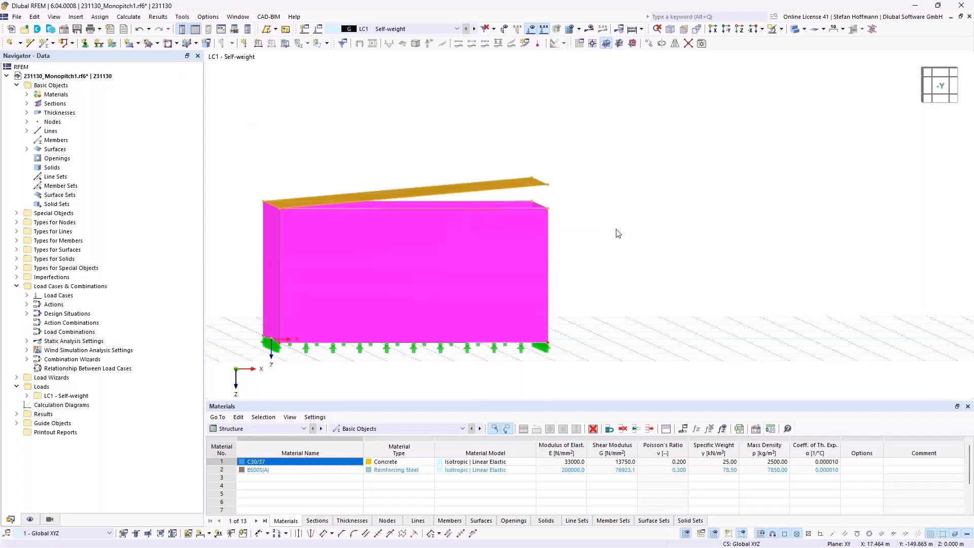
{"action": "left_click", "coordinate": [588, 228]}
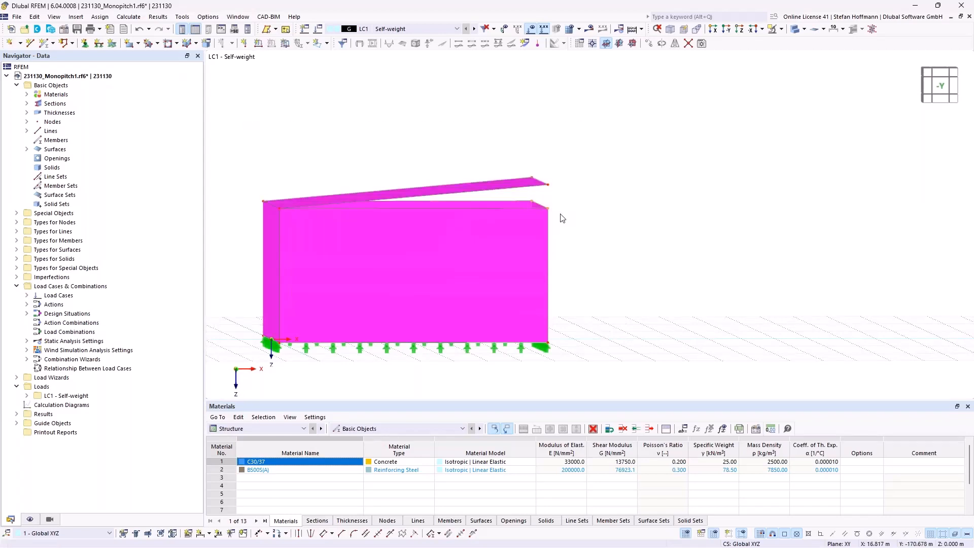
{"action": "left_click_drag", "start_coordinate": [548, 208], "coordinate": [548, 184]}
{"action": "middle_click_drag", "start_coordinate": [548, 184], "coordinate": [464, 176], "text": "ctrl"}
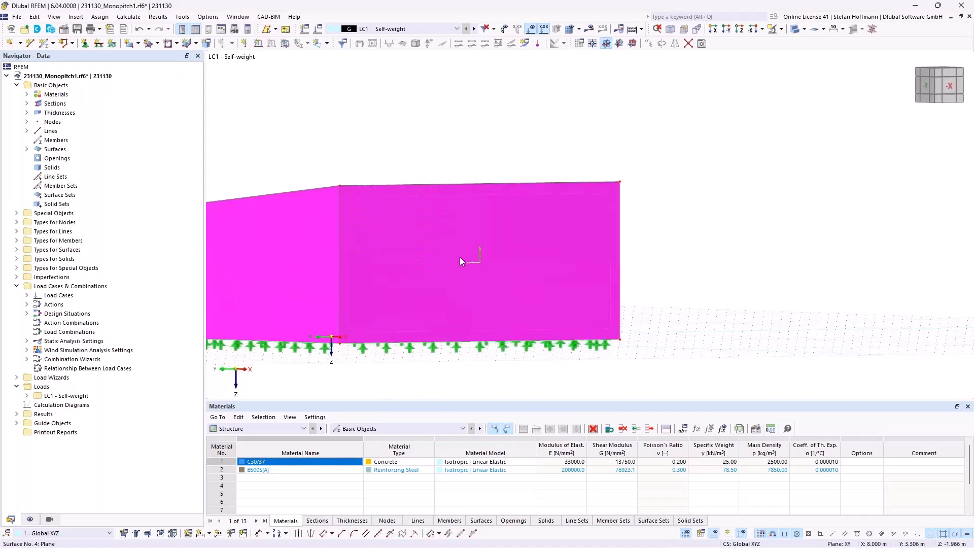
Change the model display to wireframe and show the whole closed building in an oblique view from above.
{"action": "left_click", "coordinate": [794, 29]}
{"action": "left_click", "coordinate": [795, 29]}
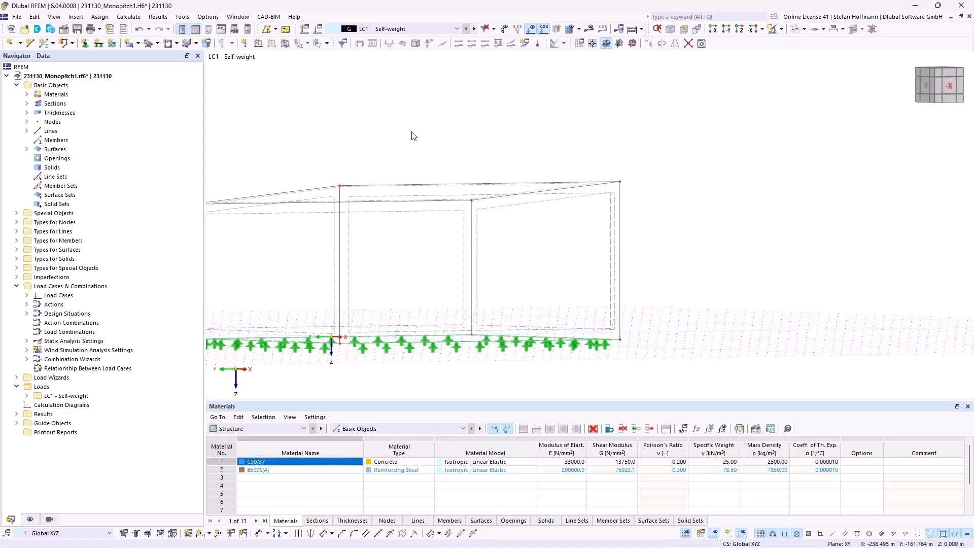
{"action": "middle_click_drag", "start_coordinate": [265, 146], "coordinate": [441, 215], "text": "ctrl"}
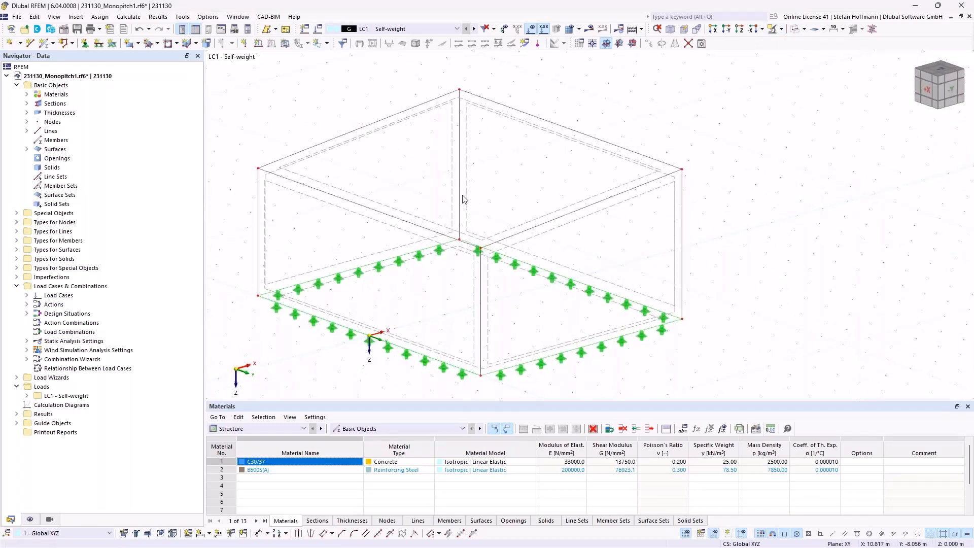
{"action": "scroll", "coordinate": [464, 200], "scroll_direction": "down", "scroll_amount": 3}
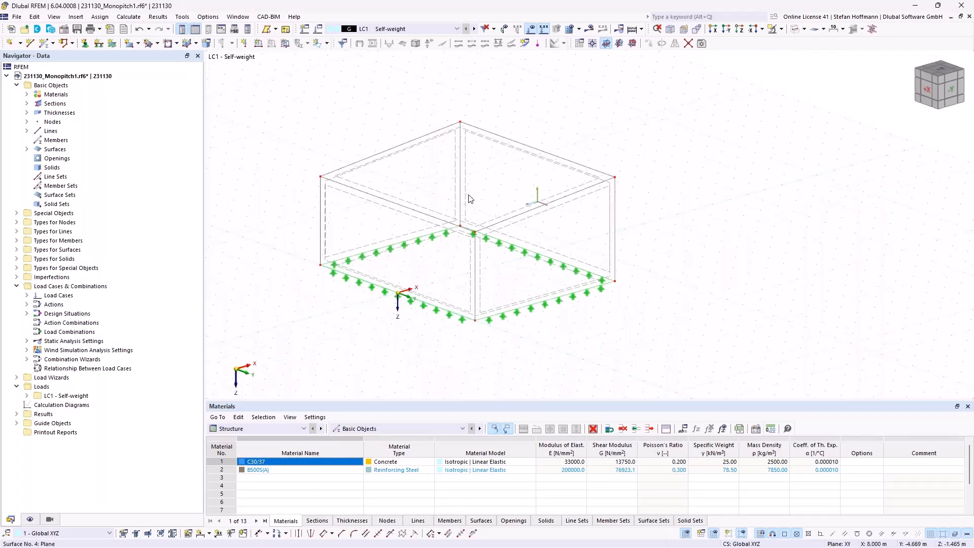
{"action": "middle_click_drag", "start_coordinate": [464, 200], "coordinate": [435, 205], "text": "ctrl"}
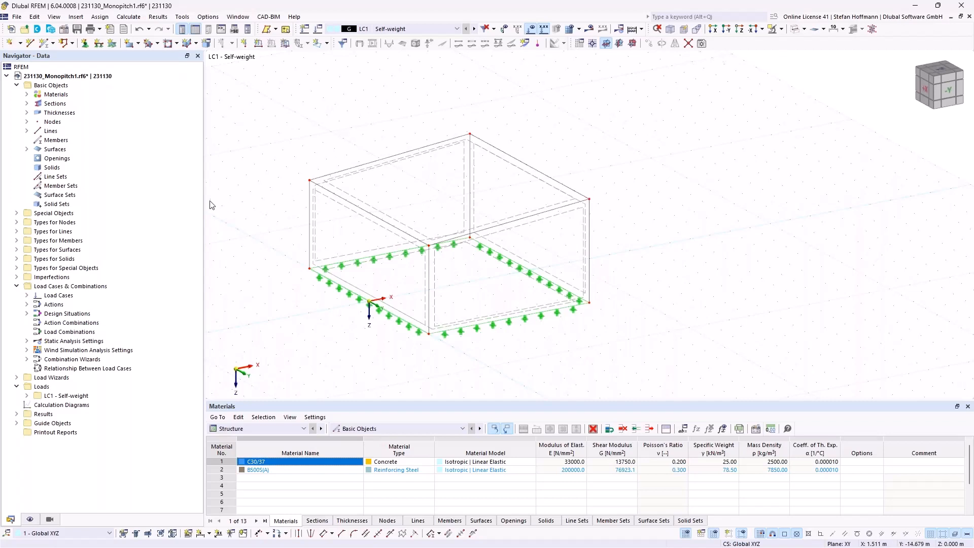
Create a new wind load with the load wizard and set its type to Flat/monopitch roof.
{"action": "left_click", "coordinate": [17, 377]}
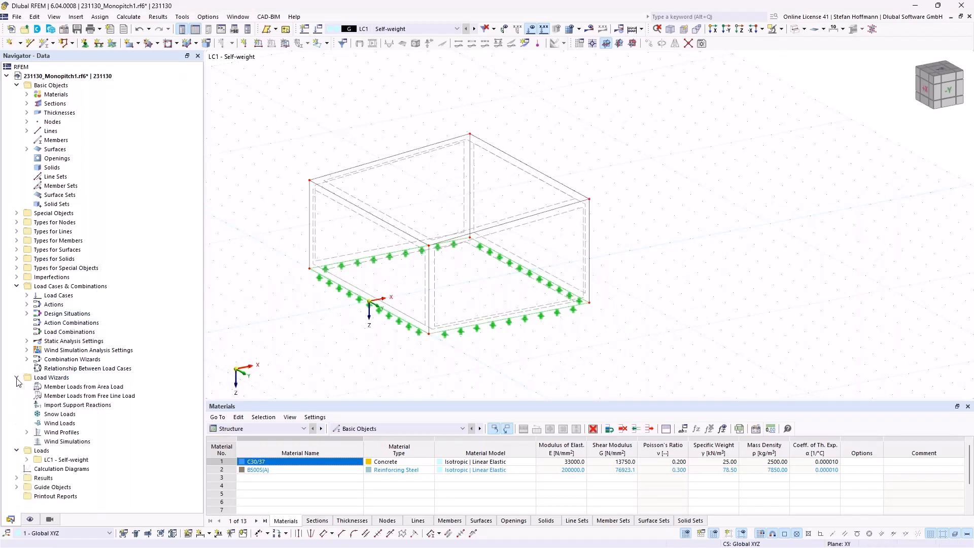
{"action": "right_click", "coordinate": [59, 423]}
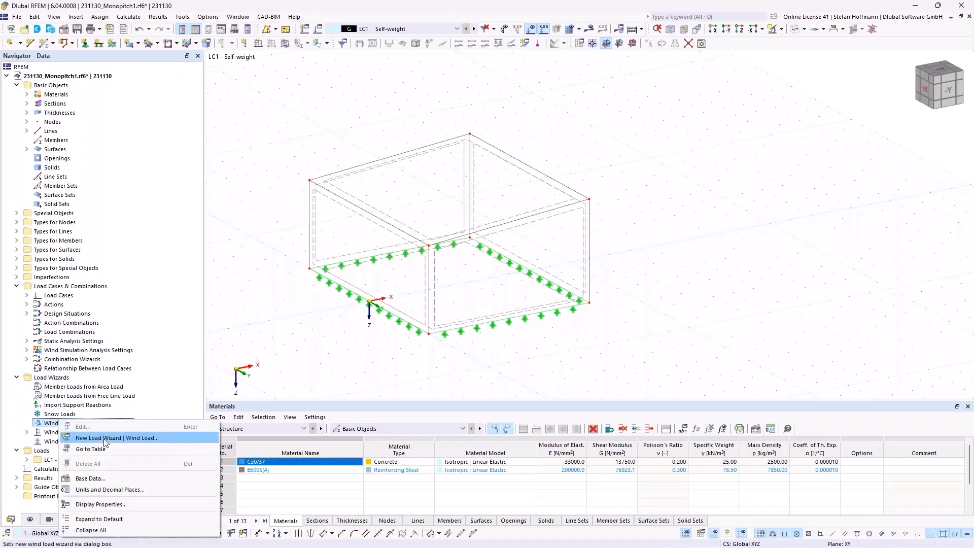
{"action": "left_click", "coordinate": [97, 434]}
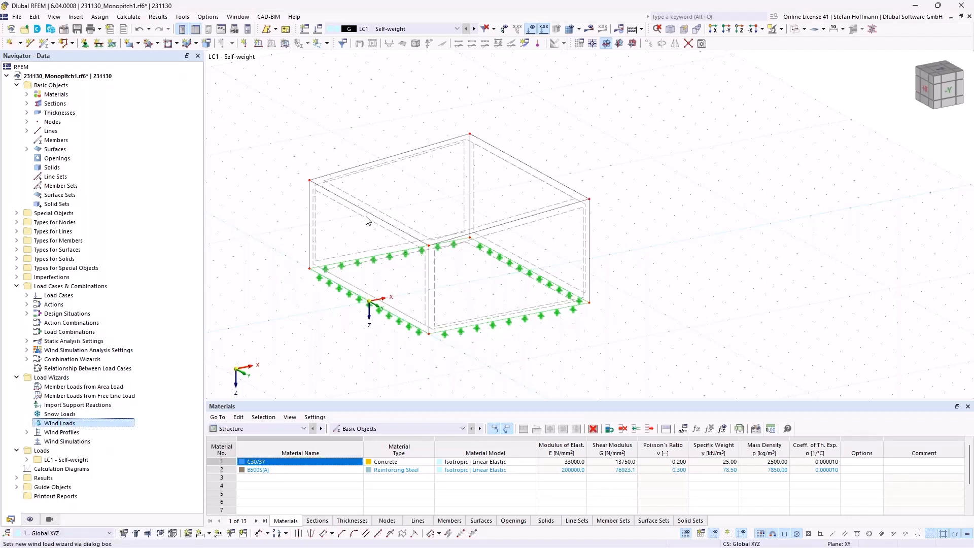
{"action": "left_click", "coordinate": [382, 135]}
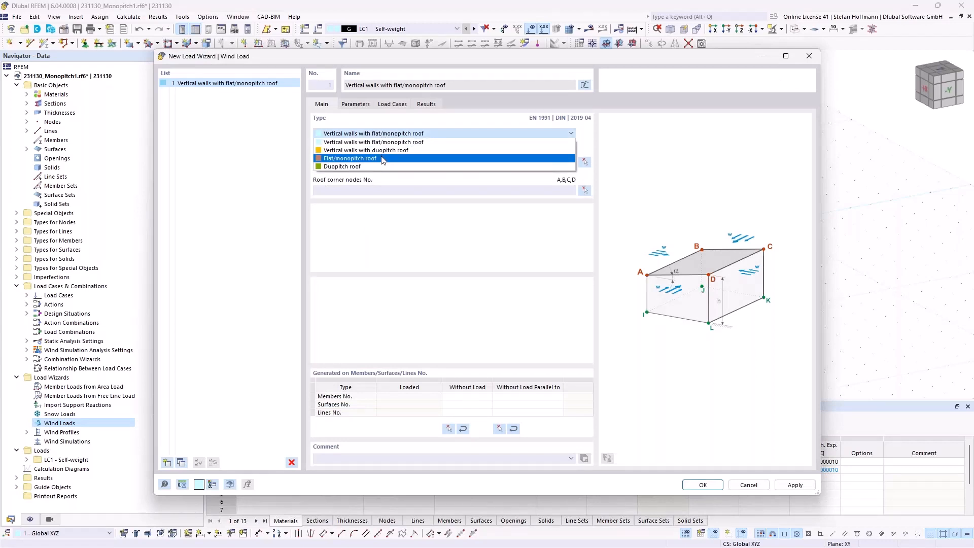
{"action": "left_click", "coordinate": [383, 159]}
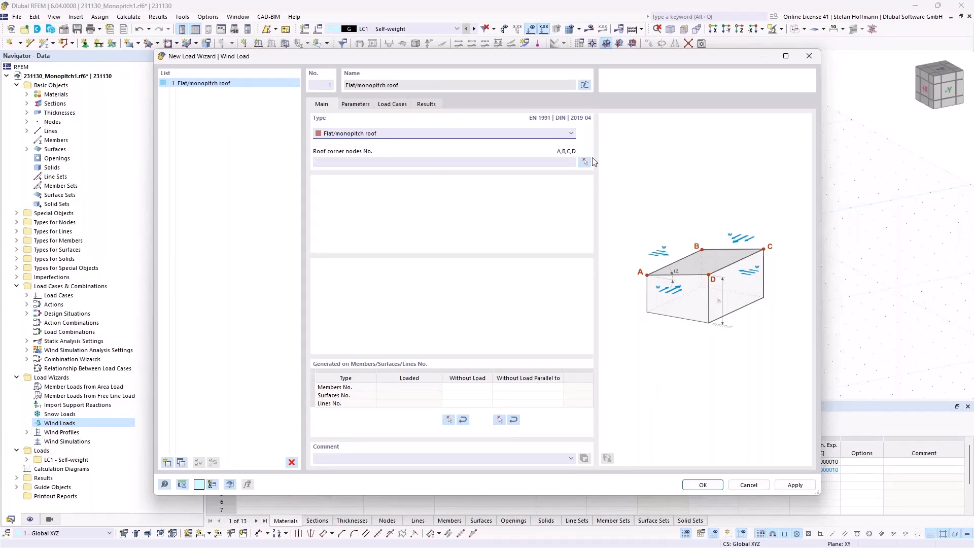
Assign nodes 7, 8, 9 and 11 as the roof corners A to D, starting with the lower roof edge.
{"action": "left_click", "coordinate": [585, 161]}
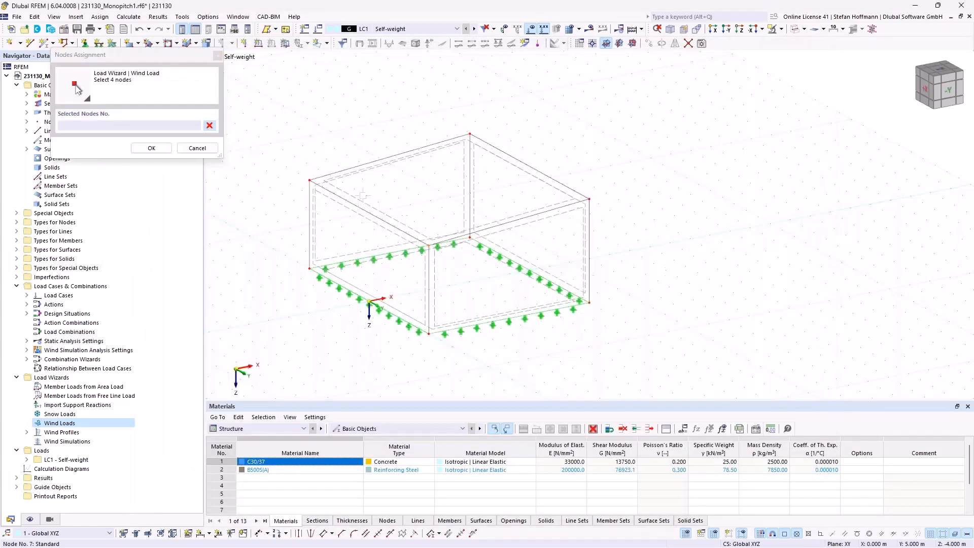
{"action": "left_click", "coordinate": [428, 245]}
{"action": "left_click", "coordinate": [309, 180]}
{"action": "left_click", "coordinate": [469, 134]}
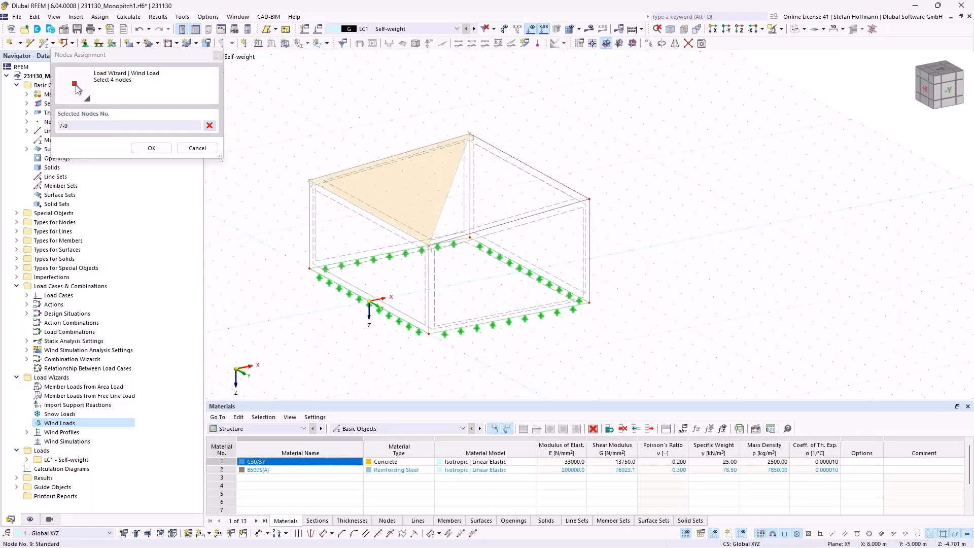
{"action": "left_click", "coordinate": [588, 199]}
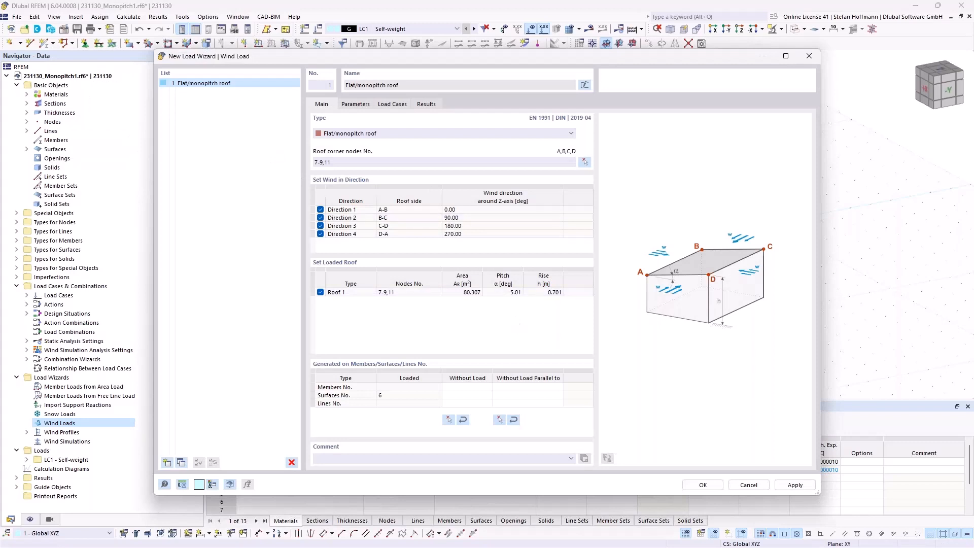
Set the wind load location to Leipzig, Germany, the structure height to 4.7 m and the terrain category to II.
{"action": "left_click", "coordinate": [366, 102]}
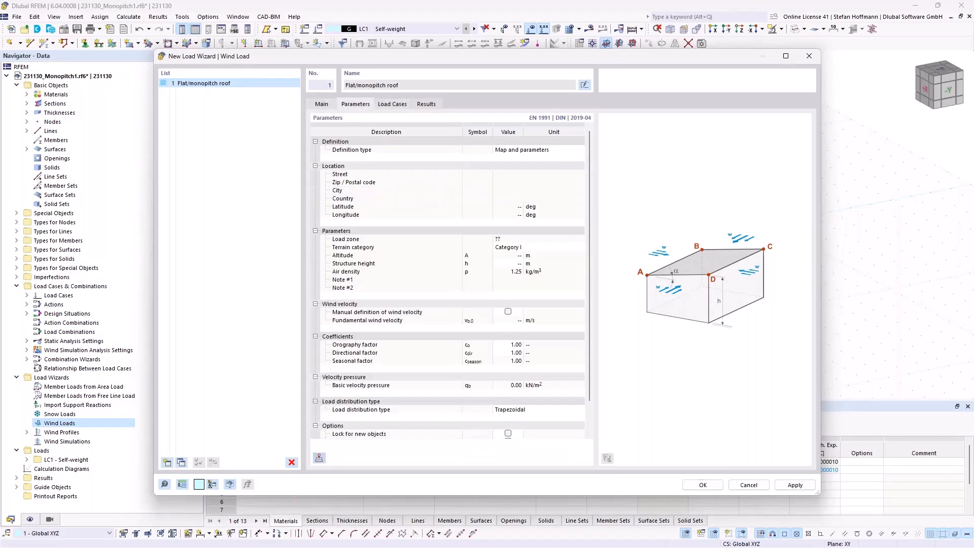
{"action": "left_click", "coordinate": [322, 458]}
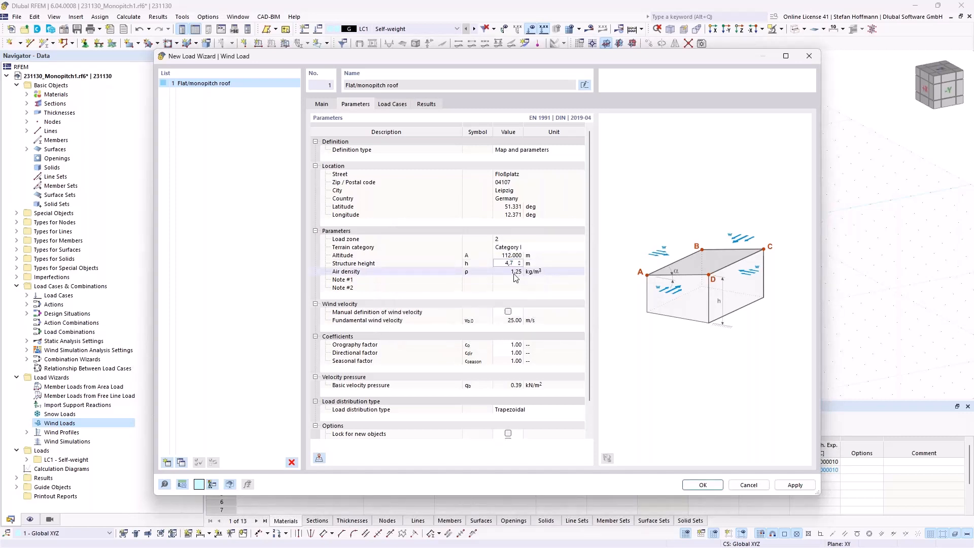
{"action": "left_click", "coordinate": [522, 248]}
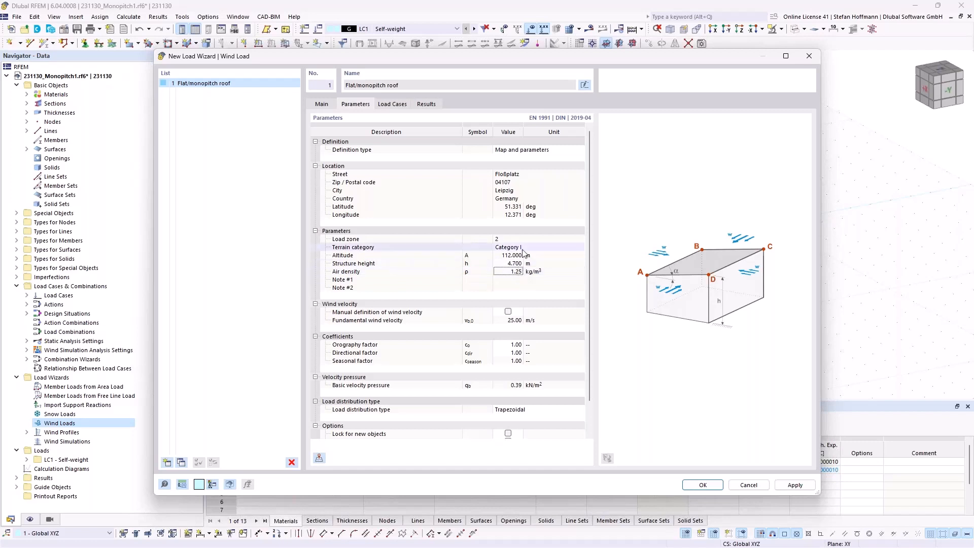
{"action": "left_click", "coordinate": [524, 248]}
{"action": "left_click", "coordinate": [528, 263]}
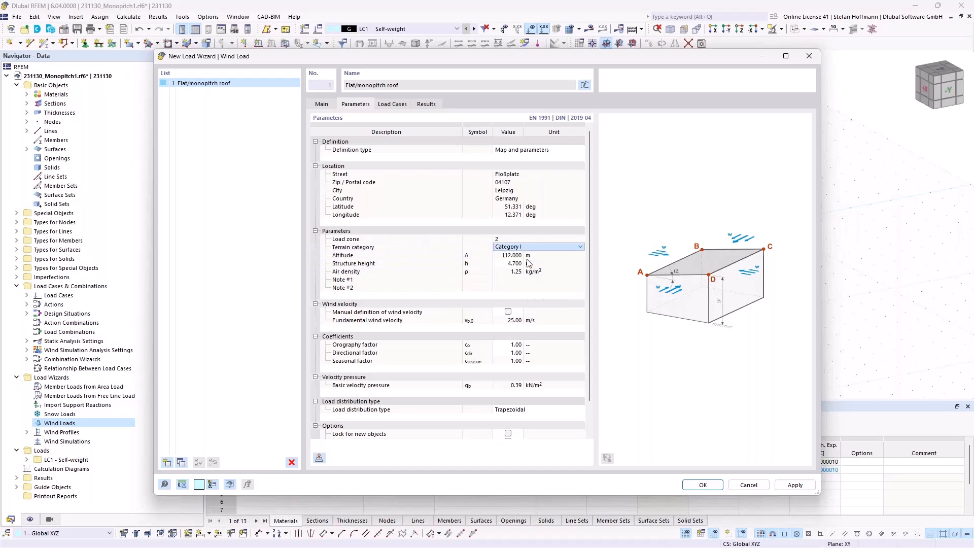
Generate load cases for w+ and w- in all four wind directions and compare the zone results with the example slide.
{"action": "left_click", "coordinate": [392, 104]}
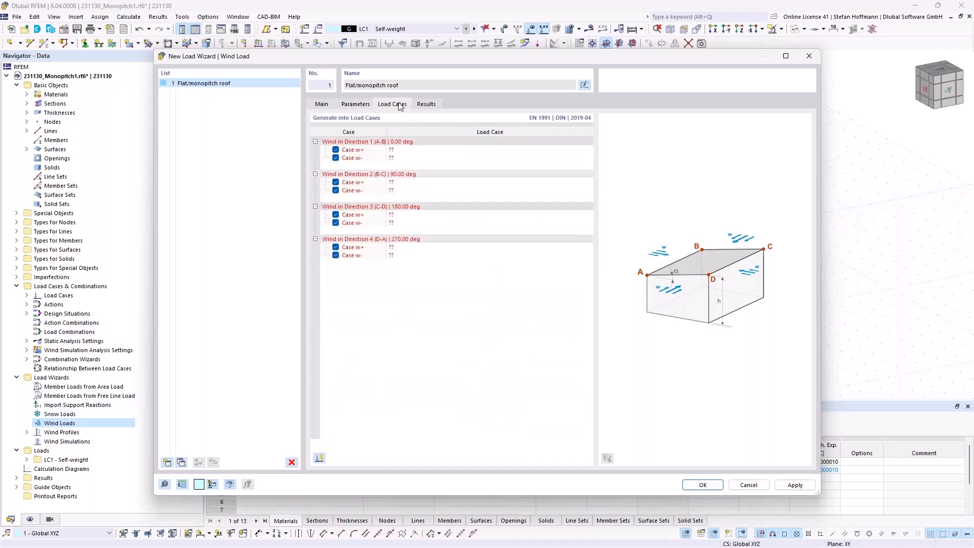
{"action": "left_click", "coordinate": [319, 458]}
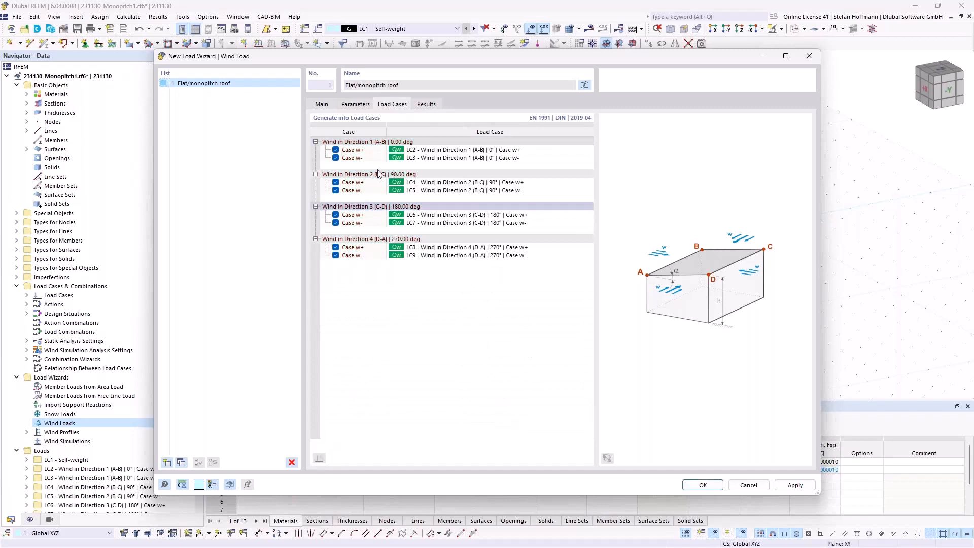
{"action": "left_click", "coordinate": [426, 104]}
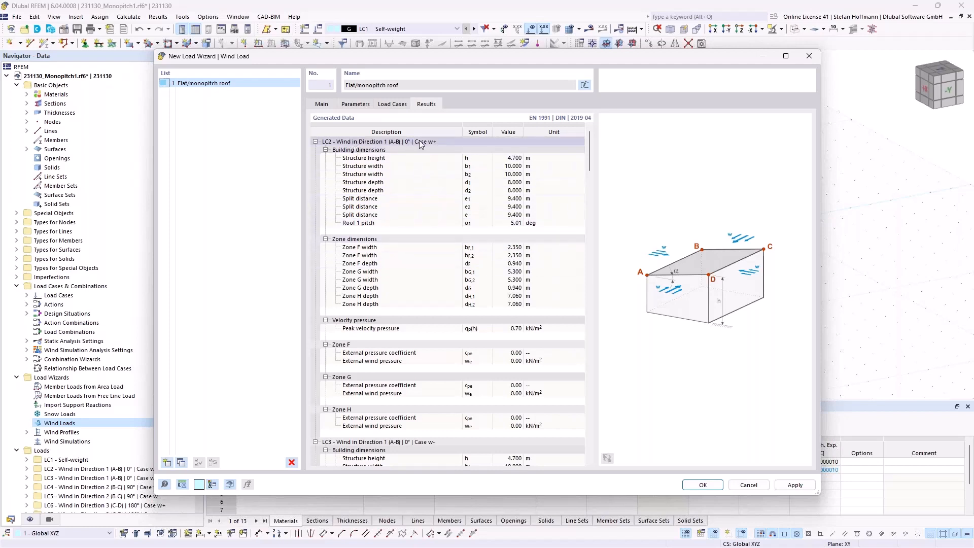
{"action": "left_click", "coordinate": [517, 248]}
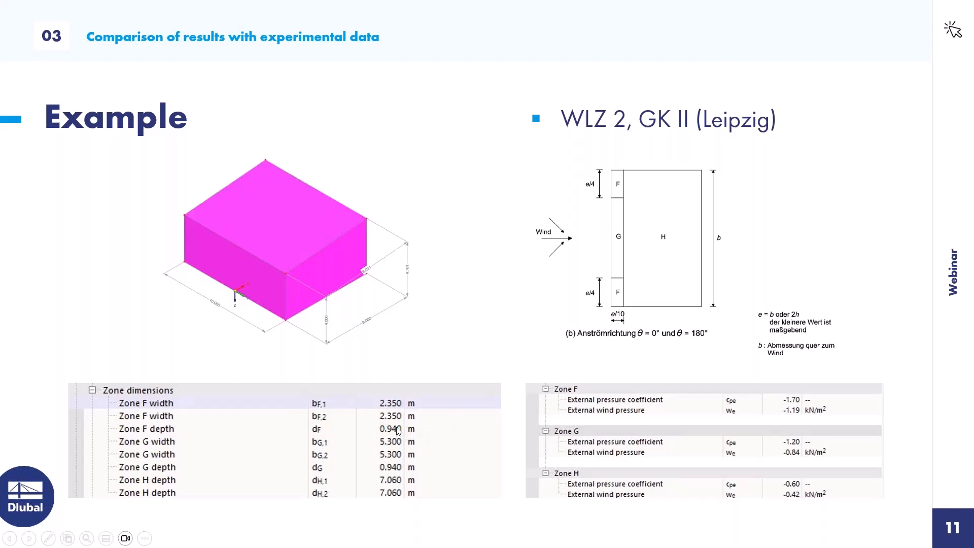
{"action": "key", "text": "alt+Tab"}
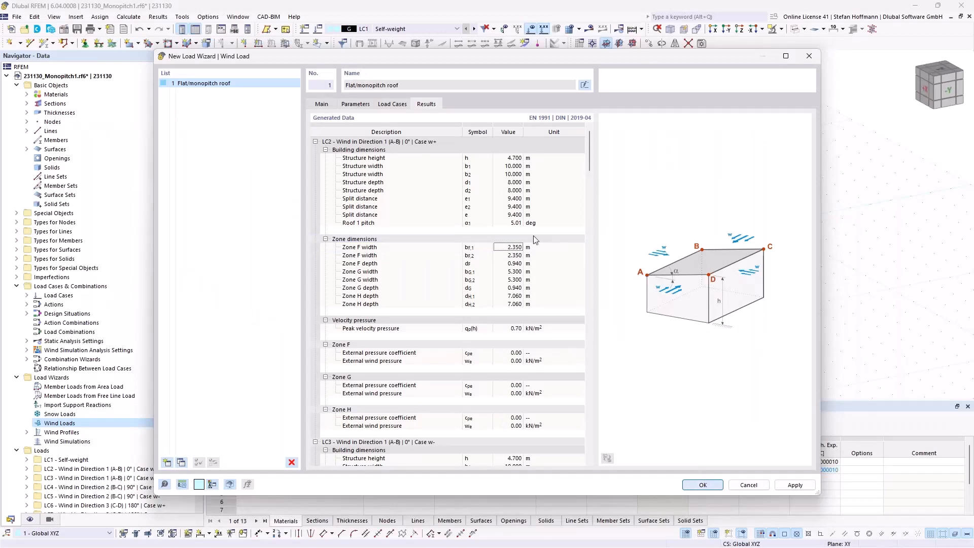
Display load case LC3, wind in direction 1 with case w-, and examine the generated roof loads and the wizard entry.
{"action": "left_click", "coordinate": [474, 30]}
{"action": "left_click", "coordinate": [474, 29]}
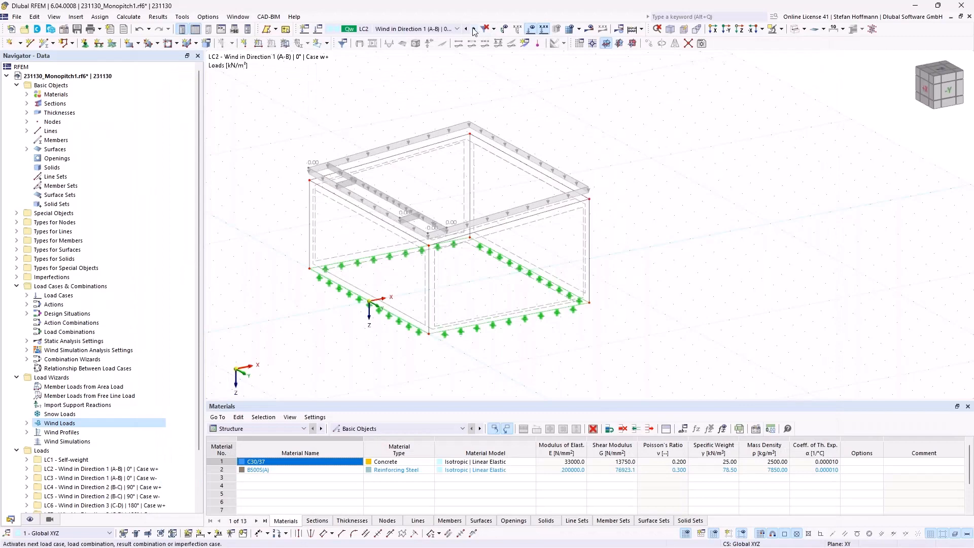
{"action": "middle_click_drag", "start_coordinate": [392, 237], "coordinate": [385, 258]}
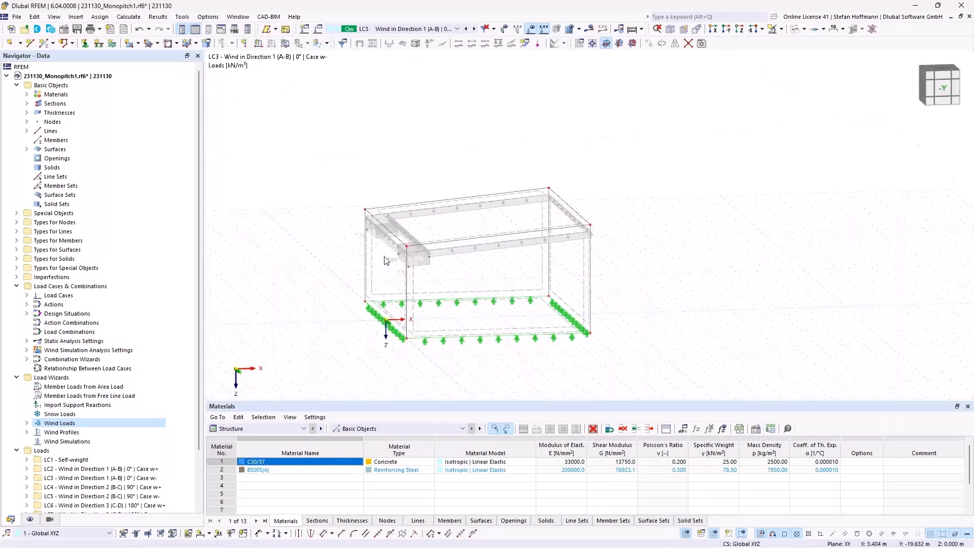
{"action": "scroll", "coordinate": [415, 254], "scroll_direction": "up", "scroll_amount": 4}
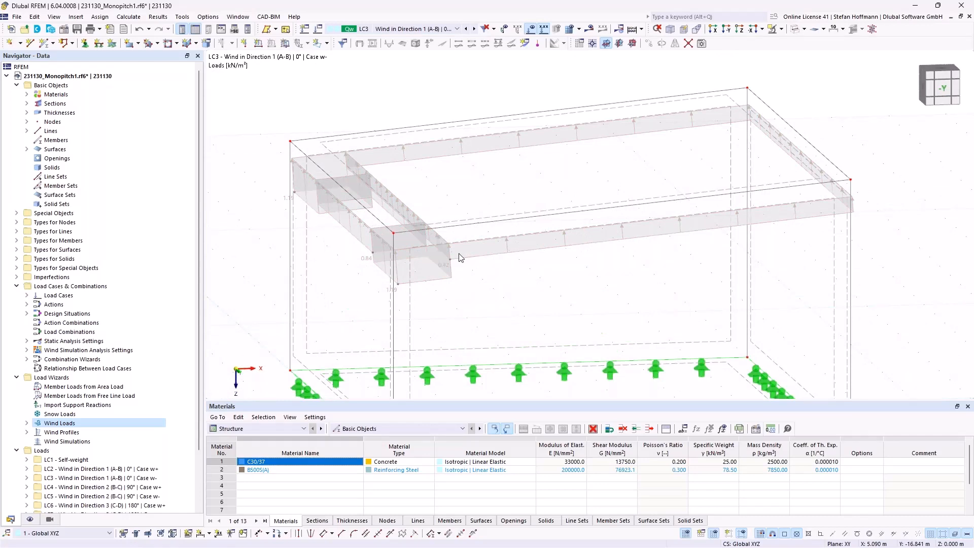
{"action": "scroll", "coordinate": [459, 257], "scroll_direction": "down", "scroll_amount": 4}
{"action": "middle_click_drag", "start_coordinate": [459, 257], "coordinate": [437, 302], "text": "ctrl"}
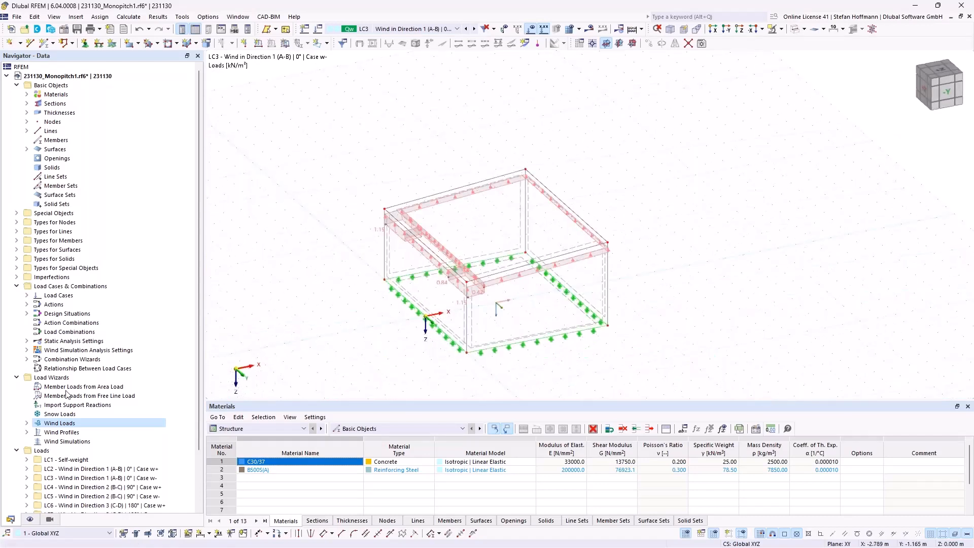
{"action": "left_click", "coordinate": [27, 423]}
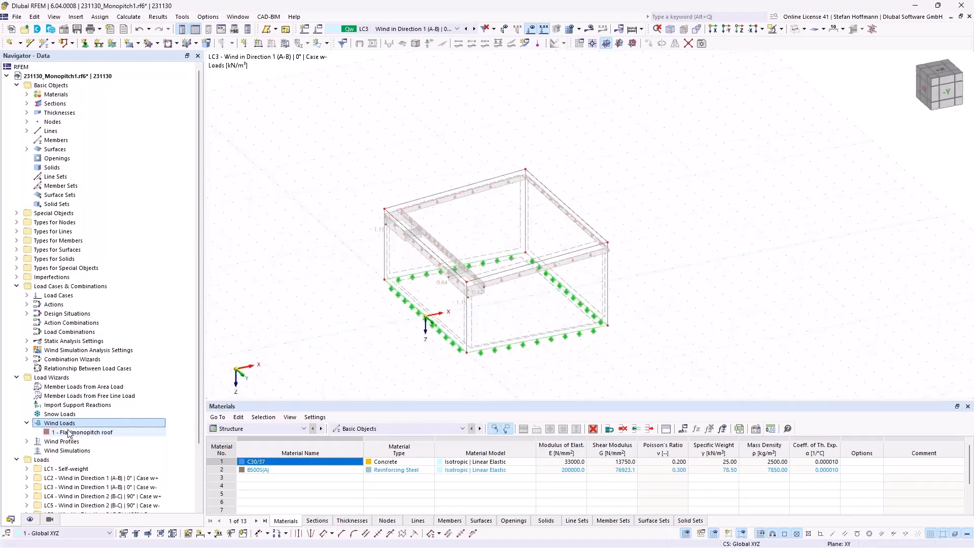
{"action": "left_click", "coordinate": [27, 422]}
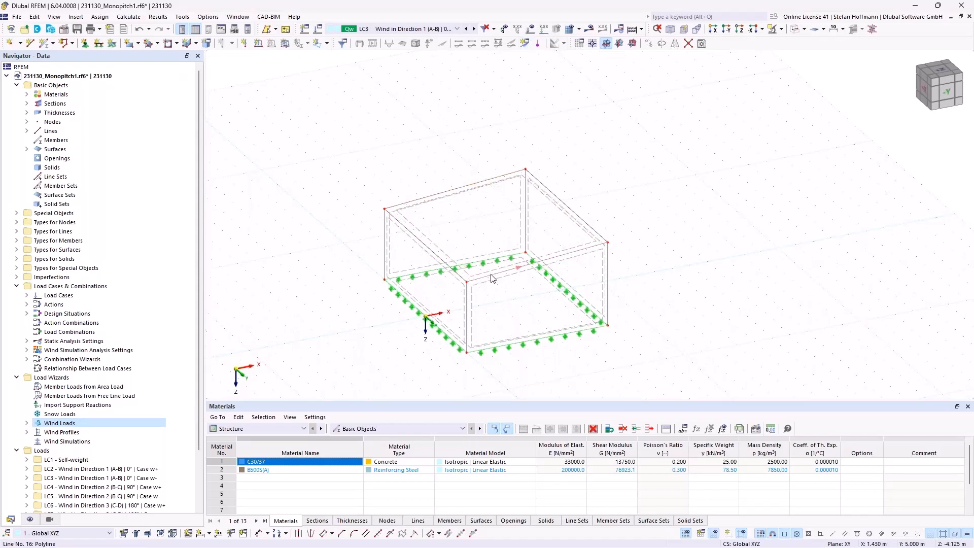
Reverse the orientation of line 13 and divide both sloping roof edges, lines 13 and 16, 94 cm from their starts in X projection.
{"action": "right_click", "coordinate": [444, 192]}
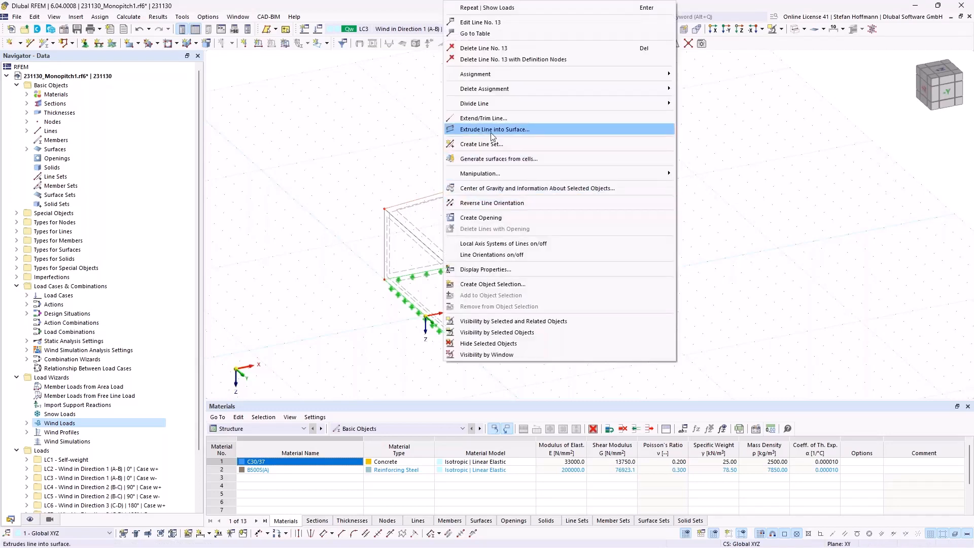
{"action": "left_click", "coordinate": [513, 202]}
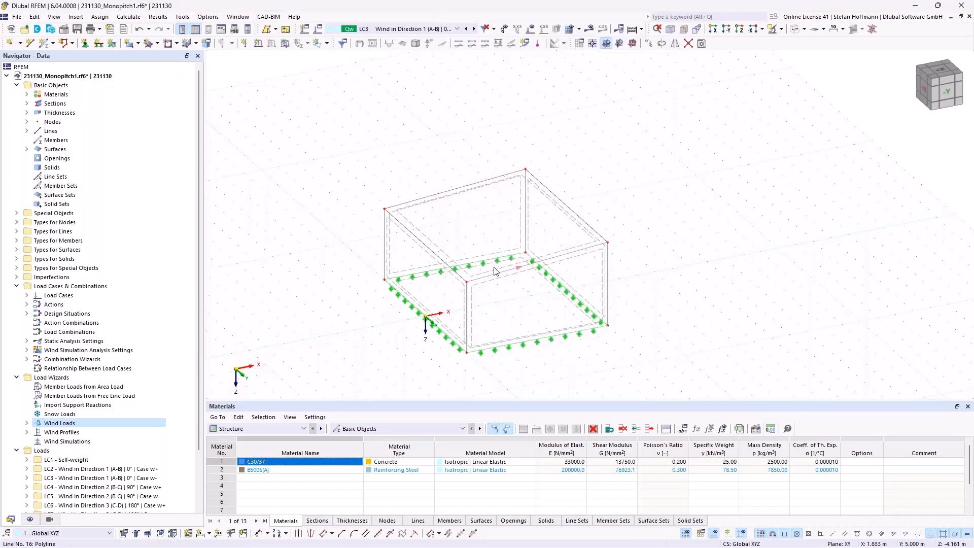
{"action": "right_click", "coordinate": [437, 197]}
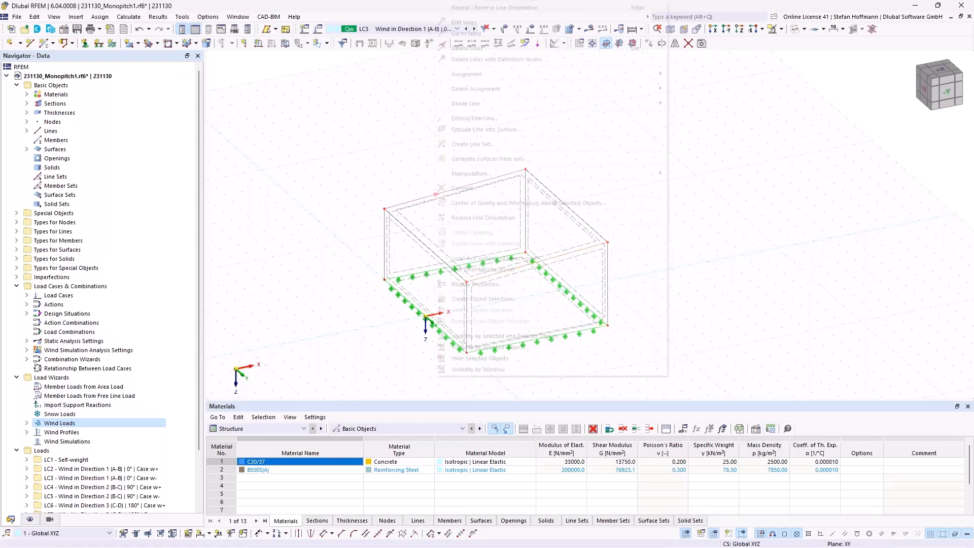
{"action": "mouse_move", "coordinate": [514, 104]}
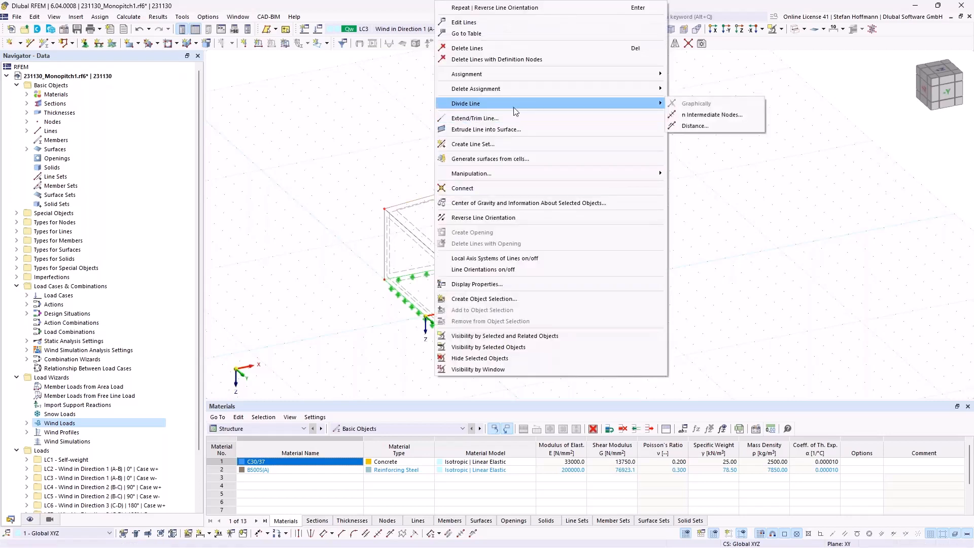
{"action": "left_click", "coordinate": [695, 125]}
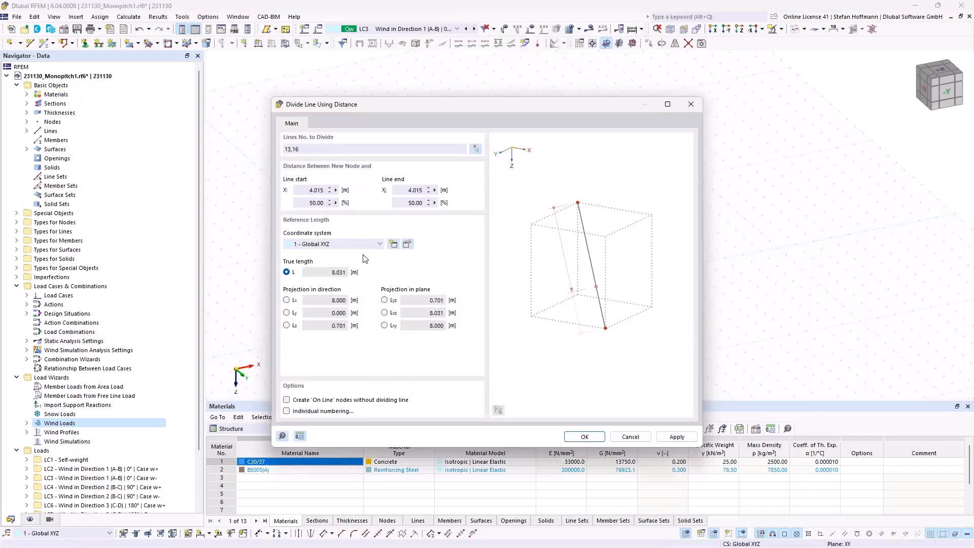
{"action": "double_click", "coordinate": [307, 189]}
{"action": "left_click", "coordinate": [287, 300]}
{"action": "left_click", "coordinate": [326, 191]}
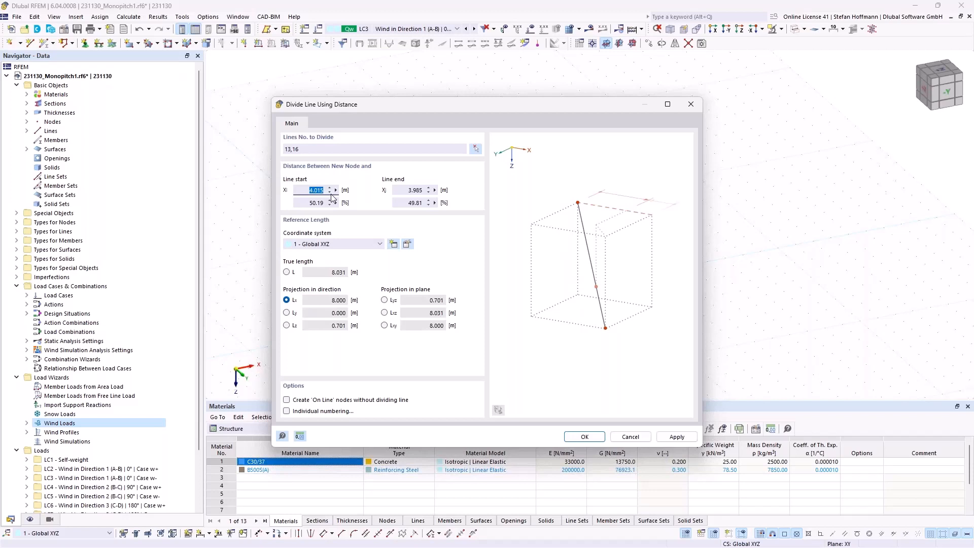
{"action": "type", "text": "94cm"}
{"action": "left_click", "coordinate": [312, 202]}
{"action": "left_click", "coordinate": [572, 436]}
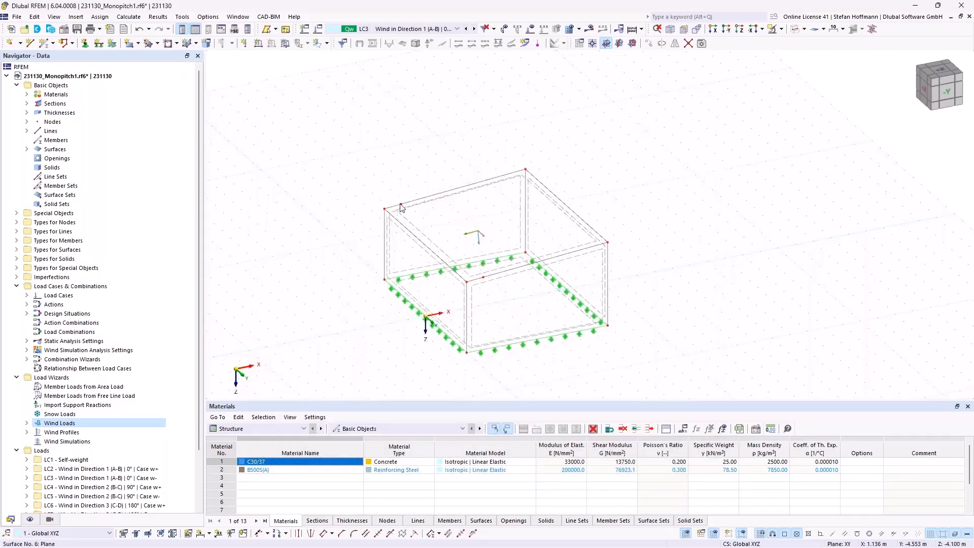
Draw a single line across the roof between the two new nodes, ignoring all assertion errors.
{"action": "mouse_move", "coordinate": [481, 252]}
{"action": "middle_mouse_down", "text": "ctrl"}
{"action": "mouse_move", "coordinate": [443, 259]}
{"action": "mouse_move", "coordinate": [482, 252]}
{"action": "middle_mouse_up", "text": "ctrl"}
{"action": "scroll", "coordinate": [449, 257], "scroll_direction": "up", "scroll_amount": 4}
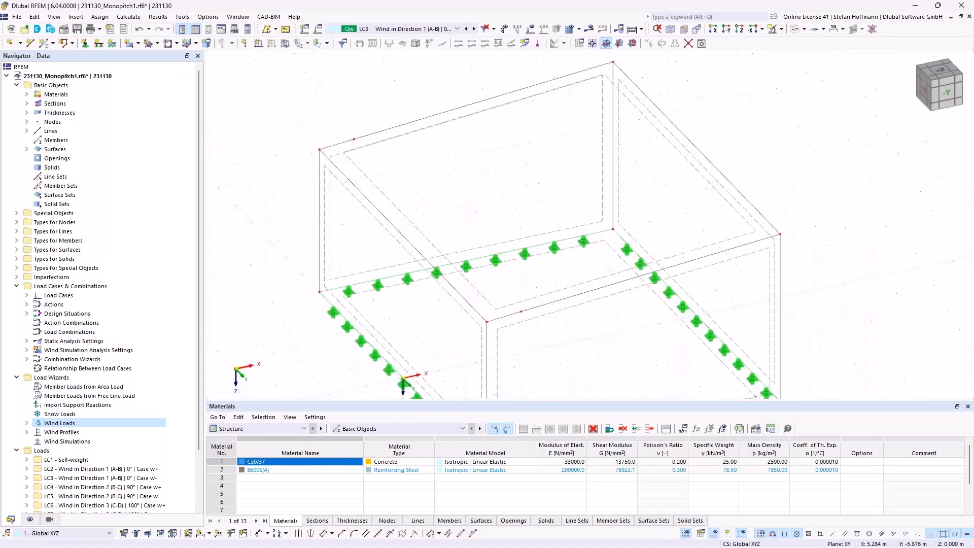
{"action": "left_click", "coordinate": [29, 45]}
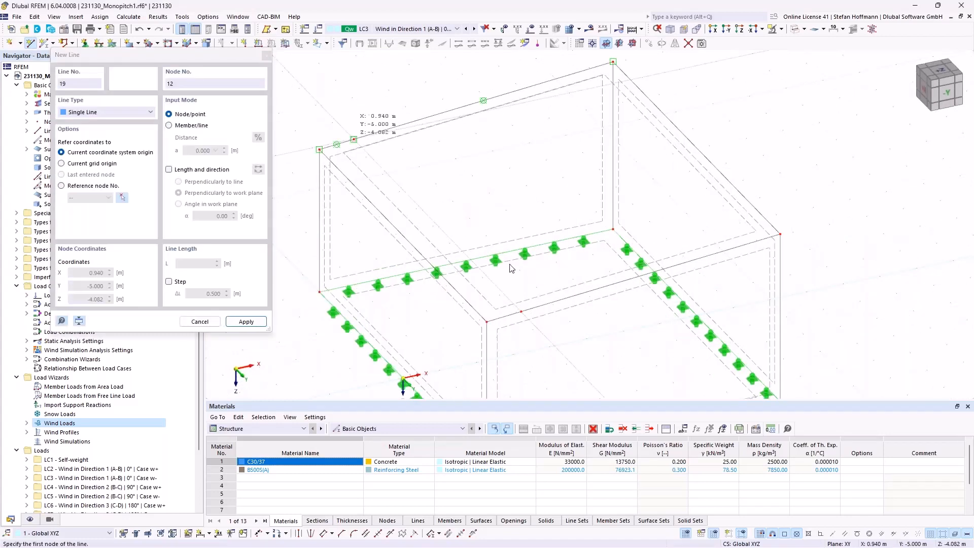
{"action": "left_click", "coordinate": [354, 139]}
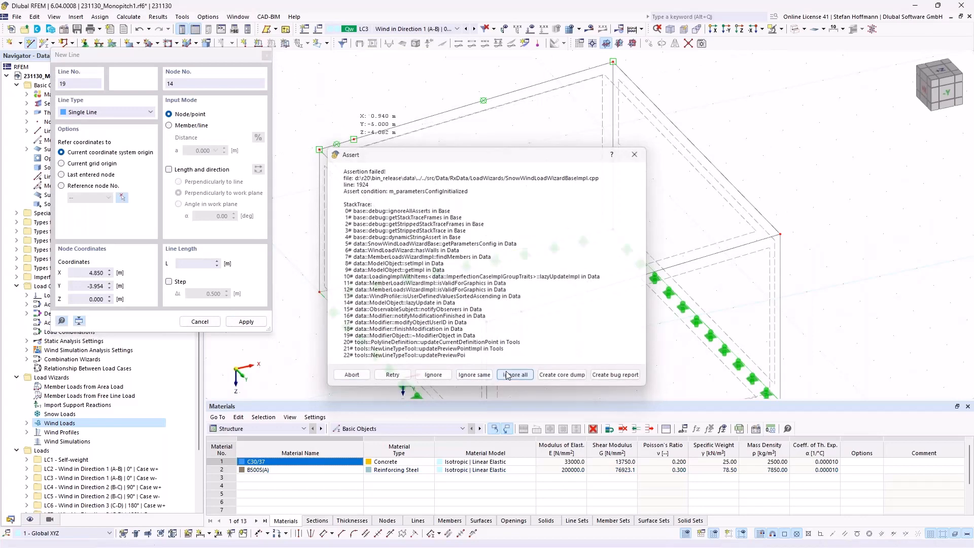
{"action": "left_click", "coordinate": [514, 377]}
{"action": "left_click", "coordinate": [520, 311]}
{"action": "key", "text": "Escape"}
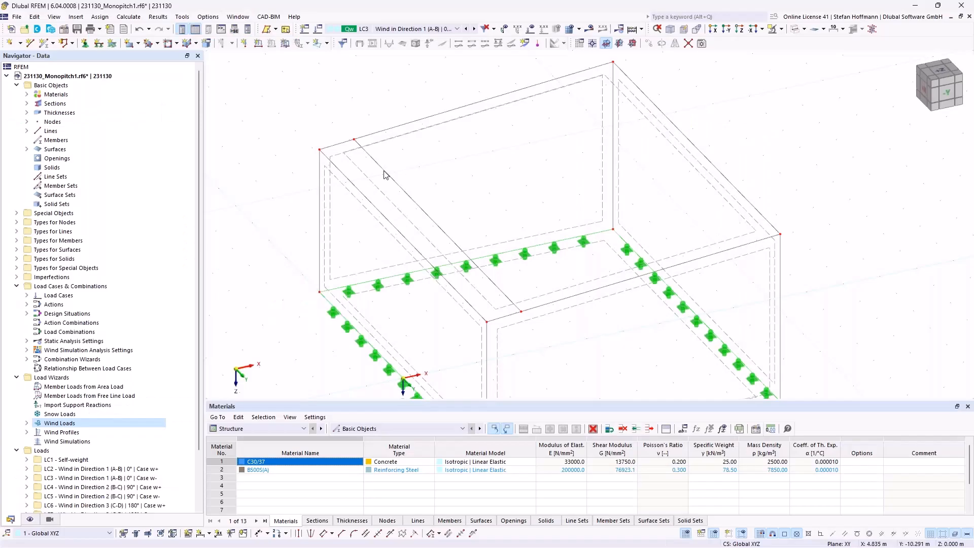
Divide the new roof line at a distance of 2.35 m from its start.
{"action": "right_click", "coordinate": [382, 173]}
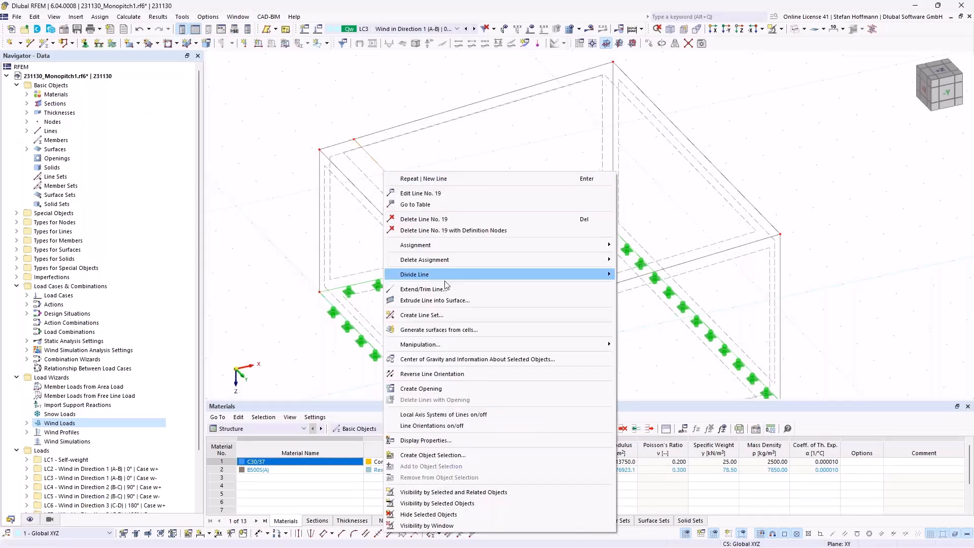
{"action": "mouse_move", "coordinate": [457, 277]}
{"action": "left_click", "coordinate": [649, 296]}
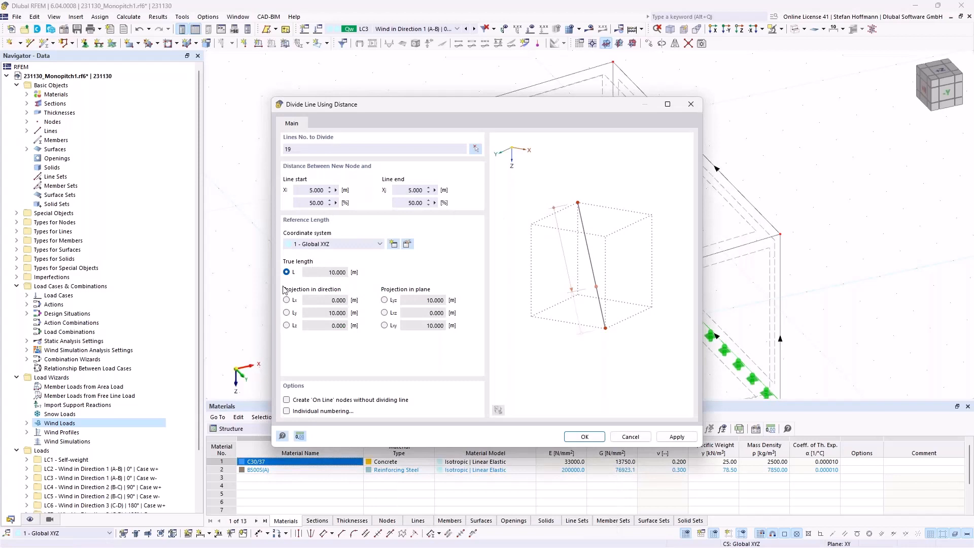
{"action": "left_click", "coordinate": [331, 192]}
{"action": "type", "text": "2,35"}
{"action": "left_click", "coordinate": [415, 193]}
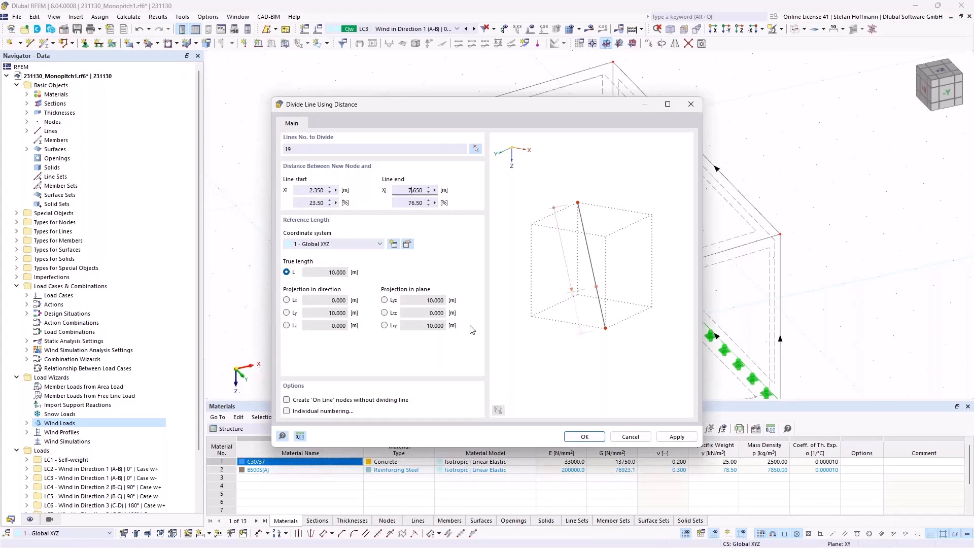
{"action": "left_click", "coordinate": [589, 436]}
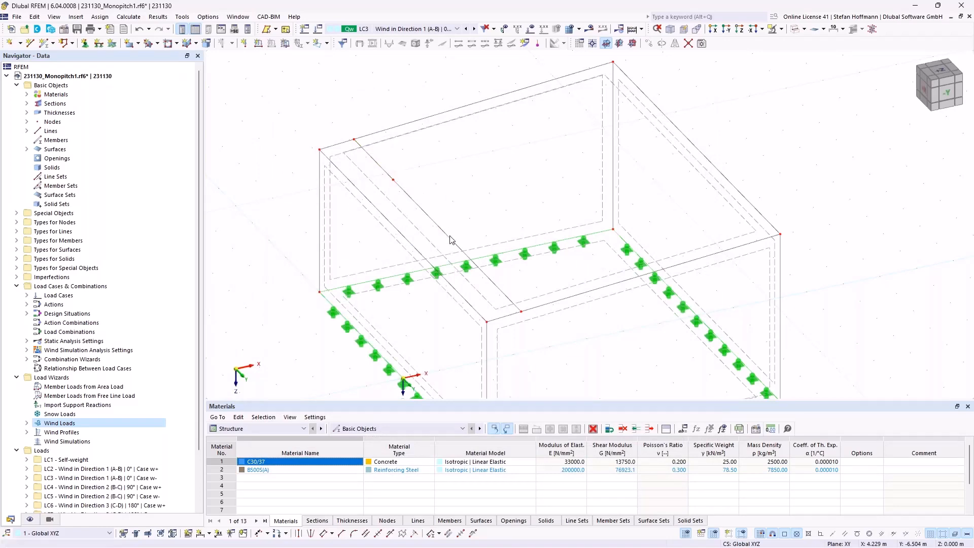
Divide the longer remaining segment, line 20, at a distance of 2.35 m from its end.
{"action": "right_click", "coordinate": [451, 239]}
{"action": "mouse_move", "coordinate": [557, 100]}
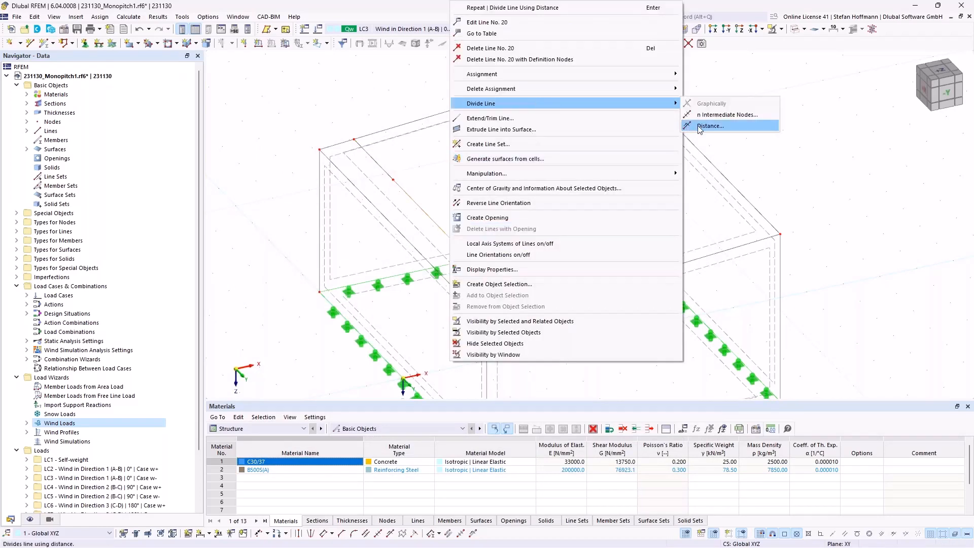
{"action": "left_click", "coordinate": [725, 127]}
{"action": "left_click", "coordinate": [428, 216]}
{"action": "double_click", "coordinate": [419, 190]}
{"action": "type", "text": "2"}
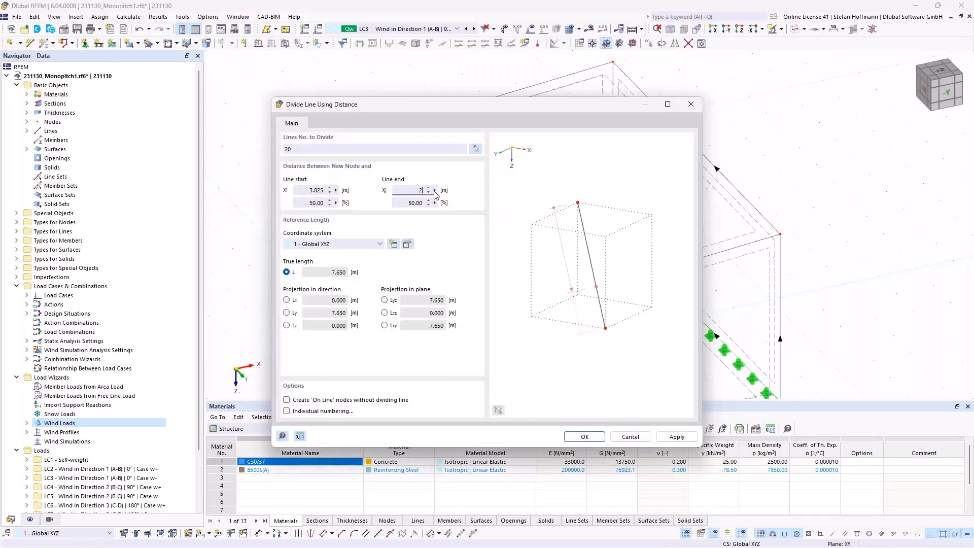
{"action": "type", "text": ",35"}
{"action": "left_click", "coordinate": [584, 436]}
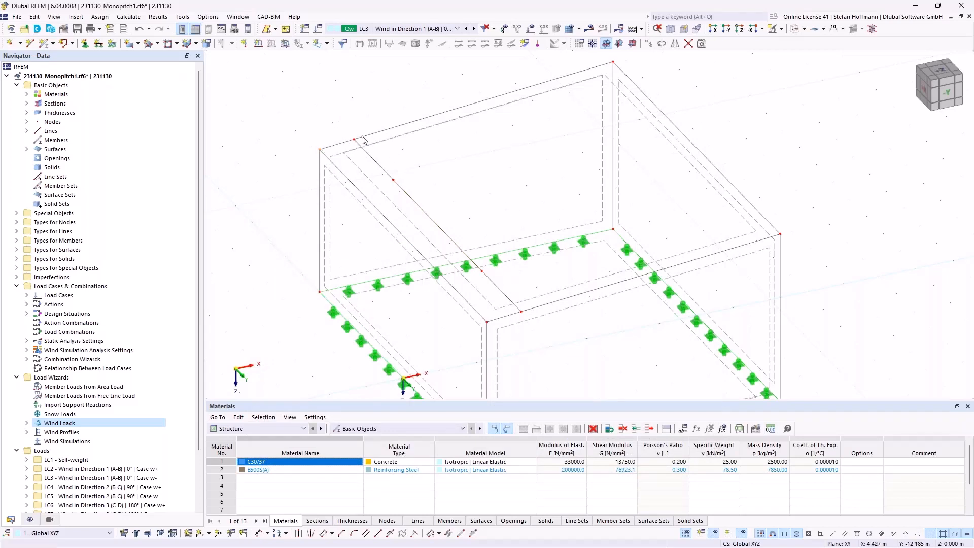
Copy the far corner node of the lower roof edge 2.35 m along that edge.
{"action": "left_click_drag", "start_coordinate": [354, 139], "coordinate": [395, 180], "text": "ctrl"}
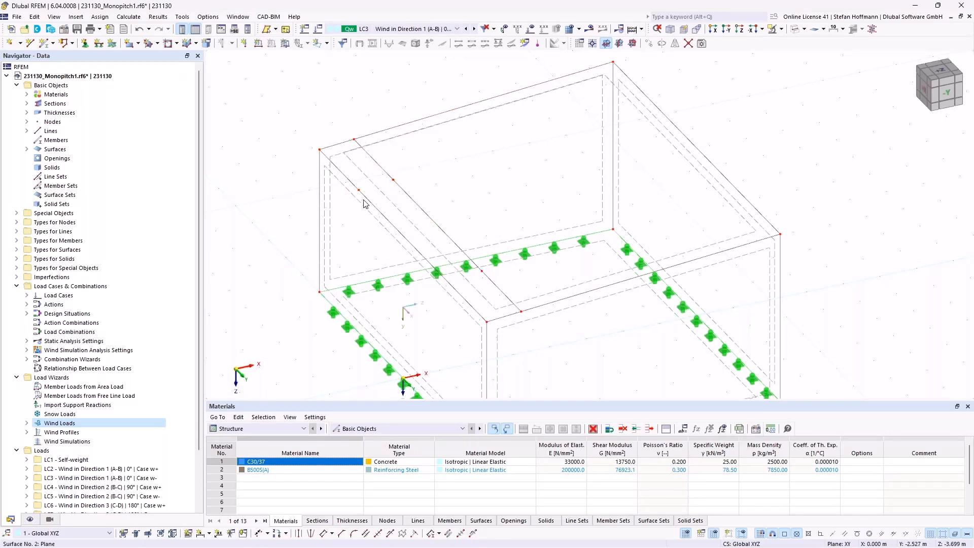
{"action": "left_click", "coordinate": [31, 43]}
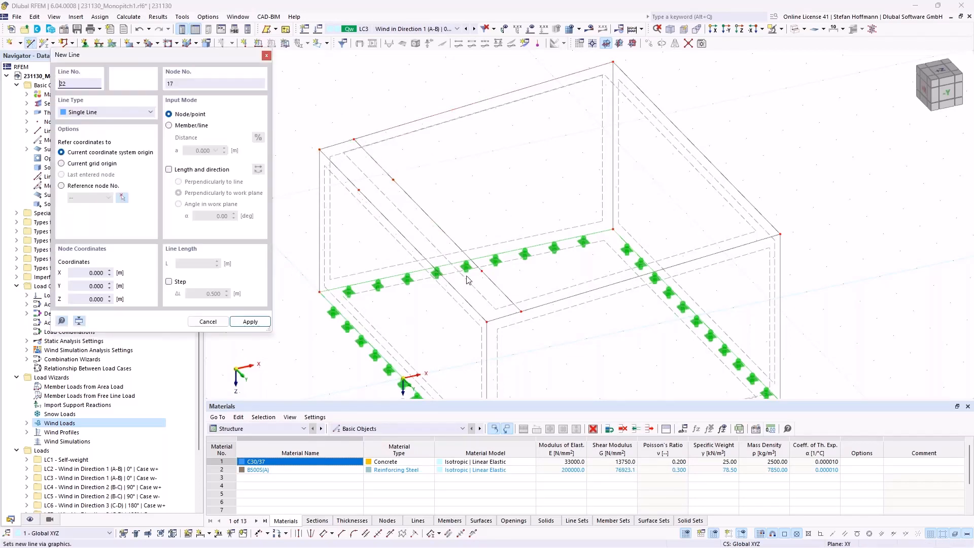
{"action": "left_click", "coordinate": [481, 271]}
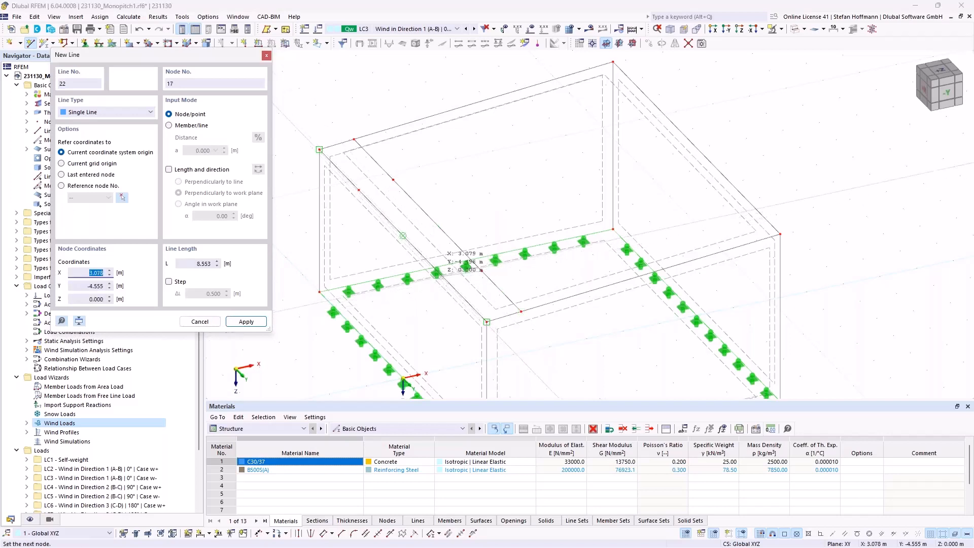
{"action": "key", "text": "Escape"}
{"action": "key", "text": "Escape"}
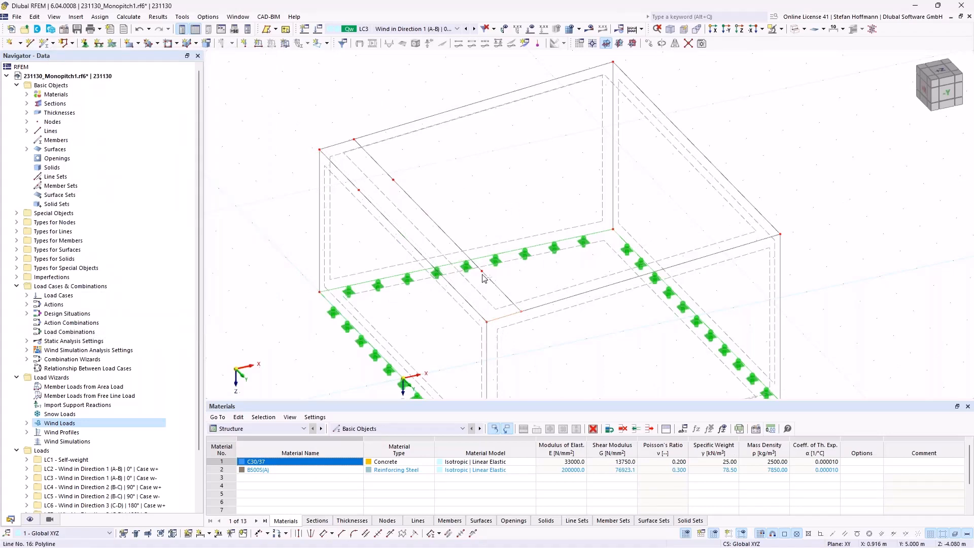
Copy the short sloping edge segments from both roof corners to the nodes 2.35 m inward, splitting the edge strip into three zones.
{"action": "left_click_drag", "start_coordinate": [521, 311], "coordinate": [481, 271], "text": "ctrl"}
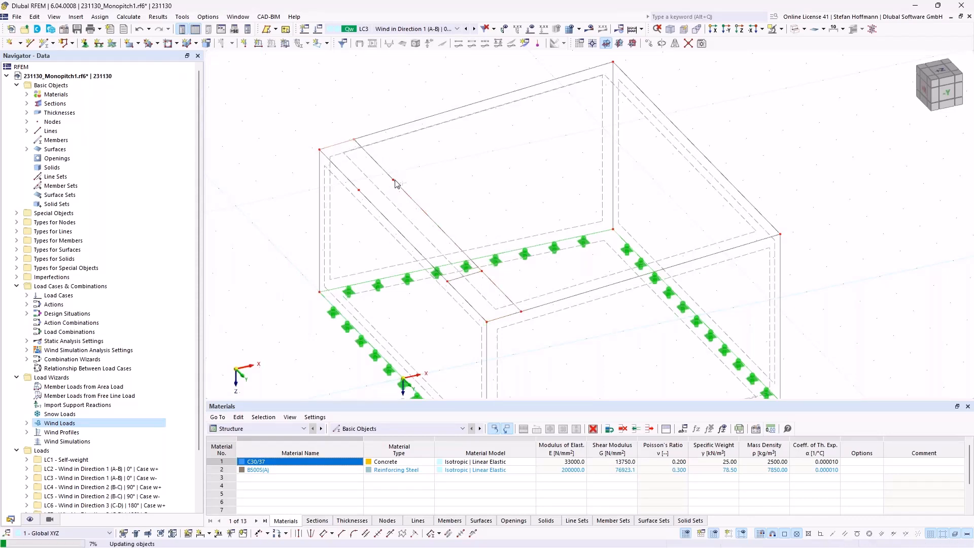
{"action": "left_click_drag", "start_coordinate": [354, 139], "coordinate": [391, 180], "text": "ctrl"}
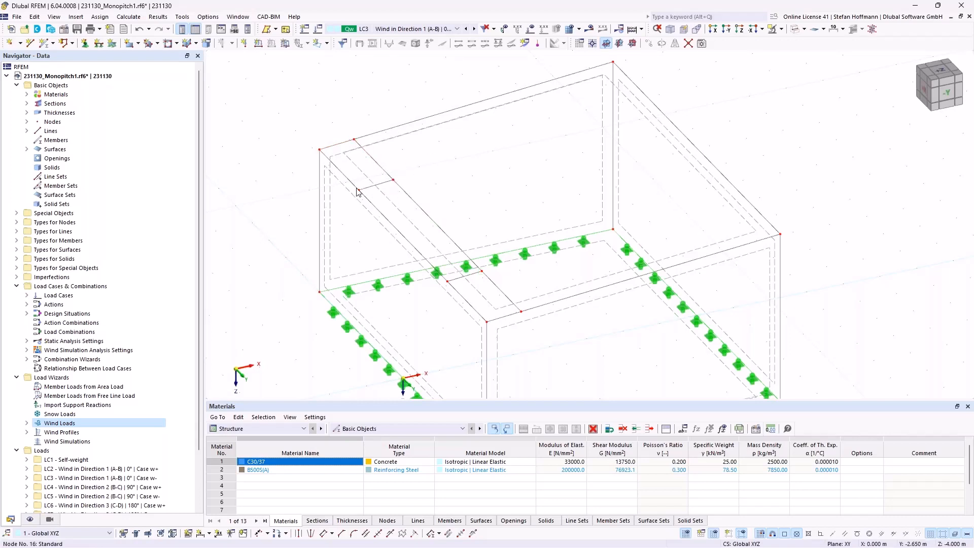
Check the Auto connect lines/members setting in the program options.
{"action": "left_click", "coordinate": [208, 17]}
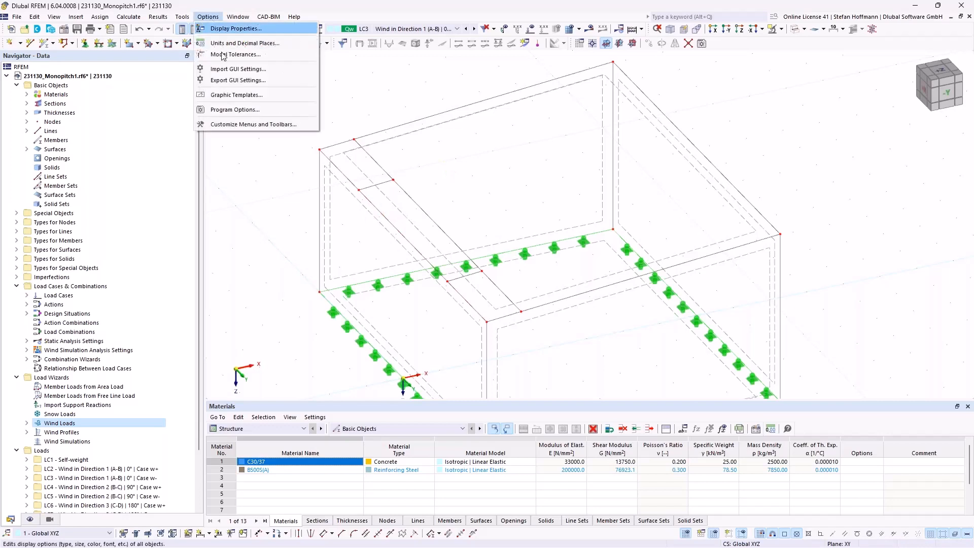
{"action": "left_click", "coordinate": [234, 29]}
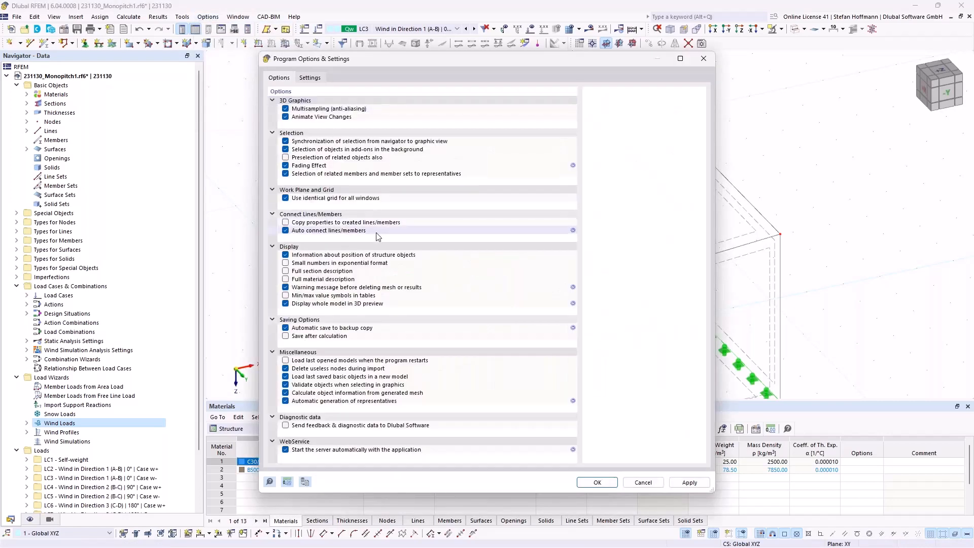
{"action": "left_click", "coordinate": [378, 233]}
{"action": "key", "text": "Return"}
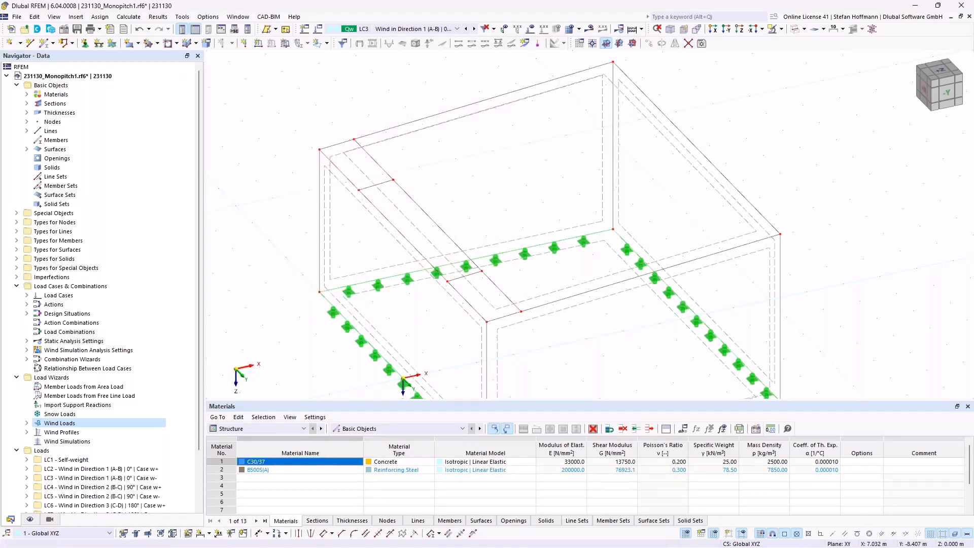
Divide roof surface 6 with its intersecting lines.
{"action": "middle_click_drag", "start_coordinate": [512, 167], "coordinate": [409, 193], "text": "ctrl"}
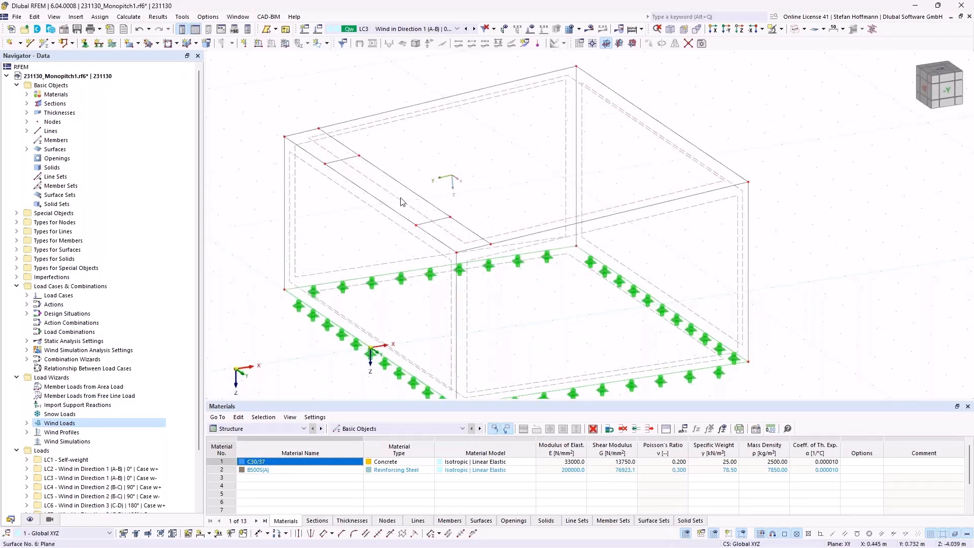
{"action": "right_click", "coordinate": [401, 202]}
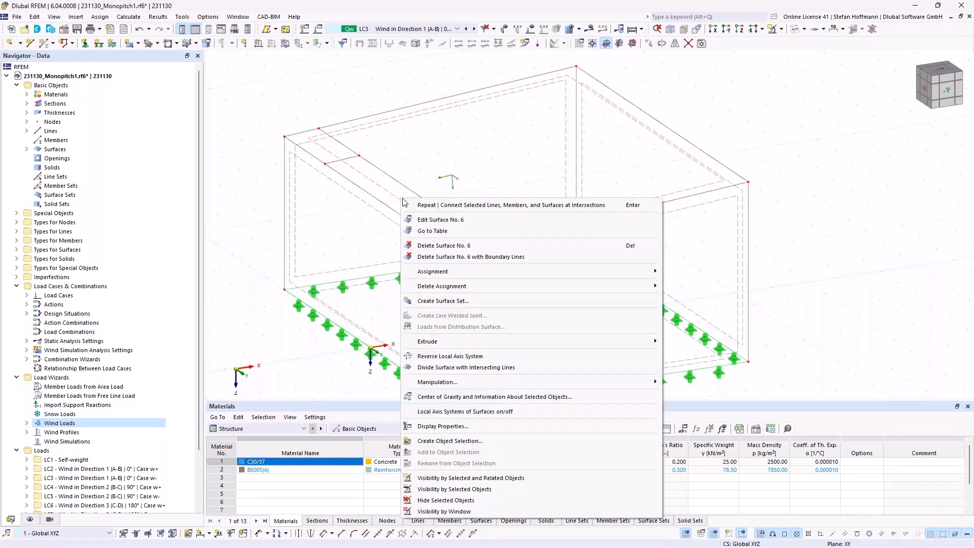
{"action": "left_click", "coordinate": [466, 367]}
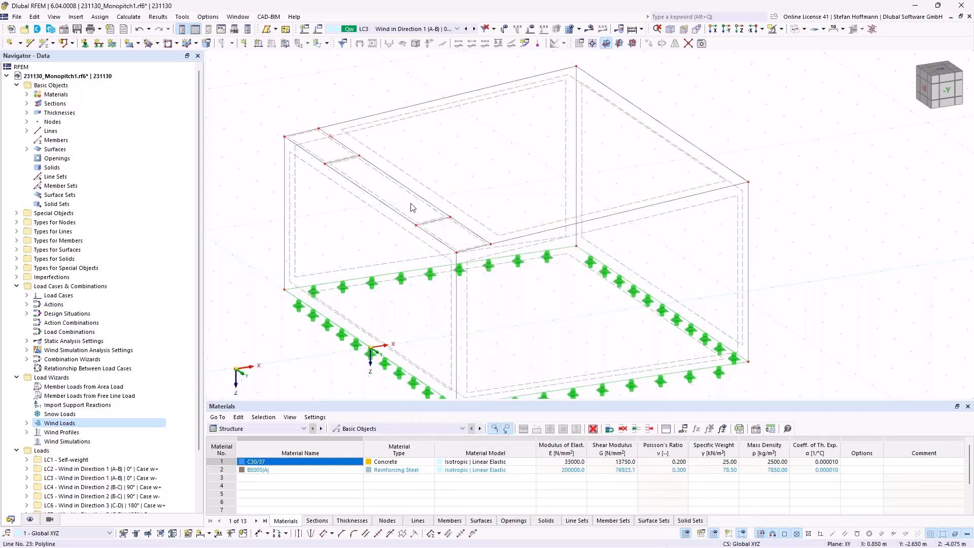
Switch the model to solid surface display and examine the divided roof from several angles.
{"action": "mouse_move", "coordinate": [469, 152]}
{"action": "middle_mouse_down", "text": "ctrl"}
{"action": "mouse_move", "coordinate": [421, 189]}
{"action": "mouse_move", "coordinate": [462, 162]}
{"action": "middle_mouse_up", "text": "ctrl"}
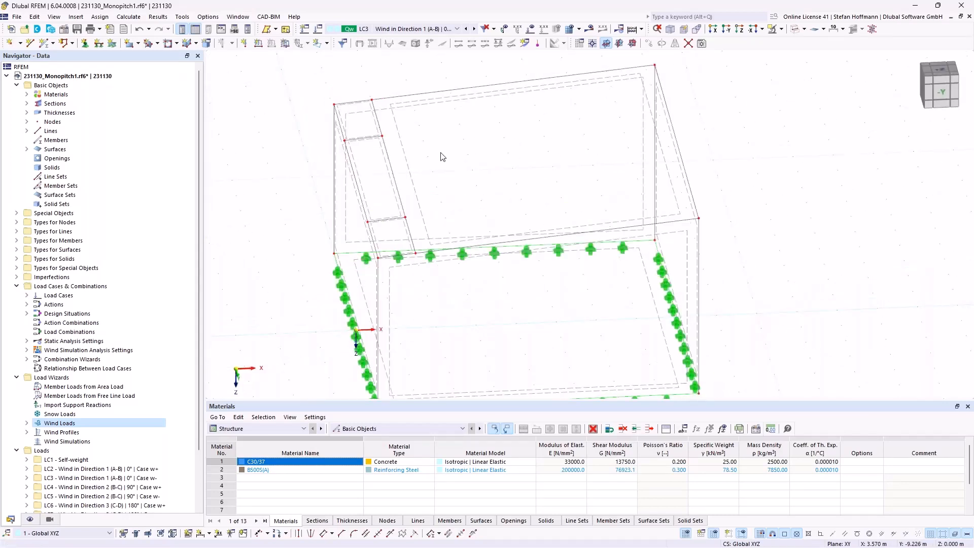
{"action": "middle_click_drag", "start_coordinate": [393, 234], "coordinate": [450, 218], "text": "ctrl"}
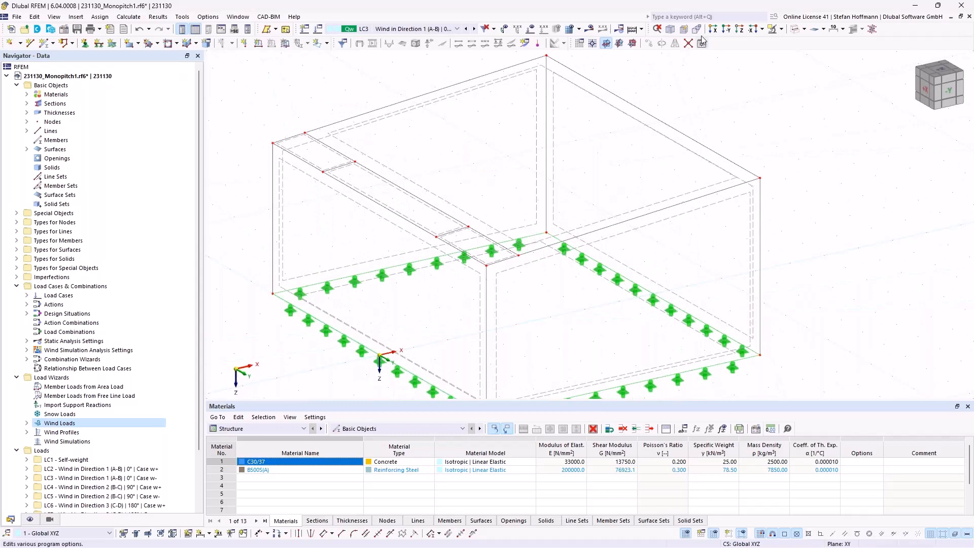
{"action": "left_click", "coordinate": [793, 29]}
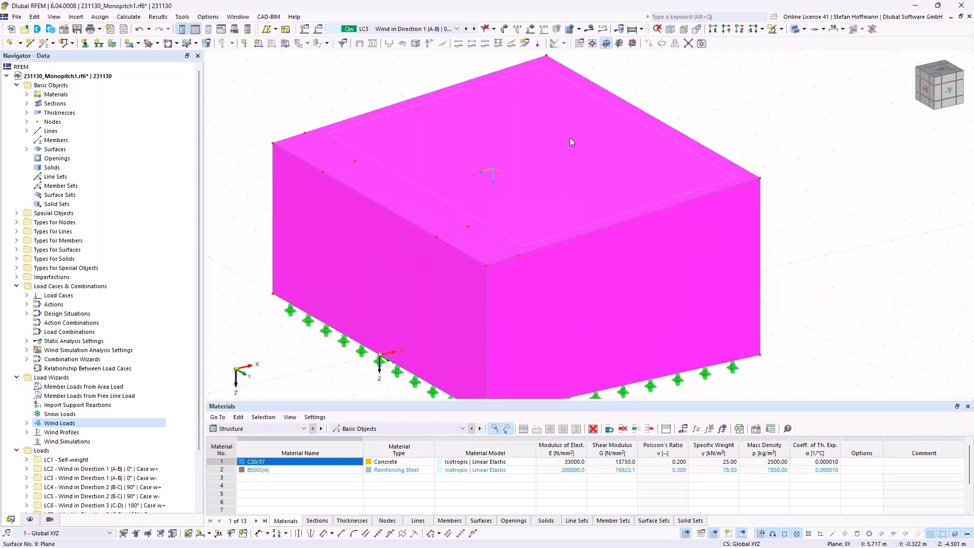
{"action": "scroll", "coordinate": [566, 162], "scroll_direction": "down", "scroll_amount": 2}
{"action": "middle_click_drag", "start_coordinate": [568, 163], "coordinate": [494, 217], "text": "ctrl"}
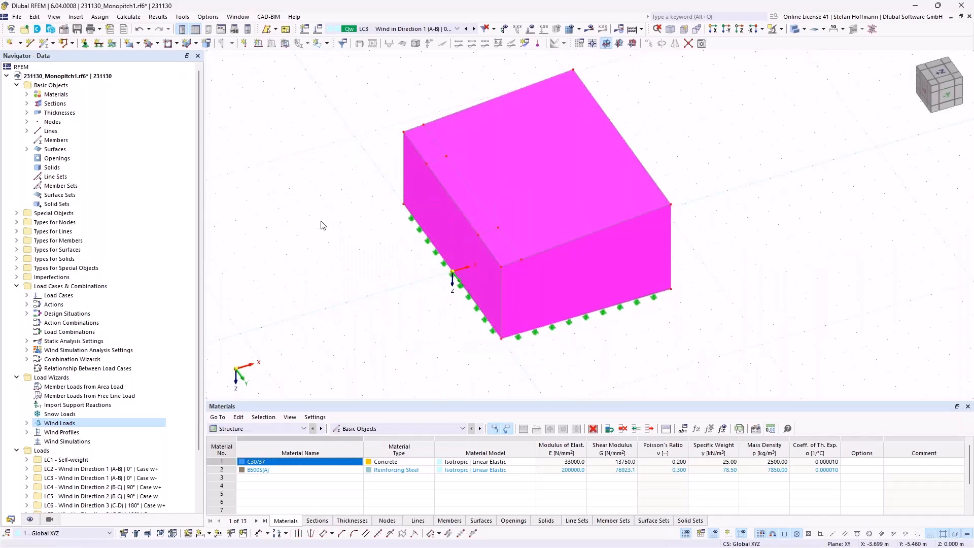
Turn off optimized member topology, terrain, surface thickness consideration and RWIND silent mode in the mesh settings for wind simulation.
{"action": "left_click", "coordinate": [138, 18]}
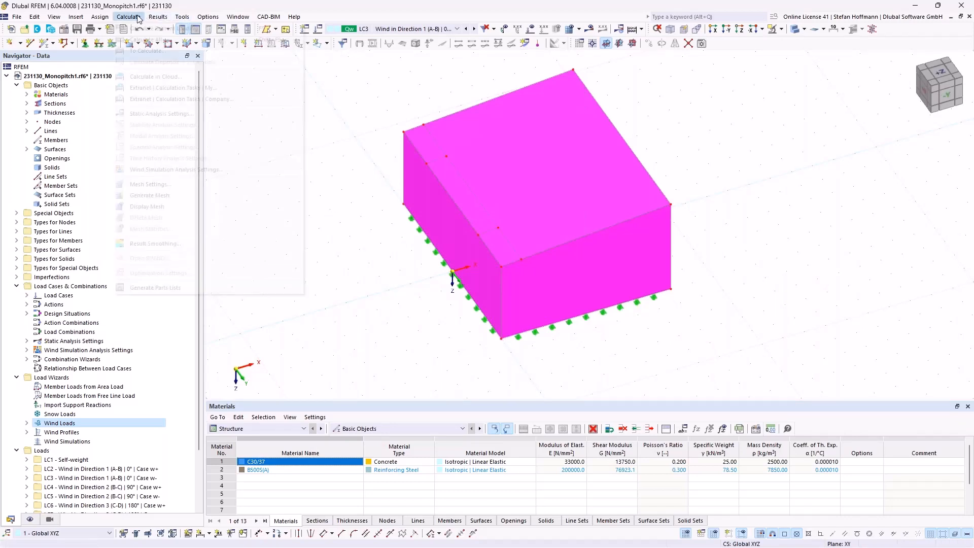
{"action": "left_click", "coordinate": [163, 186]}
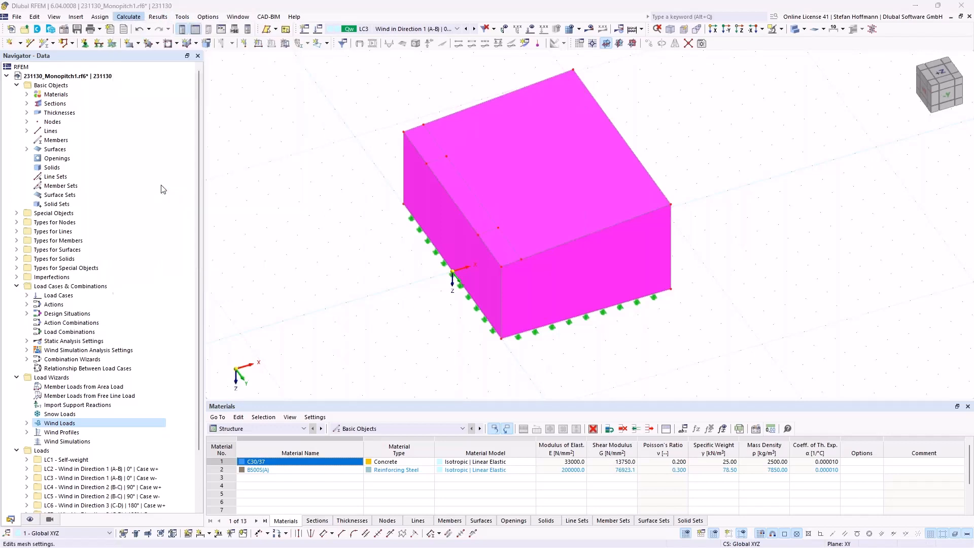
{"action": "left_click", "coordinate": [566, 102]}
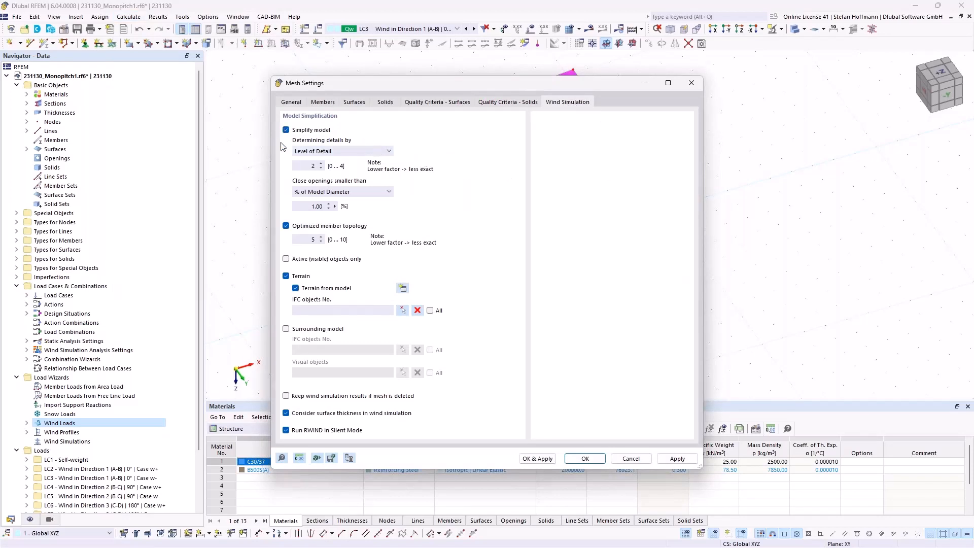
{"action": "double_click", "coordinate": [318, 169]}
{"action": "left_click", "coordinate": [286, 226]}
{"action": "left_click", "coordinate": [299, 276]}
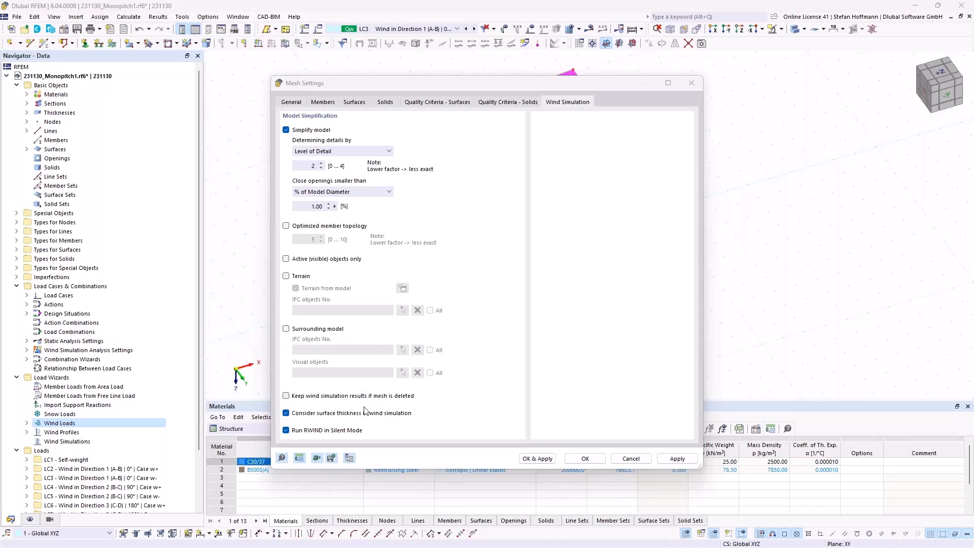
{"action": "left_click", "coordinate": [332, 416]}
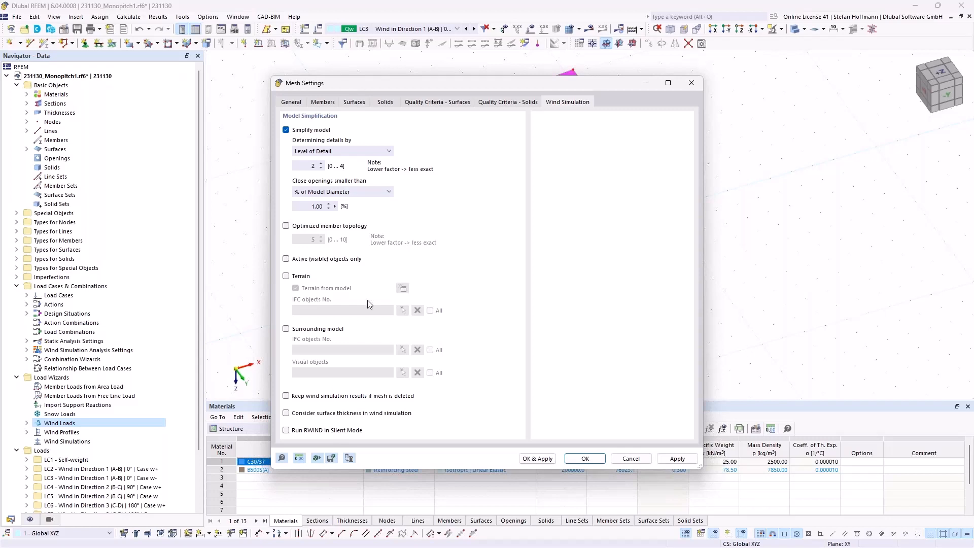
{"action": "left_click", "coordinate": [584, 458]}
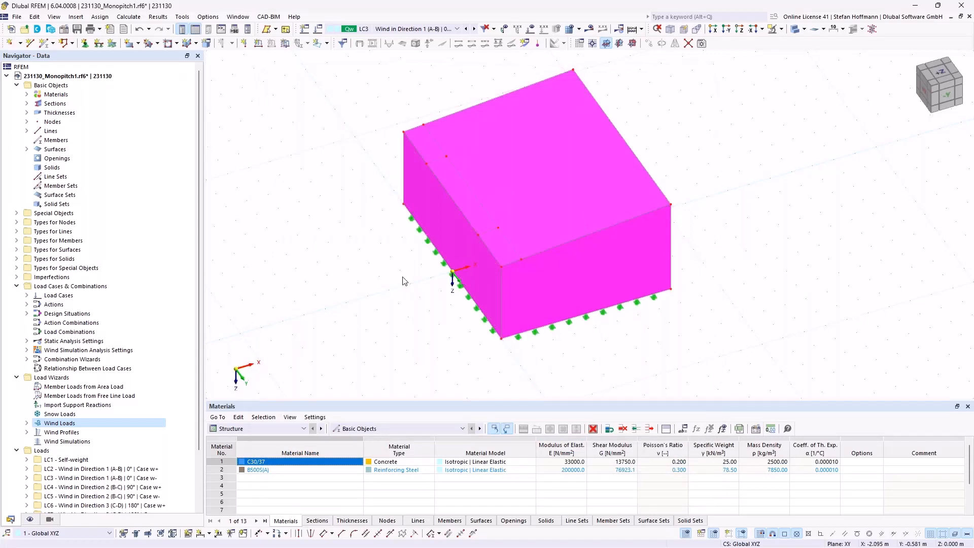
Create load case LC10 in the Wind action category with Wind Simulation as its analysis type.
{"action": "middle_click_drag", "start_coordinate": [383, 286], "coordinate": [352, 308]}
{"action": "middle_click_drag", "start_coordinate": [352, 308], "coordinate": [363, 261], "text": "ctrl"}
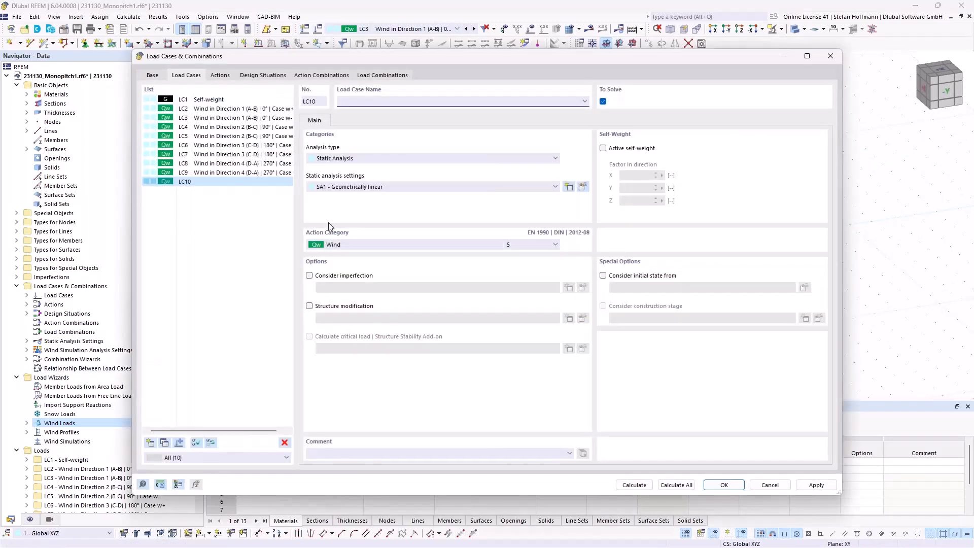
{"action": "left_click", "coordinate": [358, 158]}
{"action": "left_click", "coordinate": [354, 173]}
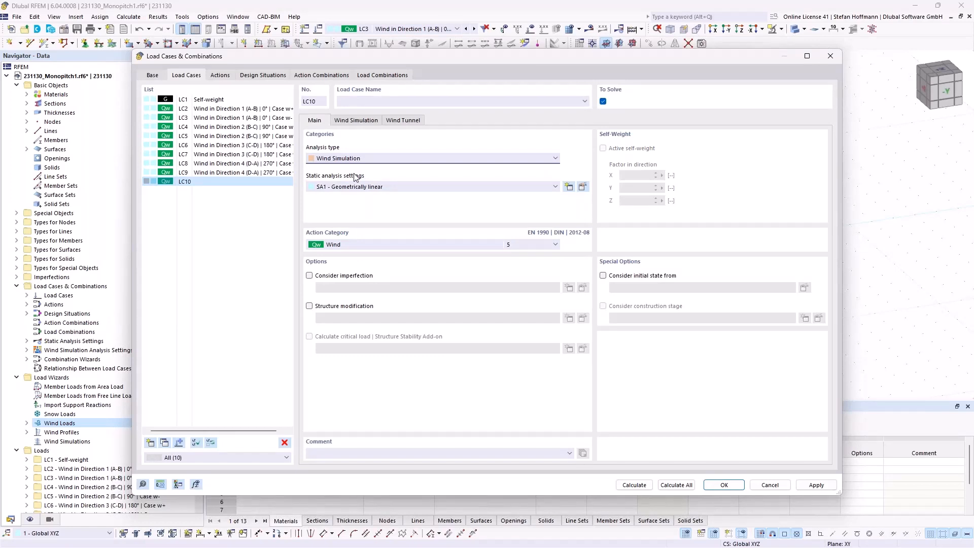
Edit LC10's EN 1991 wind profile and take its location data from the wind load map by picking Leipzig, Germany.
{"action": "left_click", "coordinate": [371, 124]}
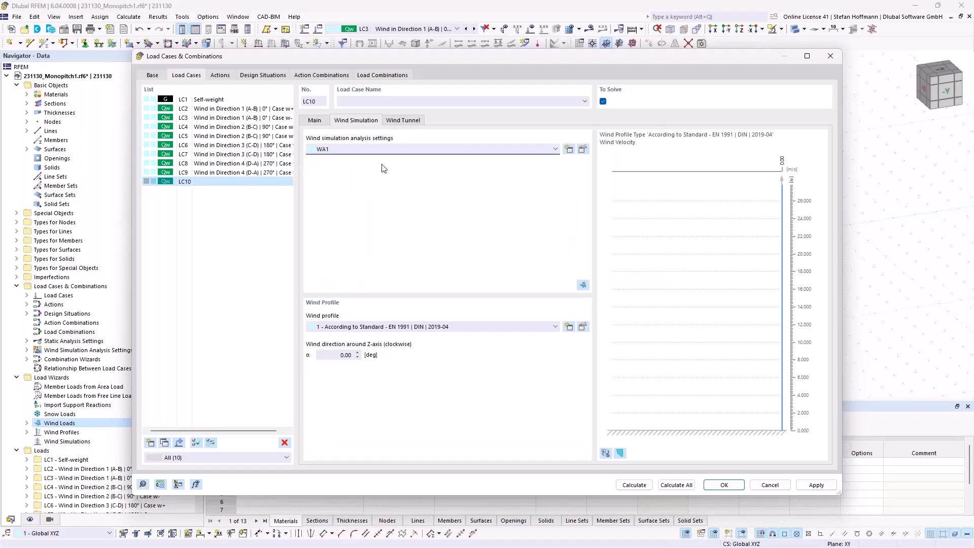
{"action": "left_click", "coordinate": [583, 328]}
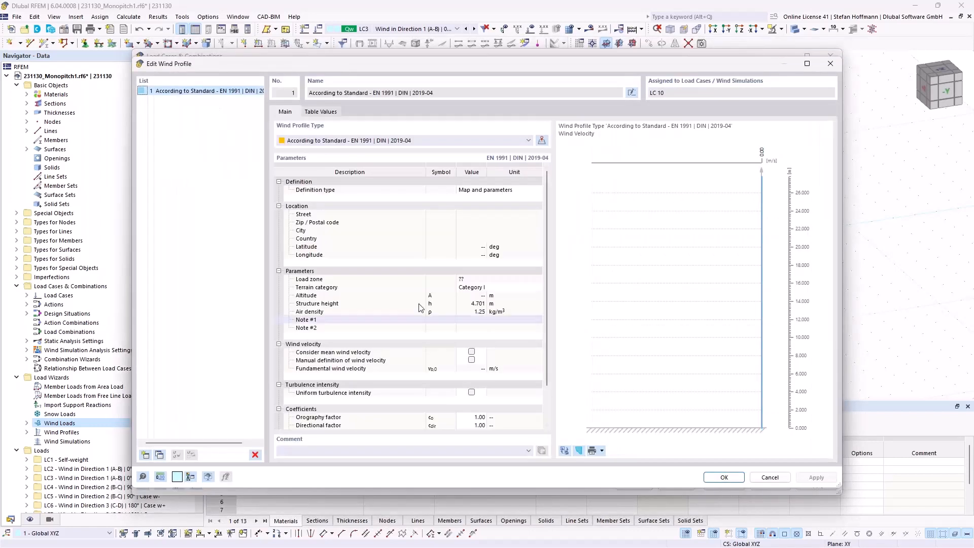
{"action": "left_click", "coordinate": [542, 140]}
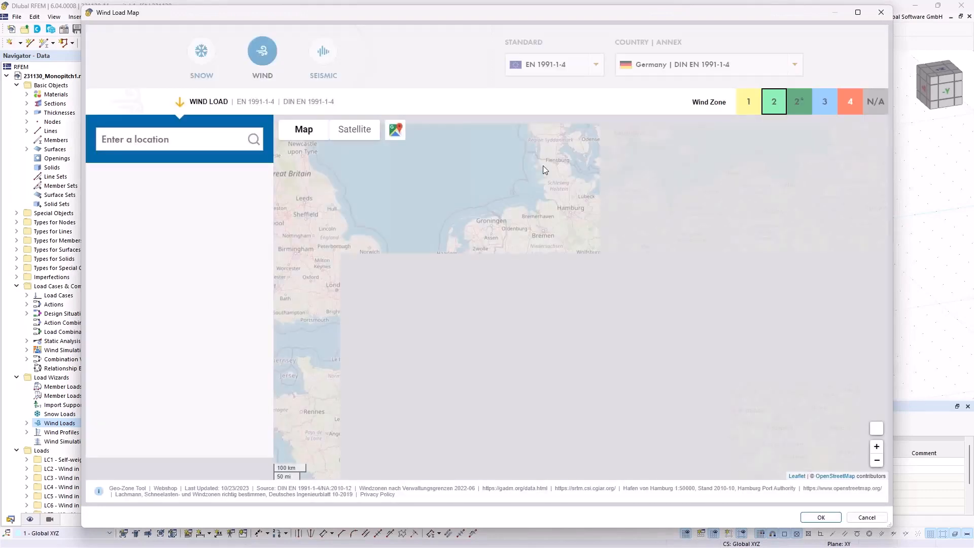
{"action": "left_click", "coordinate": [626, 295]}
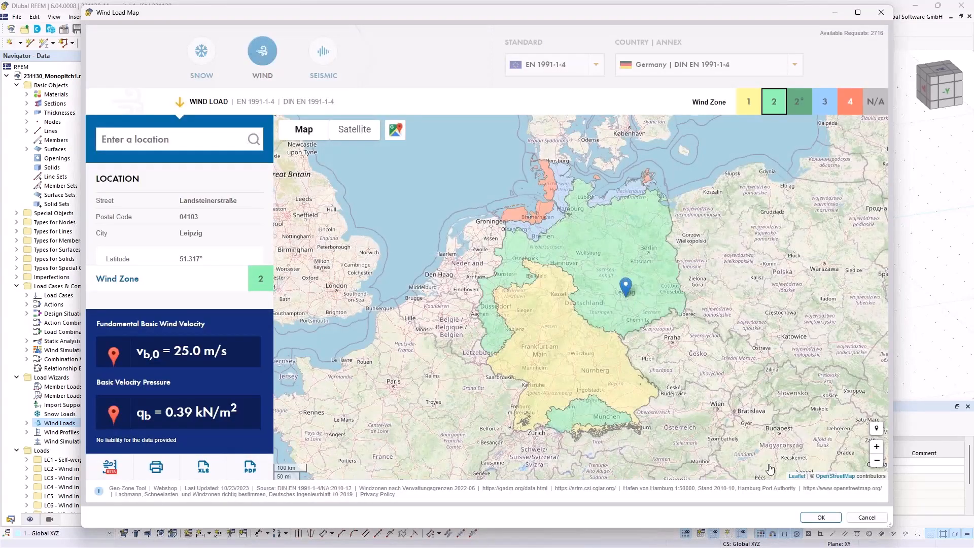
{"action": "left_click", "coordinate": [820, 517]}
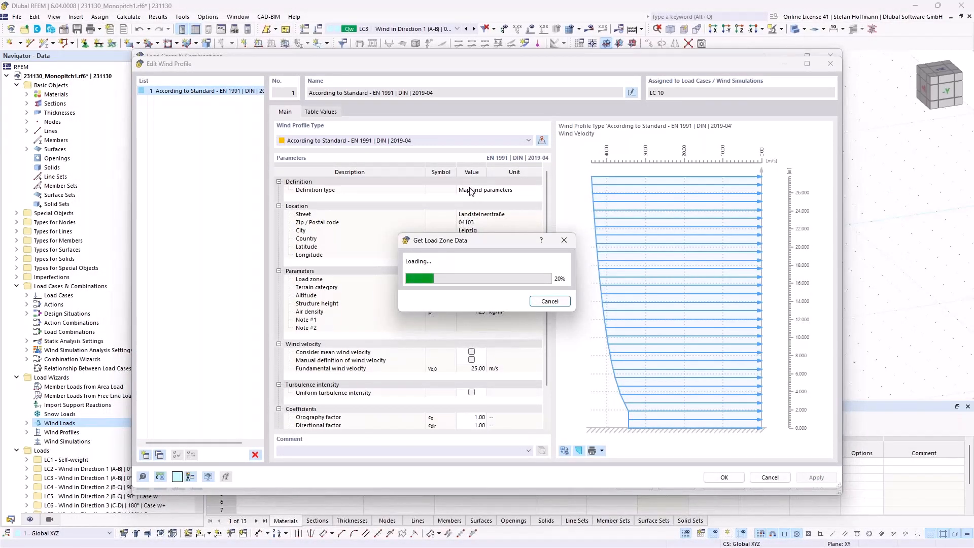
Set the wind profile's terrain category to Category II.
{"action": "left_click", "coordinate": [476, 287]}
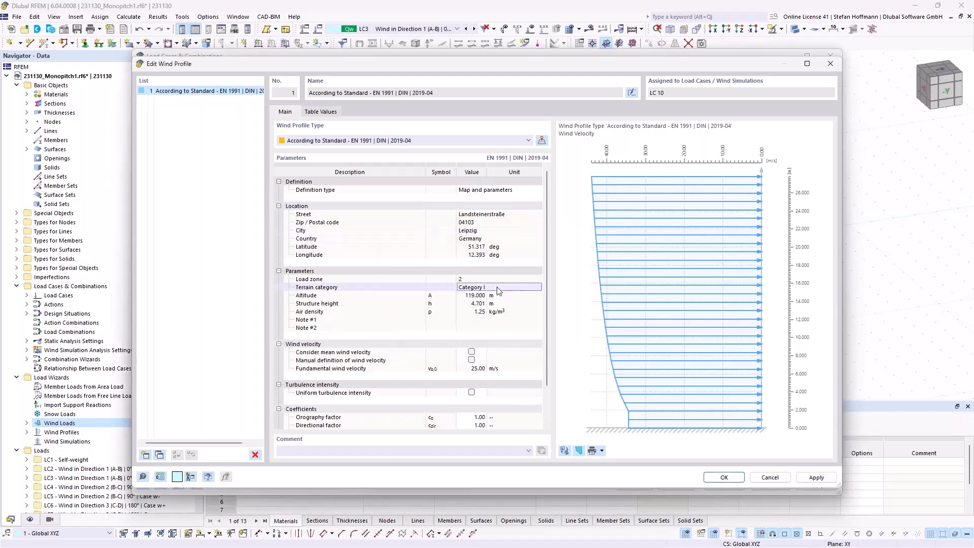
{"action": "left_click", "coordinate": [477, 287]}
{"action": "left_click", "coordinate": [478, 292]}
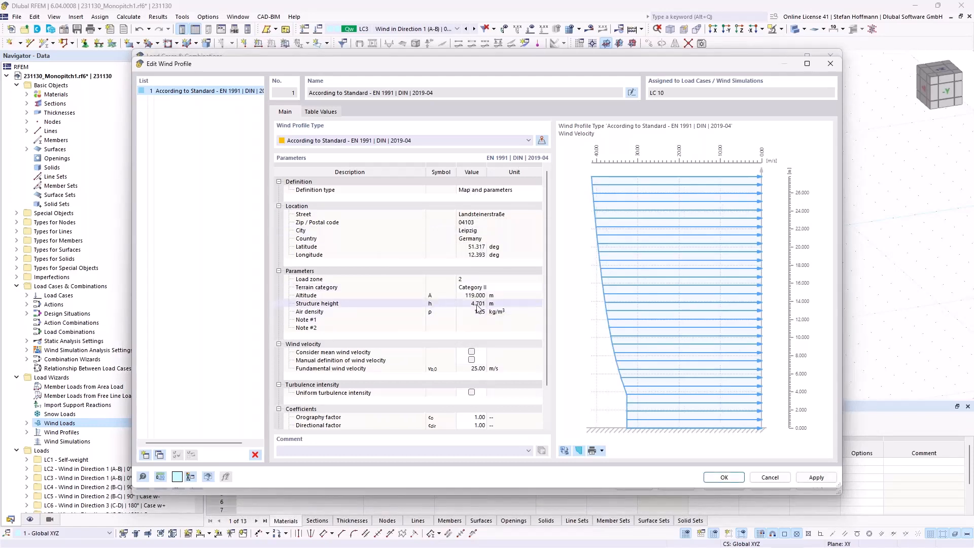
Review the wind profile's parameters, its velocity and turbulence intensity diagrams and its table values, and accept the profile.
{"action": "left_click", "coordinate": [480, 304]}
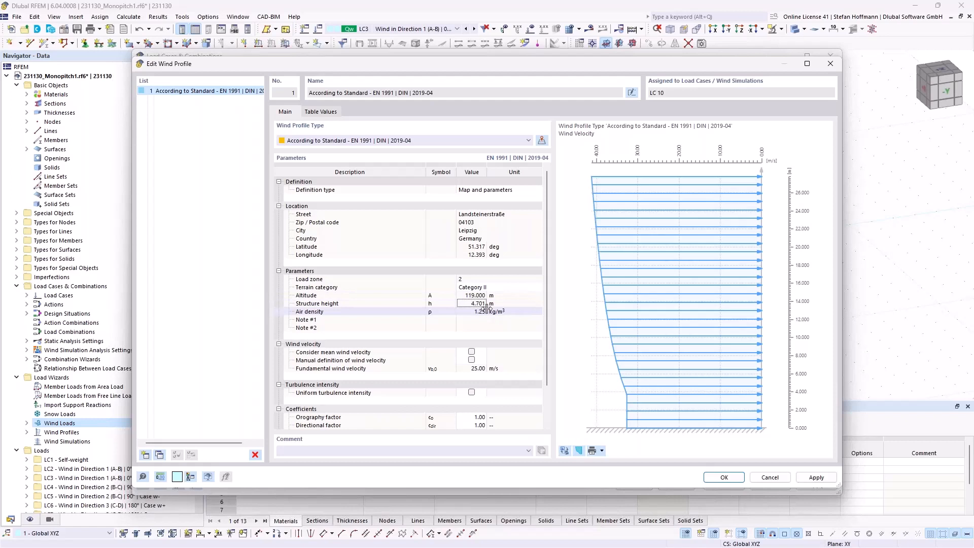
{"action": "scroll", "coordinate": [484, 307], "scroll_direction": "down", "scroll_amount": 2}
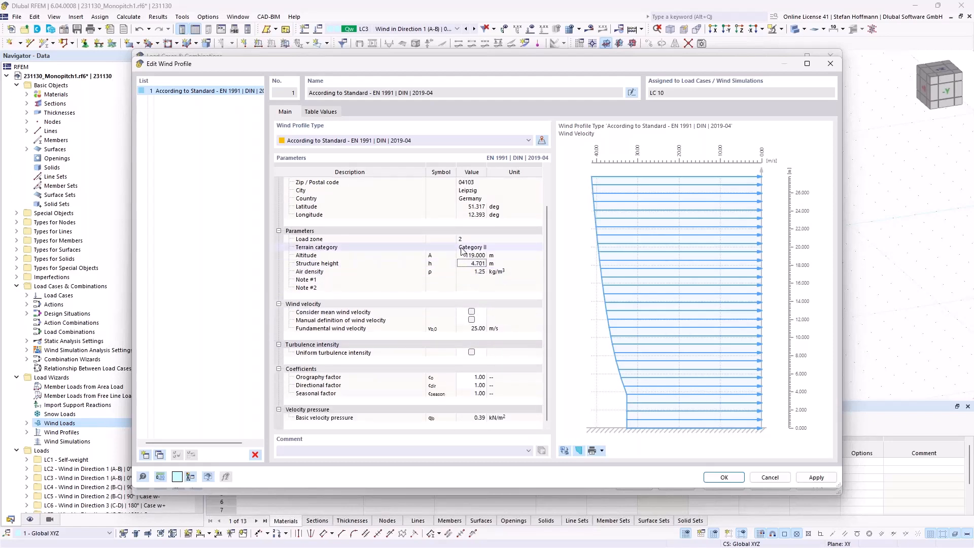
{"action": "scroll", "coordinate": [474, 281], "scroll_direction": "up", "scroll_amount": 2}
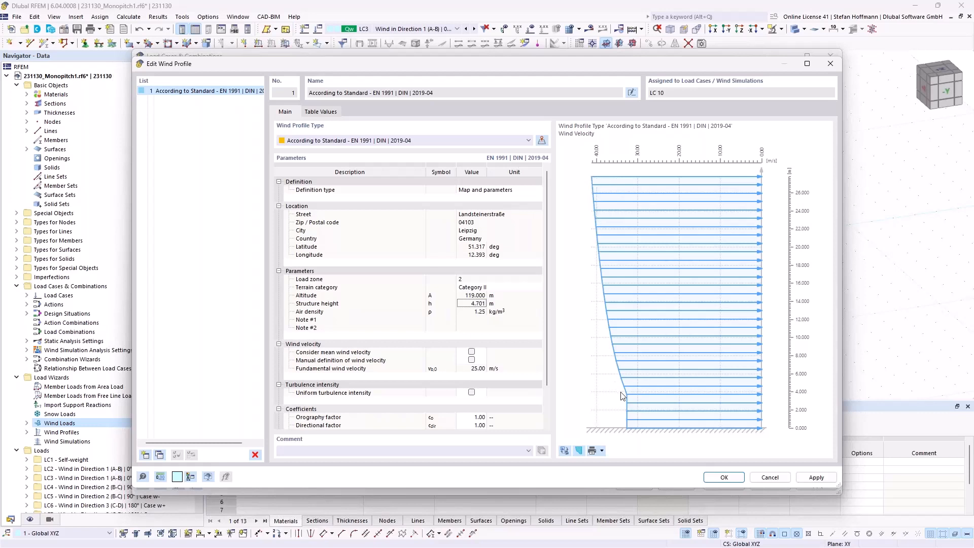
{"action": "left_click", "coordinate": [578, 450]}
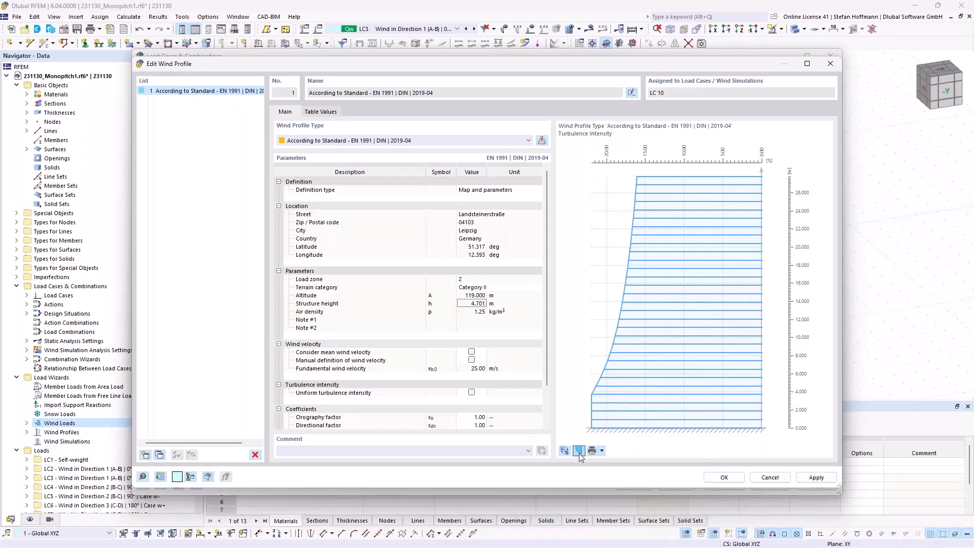
{"action": "left_click", "coordinate": [579, 450]}
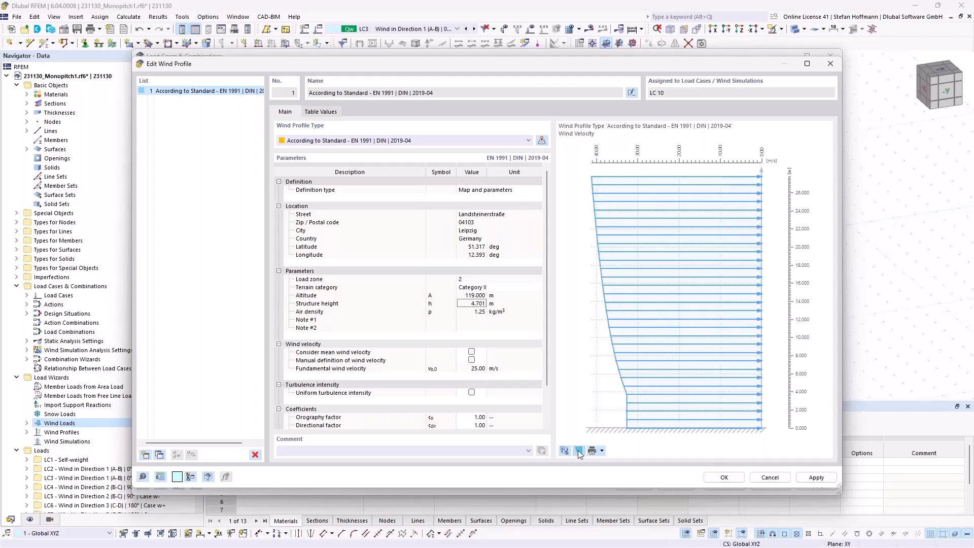
{"action": "left_click", "coordinate": [578, 450]}
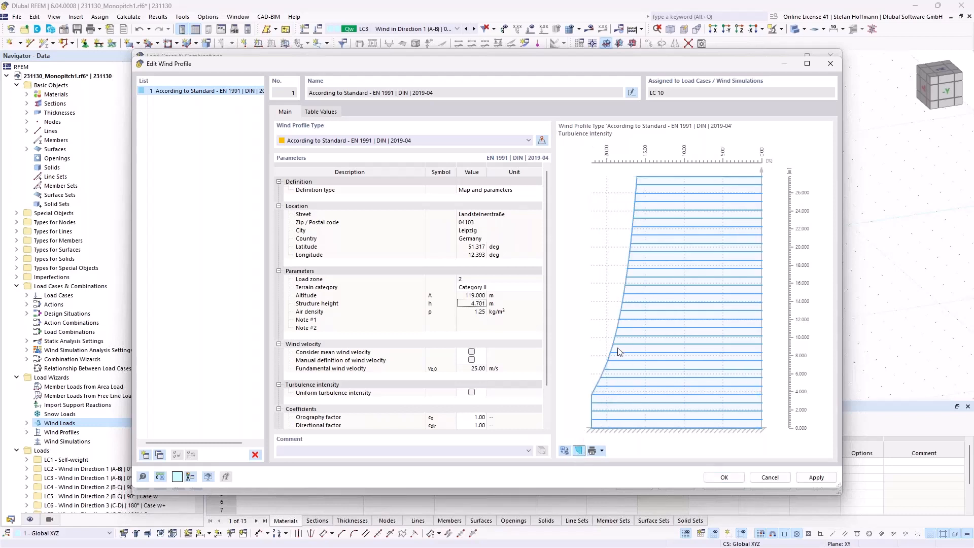
{"action": "left_click", "coordinate": [312, 113]}
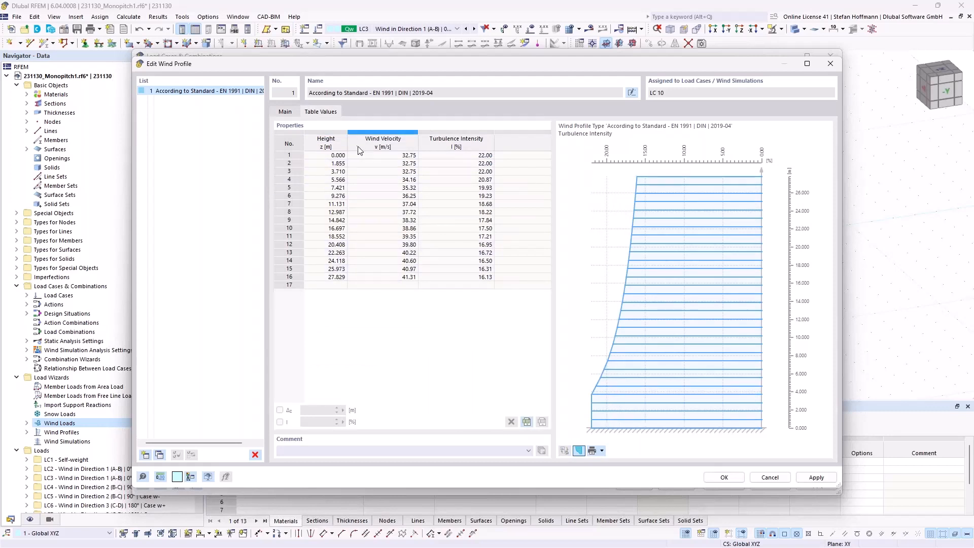
{"action": "left_click", "coordinate": [727, 481]}
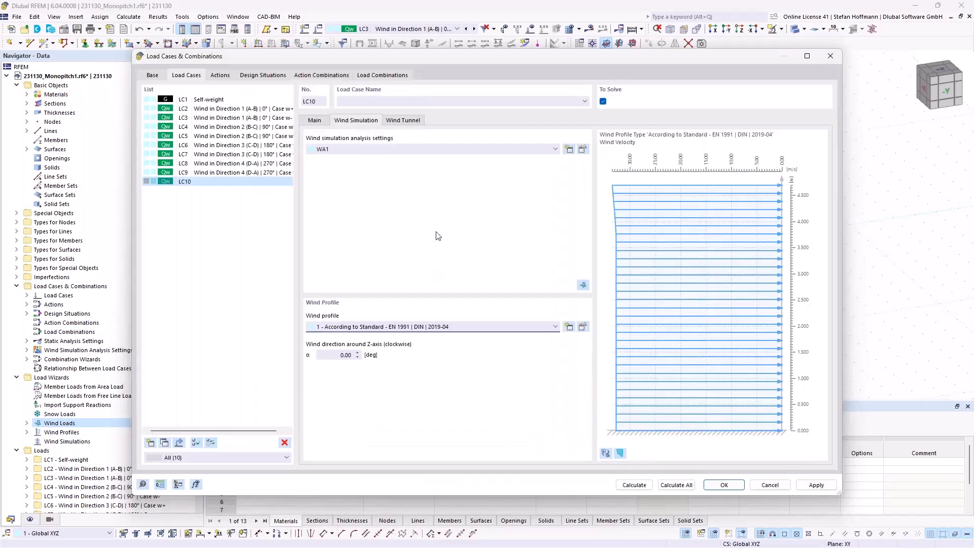
Keep Steady Flow and enable boundary layers in wind simulation settings WA1, check the relaxation factors, and accept load case LC10.
{"action": "left_click", "coordinate": [583, 150]}
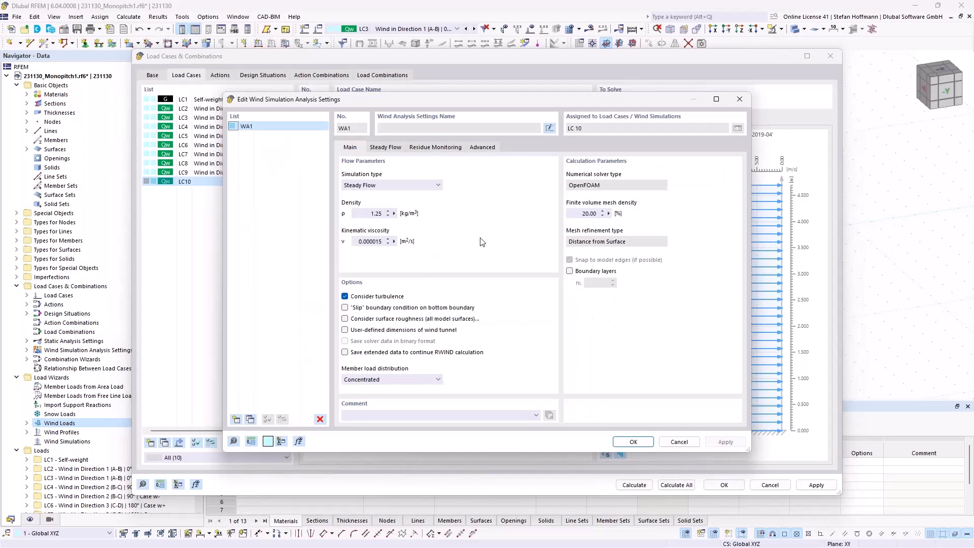
{"action": "left_click", "coordinate": [391, 184]}
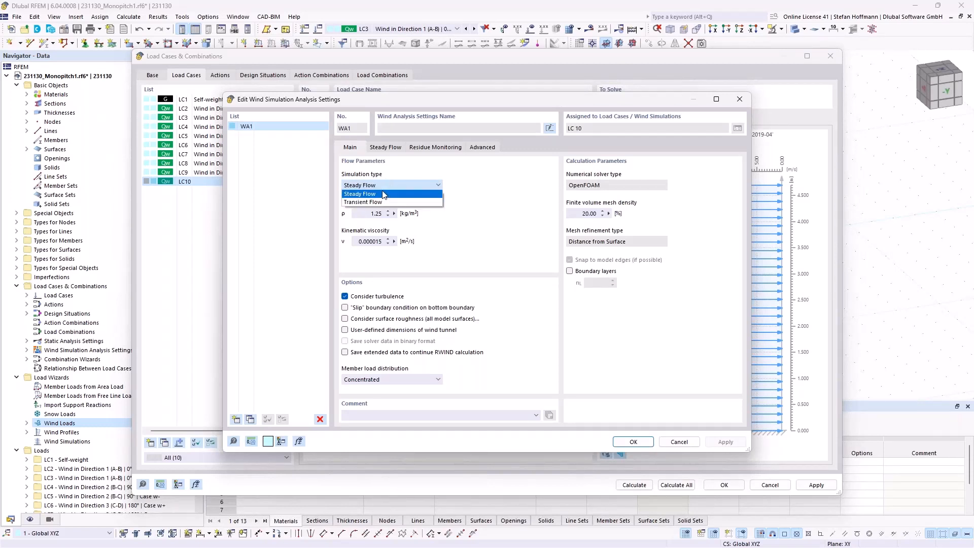
{"action": "left_click", "coordinate": [382, 195]}
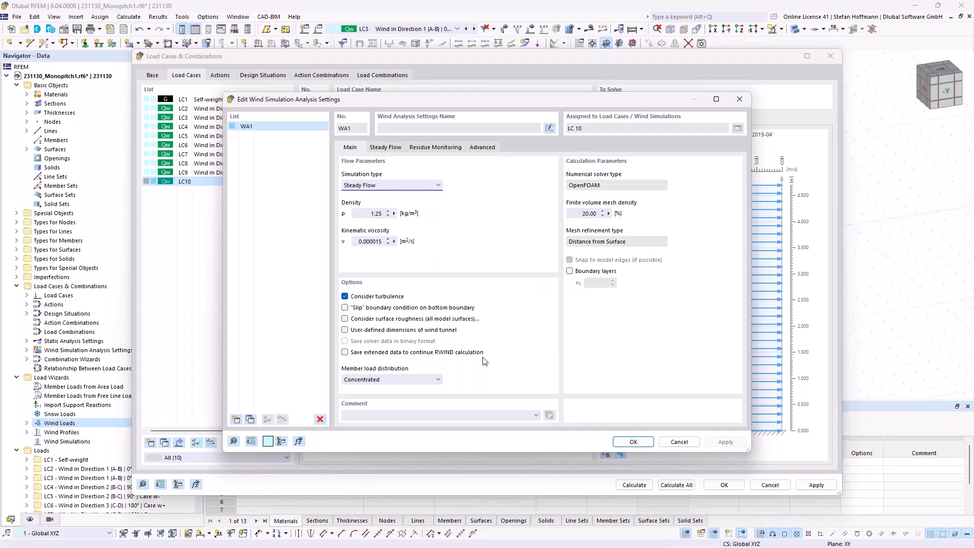
{"action": "left_click", "coordinate": [578, 272]}
{"action": "key", "text": "Tab"}
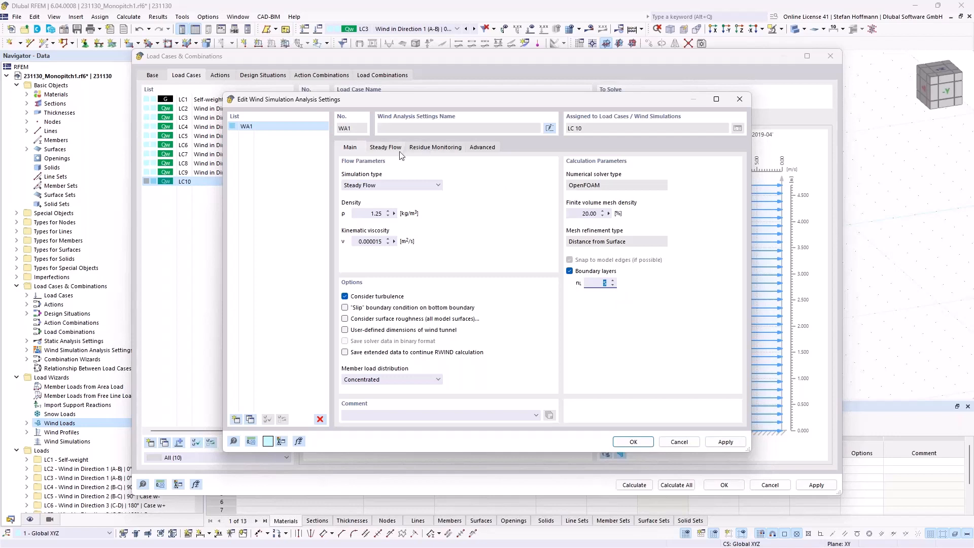
{"action": "left_click", "coordinate": [385, 147]}
{"action": "left_click", "coordinate": [481, 147]}
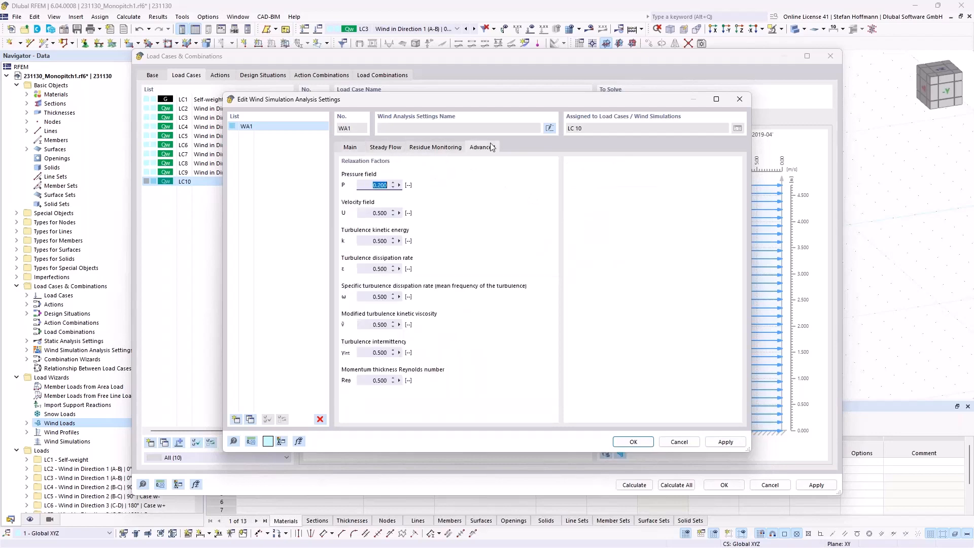
{"action": "left_click", "coordinate": [632, 442]}
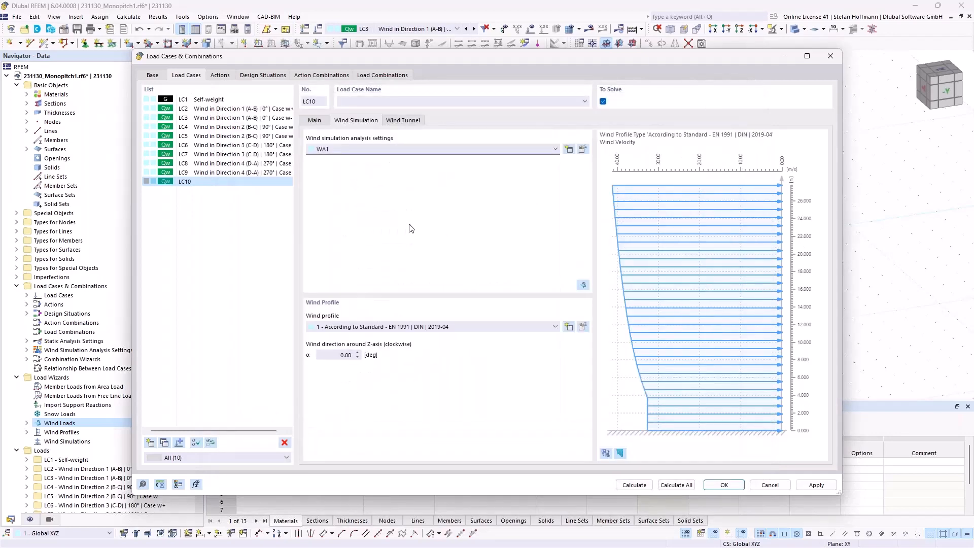
{"action": "left_click", "coordinate": [730, 487]}
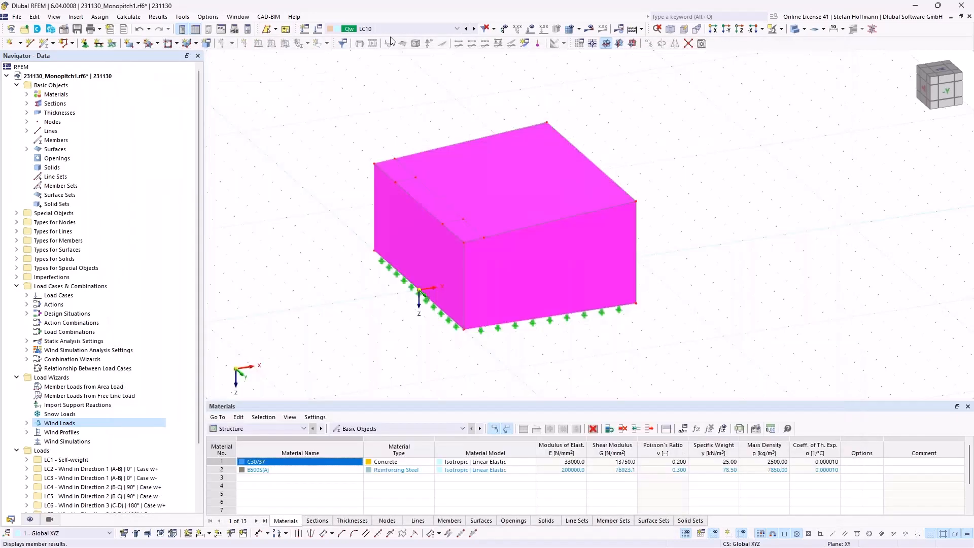
Open load case LC10 in RWIND and generate zones from the model's surface numbers.
{"action": "left_click", "coordinate": [589, 28]}
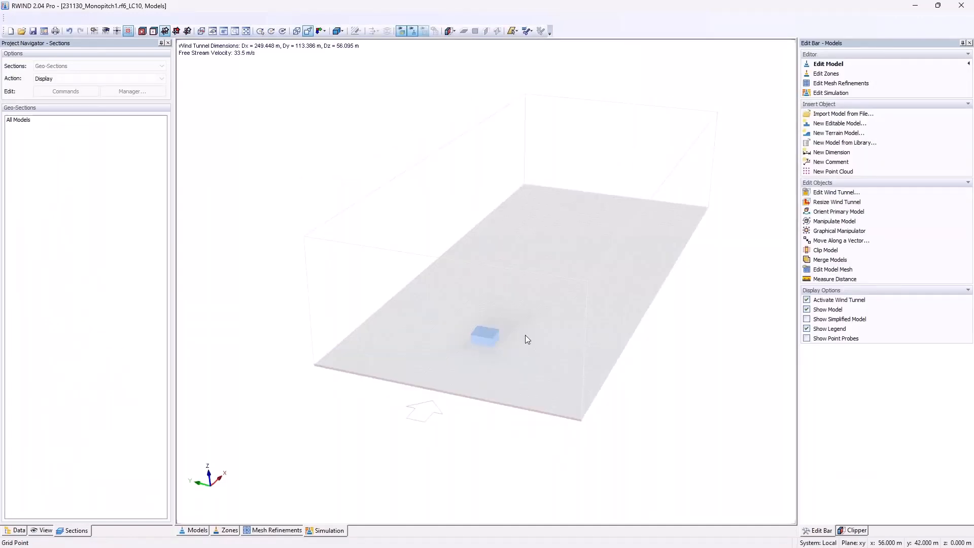
{"action": "scroll", "coordinate": [466, 349], "scroll_direction": "up", "scroll_amount": 5}
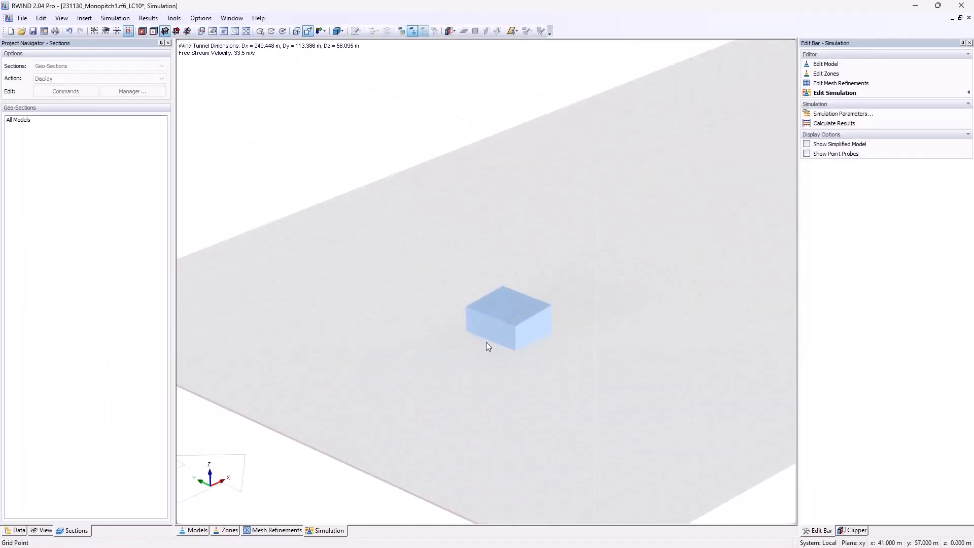
{"action": "left_click", "coordinate": [41, 18]}
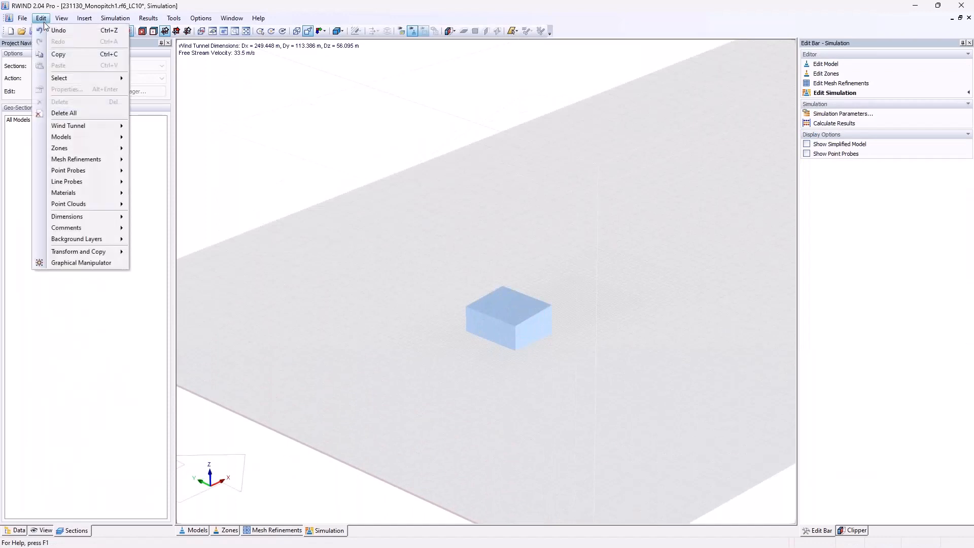
{"action": "mouse_move", "coordinate": [83, 148]}
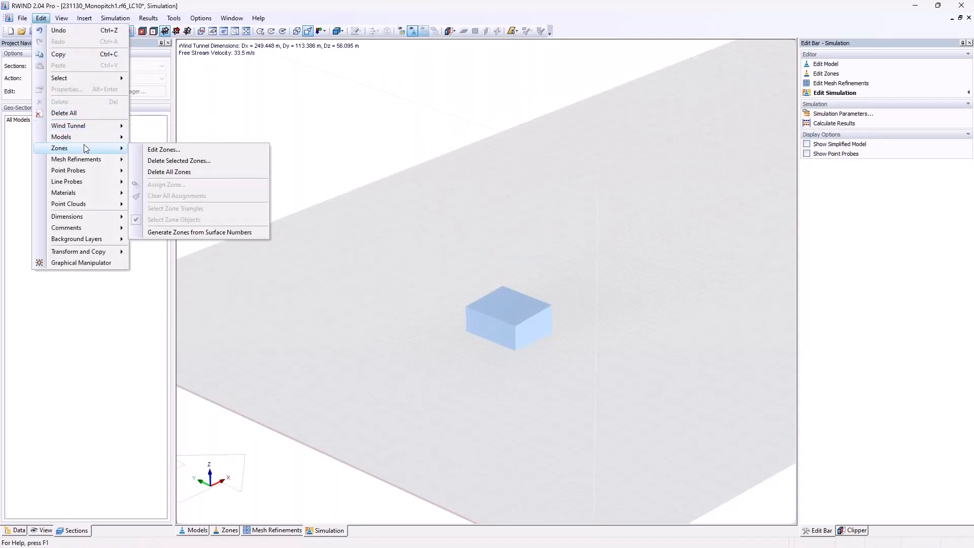
{"action": "left_click", "coordinate": [170, 233]}
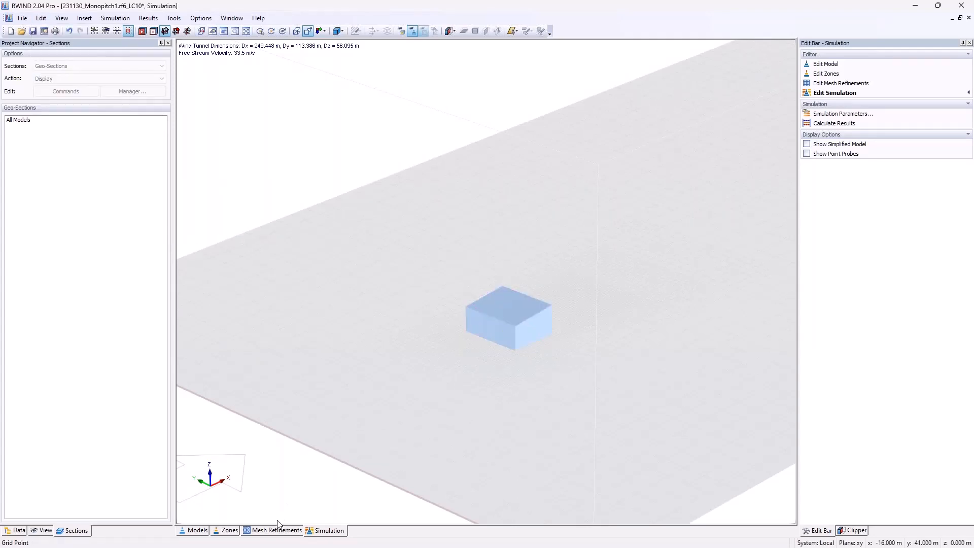
Examine the zones generated from the surface numbers on the model, their list in the project data and the simulation commands.
{"action": "left_click", "coordinate": [229, 532]}
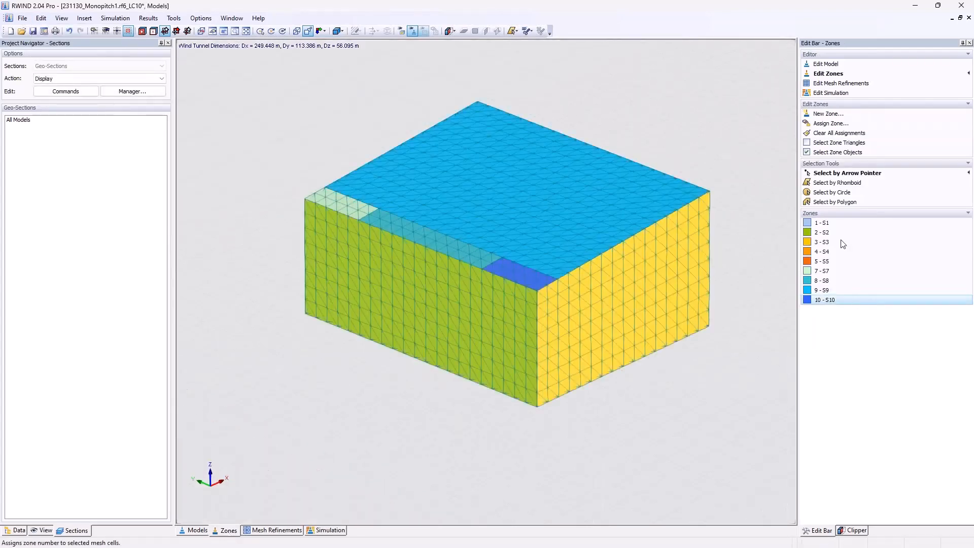
{"action": "left_click", "coordinate": [707, 251]}
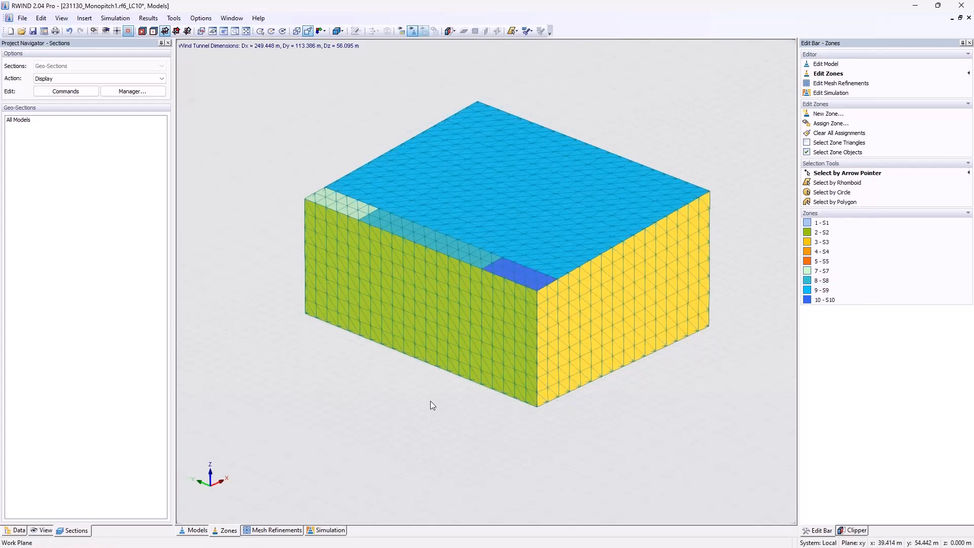
{"action": "left_click", "coordinate": [17, 530]}
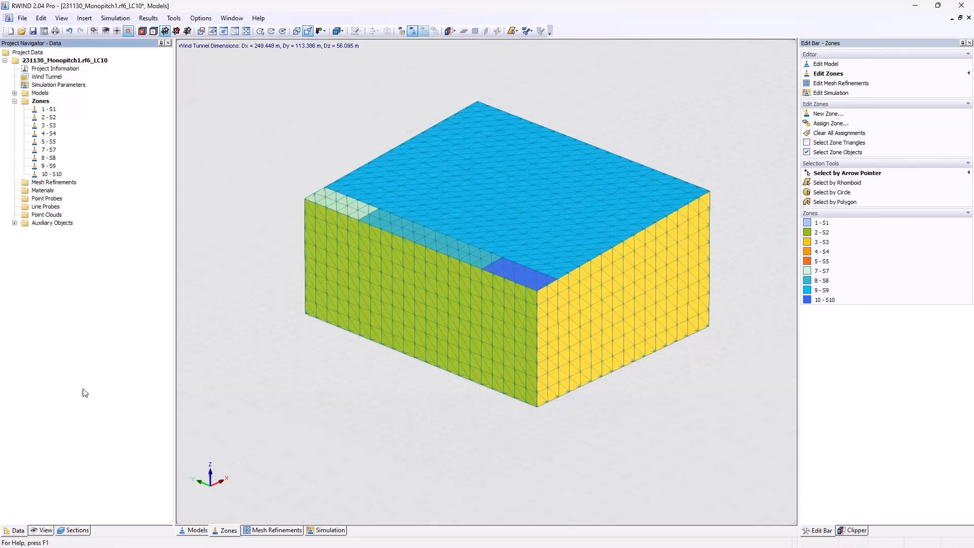
{"action": "left_click", "coordinate": [115, 18]}
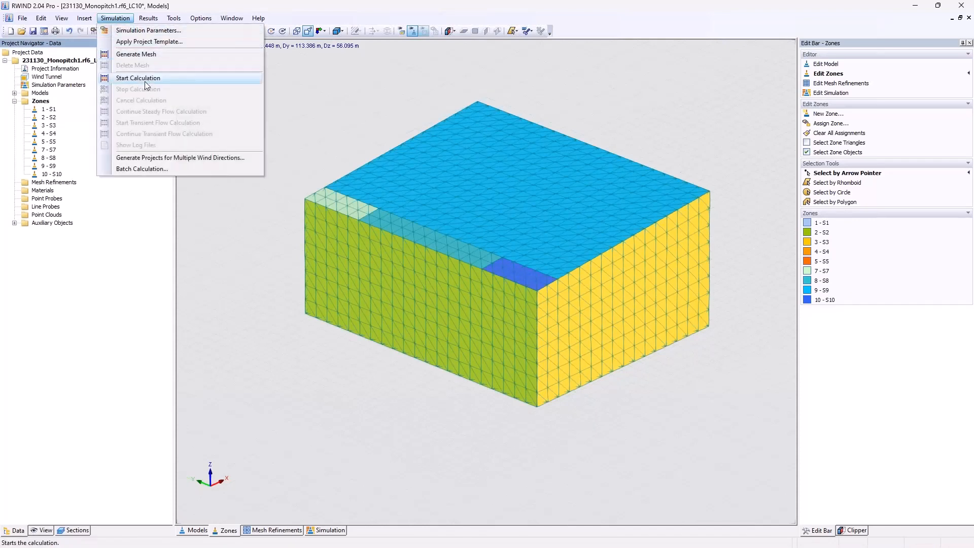
{"action": "left_click", "coordinate": [335, 86]}
Close the LC10 project in RWIND without saving the changes and dismiss RFEM's calculation message.
{"action": "left_click", "coordinate": [960, 6]}
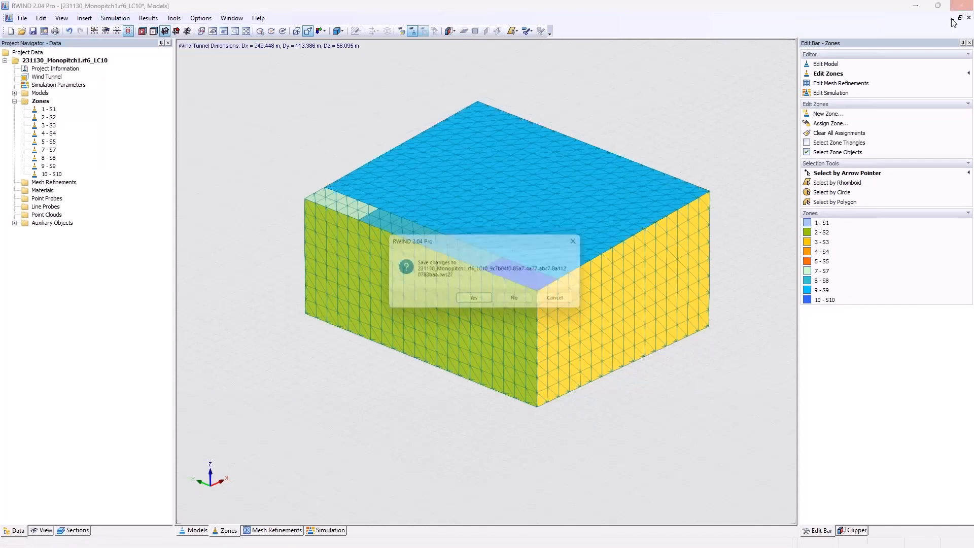
{"action": "left_click", "coordinate": [519, 301]}
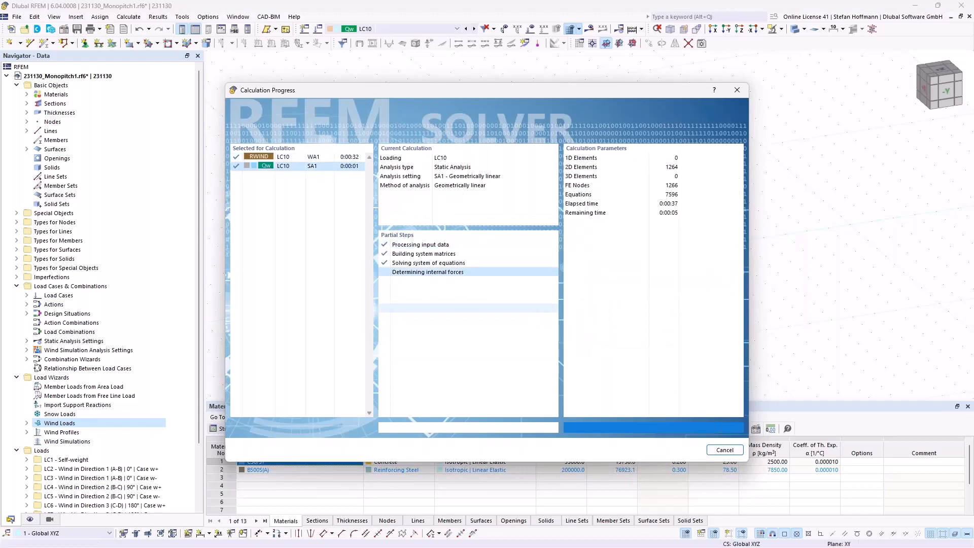
{"action": "left_click", "coordinate": [576, 323]}
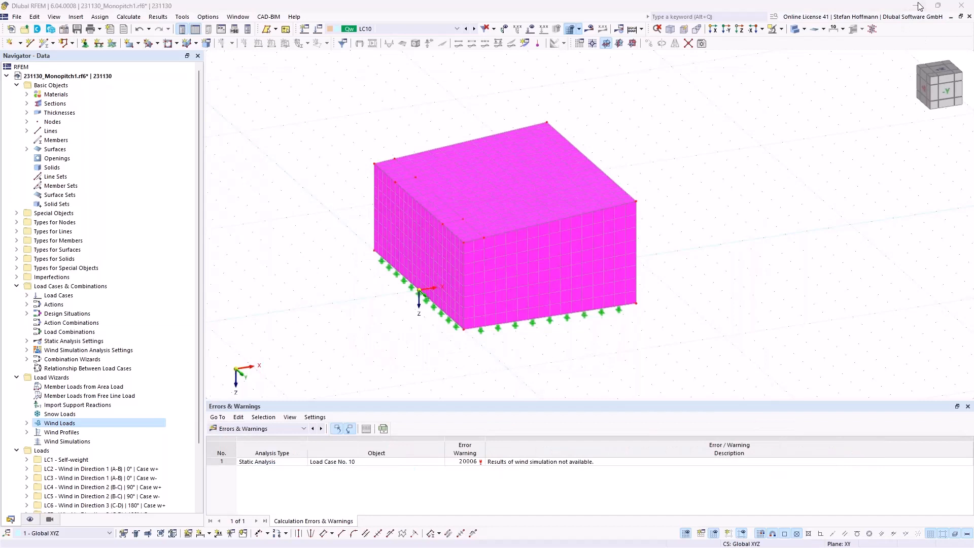
Switch to standalone RWIND and open the project 3.1 Monopitch_0.mE from project group 231130_Webinar.
{"action": "left_click", "coordinate": [919, 6]}
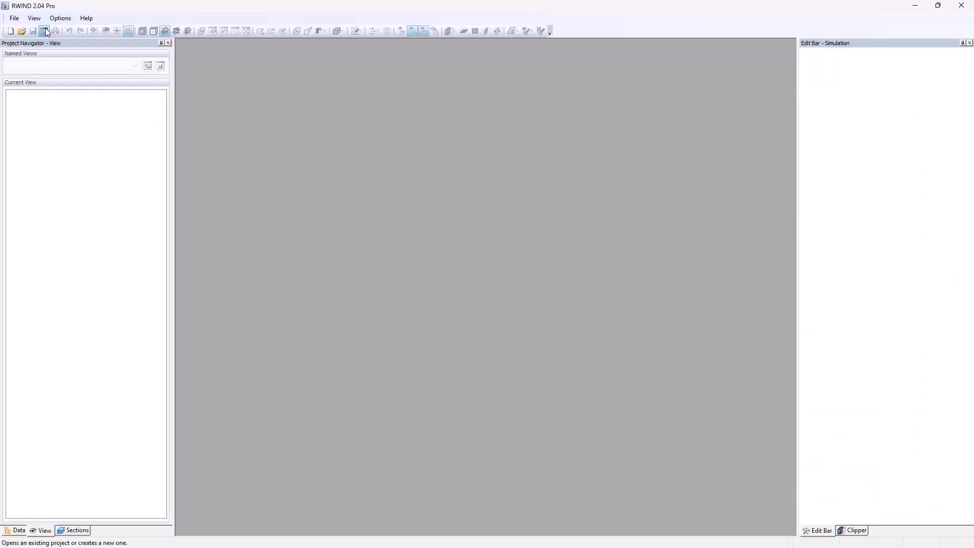
{"action": "left_click", "coordinate": [44, 31]}
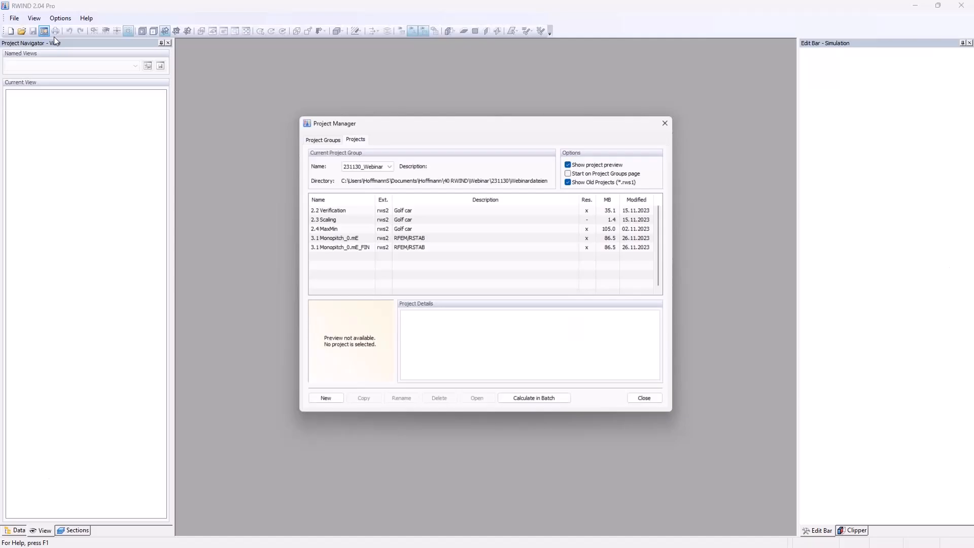
{"action": "double_click", "coordinate": [360, 238]}
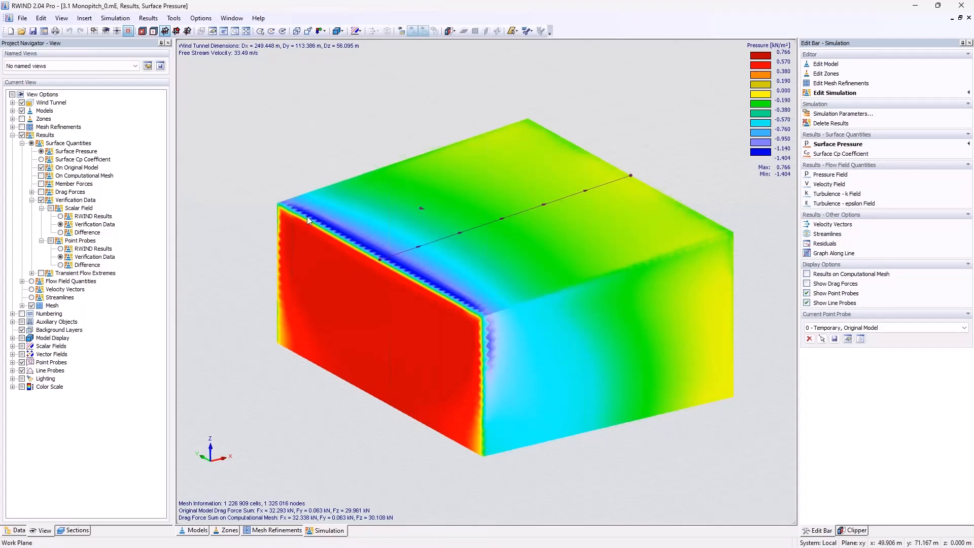
Delete the existing line probe across the roof from the project data.
{"action": "left_click", "coordinate": [16, 530]}
{"action": "left_click", "coordinate": [18, 132]}
{"action": "left_click", "coordinate": [45, 141]}
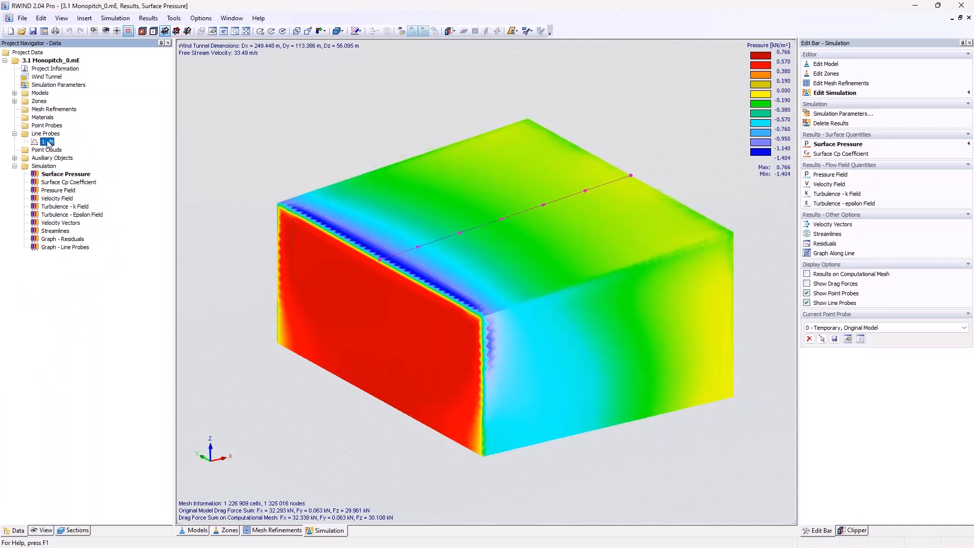
{"action": "key", "text": "Delete"}
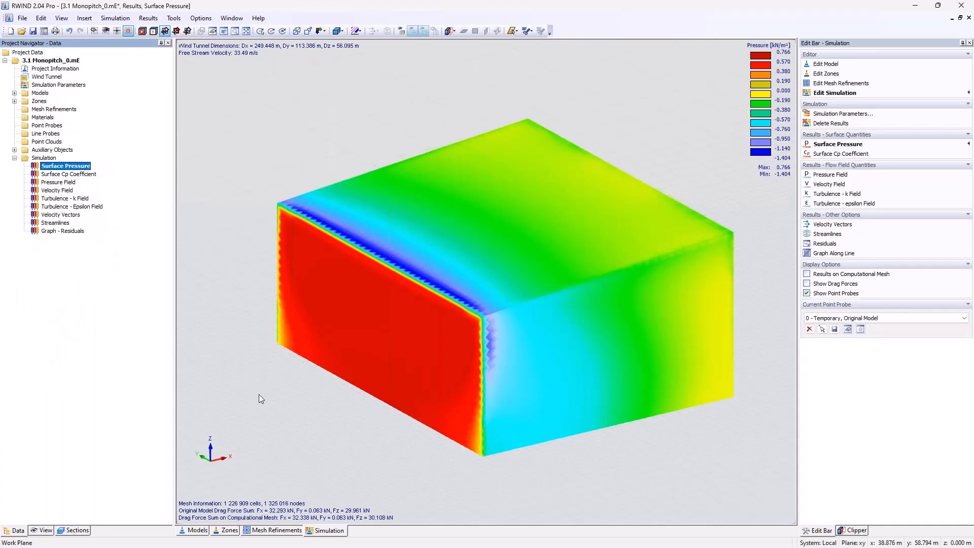
Inspect the position of roof zones S7, S8, S9 and S10 on the model one after another.
{"action": "left_click", "coordinate": [228, 530]}
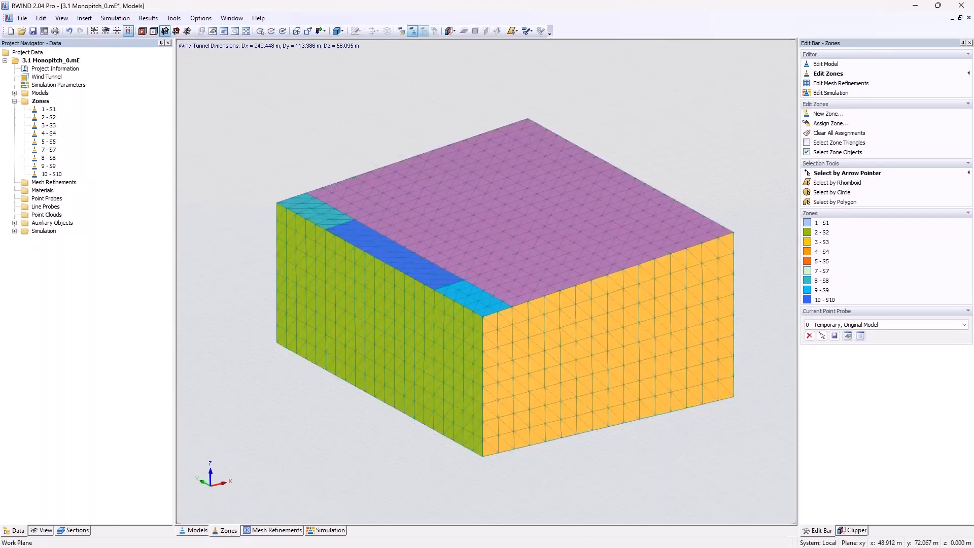
{"action": "left_click", "coordinate": [52, 151]}
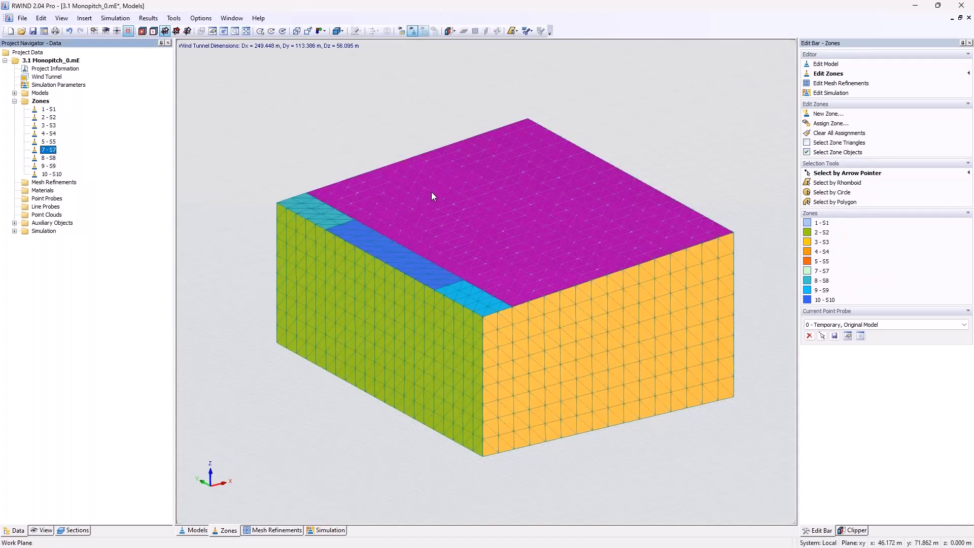
{"action": "left_click", "coordinate": [49, 158]}
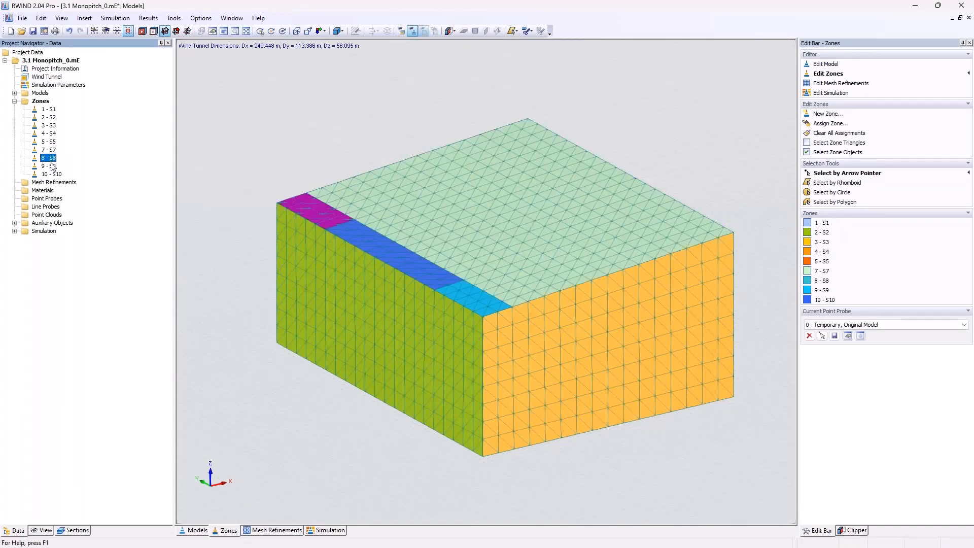
{"action": "left_click", "coordinate": [52, 169]}
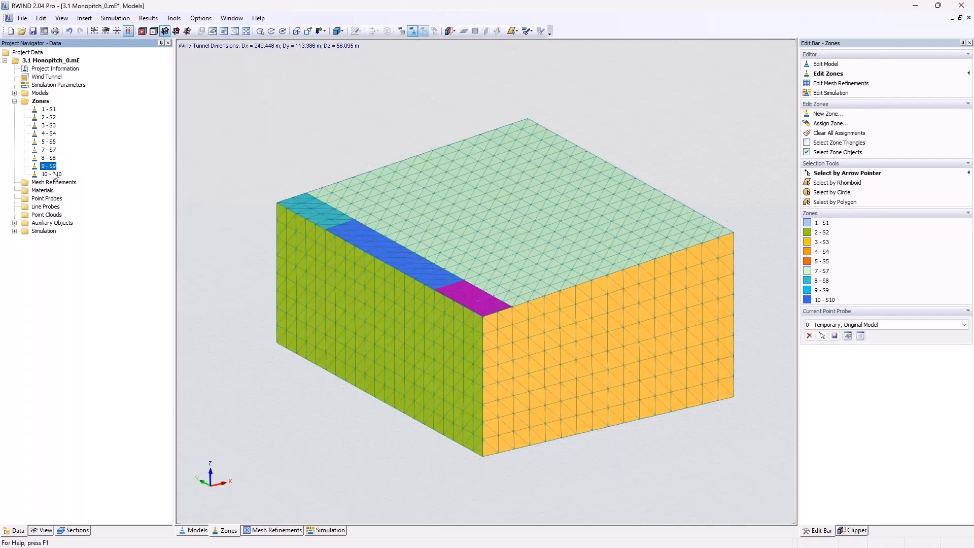
{"action": "left_click", "coordinate": [53, 174]}
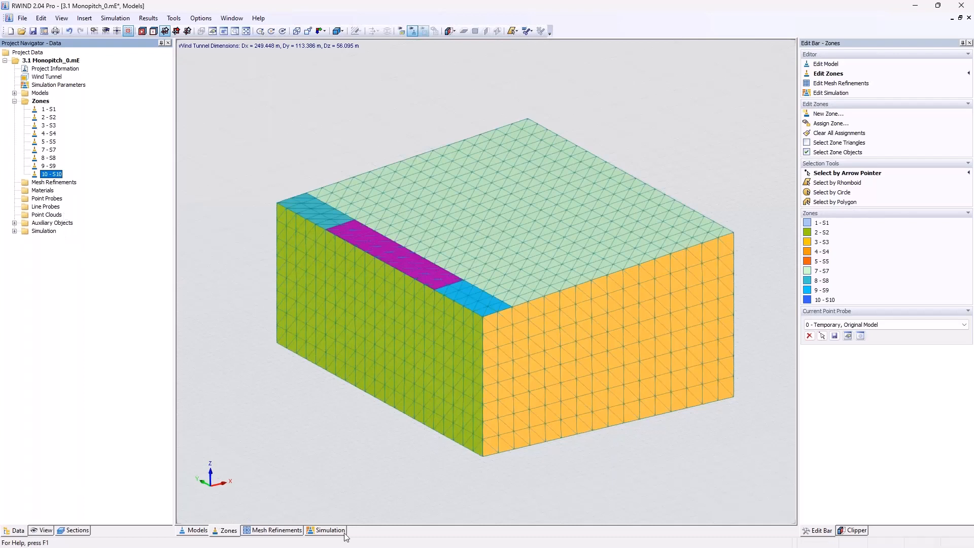
Examine the surface pressure results on the windward wall and roof of the building.
{"action": "left_click", "coordinate": [327, 530]}
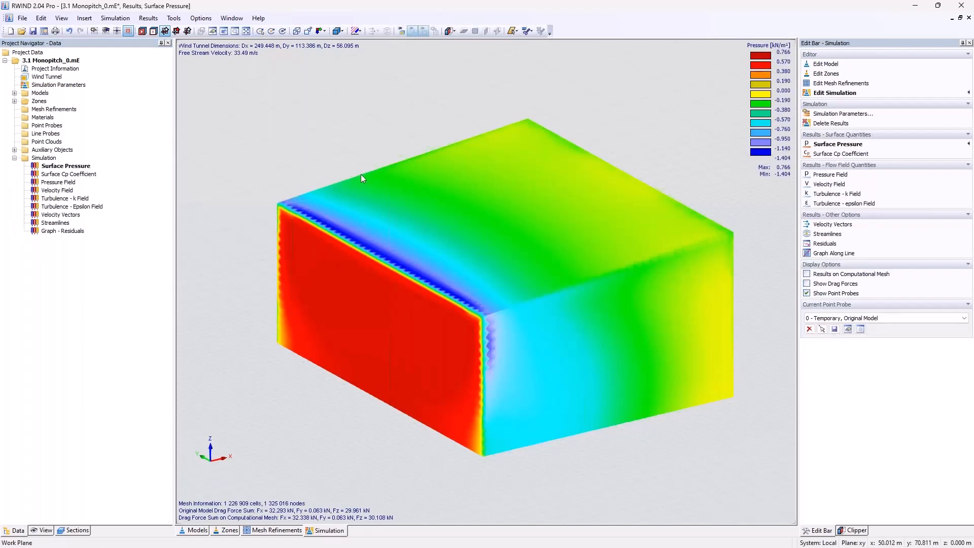
{"action": "middle_click_drag", "start_coordinate": [364, 224], "coordinate": [424, 217], "text": "ctrl"}
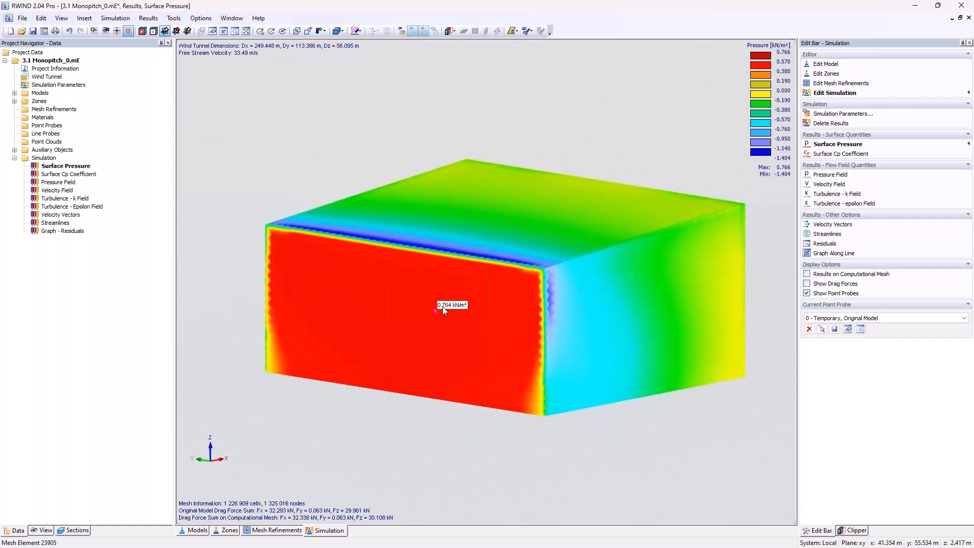
{"action": "middle_click_drag", "start_coordinate": [496, 276], "coordinate": [363, 332], "text": "ctrl"}
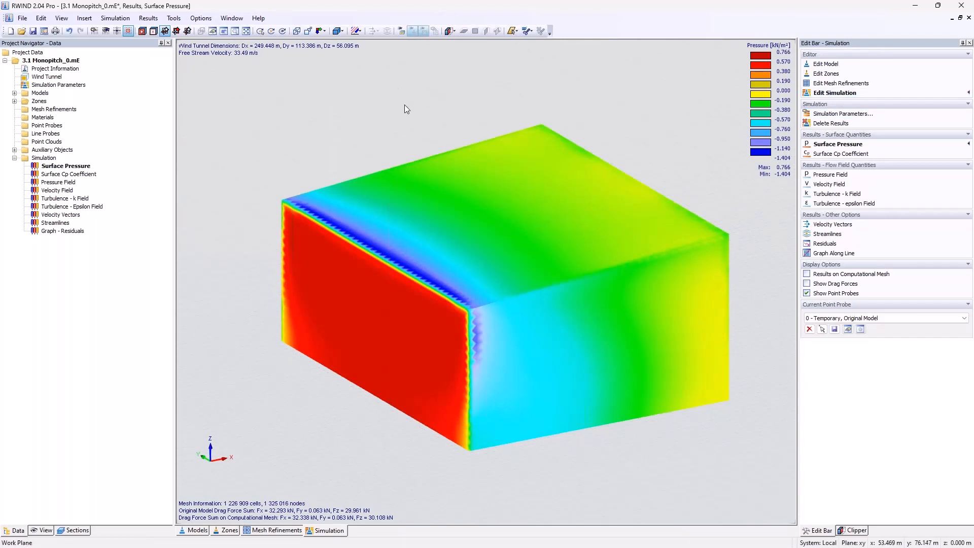
Start a new point probe named F with Original Model as the data source mesh.
{"action": "right_click", "coordinate": [54, 129]}
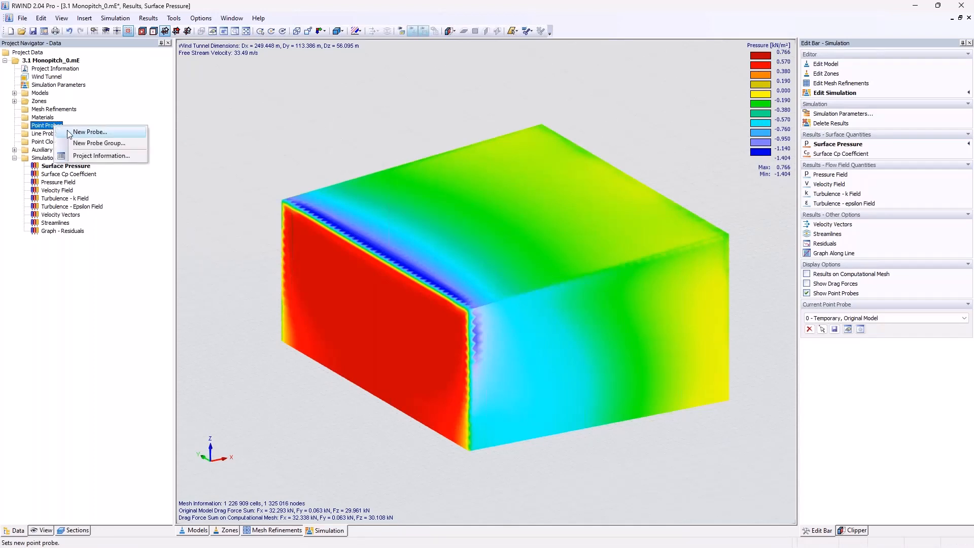
{"action": "left_click", "coordinate": [69, 133]}
{"action": "left_click", "coordinate": [438, 190]}
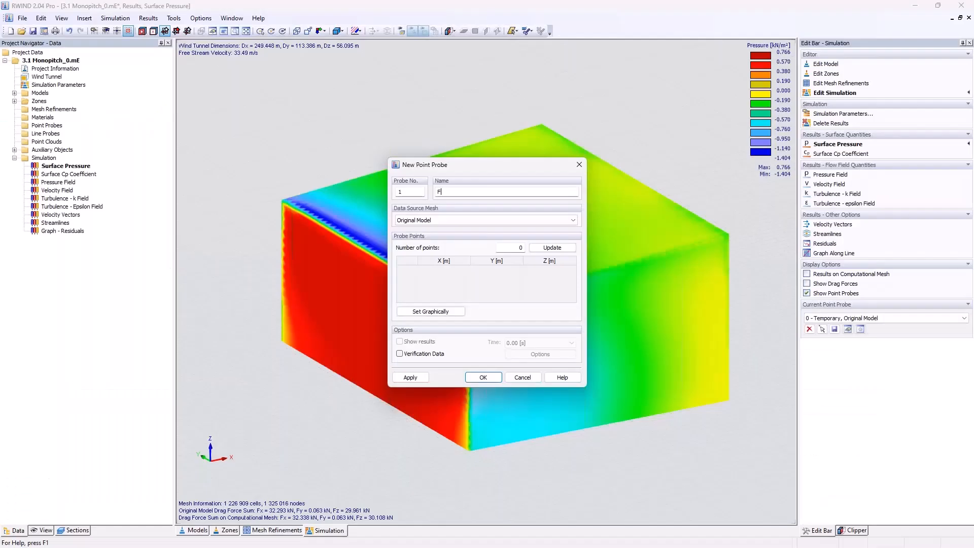
{"action": "left_click", "coordinate": [532, 211]}
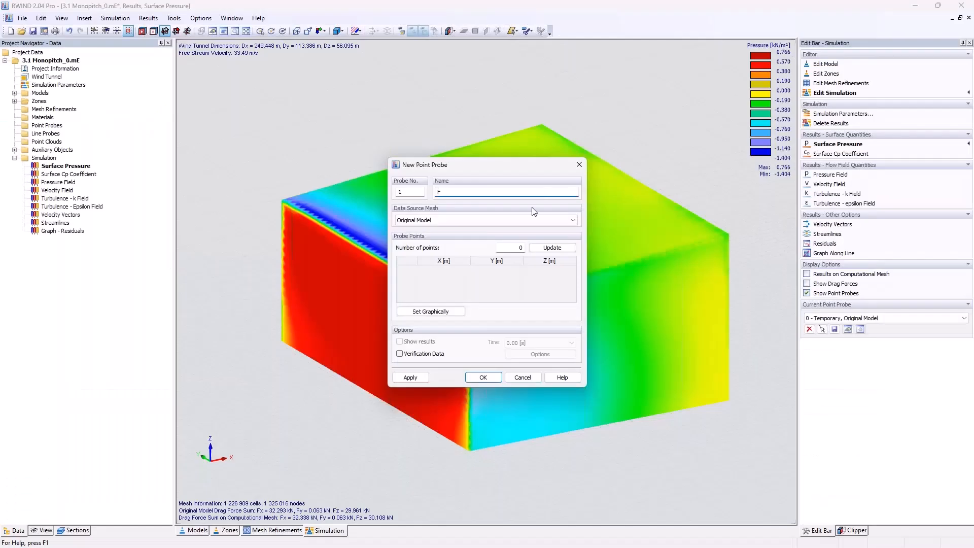
{"action": "left_click", "coordinate": [448, 221]}
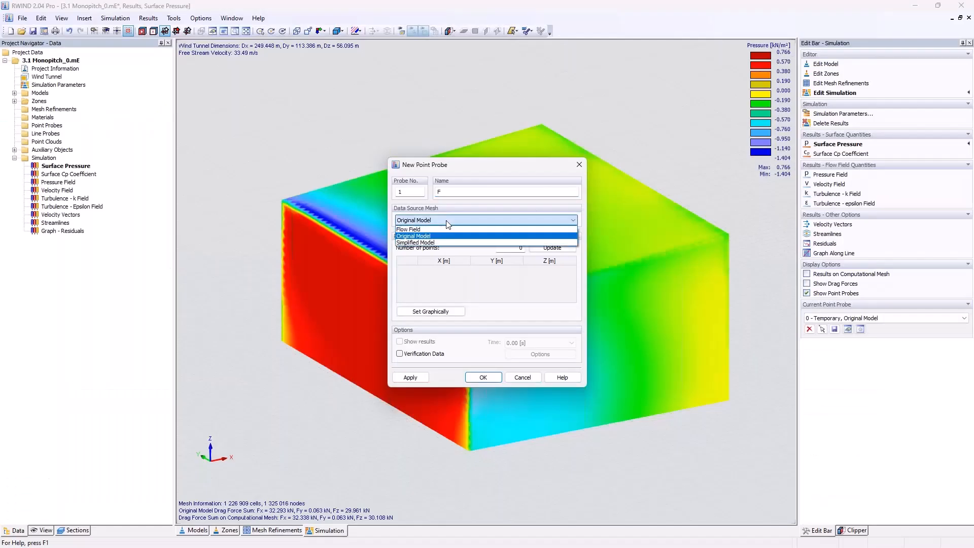
{"action": "left_click", "coordinate": [440, 243]}
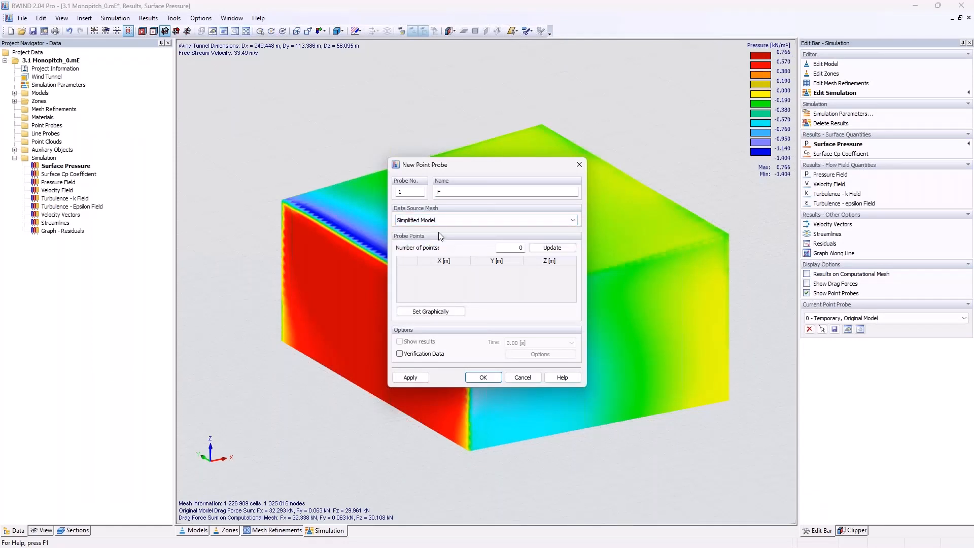
{"action": "left_click", "coordinate": [447, 220]}
{"action": "left_click", "coordinate": [446, 237]}
Set two probe points graphically on the roof near the windward corner, snapped to the mesh surface, and finish probe F.
{"action": "left_click", "coordinate": [435, 312]}
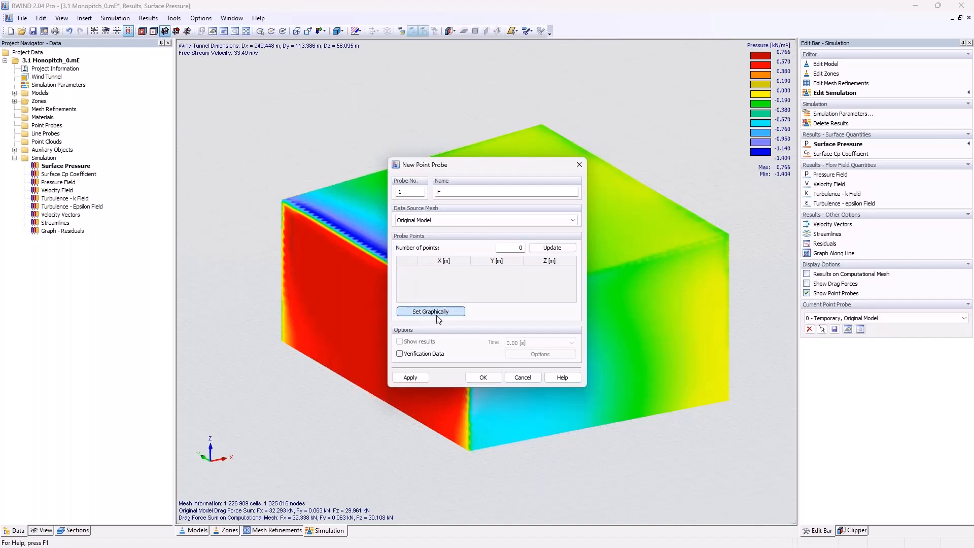
{"action": "middle_click_drag", "start_coordinate": [415, 116], "coordinate": [316, 215], "text": "ctrl"}
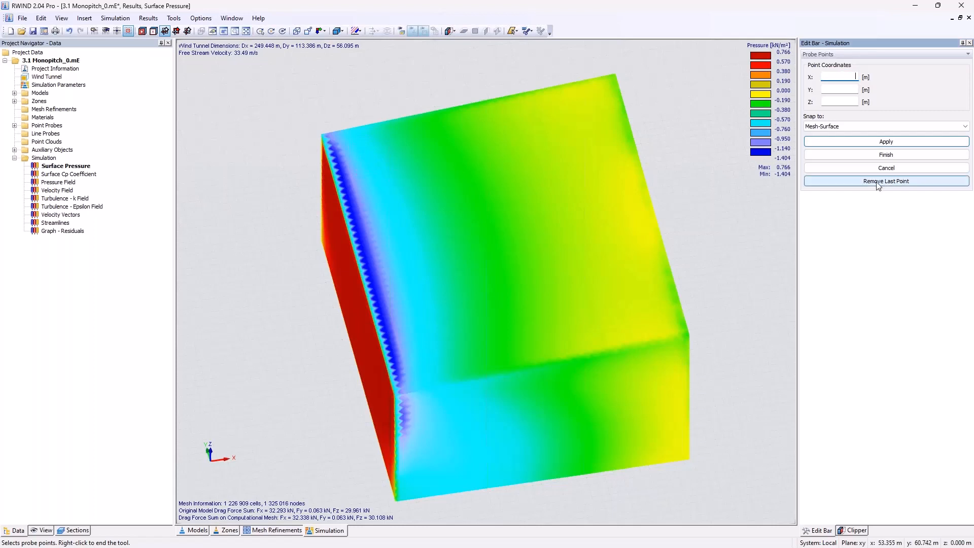
{"action": "left_click", "coordinate": [885, 155]}
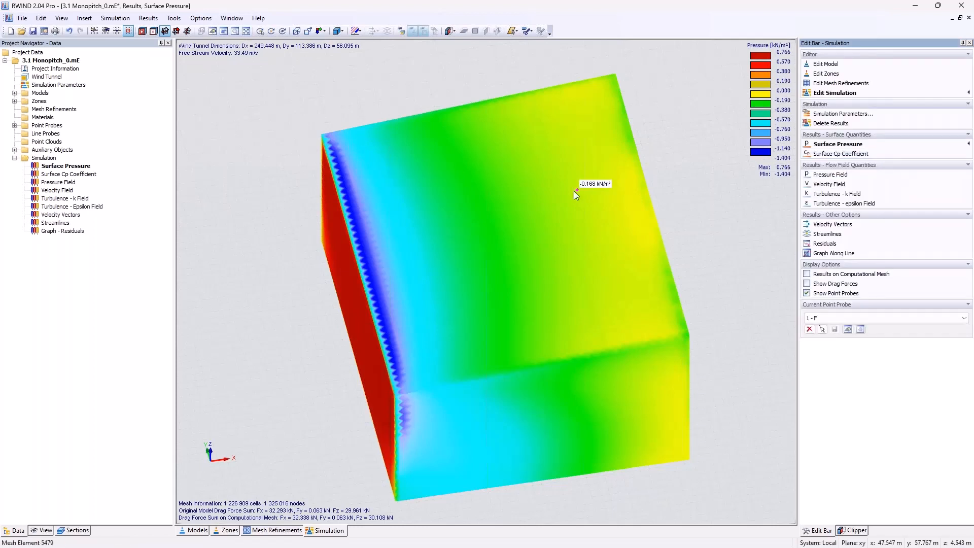
Display the RWIND results at the point probes in the surface pressure view.
{"action": "middle_click_drag", "start_coordinate": [253, 289], "coordinate": [325, 229], "text": "ctrl"}
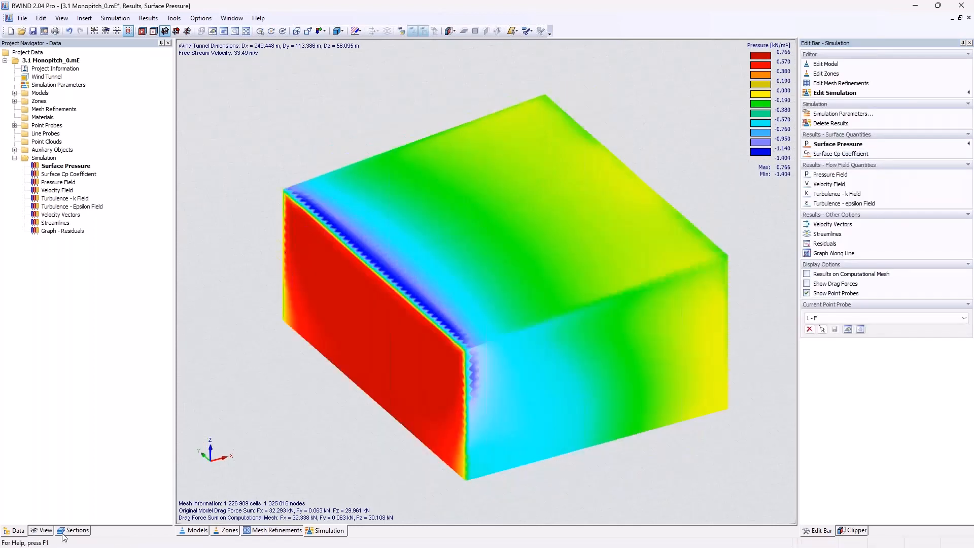
{"action": "left_click", "coordinate": [44, 533]}
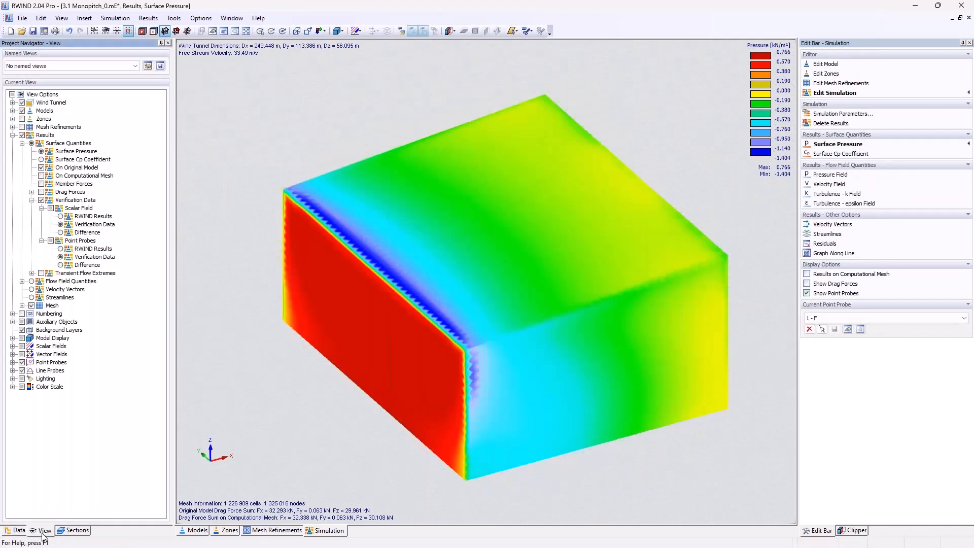
{"action": "left_click", "coordinate": [61, 249]}
Open point probe F for editing and enable its verification data.
{"action": "left_click", "coordinate": [15, 530]}
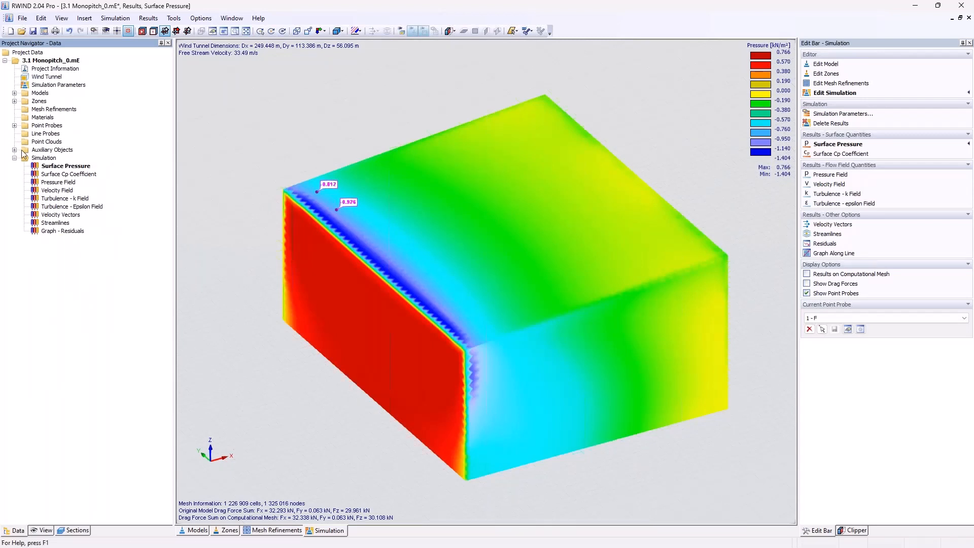
{"action": "left_click", "coordinate": [14, 126]}
{"action": "double_click", "coordinate": [47, 135]}
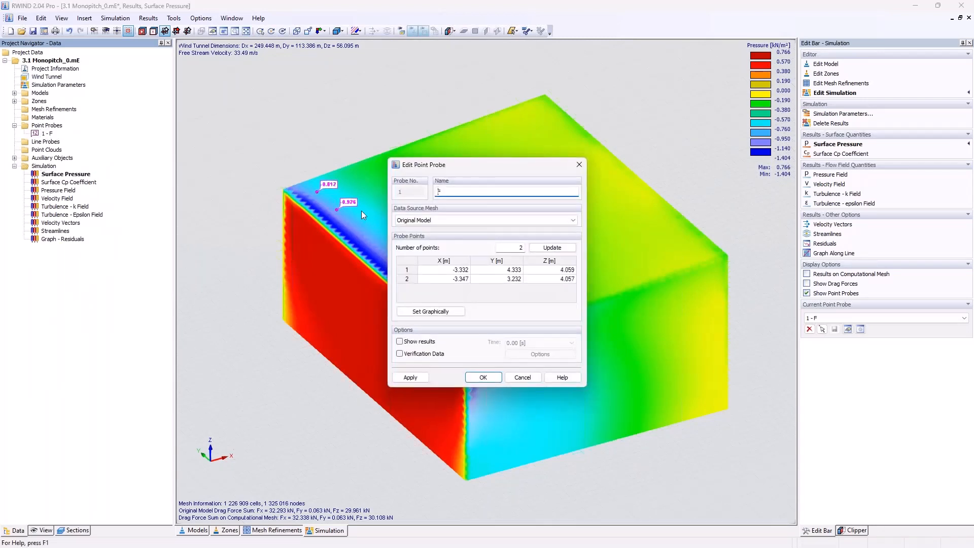
{"action": "left_click_drag", "start_coordinate": [464, 161], "coordinate": [531, 137]}
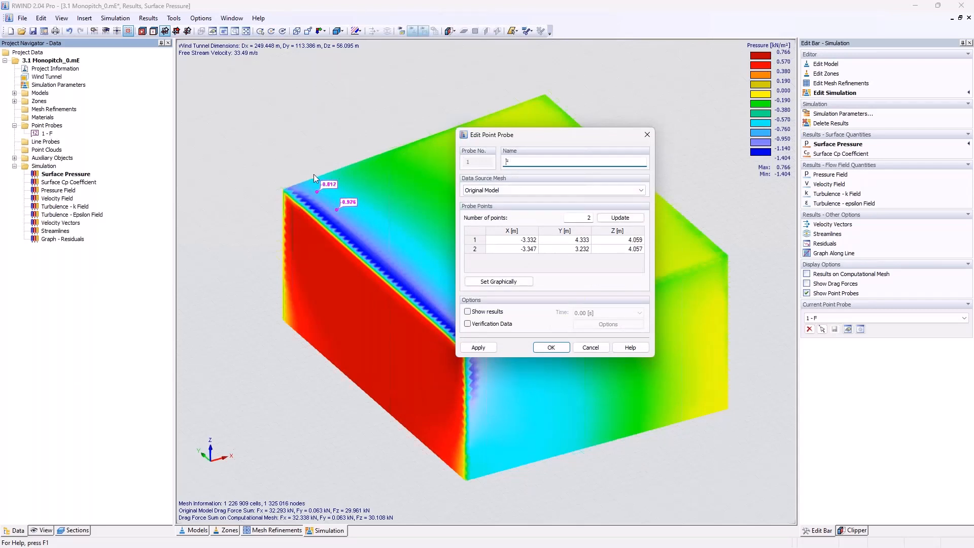
{"action": "left_click", "coordinate": [478, 324]}
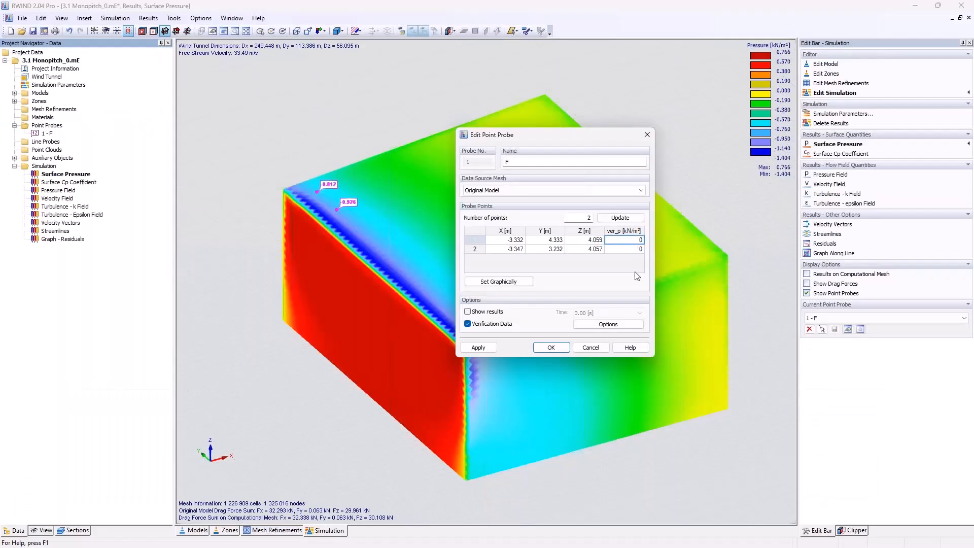
Set the verification pressure of both points of probe F to -1.190 kN/m².
{"action": "type", "text": "-1.190"}
{"action": "key", "text": "Return"}
{"action": "left_click", "coordinate": [626, 250]}
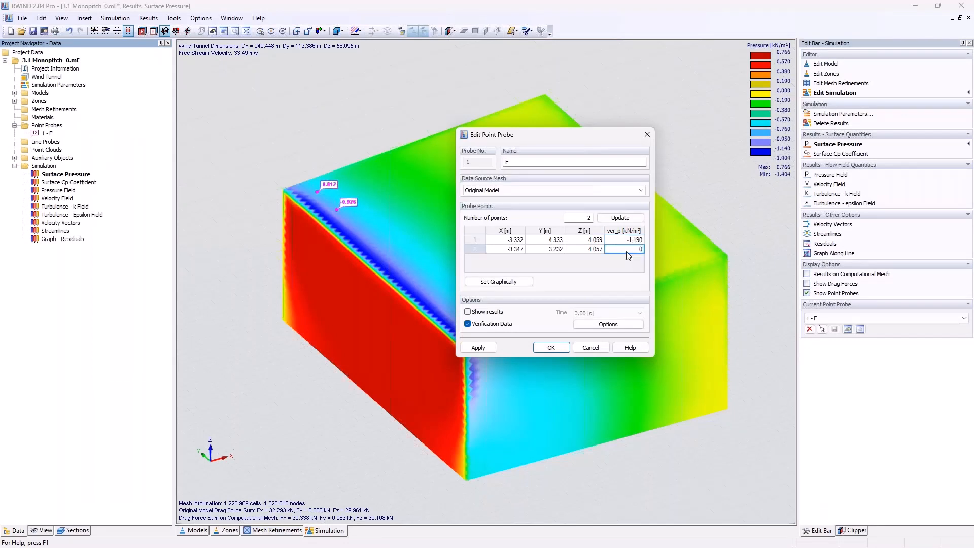
{"action": "key", "text": "BackSpace"}
Limit probe F's verification data to zone 8, choose diffusion interpolation, and confirm the probe changes.
{"action": "left_click", "coordinate": [608, 324]}
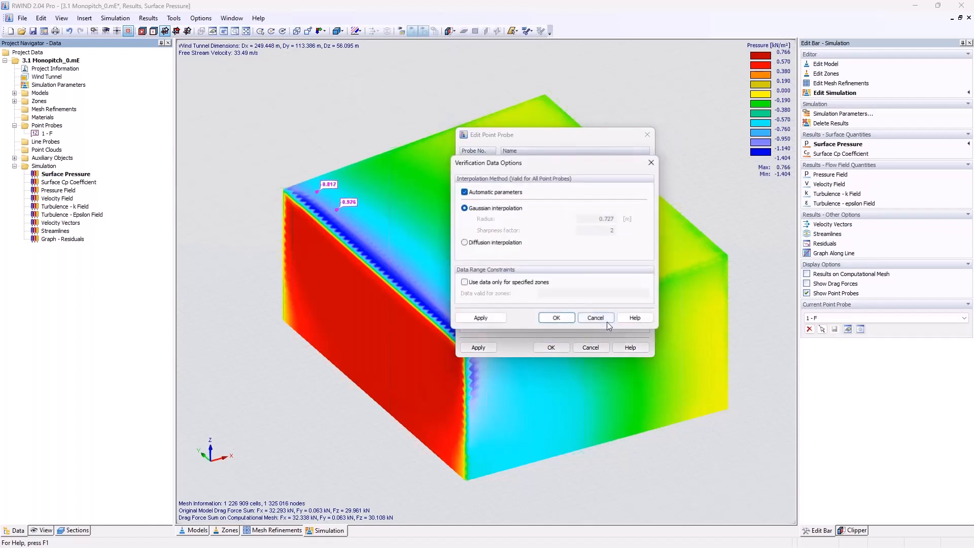
{"action": "left_click", "coordinate": [473, 285]}
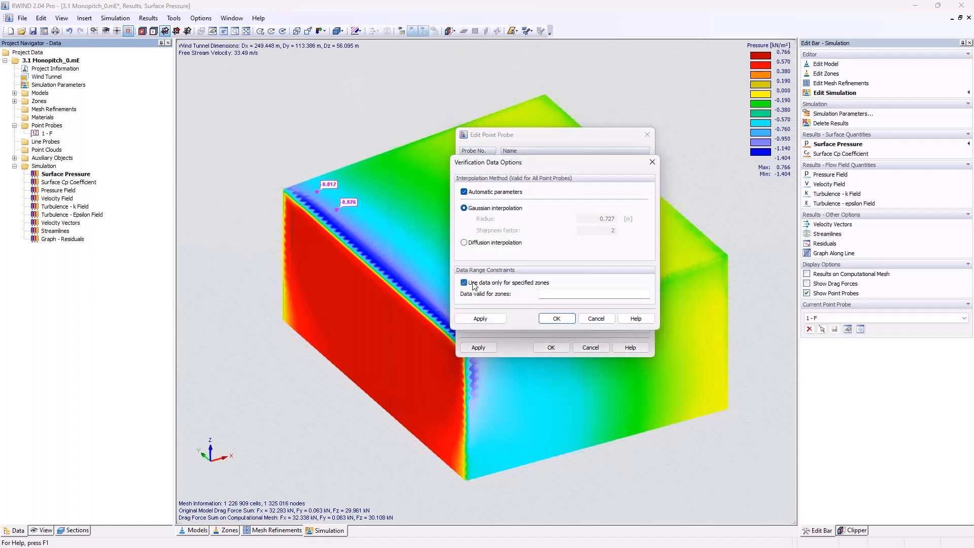
{"action": "left_click", "coordinate": [547, 293]}
{"action": "left_click", "coordinate": [493, 243]}
{"action": "left_click", "coordinate": [556, 318]}
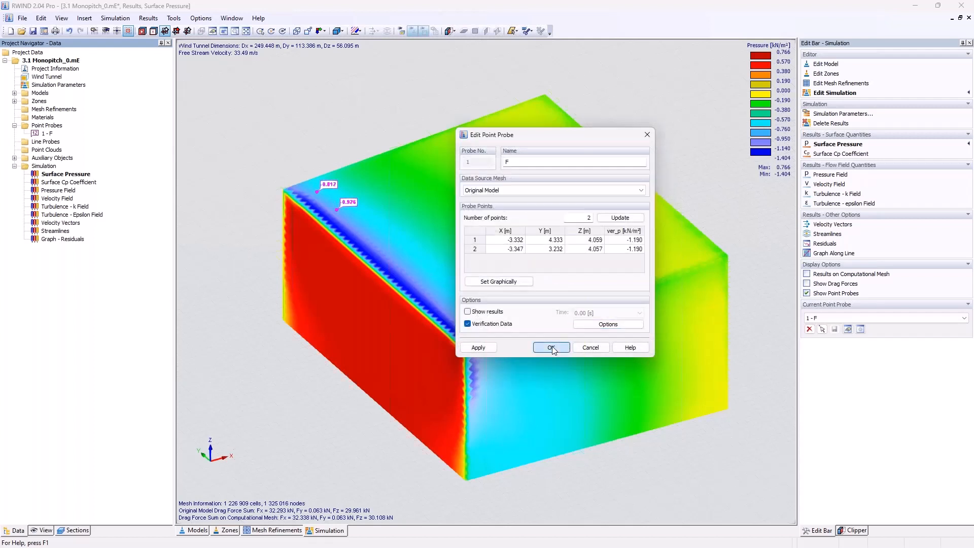
{"action": "left_click", "coordinate": [548, 346]}
Display the verification data for both the scalar field and the point probes, and inspect it at the roof's windward corner.
{"action": "left_click", "coordinate": [44, 531]}
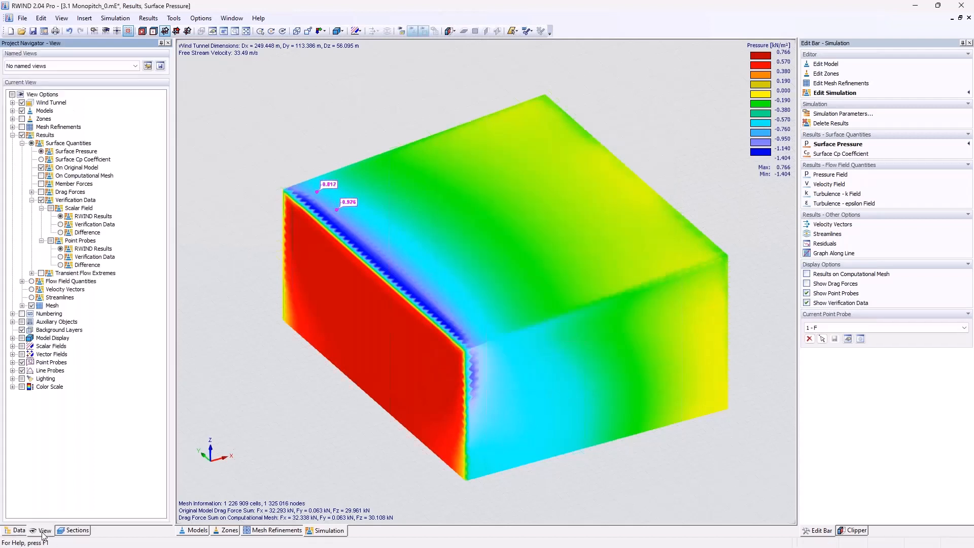
{"action": "left_click", "coordinate": [63, 227]}
{"action": "left_click", "coordinate": [60, 257]}
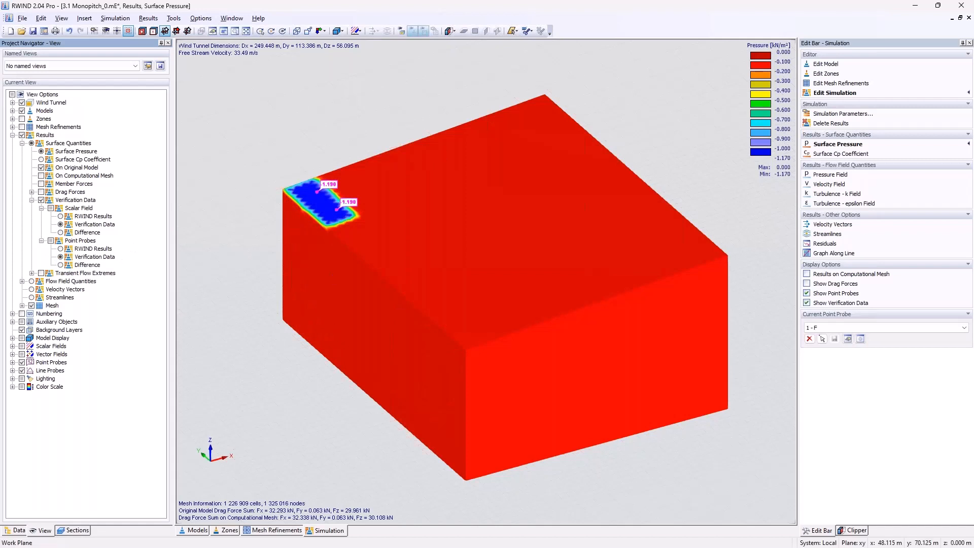
{"action": "middle_click_drag", "start_coordinate": [353, 128], "coordinate": [386, 136], "text": "ctrl"}
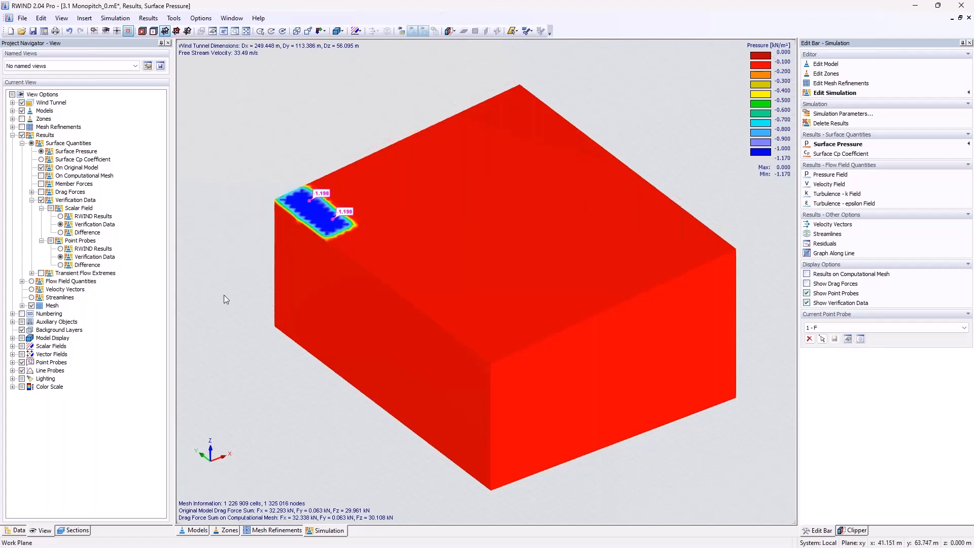
{"action": "scroll", "coordinate": [311, 205], "scroll_direction": "up", "scroll_amount": 2}
{"action": "scroll", "coordinate": [311, 205], "scroll_direction": "up", "scroll_amount": 1}
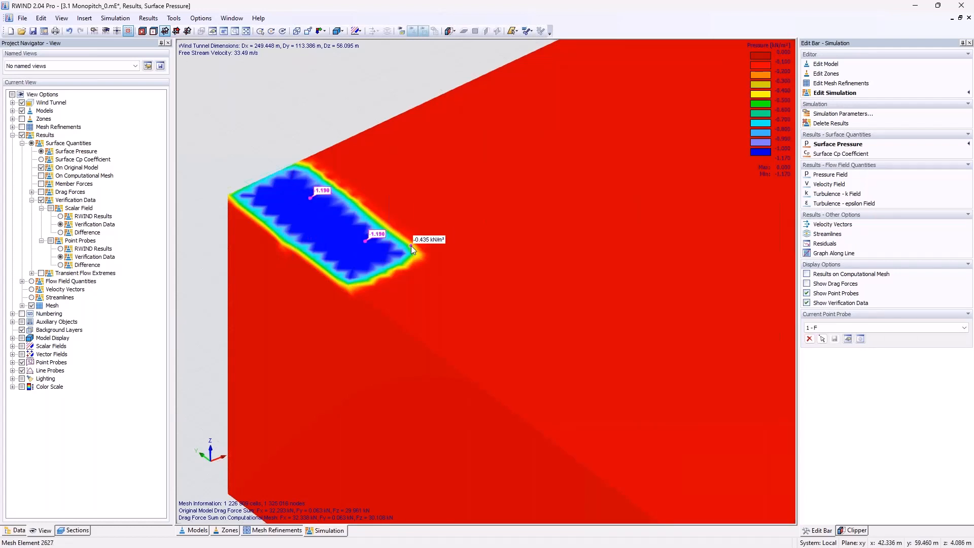
{"action": "scroll", "coordinate": [302, 167], "scroll_direction": "down", "scroll_amount": 4}
Reopen point probe F and graphically add a third point near the opposite windward roof corner, with a verification pressure of -1.190 kN/m².
{"action": "left_click", "coordinate": [15, 530]}
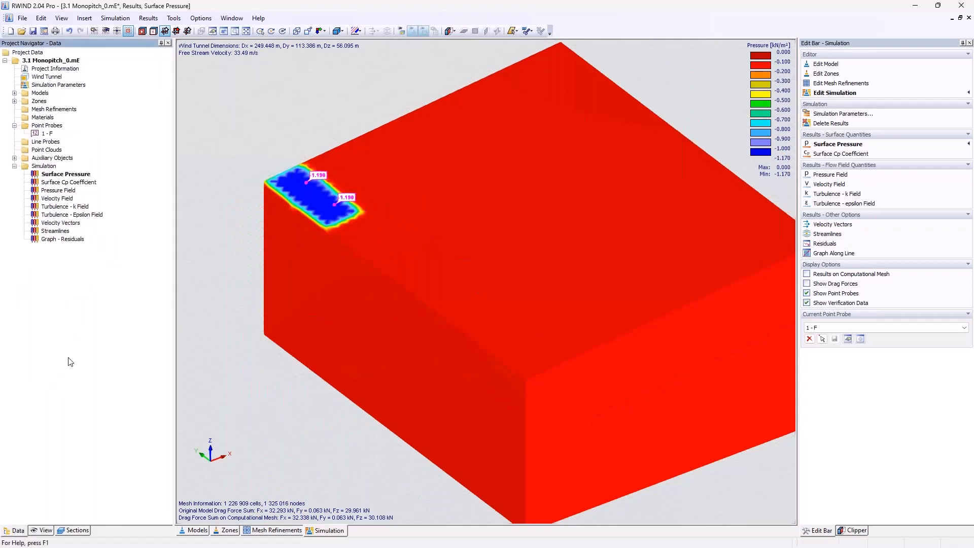
{"action": "double_click", "coordinate": [46, 133]}
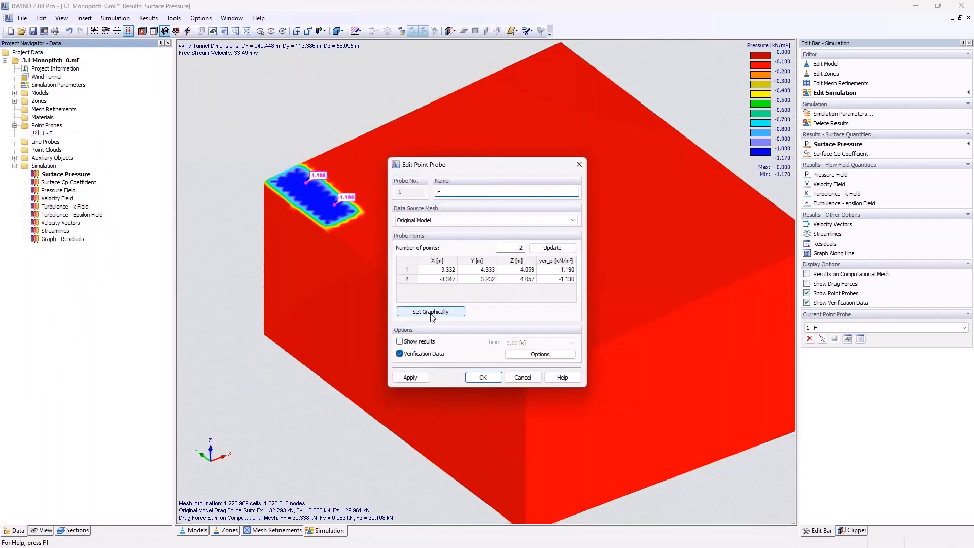
{"action": "left_click", "coordinate": [429, 311]}
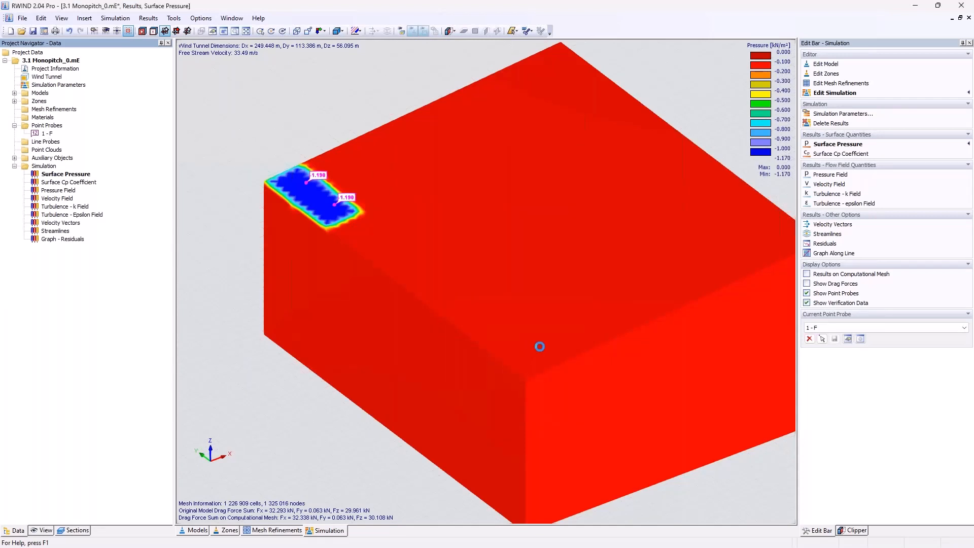
{"action": "left_click", "coordinate": [515, 340]}
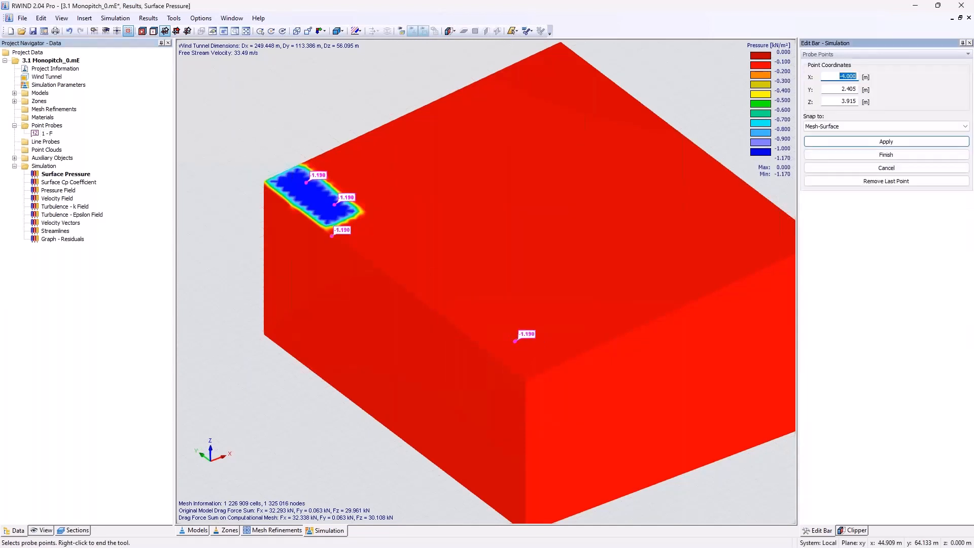
{"action": "left_click", "coordinate": [885, 154]}
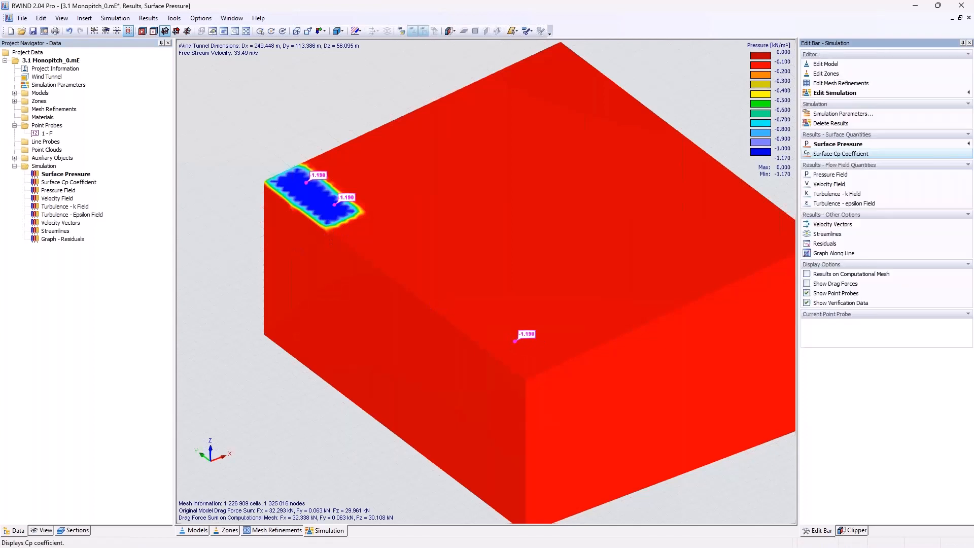
{"action": "left_click", "coordinate": [571, 291]}
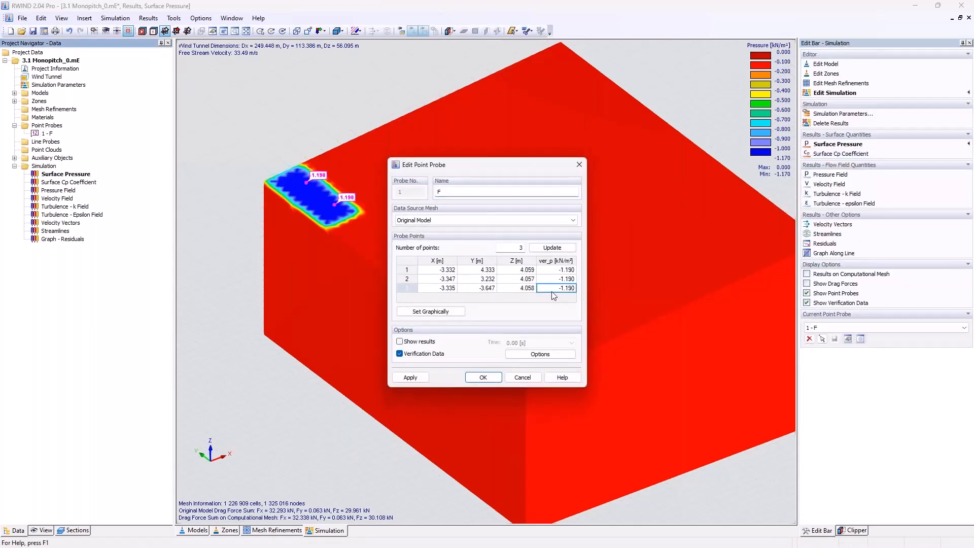
Switch probe F's verification data to Gaussian interpolation, apply it, and move the probe dialog clear of the roof.
{"action": "left_click", "coordinate": [539, 354]}
{"action": "left_click", "coordinate": [433, 237]}
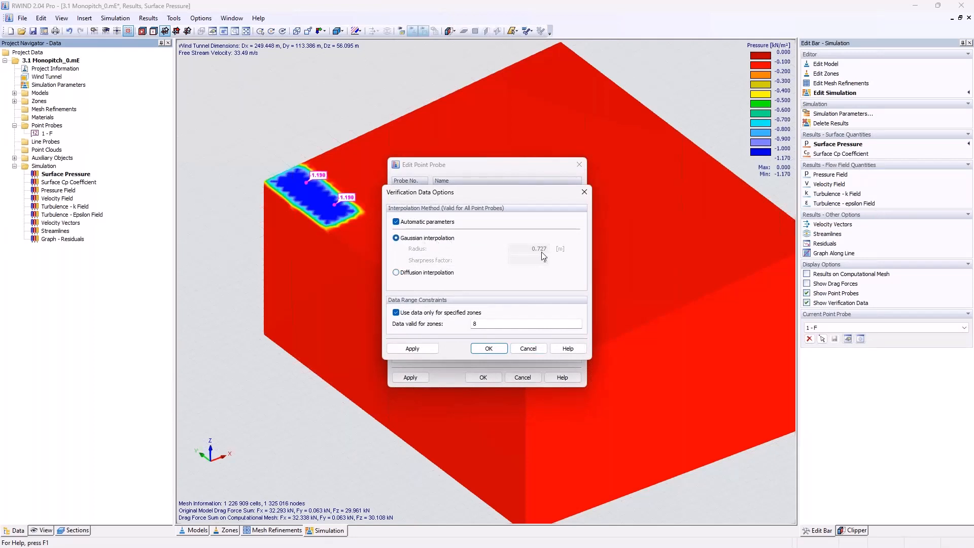
{"action": "left_click", "coordinate": [412, 349]}
{"action": "left_click", "coordinate": [489, 349]}
{"action": "left_click_drag", "start_coordinate": [480, 174], "coordinate": [705, 196]}
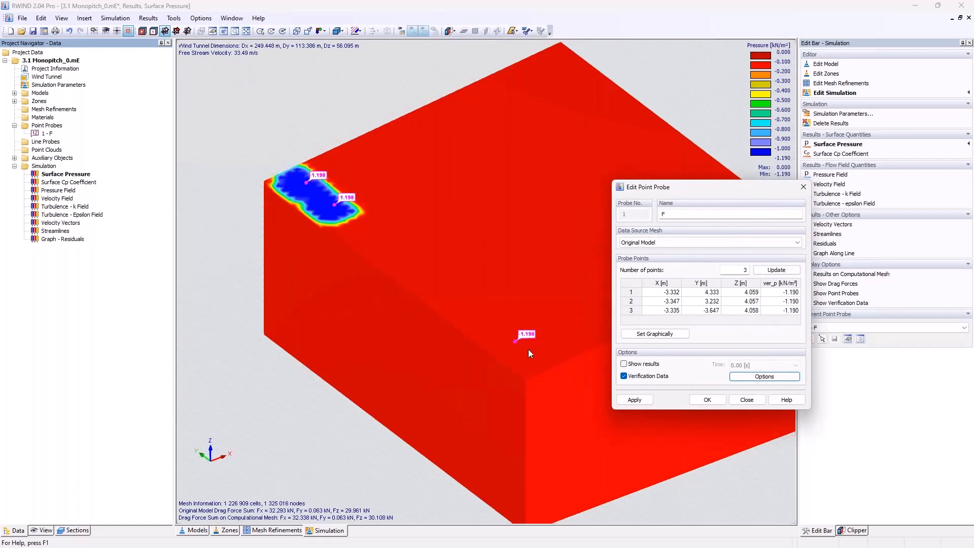
Extend the zones for which probe F's verification data is valid to 8,9 and apply the change.
{"action": "left_click", "coordinate": [735, 377]}
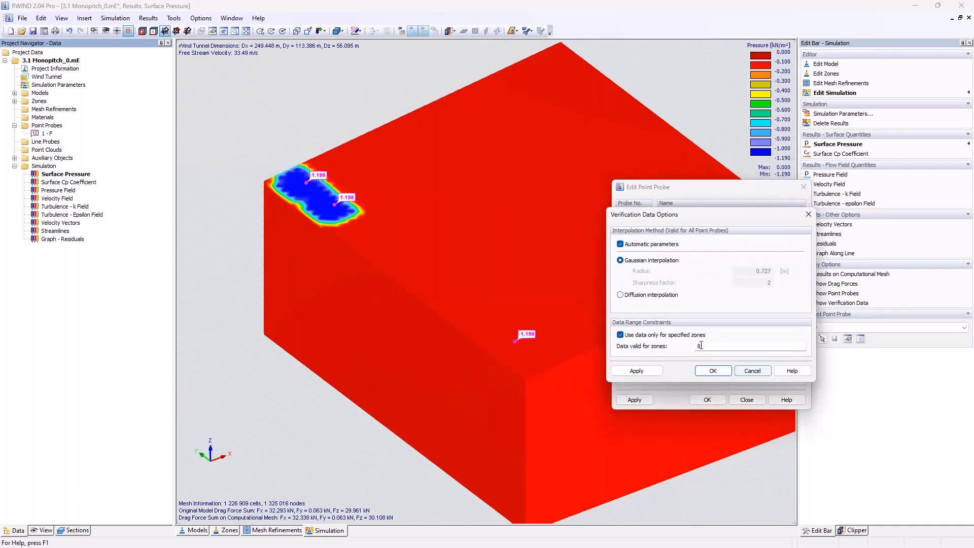
{"action": "left_click", "coordinate": [725, 346]}
{"action": "left_click", "coordinate": [645, 370]}
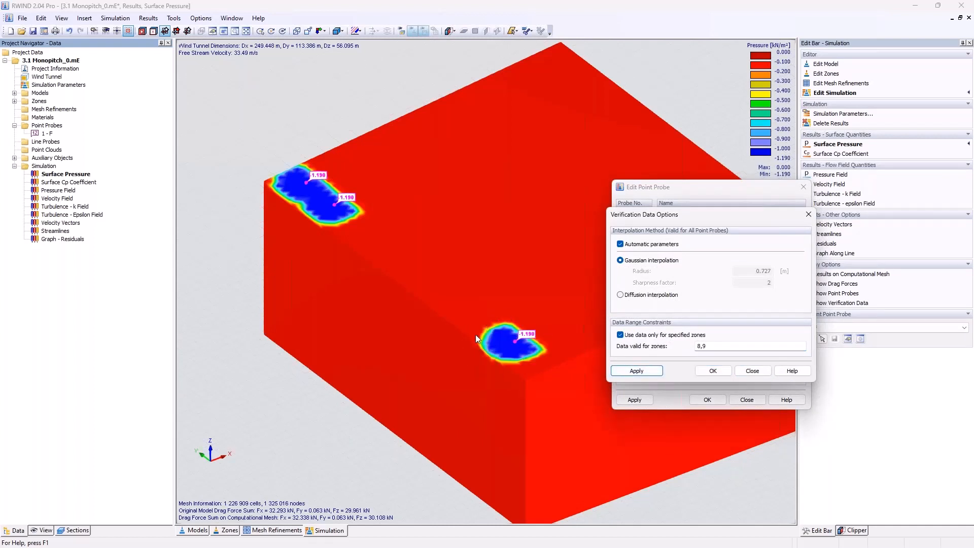
Try diffusion interpolation for zones 8 and 9, and switch back to Gaussian interpolation.
{"action": "left_click", "coordinate": [637, 294]}
{"action": "left_click", "coordinate": [637, 370]}
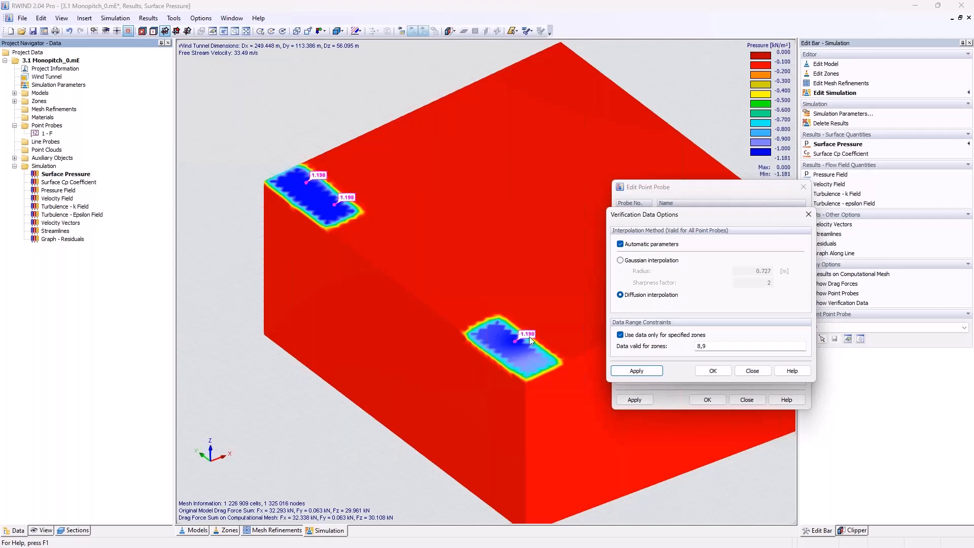
{"action": "left_click", "coordinate": [662, 260]}
{"action": "left_click", "coordinate": [647, 372]}
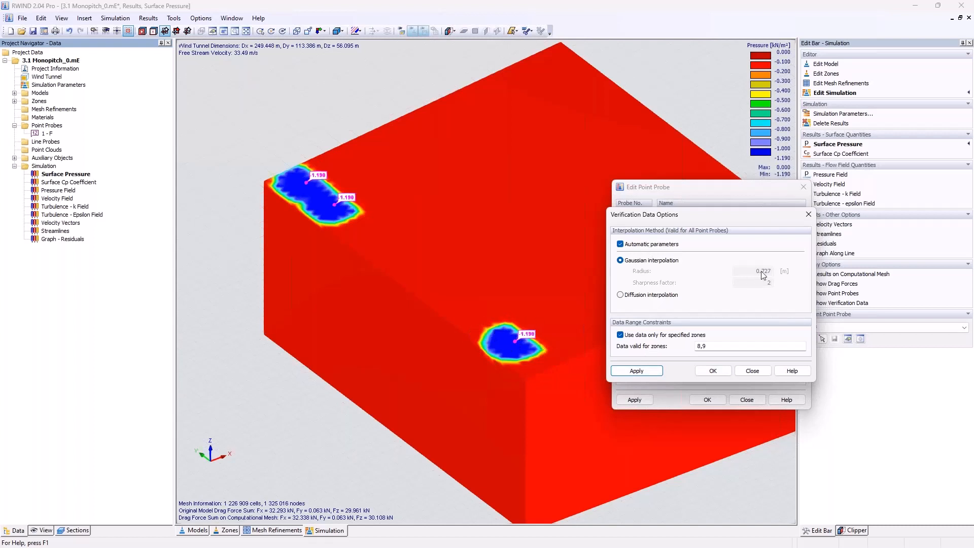
Turn off the automatic interpolation parameters and apply a Gaussian radius of 0.200 m.
{"action": "left_click", "coordinate": [651, 246]}
{"action": "left_click_drag", "start_coordinate": [753, 271], "coordinate": [780, 271]}
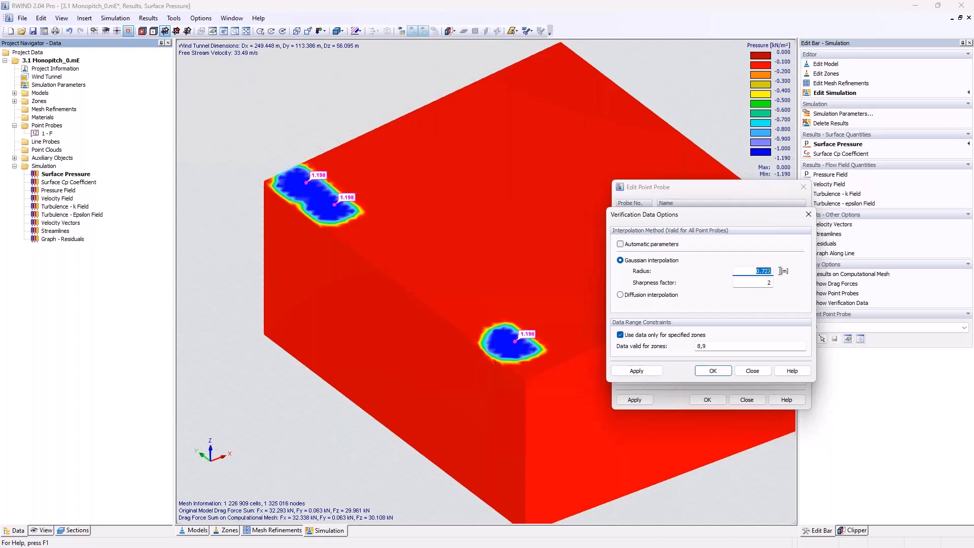
{"action": "type", "text": "0.200"}
{"action": "left_click", "coordinate": [655, 371]}
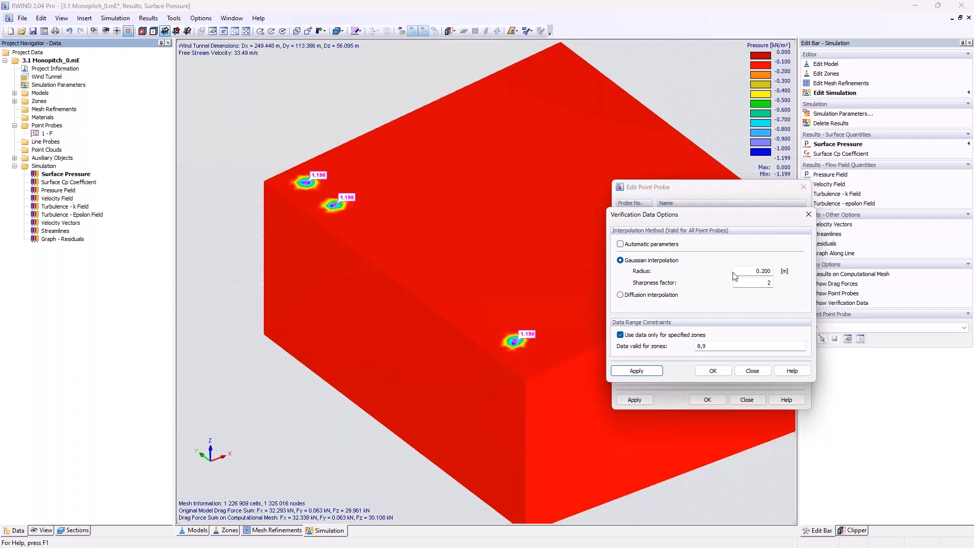
Set the Gaussian interpolation radius to 3.000 m, apply it, and confirm probe F.
{"action": "left_click_drag", "start_coordinate": [735, 271], "coordinate": [781, 272]}
{"action": "type", "text": "1"}
{"action": "left_click", "coordinate": [636, 370]}
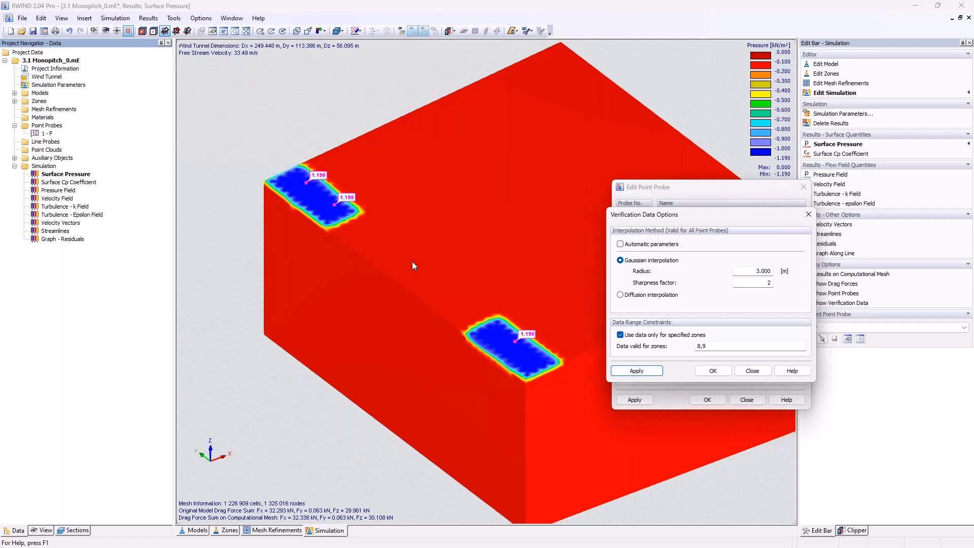
{"action": "left_click", "coordinate": [713, 372]}
{"action": "left_click", "coordinate": [707, 399]}
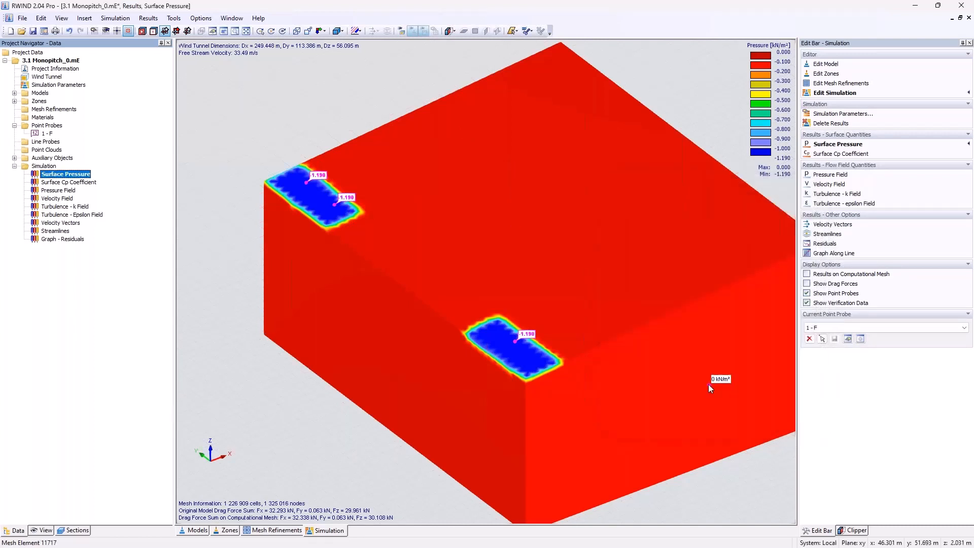
Create a new point probe named G on the original model, setting its points graphically on the roof with snapping to the mesh surface.
{"action": "right_click", "coordinate": [56, 127]}
{"action": "left_click", "coordinate": [71, 134]}
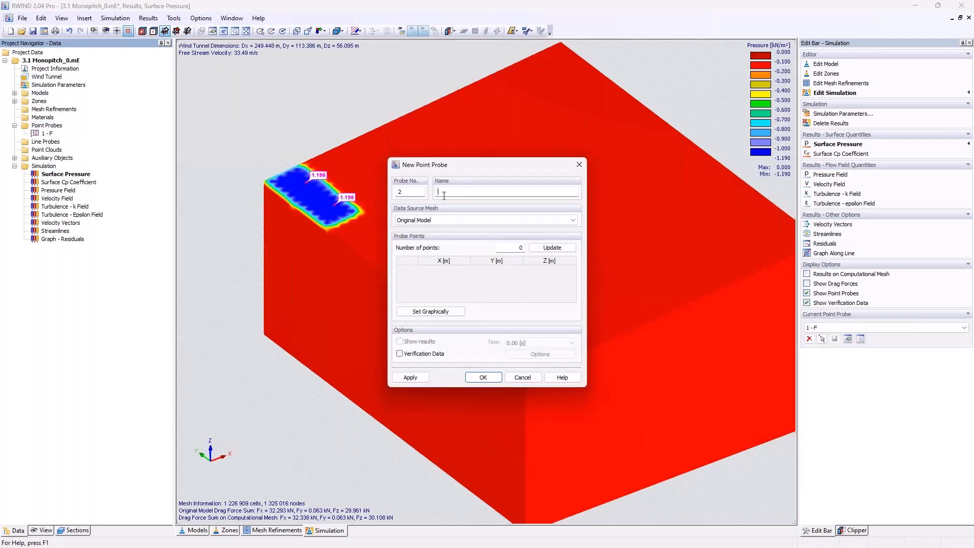
{"action": "type", "text": "G"}
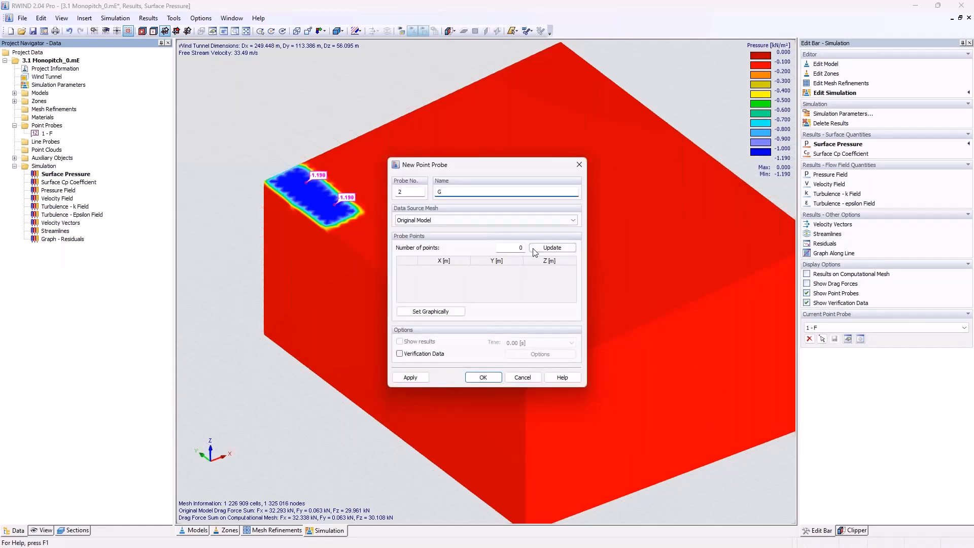
{"action": "left_click", "coordinate": [430, 311]}
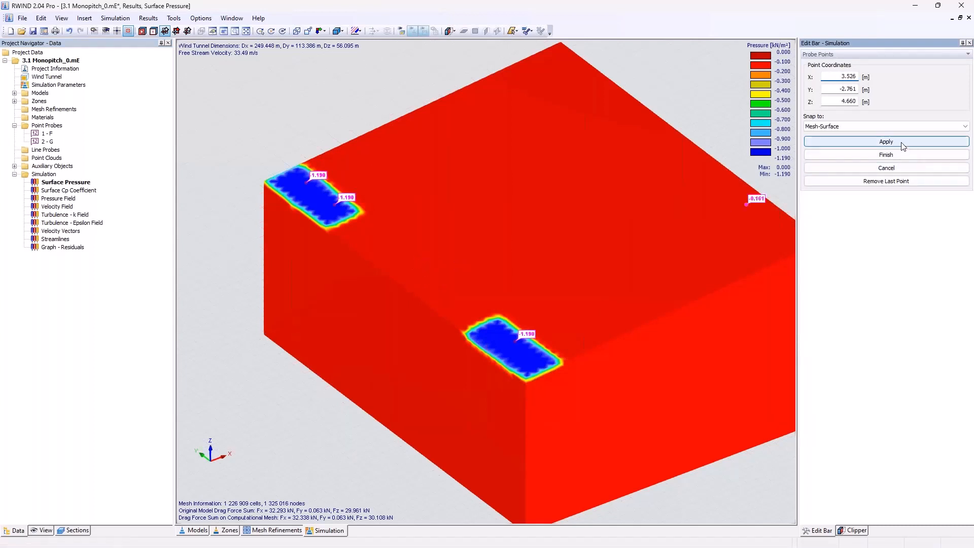
{"action": "left_click", "coordinate": [861, 155]}
Open probe G for editing, reduce it to 1 point, and set that point's Y coordinate to 0.
{"action": "double_click", "coordinate": [46, 142]}
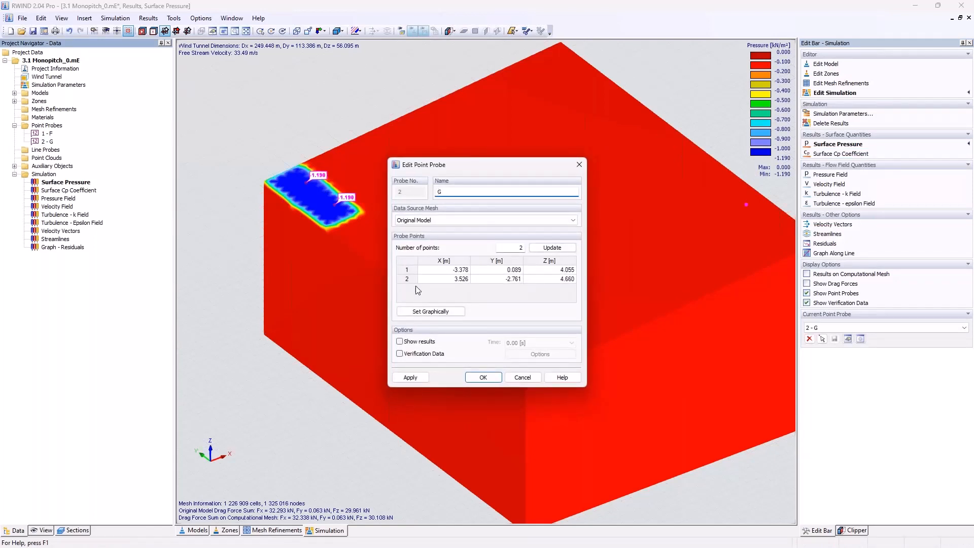
{"action": "double_click", "coordinate": [518, 248]}
{"action": "type", "text": "1"}
{"action": "key", "text": "Tab"}
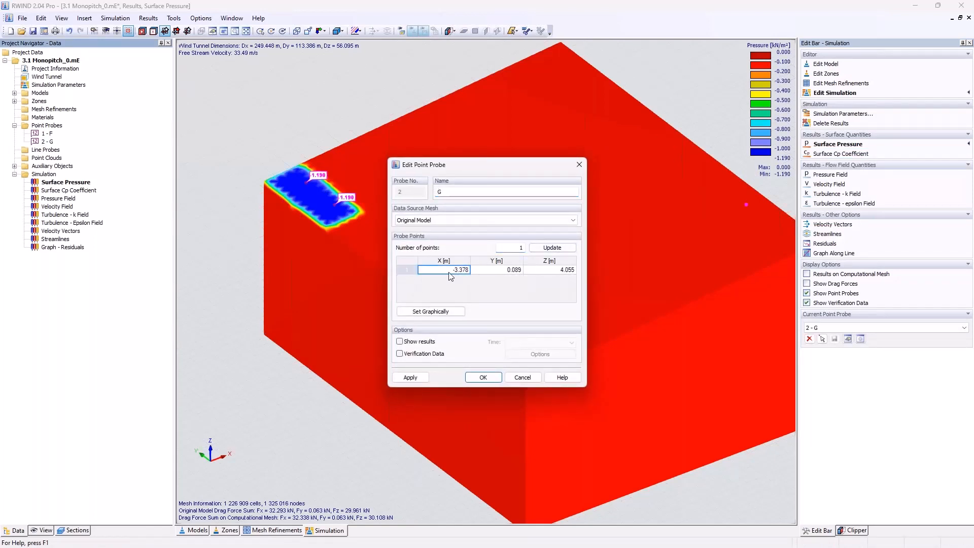
{"action": "left_click", "coordinate": [497, 274]}
{"action": "type", "text": "0"}
{"action": "left_click", "coordinate": [543, 273]}
Enable verification data for probe G and enter zone G's external wind pressure of -0.84 kN/m² from the presentation slide.
{"action": "left_click", "coordinate": [435, 354]}
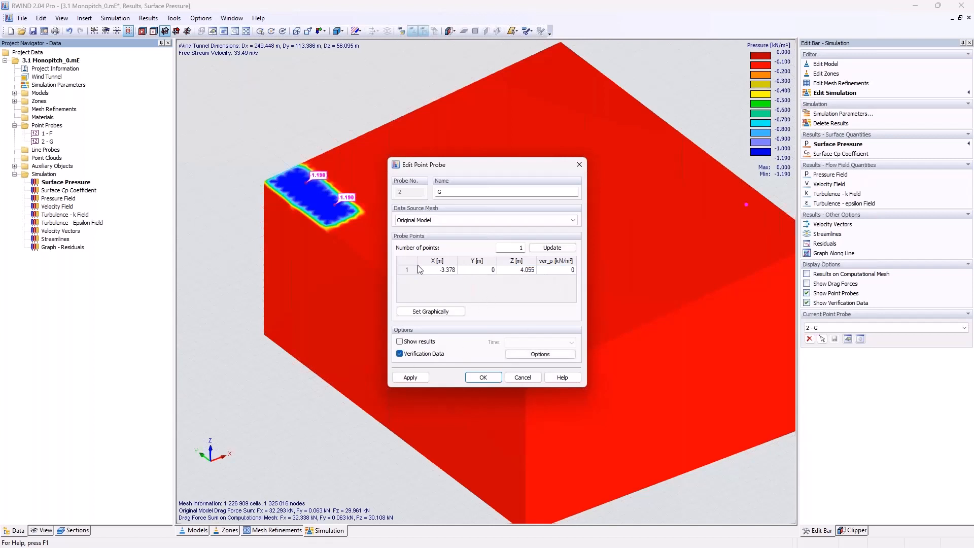
{"action": "key", "text": "alt+Tab"}
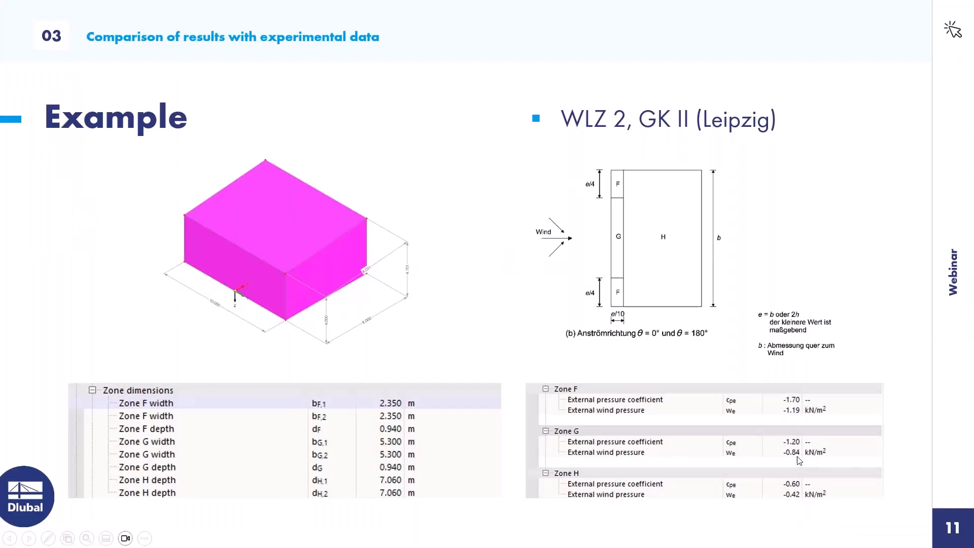
{"action": "key", "text": "alt+Tab"}
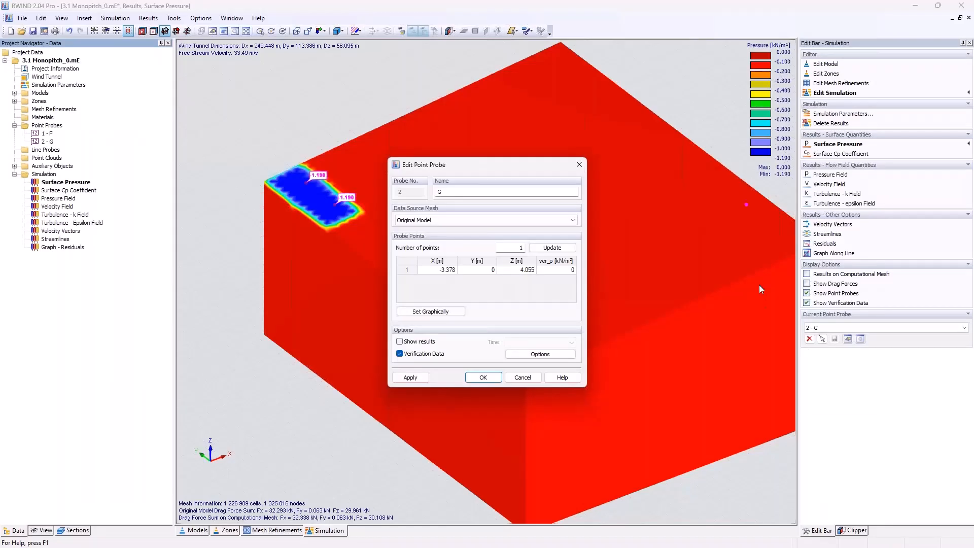
{"action": "left_click", "coordinate": [564, 272]}
{"action": "type", "text": "-.84"}
Restrict probe G's verification data to the roof zone between the two windward corner zones and confirm the probe.
{"action": "left_click", "coordinate": [537, 354]}
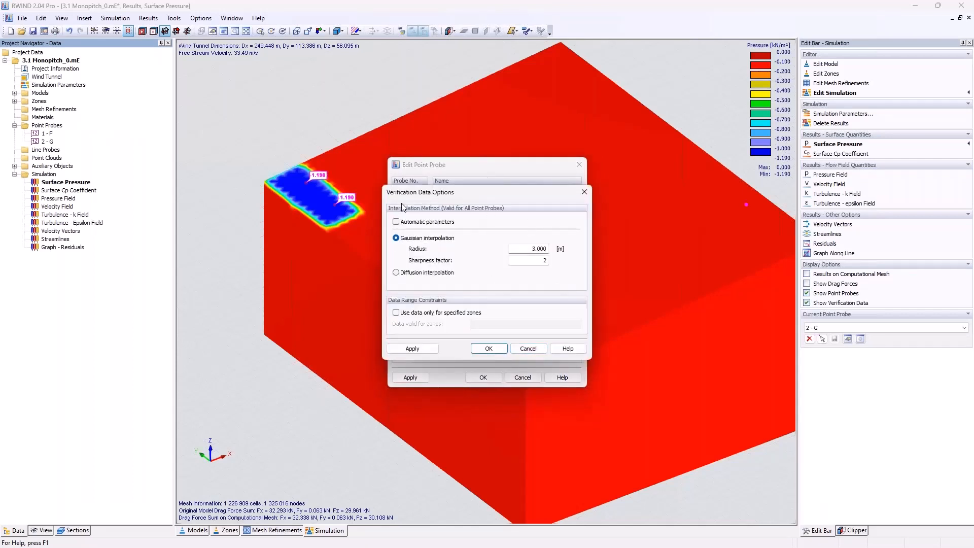
{"action": "left_click", "coordinate": [413, 313]}
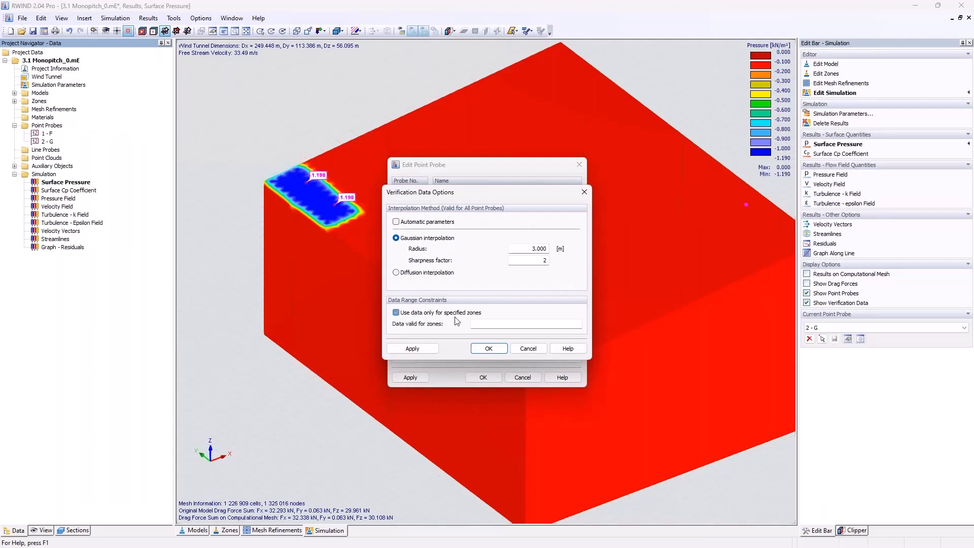
{"action": "left_click", "coordinate": [487, 348]}
{"action": "left_click", "coordinate": [484, 377]}
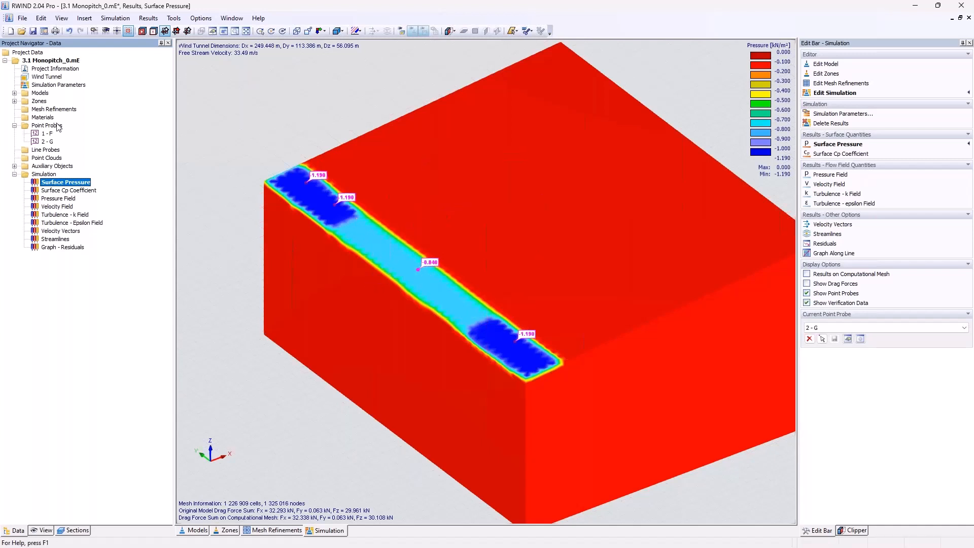
Create a new point probe named H on the original model and graphically place one point near the middle of the main roof surface.
{"action": "right_click", "coordinate": [57, 126]}
{"action": "left_click", "coordinate": [87, 128]}
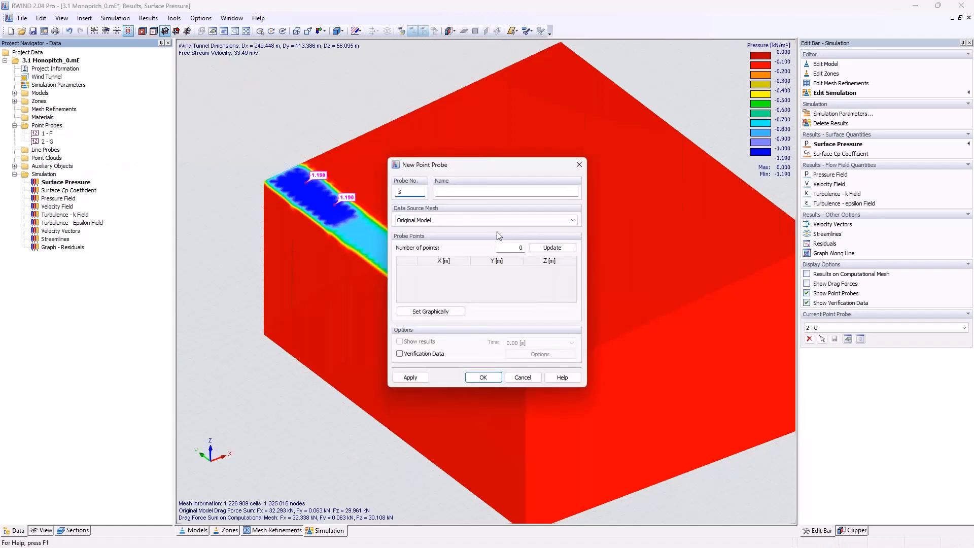
{"action": "left_click", "coordinate": [496, 191]}
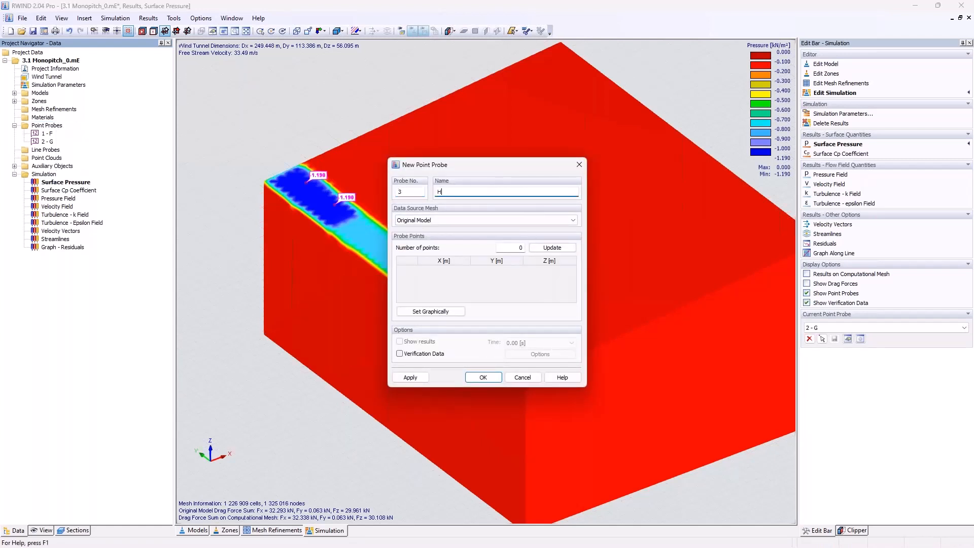
{"action": "type", "text": "H"}
{"action": "left_click", "coordinate": [440, 313]}
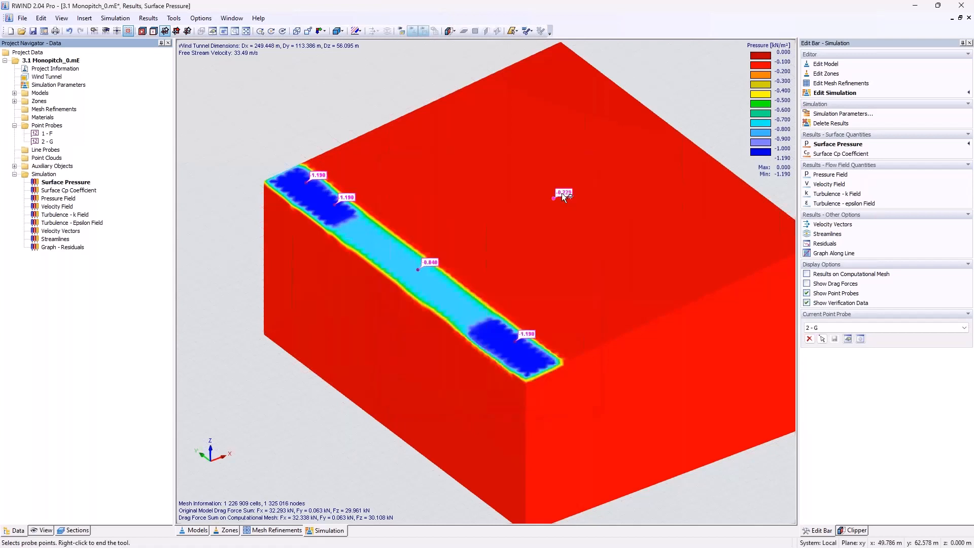
{"action": "left_click", "coordinate": [560, 205]}
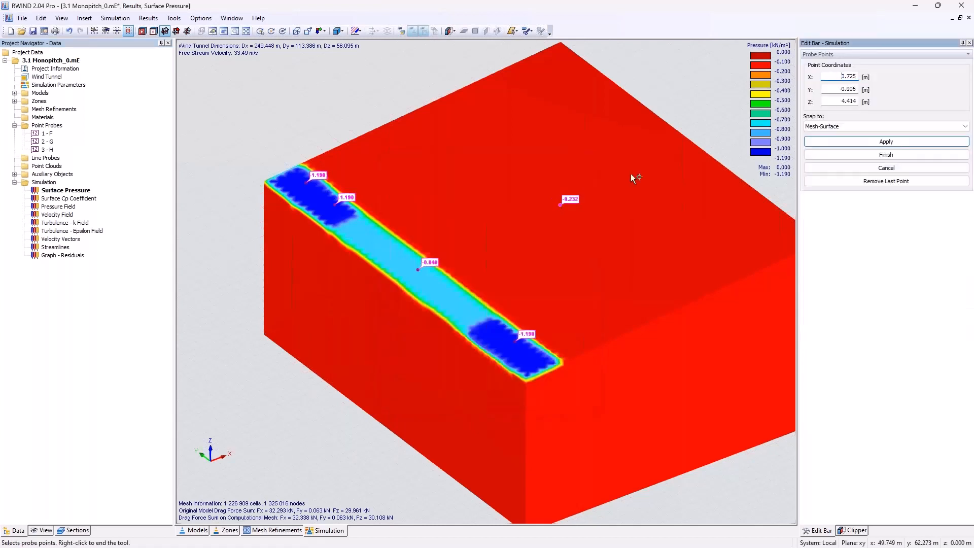
{"action": "left_click", "coordinate": [886, 155]}
Edit probe H, enter a verification pressure of -0.42 kN/m², and restrict its verification data to zone 7.
{"action": "double_click", "coordinate": [46, 149]}
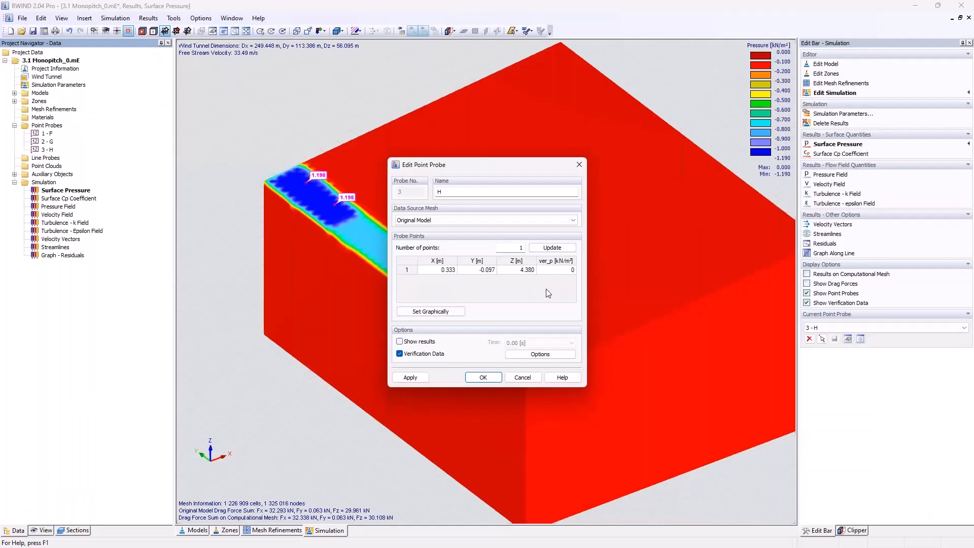
{"action": "left_click", "coordinate": [556, 270]}
{"action": "type", "text": "-.42"}
{"action": "left_click", "coordinate": [512, 354]}
{"action": "left_click", "coordinate": [415, 313]}
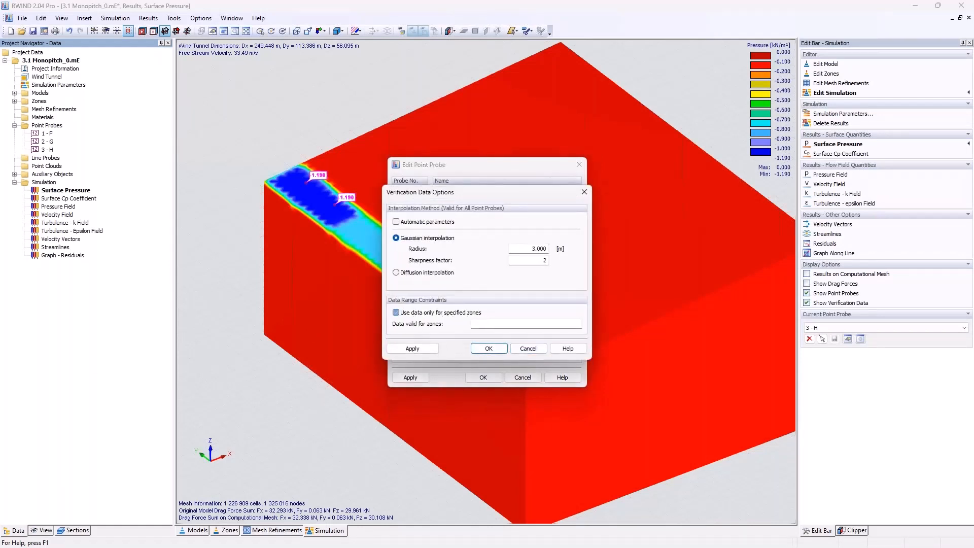
{"action": "left_click", "coordinate": [500, 325]}
{"action": "type", "text": "7"}
{"action": "left_click", "coordinate": [413, 348]}
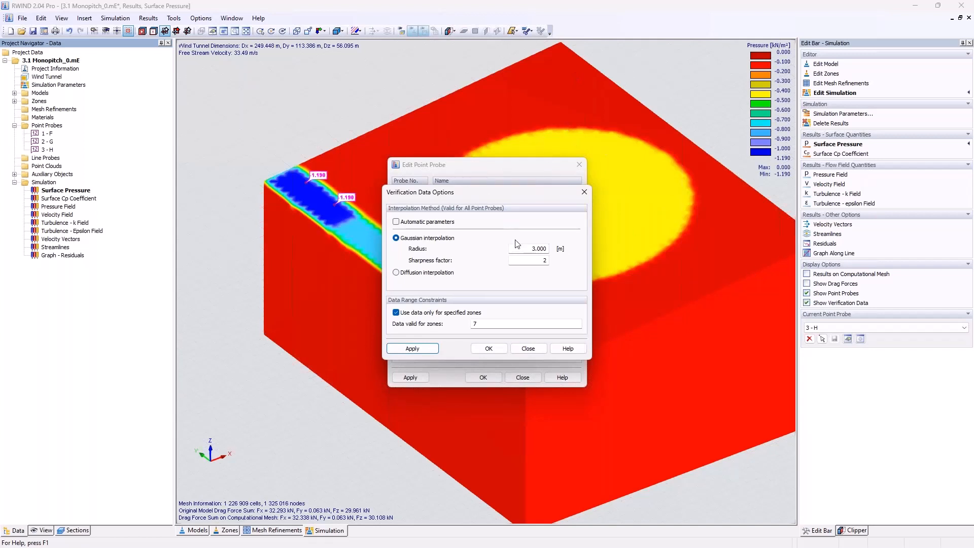
Set the Gaussian interpolation radius of the verification data to 6 m and confirm the options and probe H.
{"action": "left_click_drag", "start_coordinate": [518, 248], "coordinate": [557, 249]}
{"action": "type", "text": "6"}
{"action": "key", "text": "Tab"}
{"action": "left_click", "coordinate": [416, 350]}
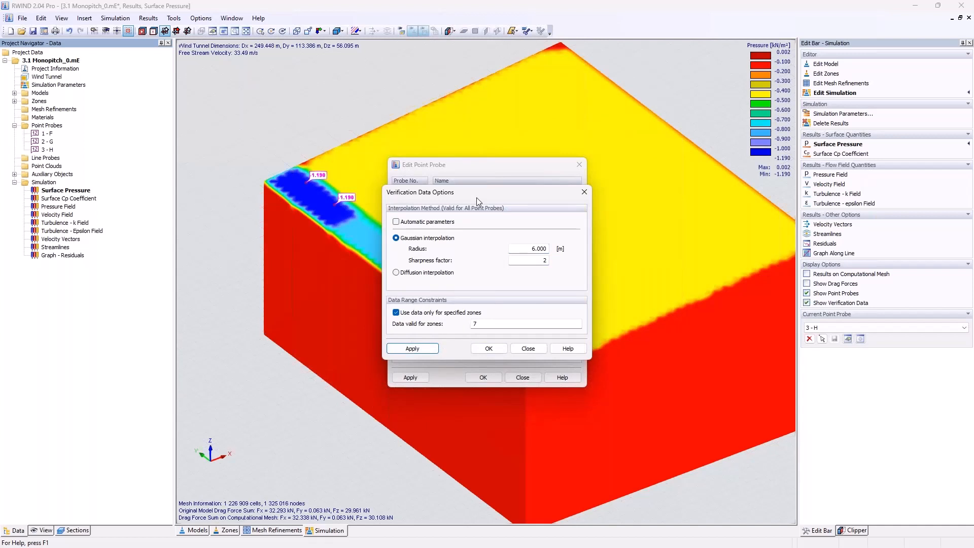
{"action": "left_click", "coordinate": [488, 349]}
{"action": "left_click", "coordinate": [483, 377]}
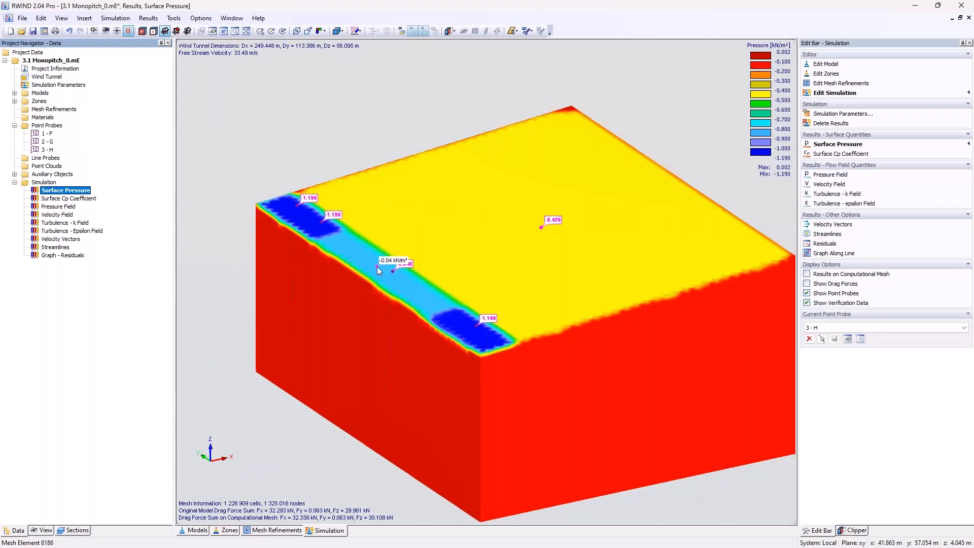
Display the RWIND results for both the surface pressure scalar field and the point probes.
{"action": "left_click", "coordinate": [44, 531]}
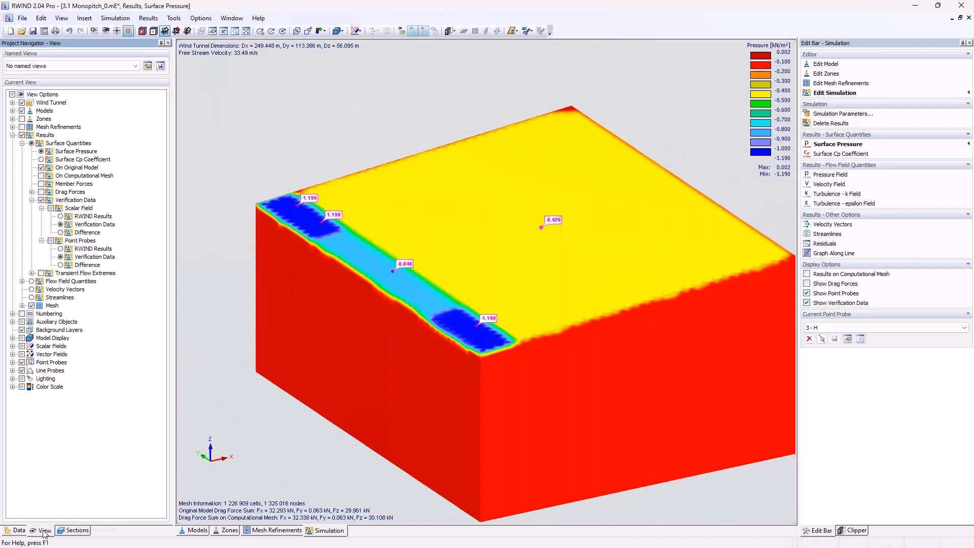
{"action": "left_click", "coordinate": [61, 216]}
{"action": "left_click", "coordinate": [61, 249]}
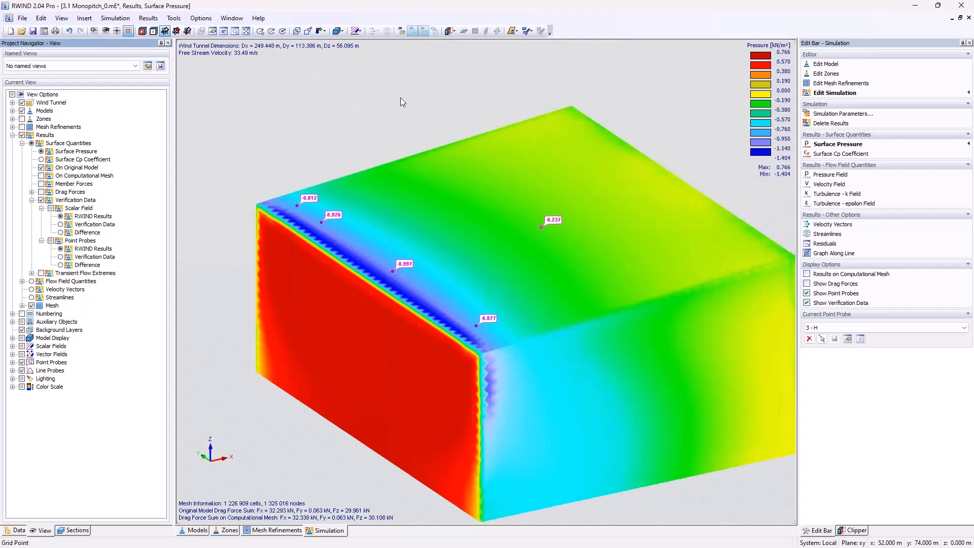
Show the verification data for the scalar field and point probes, then switch both to their difference from the RWIND results.
{"action": "left_click", "coordinate": [61, 225]}
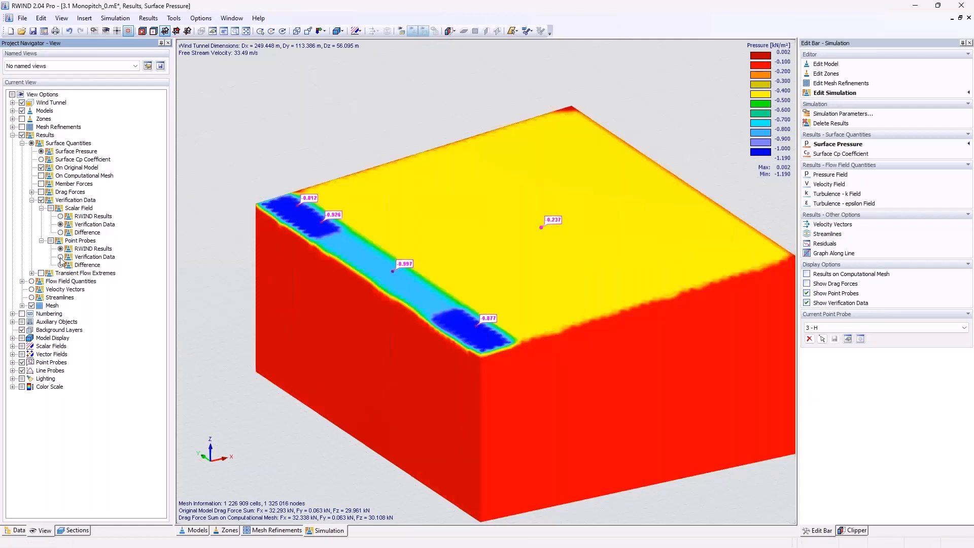
{"action": "left_click", "coordinate": [61, 257]}
{"action": "left_click", "coordinate": [61, 233]}
{"action": "left_click", "coordinate": [60, 265]}
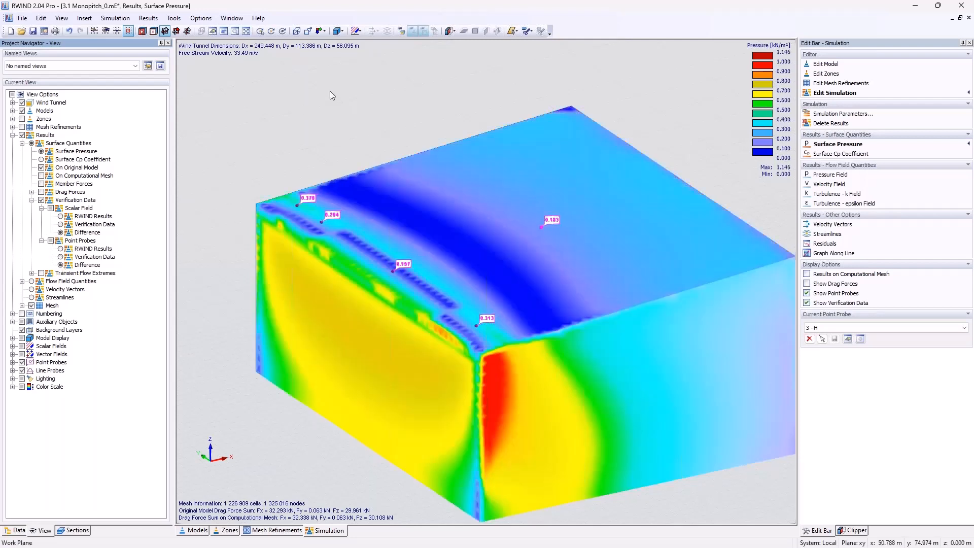
Display only the roof mesh sections, zones 7 to 10.
{"action": "left_click", "coordinate": [75, 530]}
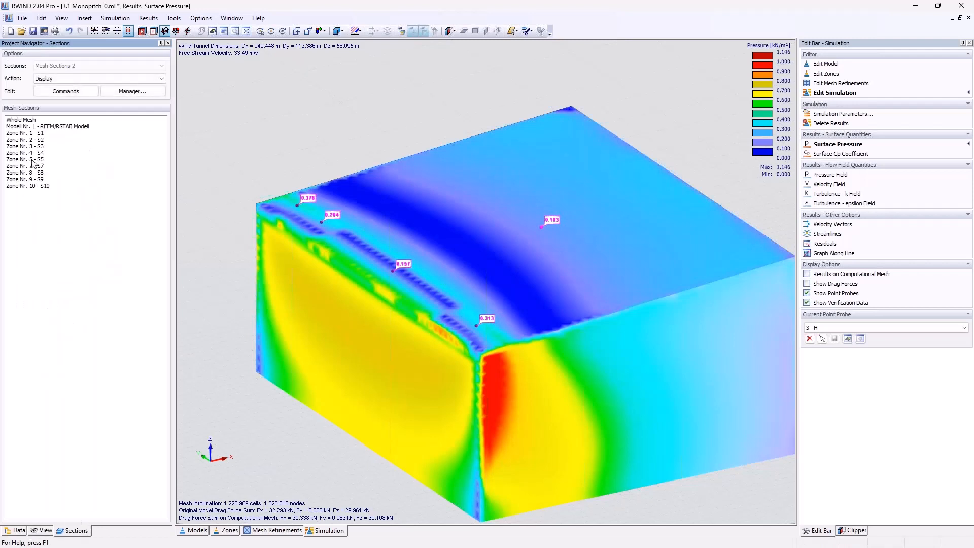
{"action": "left_click", "coordinate": [38, 166]}
{"action": "left_click", "coordinate": [28, 185], "text": "shift"}
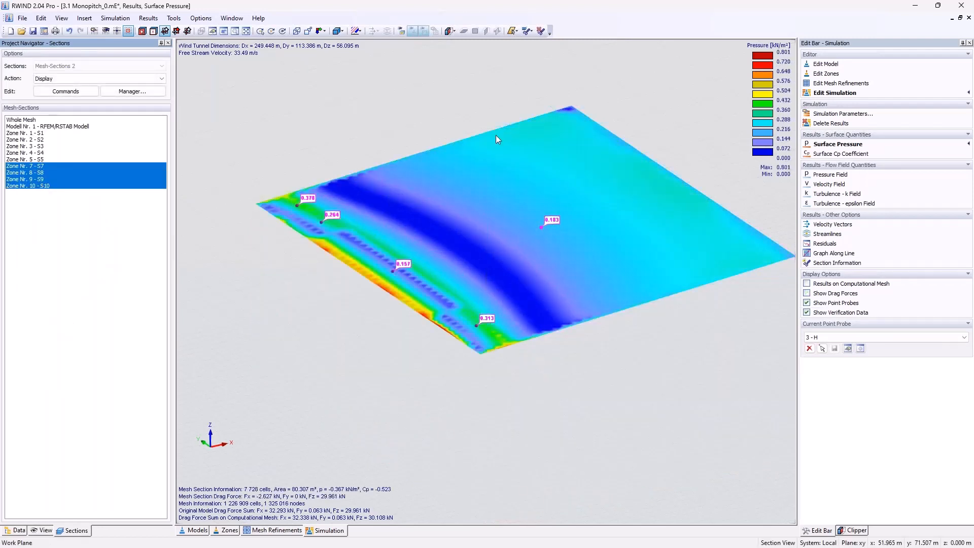
Examine the local pressure differences across the roof zones around the F, G and H probe points.
{"action": "middle_click_drag", "start_coordinate": [439, 182], "coordinate": [498, 216]}
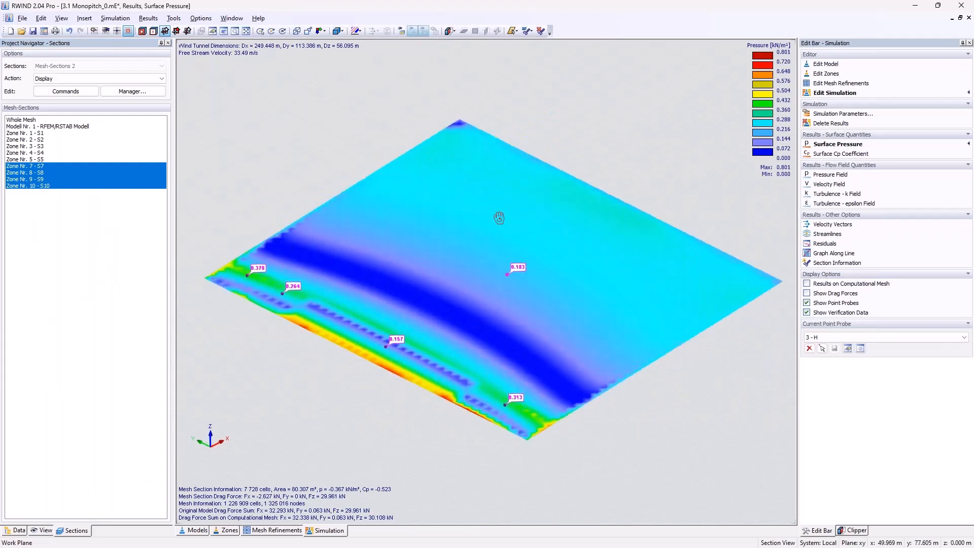
{"action": "middle_click_drag", "start_coordinate": [324, 252], "coordinate": [645, 196]}
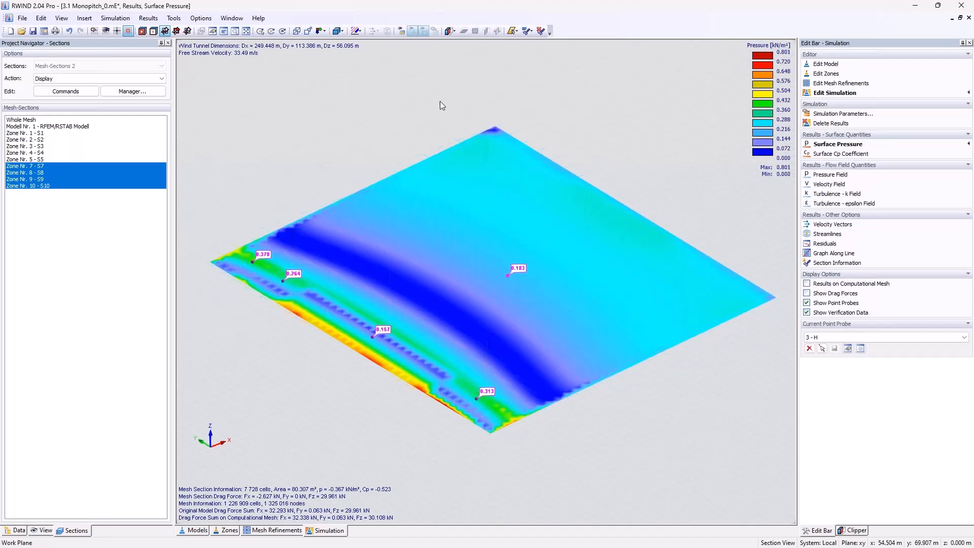
{"action": "mouse_move", "coordinate": [288, 266]}
{"action": "mouse_move", "coordinate": [301, 316]}
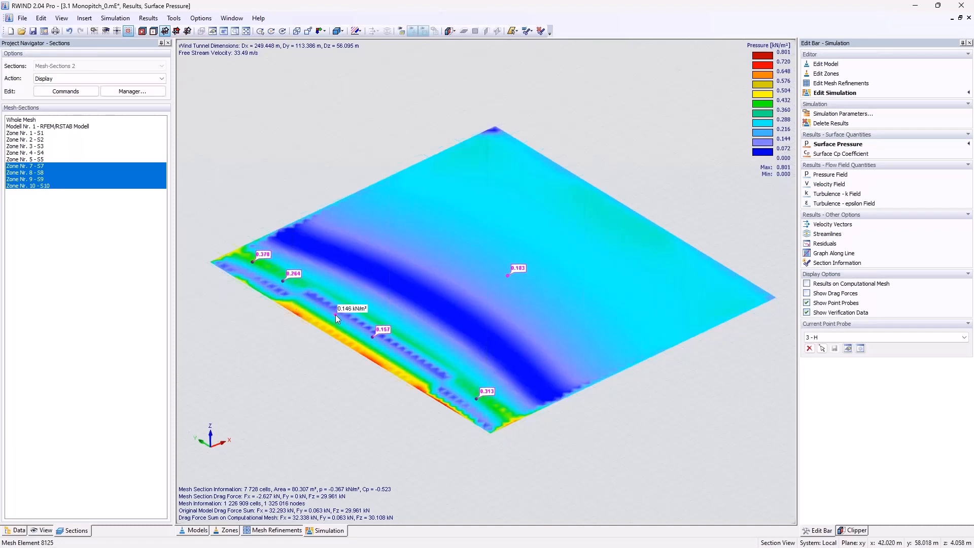
{"action": "scroll", "coordinate": [338, 314], "scroll_direction": "down", "scroll_amount": 6}
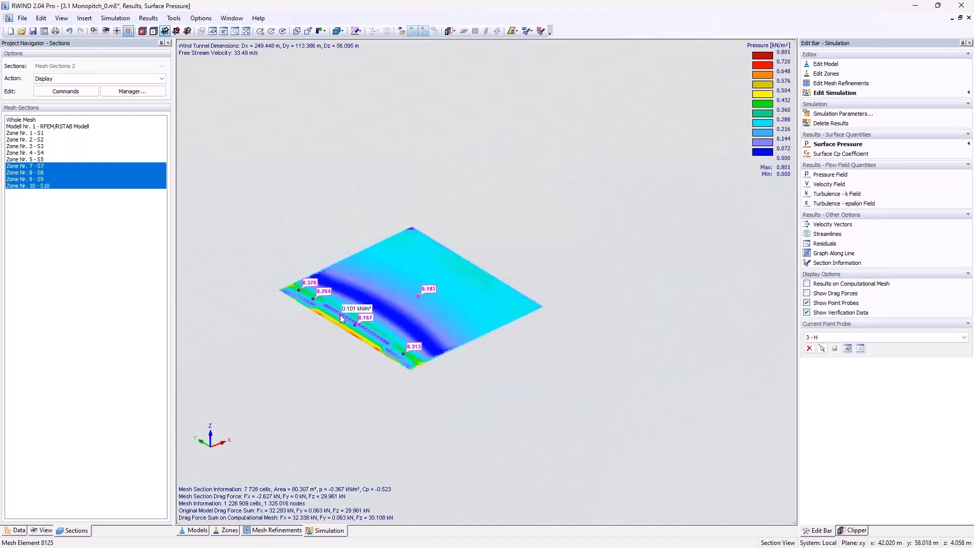
{"action": "scroll", "coordinate": [330, 338], "scroll_direction": "up", "scroll_amount": 6}
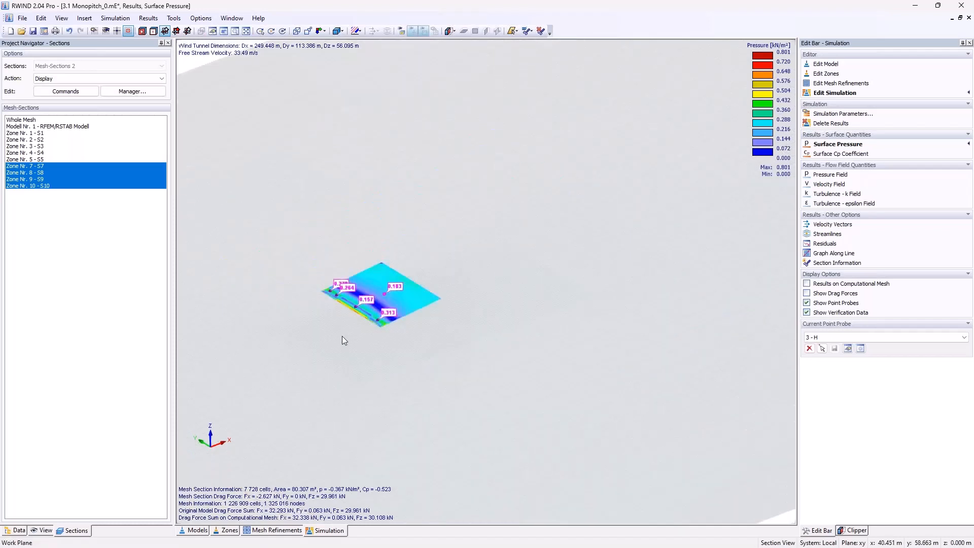
{"action": "scroll", "coordinate": [370, 245], "scroll_direction": "up", "scroll_amount": 1}
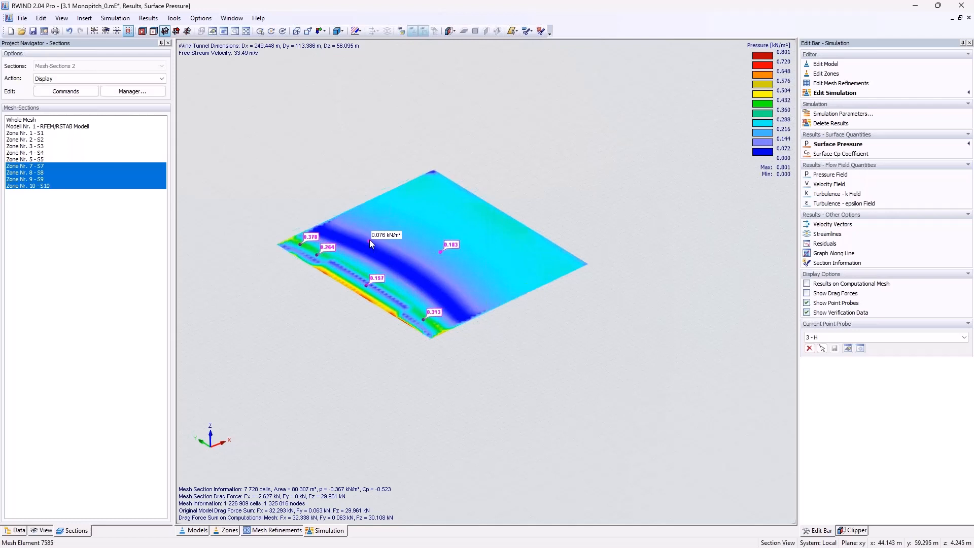
{"action": "scroll", "coordinate": [370, 239], "scroll_direction": "up", "scroll_amount": 2}
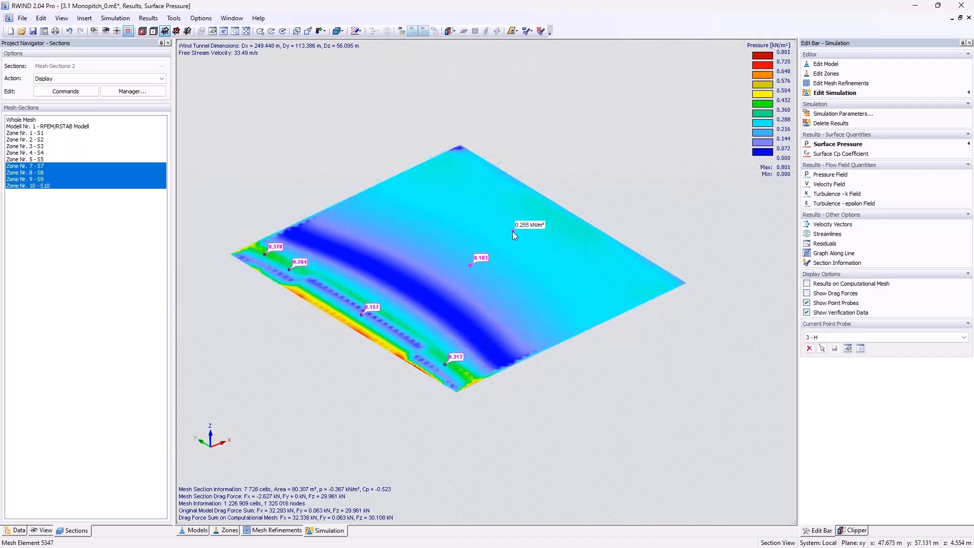
Open zone 7 (S7) from the project data, read its average pressure in the object information, and close it without changes.
{"action": "left_click", "coordinate": [16, 530]}
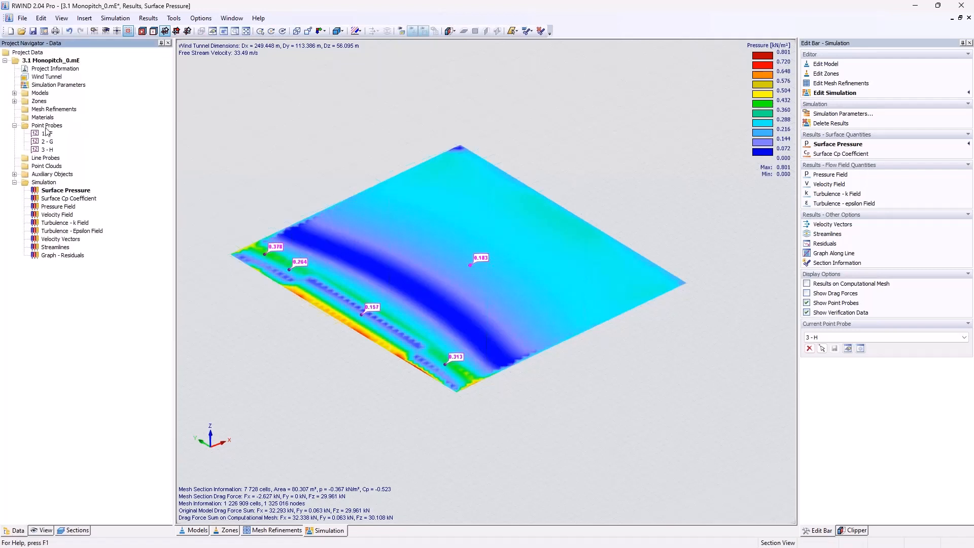
{"action": "left_click", "coordinate": [15, 101]}
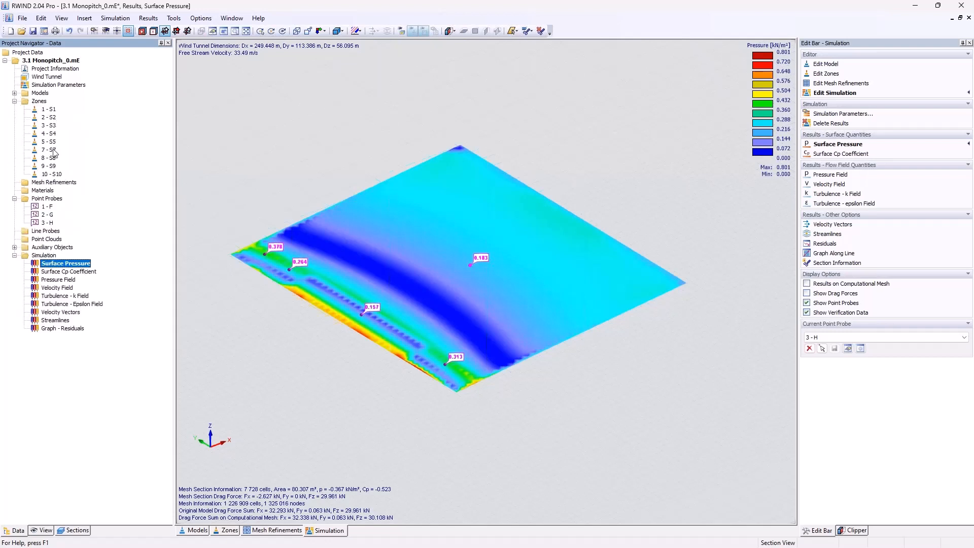
{"action": "double_click", "coordinate": [52, 150]}
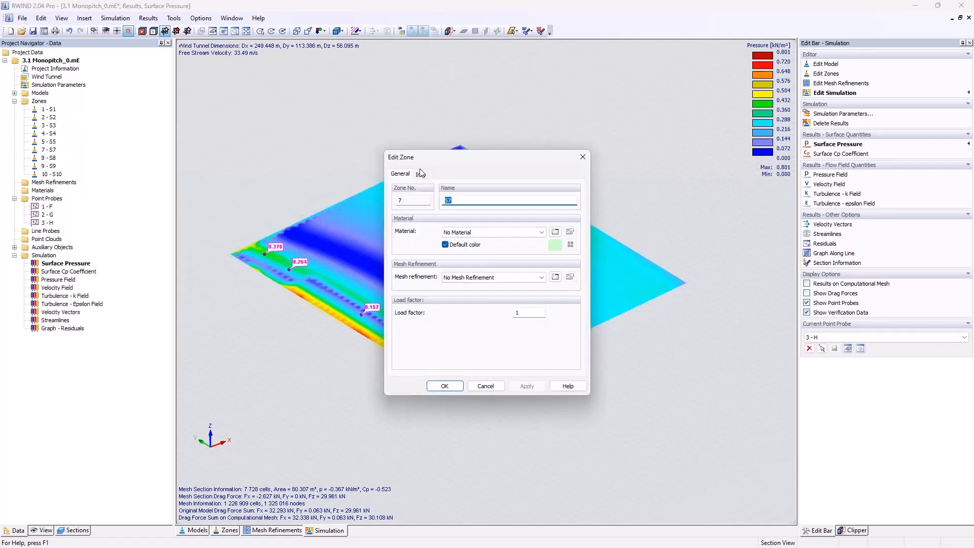
{"action": "left_click", "coordinate": [421, 174]}
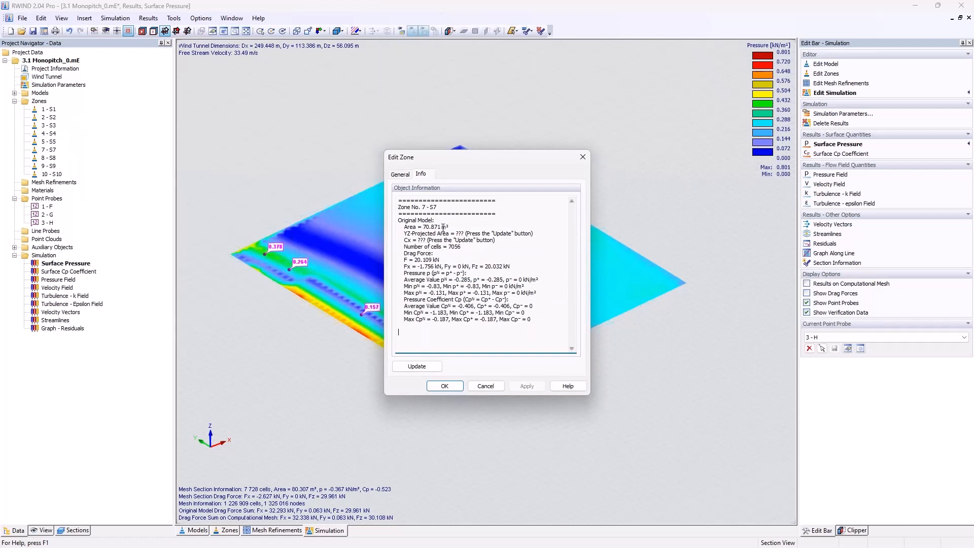
{"action": "left_click_drag", "start_coordinate": [404, 279], "coordinate": [472, 279]}
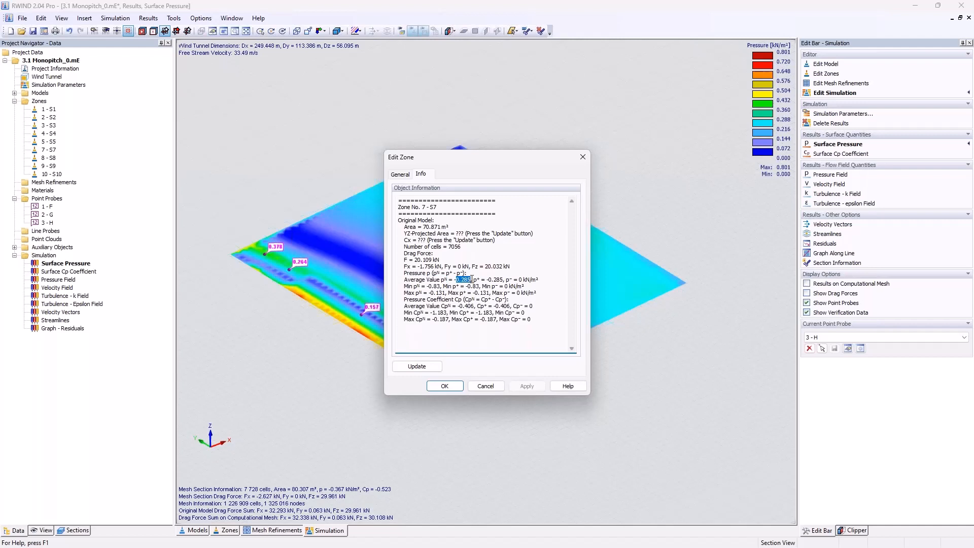
{"action": "left_click", "coordinate": [583, 157]}
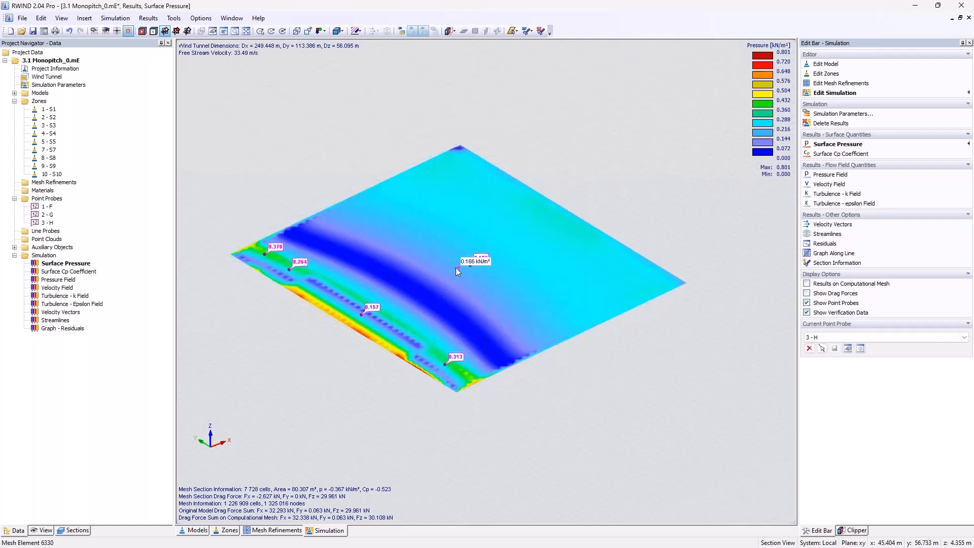
{"action": "middle_click_drag", "start_coordinate": [456, 266], "coordinate": [440, 215]}
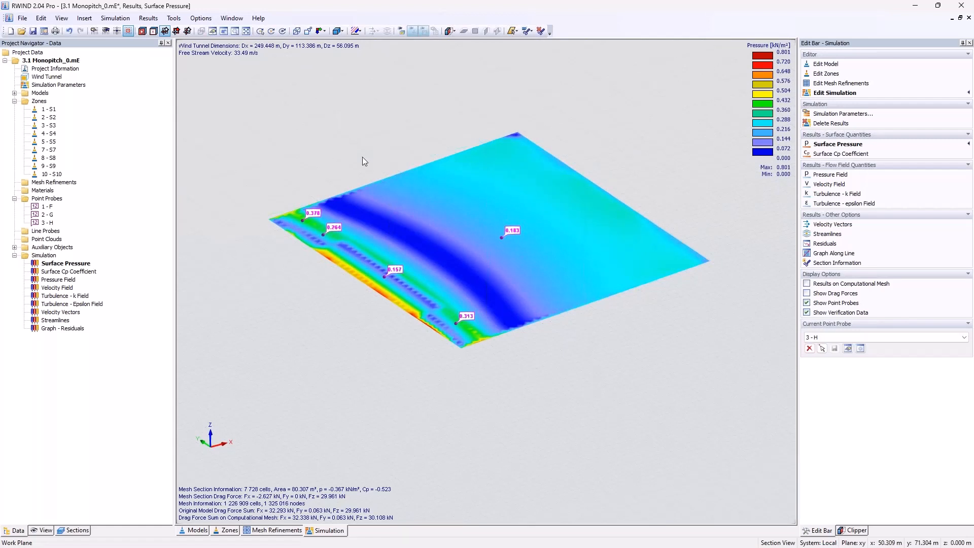
{"action": "scroll", "coordinate": [362, 161], "scroll_direction": "up", "scroll_amount": 1}
{"action": "scroll", "coordinate": [363, 157], "scroll_direction": "up", "scroll_amount": 1}
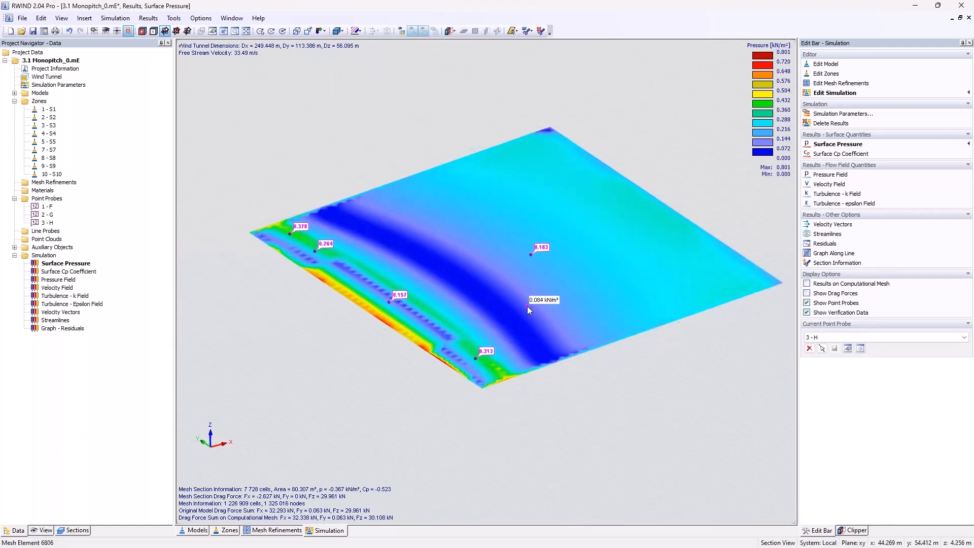
Switch to the presentation, advance to the Prospect slide, open its verification examples link in the browser, and browse the listed RWIND examples.
{"action": "left_click", "coordinate": [51, 207]}
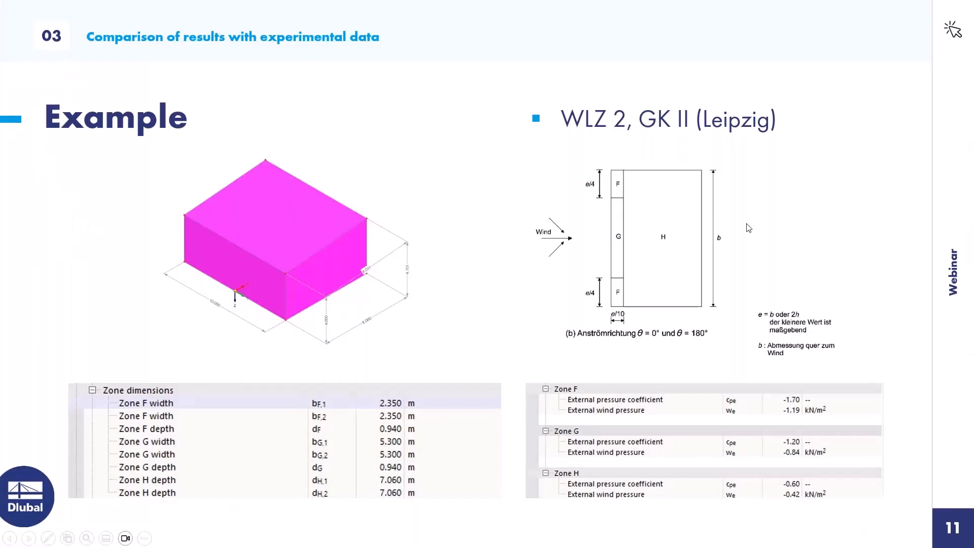
{"action": "left_click", "coordinate": [479, 245]}
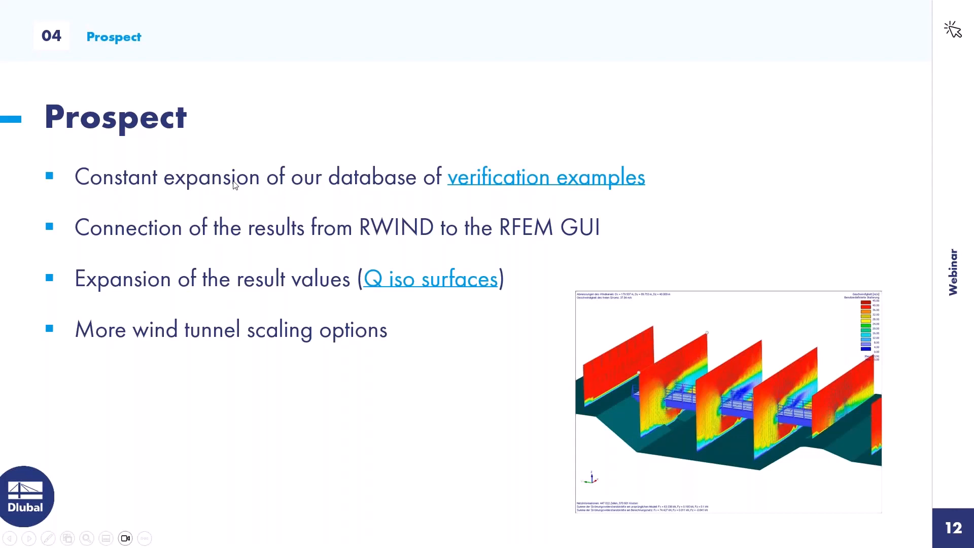
{"action": "left_click", "coordinate": [476, 178]}
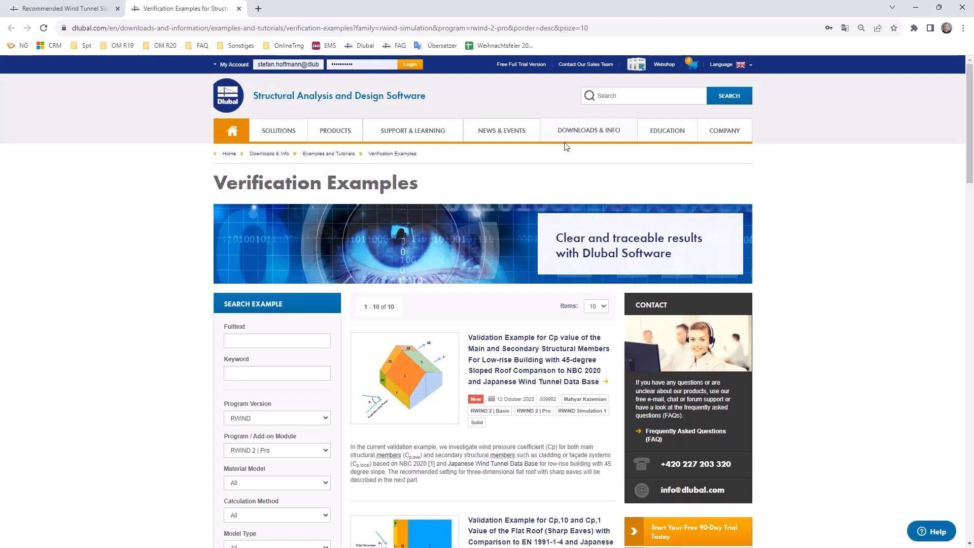
{"action": "mouse_move", "coordinate": [571, 137]}
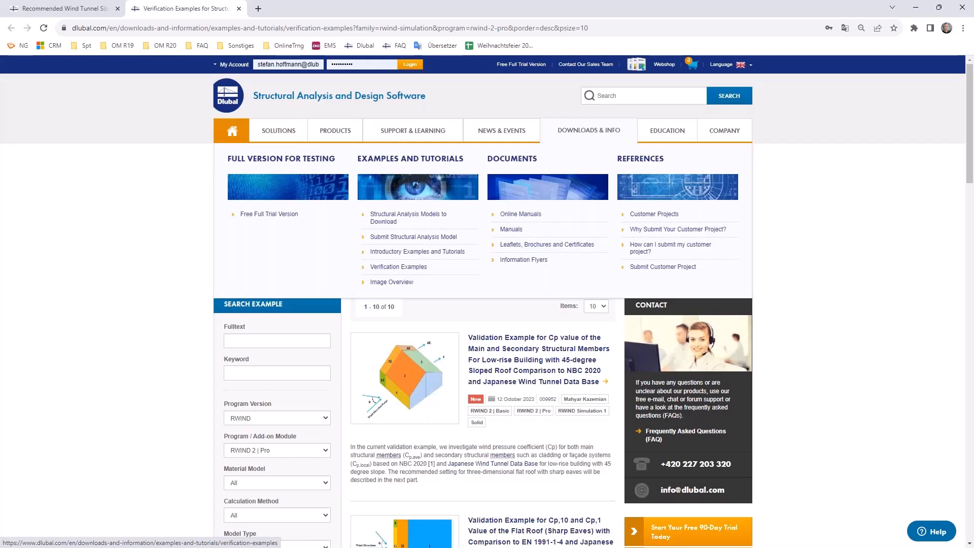
{"action": "scroll", "coordinate": [197, 274], "scroll_direction": "down", "scroll_amount": 3}
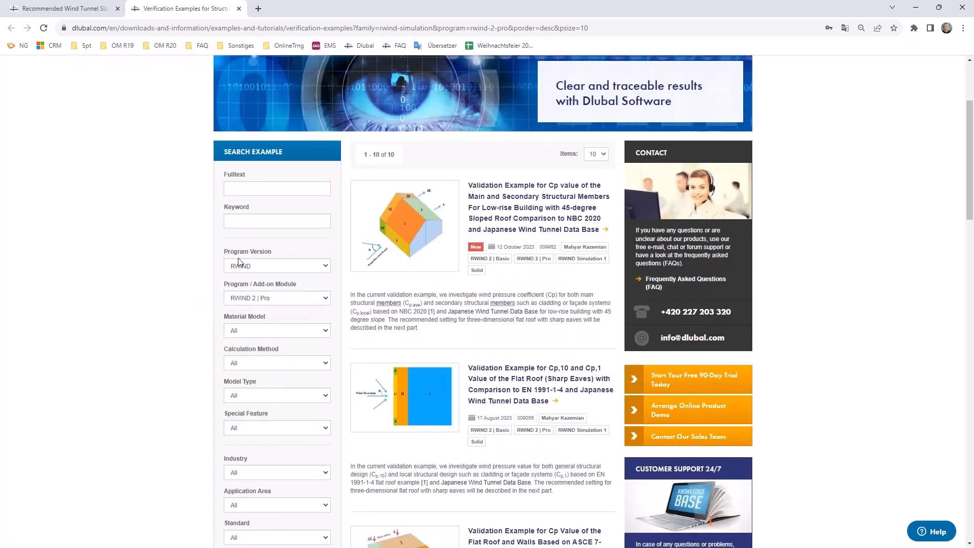
Open the NBC 2020 validation example for the 45-degree sloped roof in a separate tab and review its title, description and zone figure.
{"action": "left_click", "coordinate": [492, 218], "text": "ctrl"}
{"action": "left_click", "coordinate": [305, 9]}
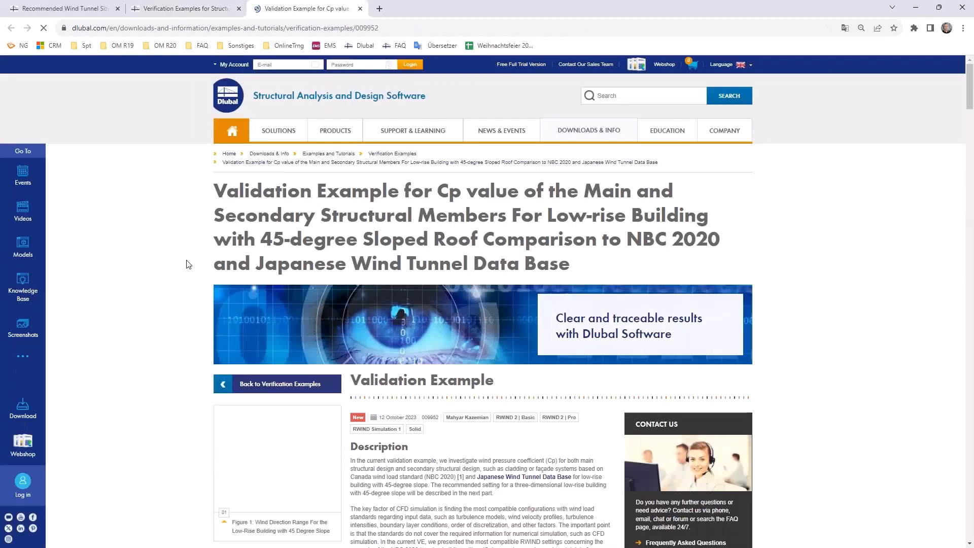
{"action": "left_click_drag", "start_coordinate": [255, 263], "coordinate": [413, 262]}
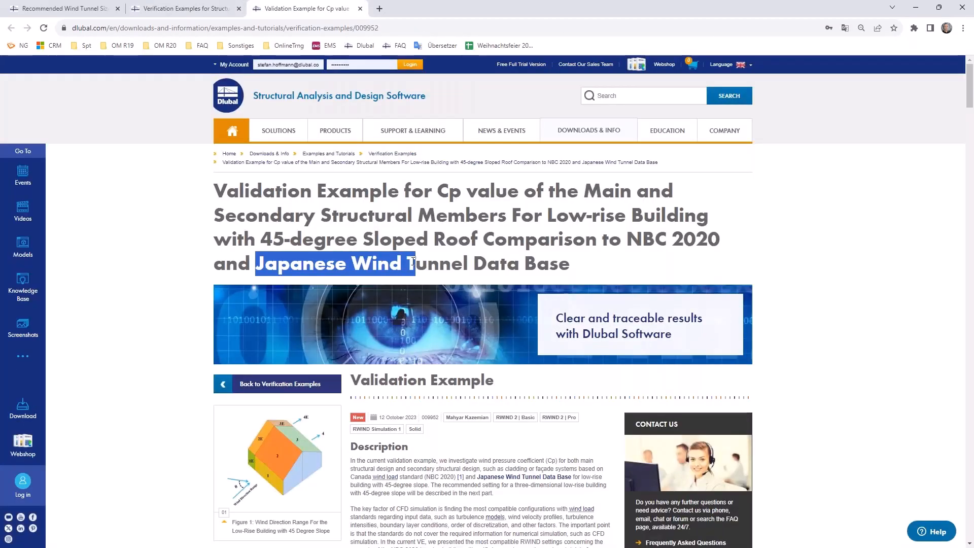
{"action": "left_click", "coordinate": [412, 261]}
{"action": "scroll", "coordinate": [412, 261], "scroll_direction": "down", "scroll_amount": 5}
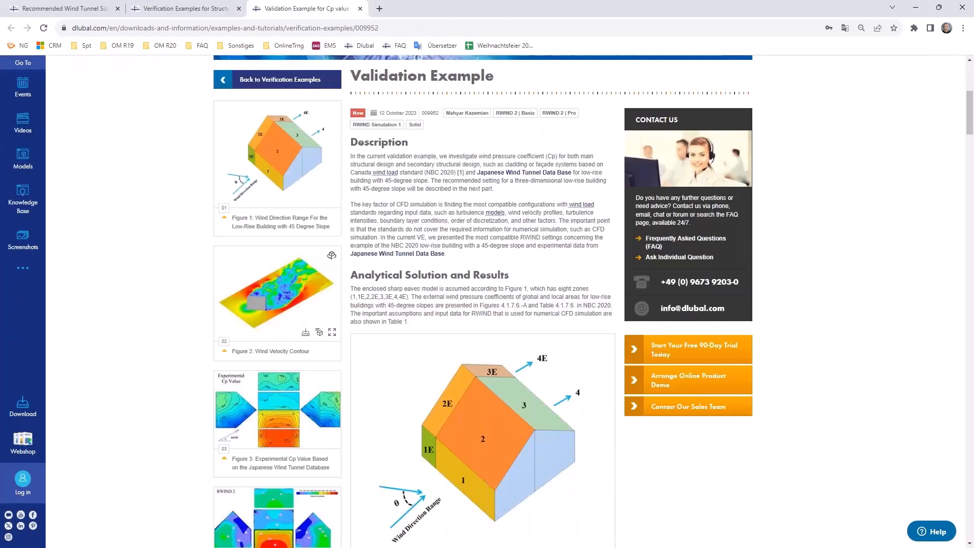
{"action": "scroll", "coordinate": [502, 408], "scroll_direction": "down", "scroll_amount": 1}
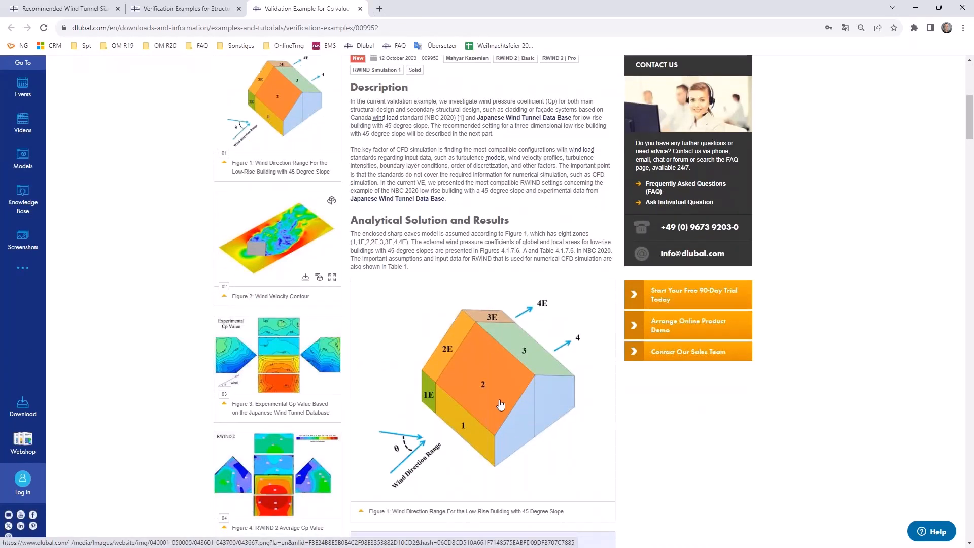
Enlarge Figure 5, the average Cp diagram for the main structural member, compare its NBC 2020, experimental and RWIND curves, and close it.
{"action": "scroll", "coordinate": [501, 405], "scroll_direction": "down", "scroll_amount": 8}
{"action": "left_click", "coordinate": [289, 143]}
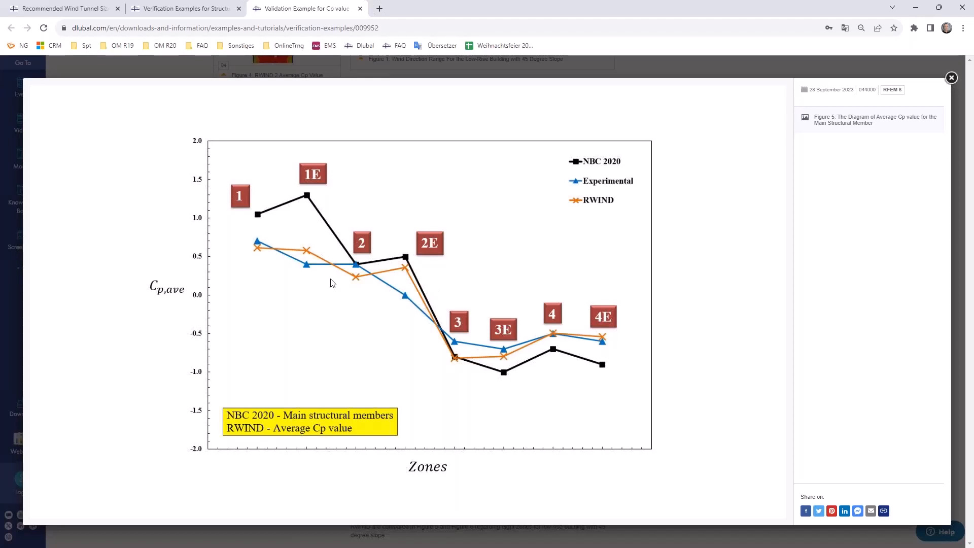
{"action": "left_click", "coordinate": [951, 77]}
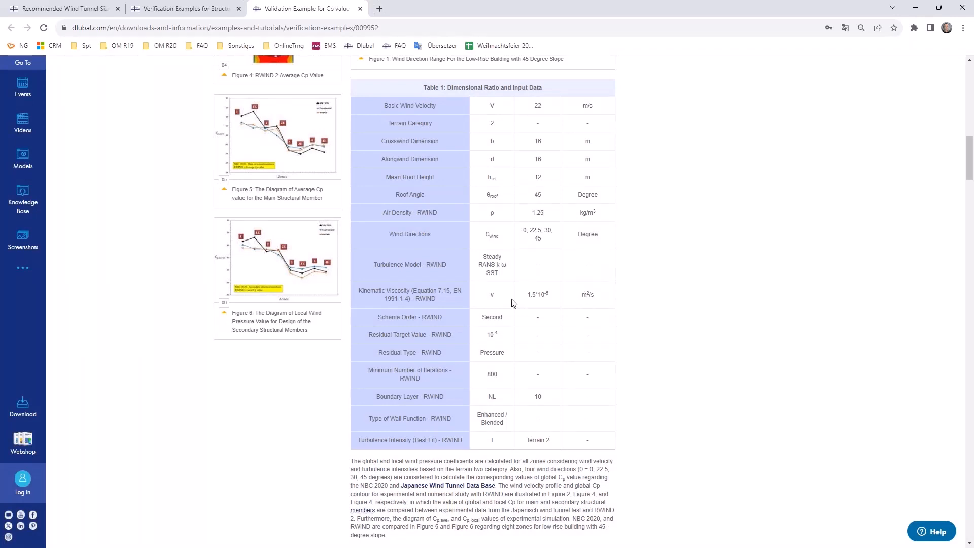
Review the rest of the validation example page, from the experimental and RWIND 2 Cp contours to the models to download.
{"action": "scroll", "coordinate": [512, 303], "scroll_direction": "down", "scroll_amount": 20}
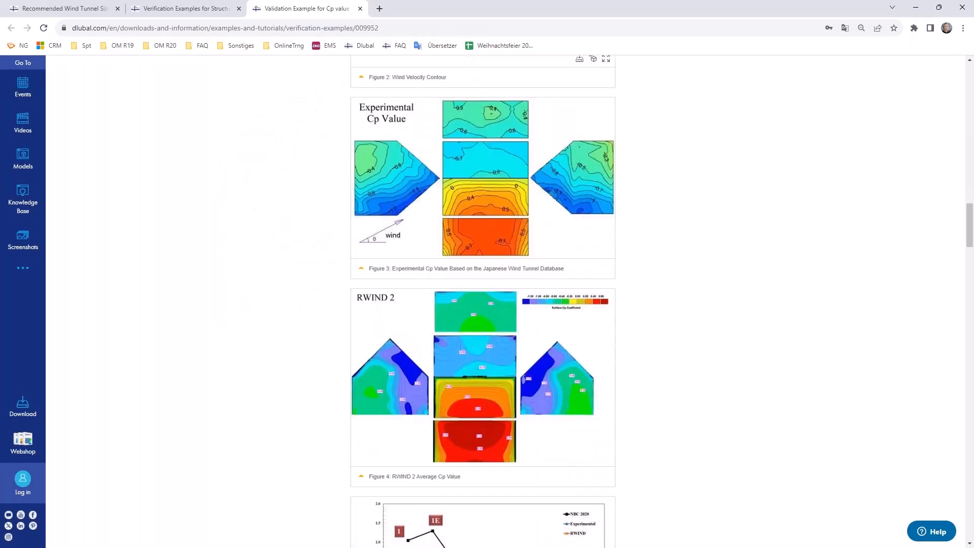
{"action": "scroll", "coordinate": [536, 178], "scroll_direction": "down", "scroll_amount": 6}
{"action": "left_click_drag", "start_coordinate": [971, 289], "coordinate": [971, 426]}
{"action": "scroll", "coordinate": [303, 306], "scroll_direction": "down", "scroll_amount": 1}
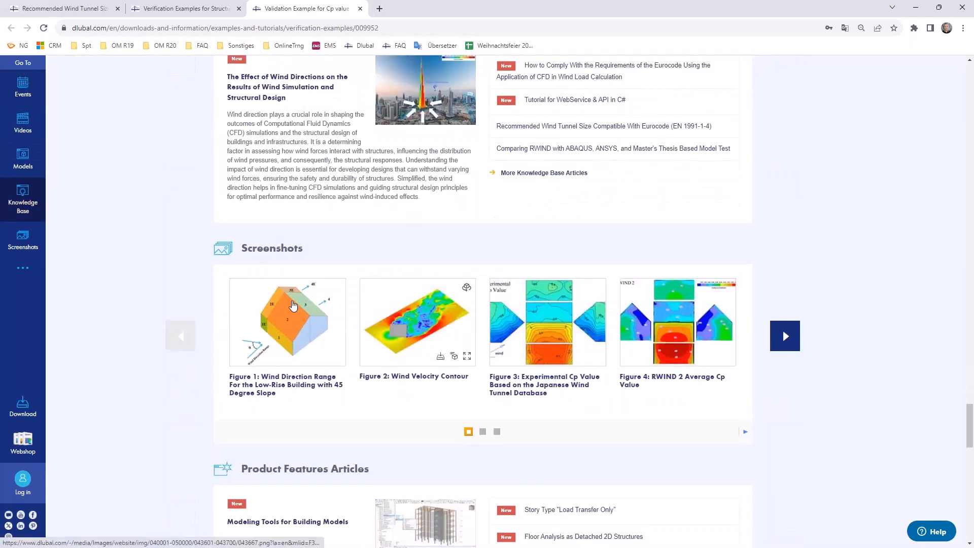
{"action": "scroll", "coordinate": [292, 305], "scroll_direction": "up", "scroll_amount": 5}
{"action": "scroll", "coordinate": [292, 305], "scroll_direction": "up", "scroll_amount": 2}
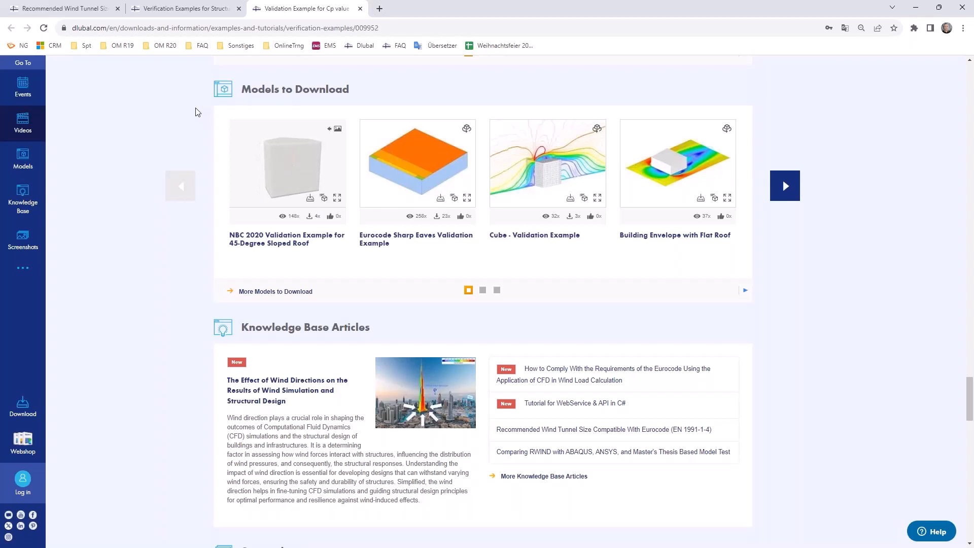
Close the validation example, return to the Prospect slide, open its Q iso surfaces link, and read the OpenFOAM guide's Q description and usage.
{"action": "left_click", "coordinate": [360, 9]}
{"action": "left_click", "coordinate": [910, 12]}
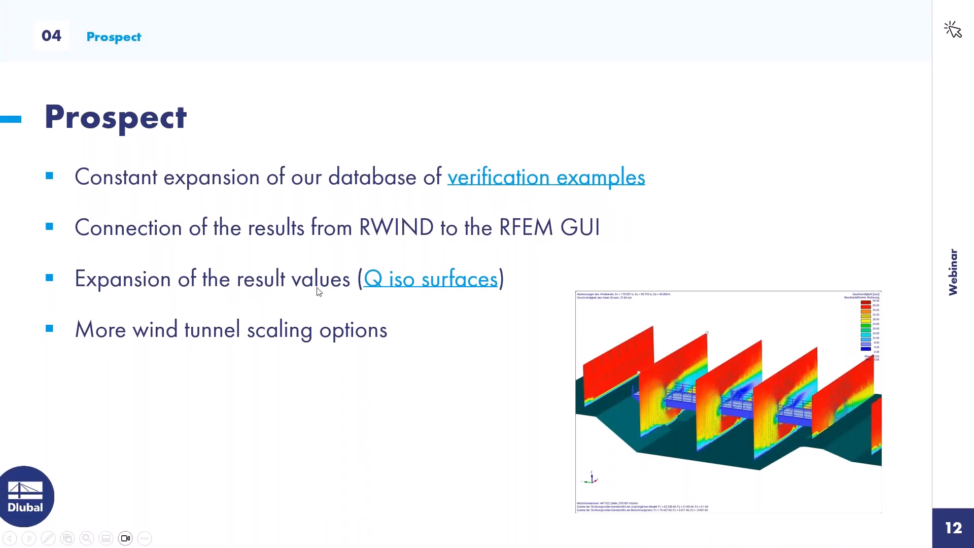
{"action": "left_click", "coordinate": [401, 285]}
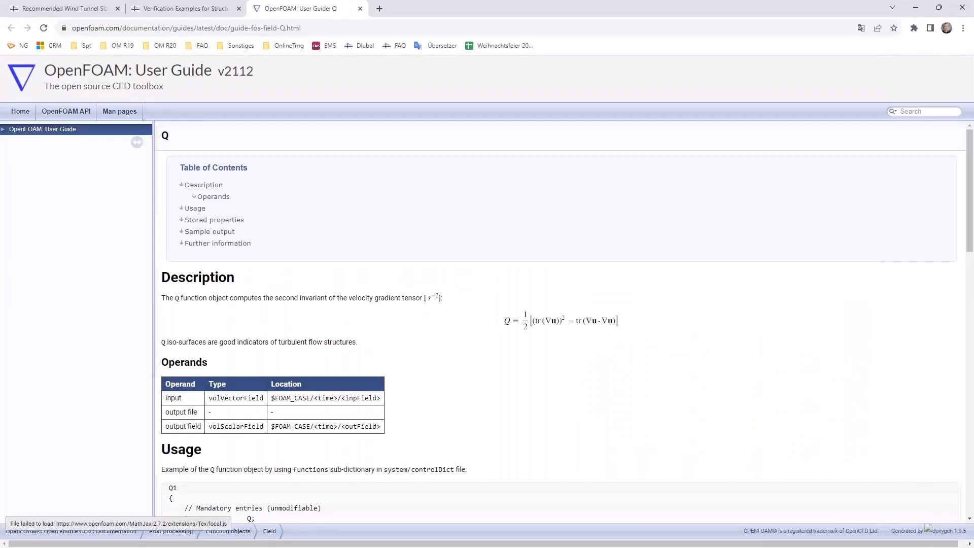
{"action": "scroll", "coordinate": [414, 287], "scroll_direction": "down", "scroll_amount": 3}
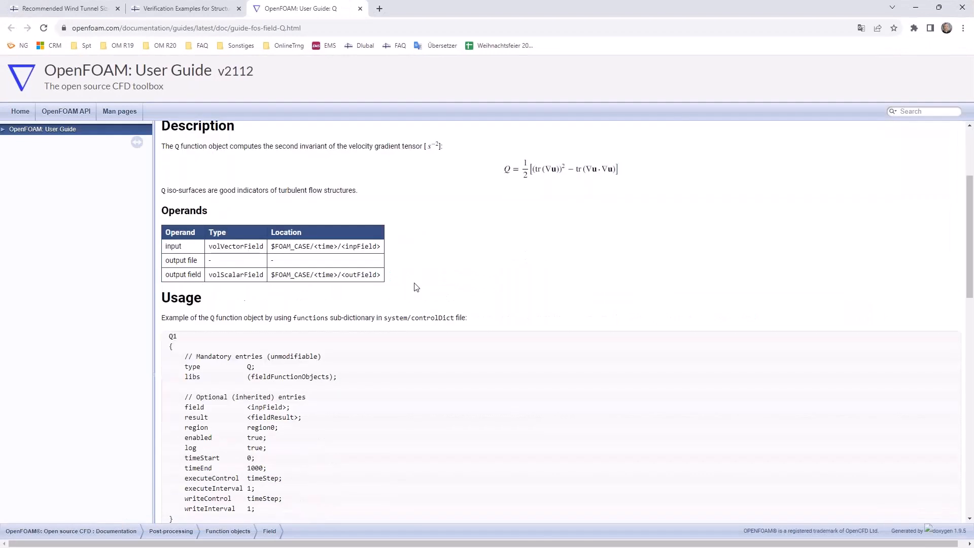